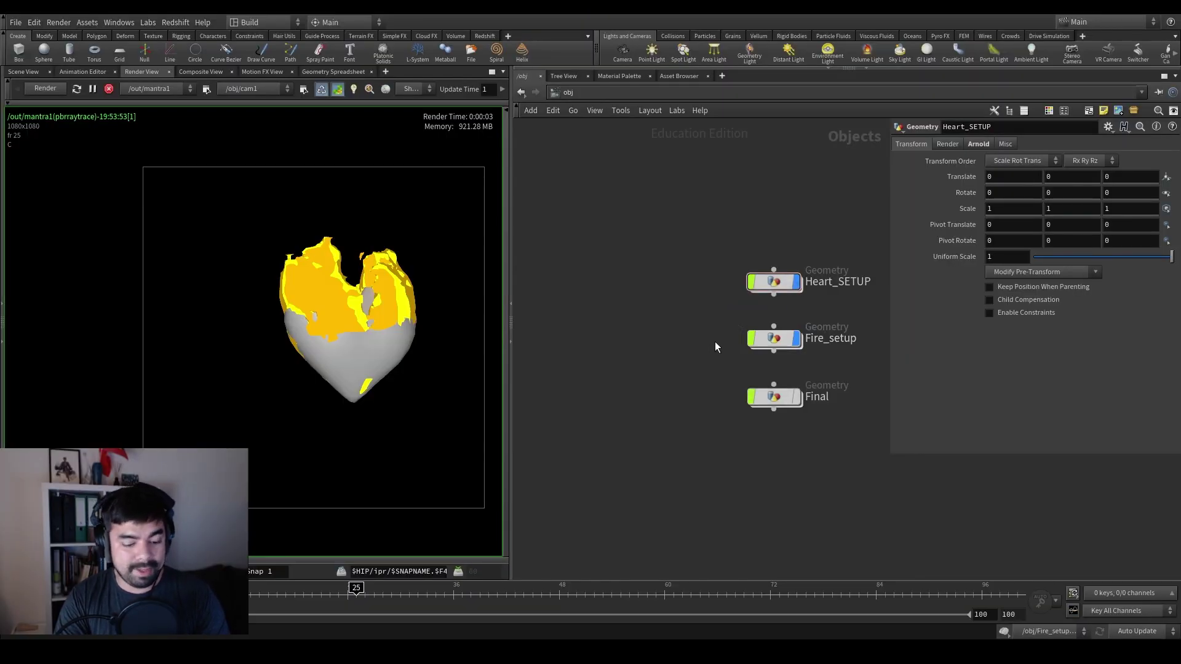
Open the Heart_SETUP geometry object's node network from the object level.
{"action": "left_click", "coordinate": [774, 338]}
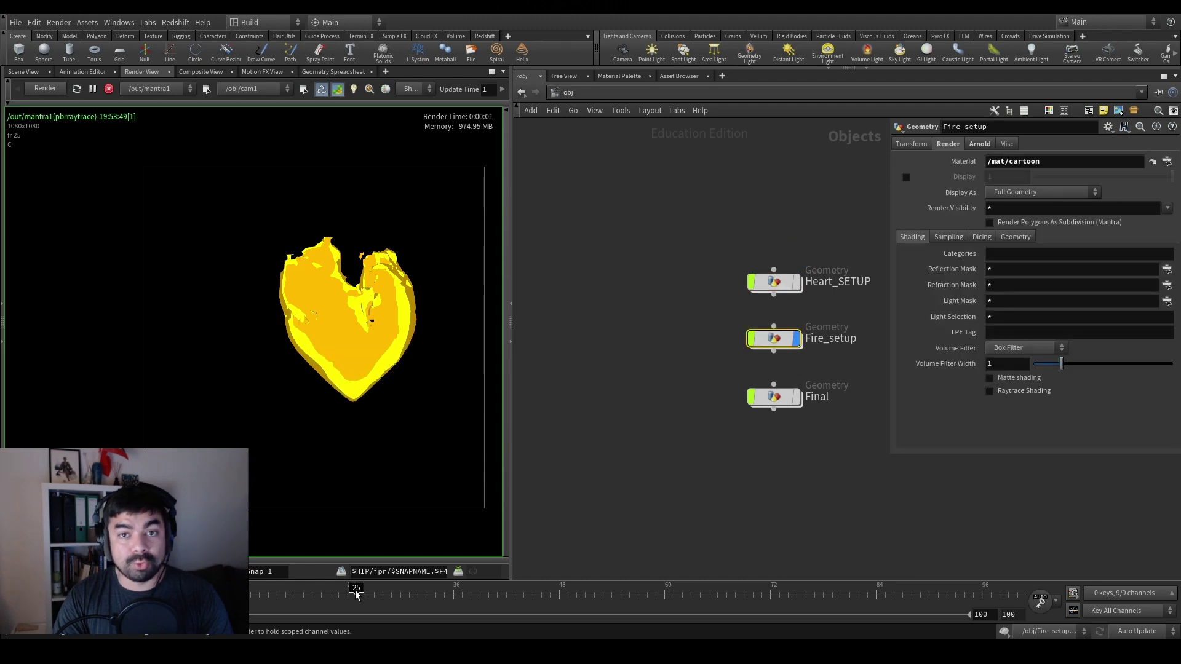
{"action": "double_click", "coordinate": [777, 282]}
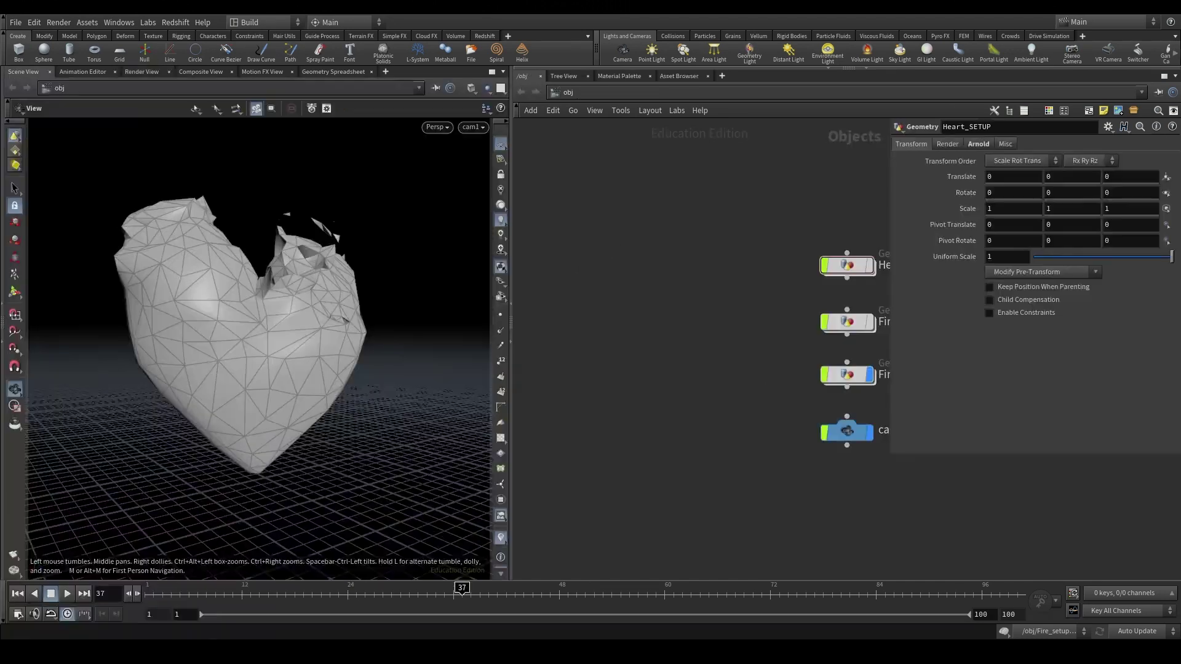
{"action": "middle_click_drag", "start_coordinate": [773, 323], "coordinate": [615, 316]}
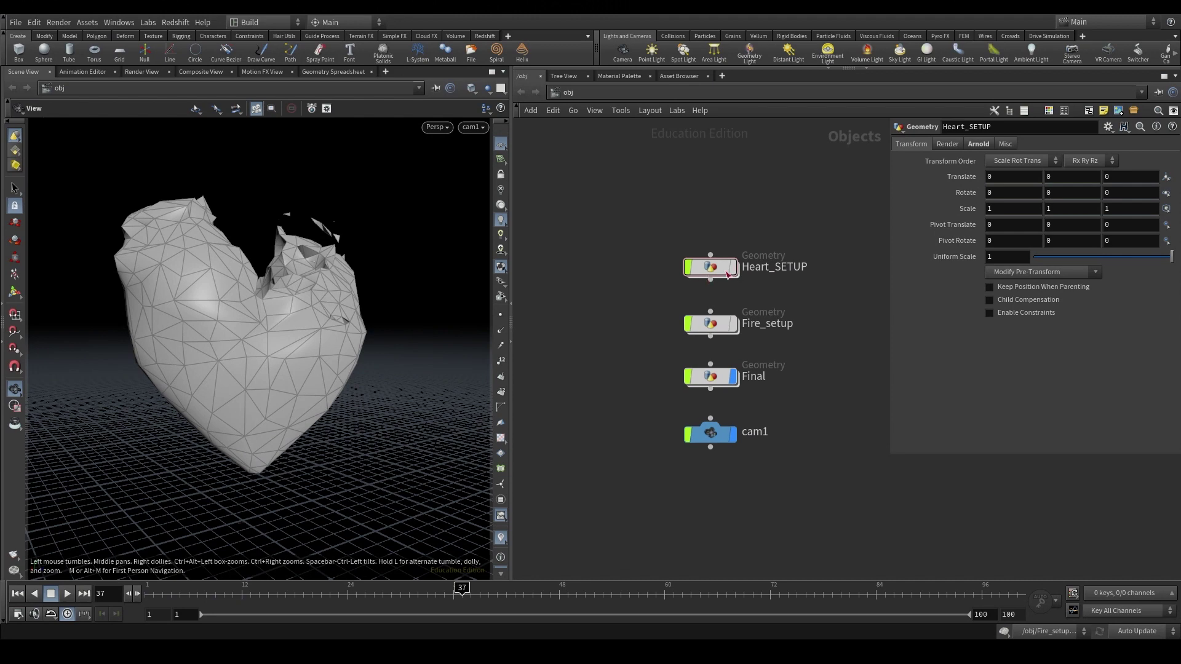
{"action": "mouse_move", "coordinate": [725, 273]}
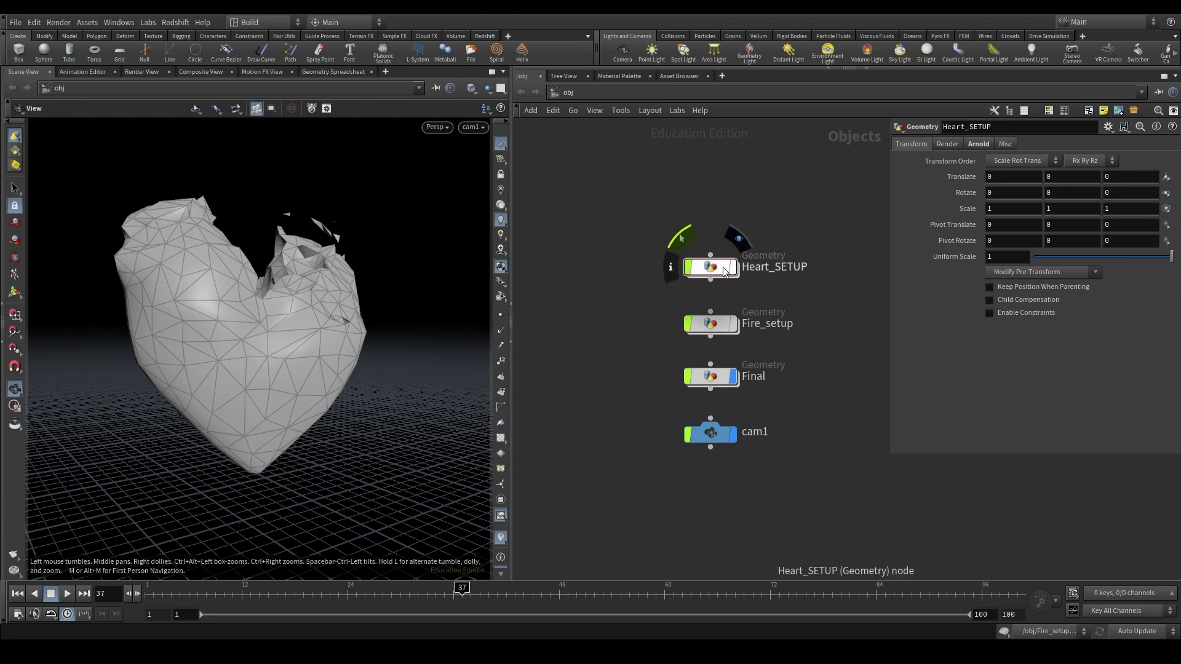
{"action": "double_click", "coordinate": [724, 271]}
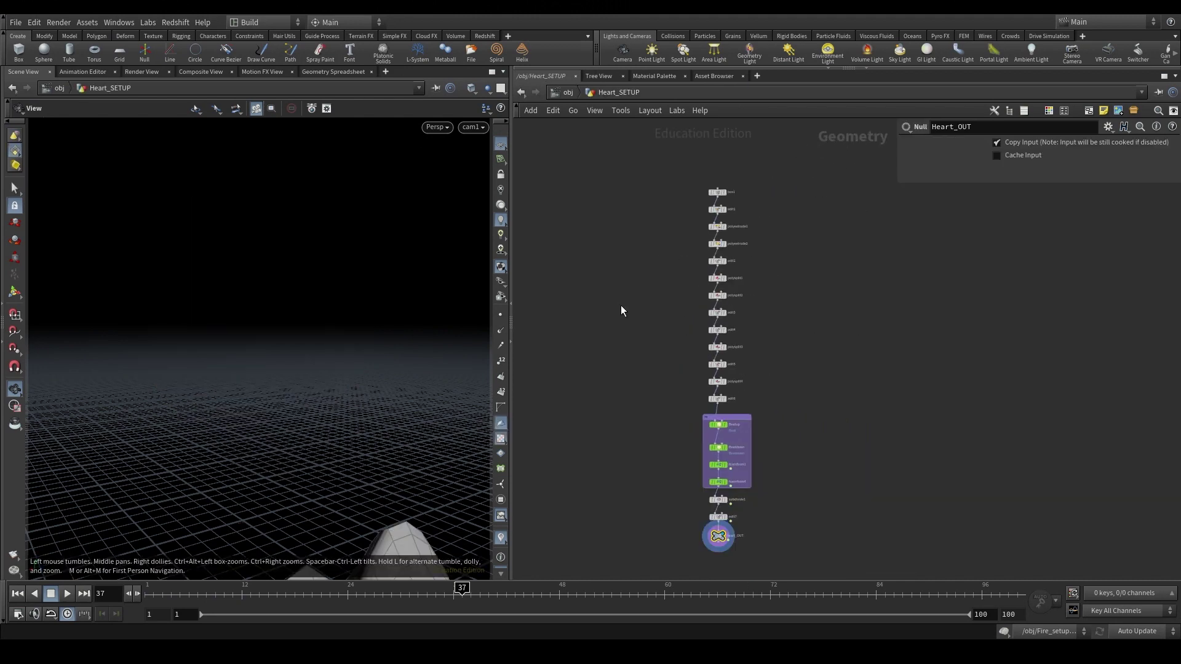
View the finished heart mesh from Heart_OUT and the starting cube from box1, and enlarge the parameter area.
{"action": "middle_click_drag", "start_coordinate": [624, 315], "coordinate": [593, 267]}
{"action": "middle_click_drag", "start_coordinate": [393, 551], "coordinate": [330, 195]}
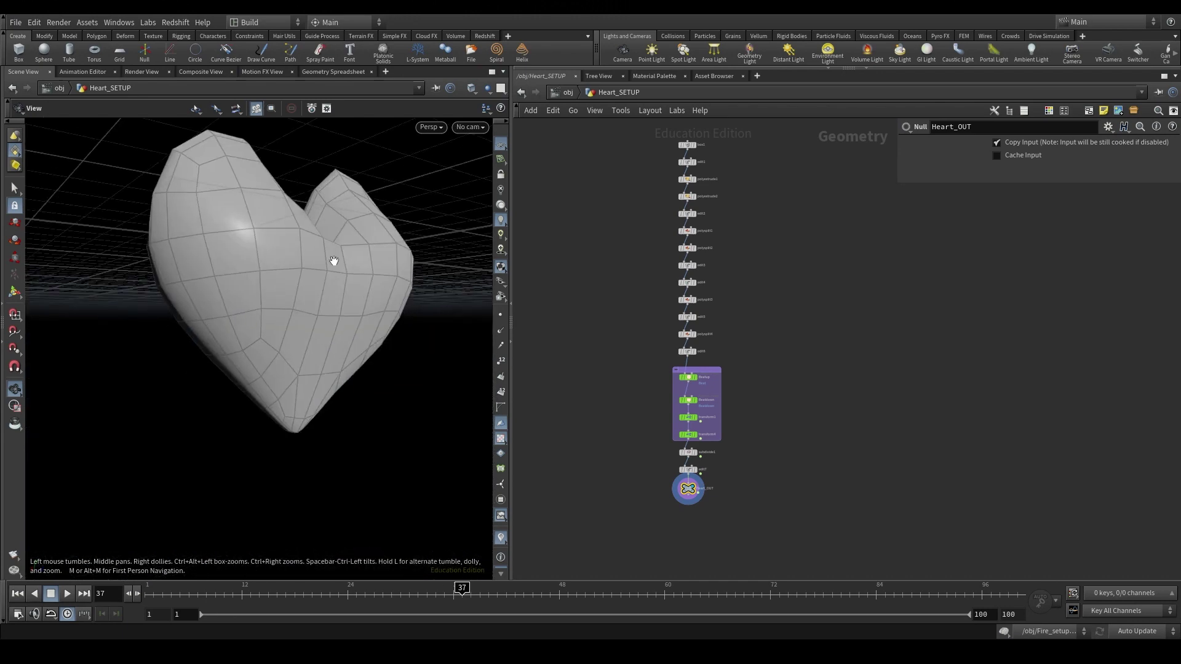
{"action": "left_click_drag", "start_coordinate": [334, 260], "coordinate": [385, 322]}
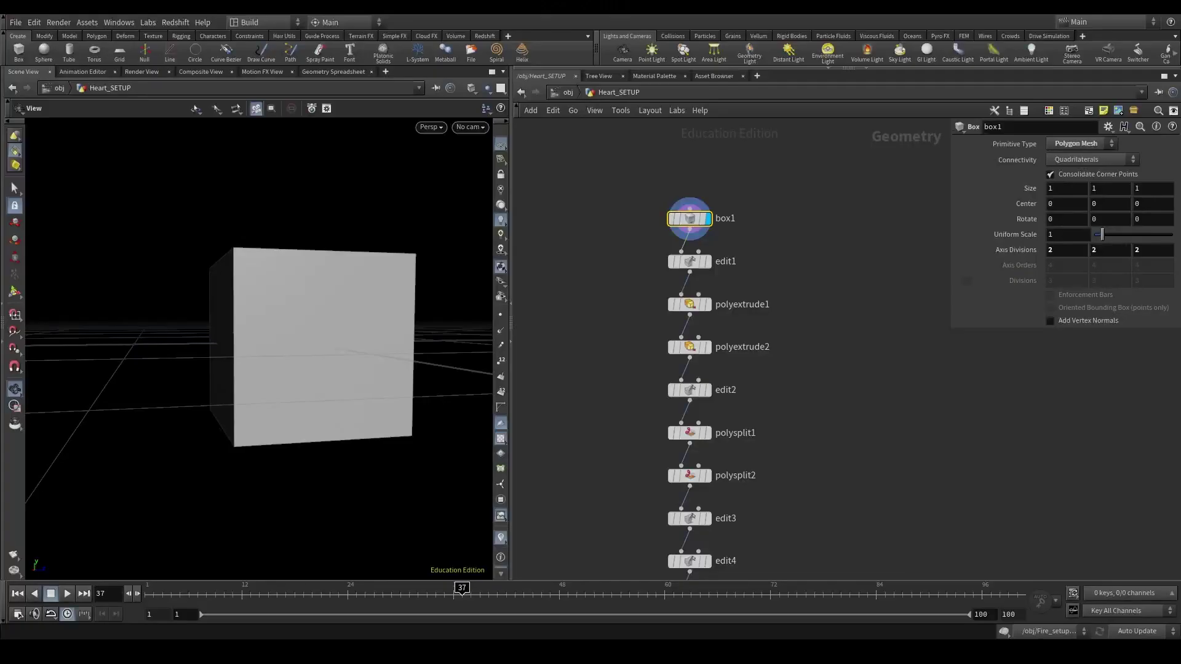
{"action": "left_click_drag", "start_coordinate": [356, 311], "coordinate": [398, 324]}
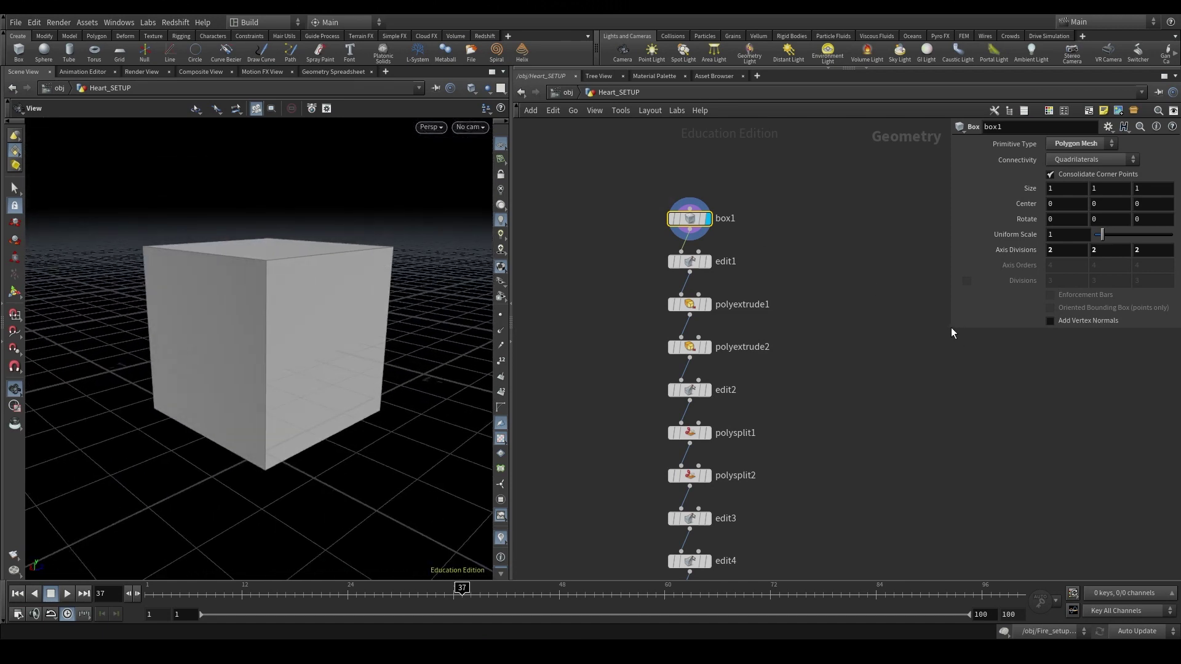
{"action": "left_click_drag", "start_coordinate": [951, 327], "coordinate": [887, 431]}
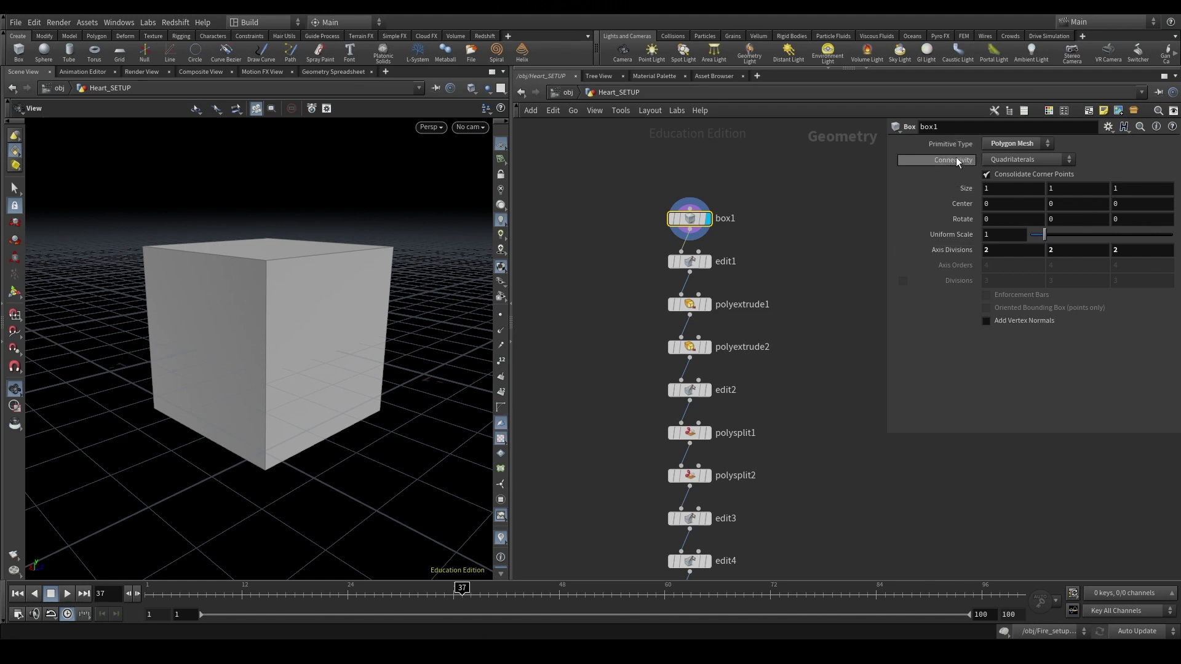
Display the edit1 node's result and compare the moved cube face with the box1 output.
{"action": "left_click", "coordinate": [689, 262]}
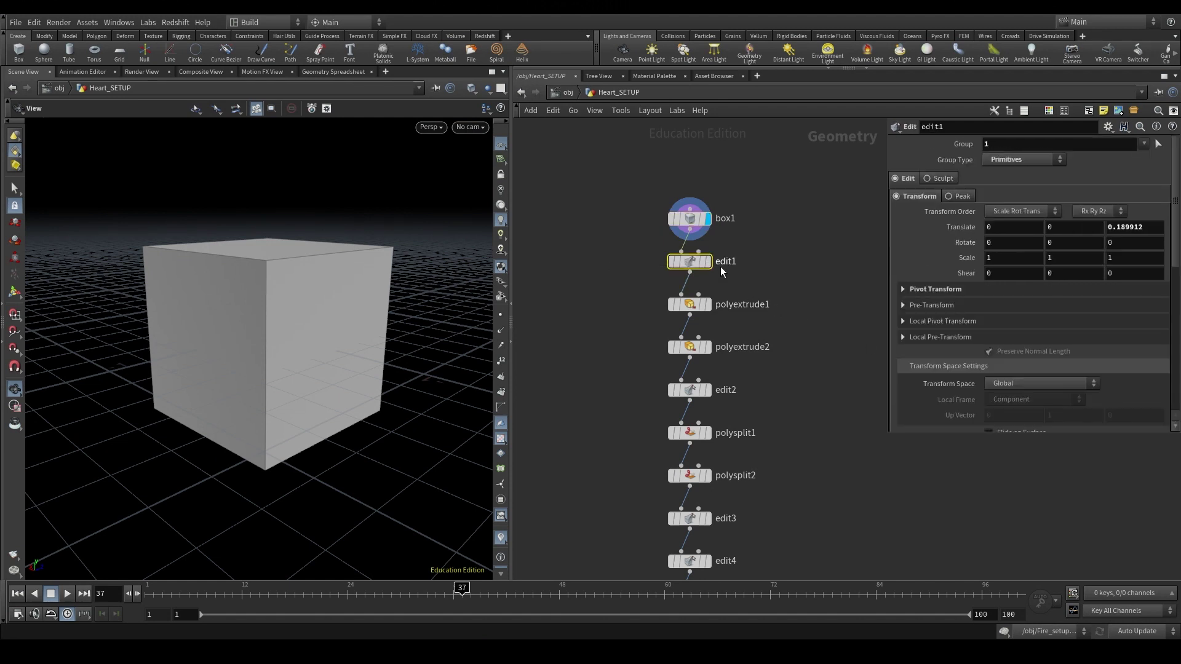
{"action": "left_click", "coordinate": [708, 262]}
{"action": "left_click_drag", "start_coordinate": [359, 284], "coordinate": [108, 221]}
{"action": "key", "text": "s"}
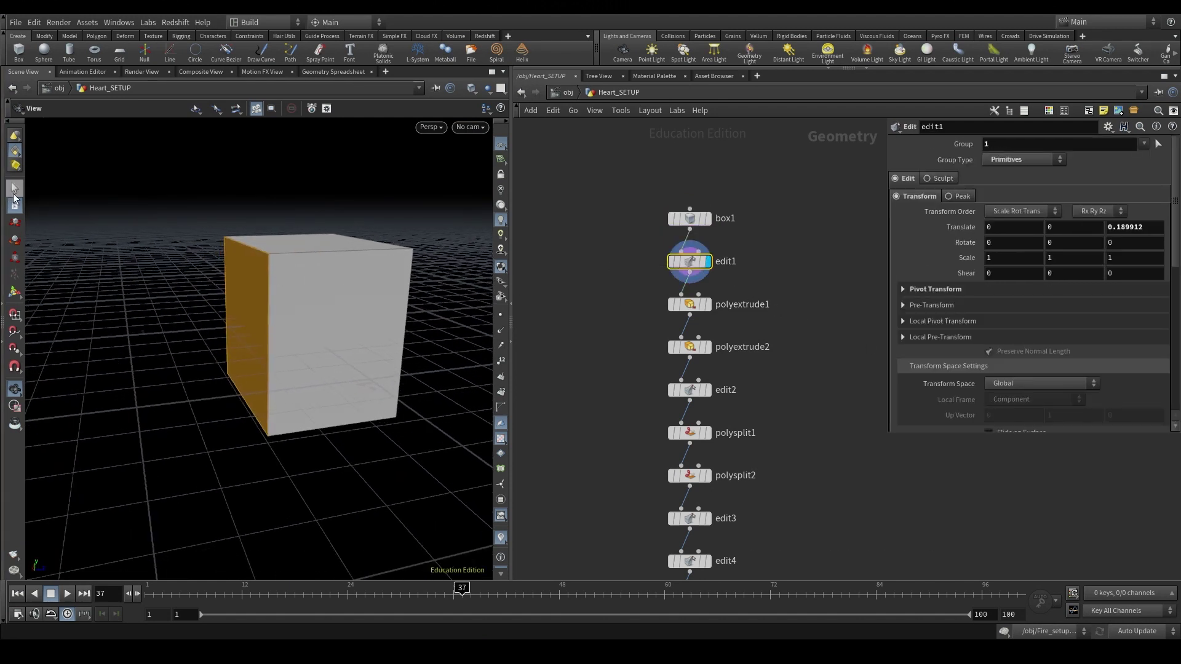
{"action": "left_click", "coordinate": [253, 303]}
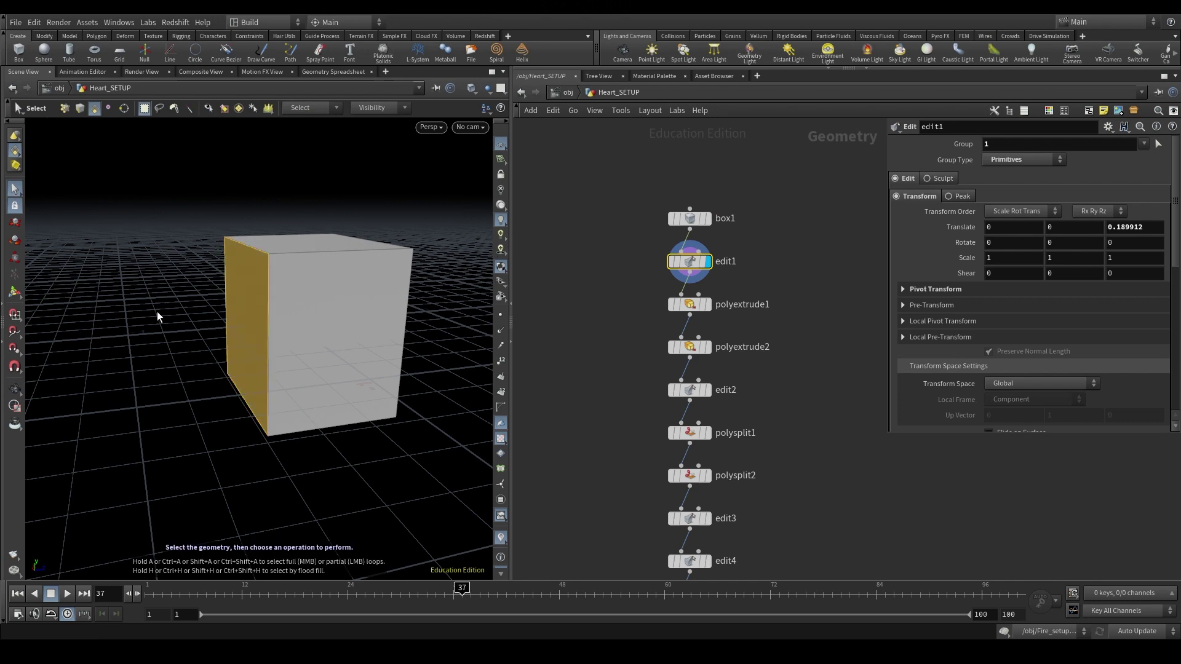
{"action": "left_click", "coordinate": [708, 219]}
{"action": "left_click", "coordinate": [709, 261]}
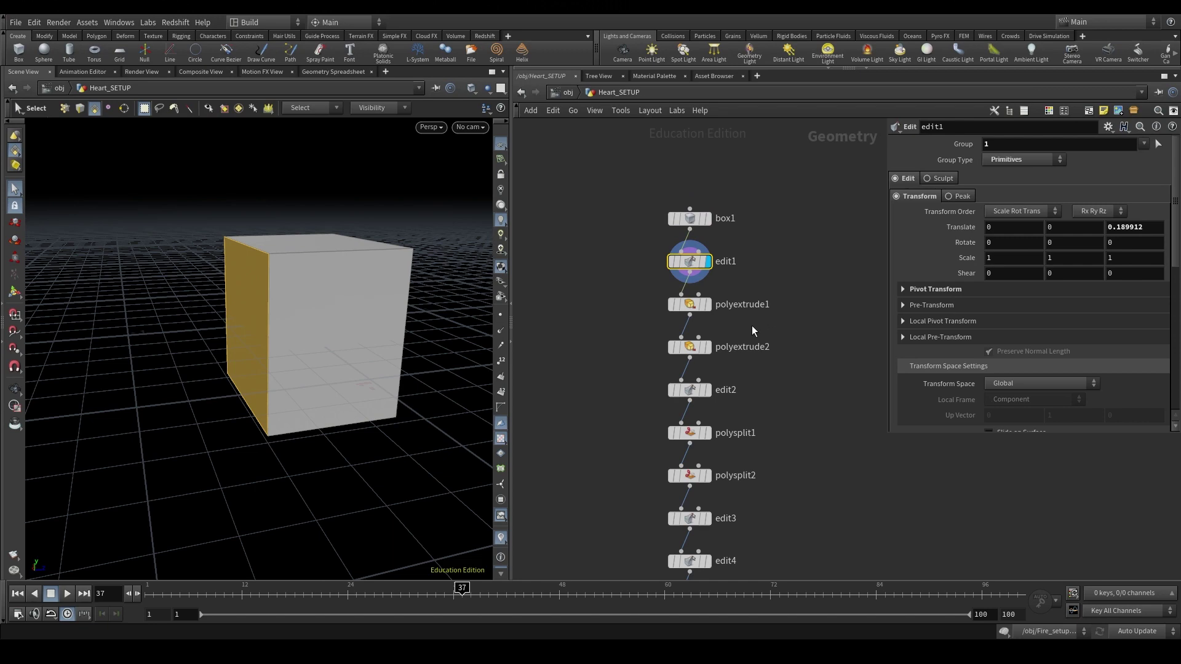
Display the polyextrude1 node's result and examine the face extruded into the second half of the block.
{"action": "left_click", "coordinate": [684, 305]}
{"action": "left_click", "coordinate": [708, 305]}
{"action": "key", "text": "Escape"}
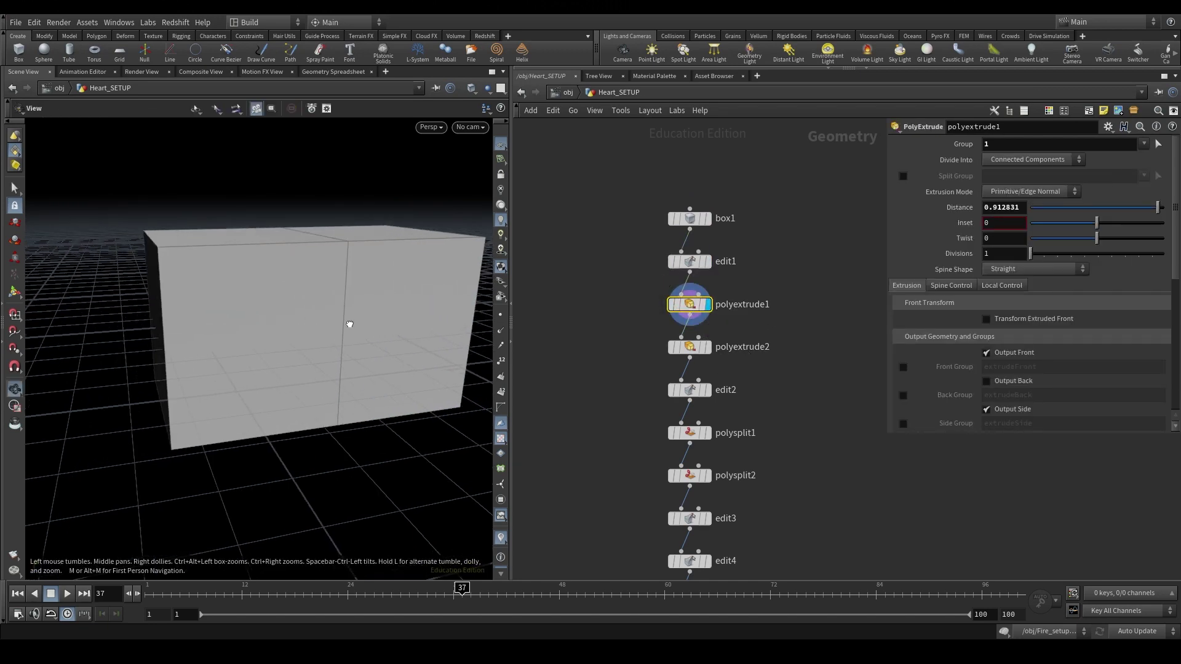
{"action": "left_click_drag", "start_coordinate": [349, 324], "coordinate": [454, 332]}
{"action": "key", "text": "s"}
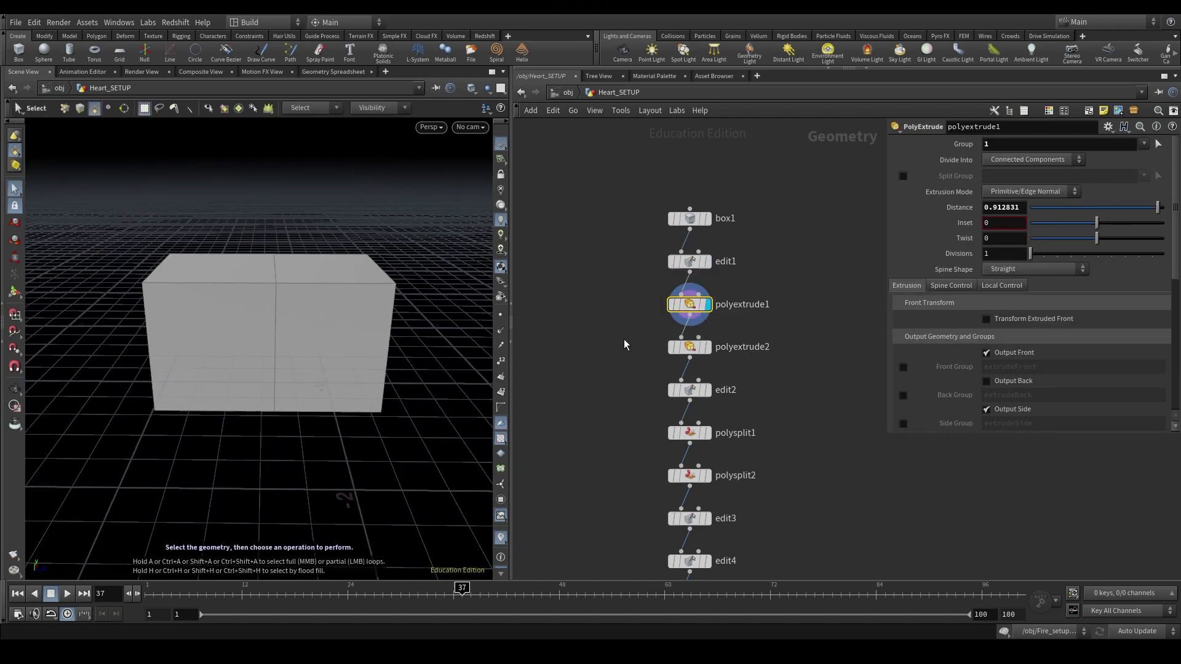
Display the polyextrude2 node's result and examine the extruded block from another angle.
{"action": "left_click", "coordinate": [684, 346]}
{"action": "left_click", "coordinate": [708, 346]}
{"action": "key", "text": "Escape"}
{"action": "left_click_drag", "start_coordinate": [238, 390], "coordinate": [262, 344]}
{"action": "key", "text": "s"}
Display the edit2 node's result and review the central edge loop assigned to its group.
{"action": "left_click_drag", "start_coordinate": [630, 391], "coordinate": [737, 399]}
{"action": "key", "text": "r"}
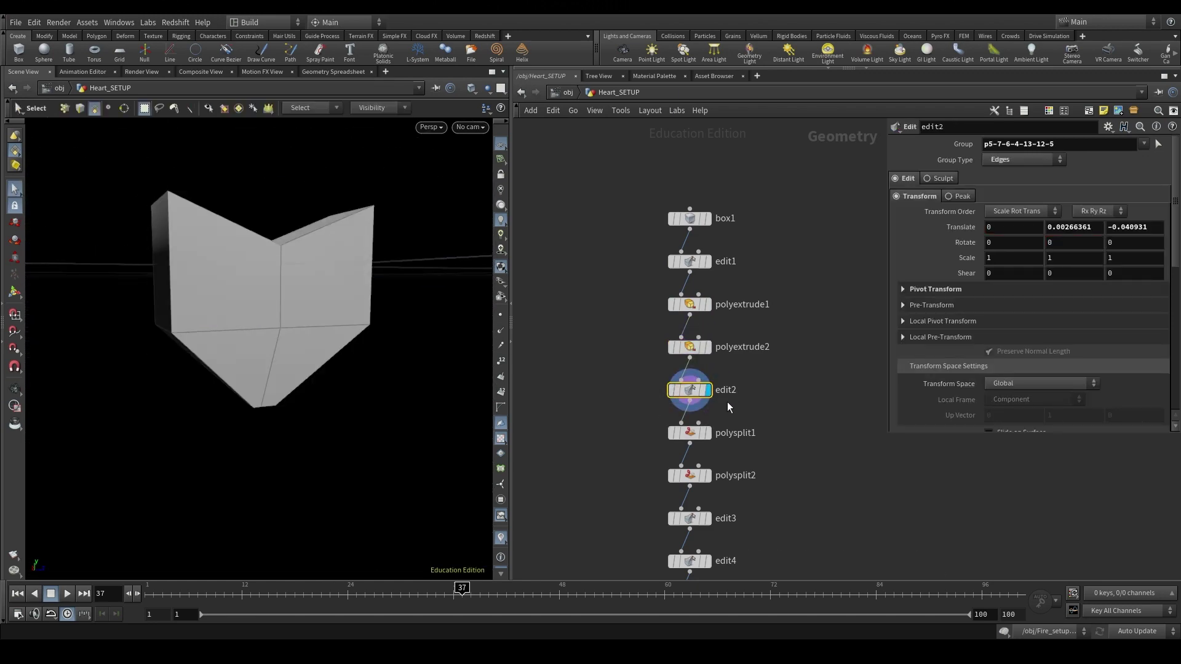
{"action": "left_click", "coordinate": [1157, 144]}
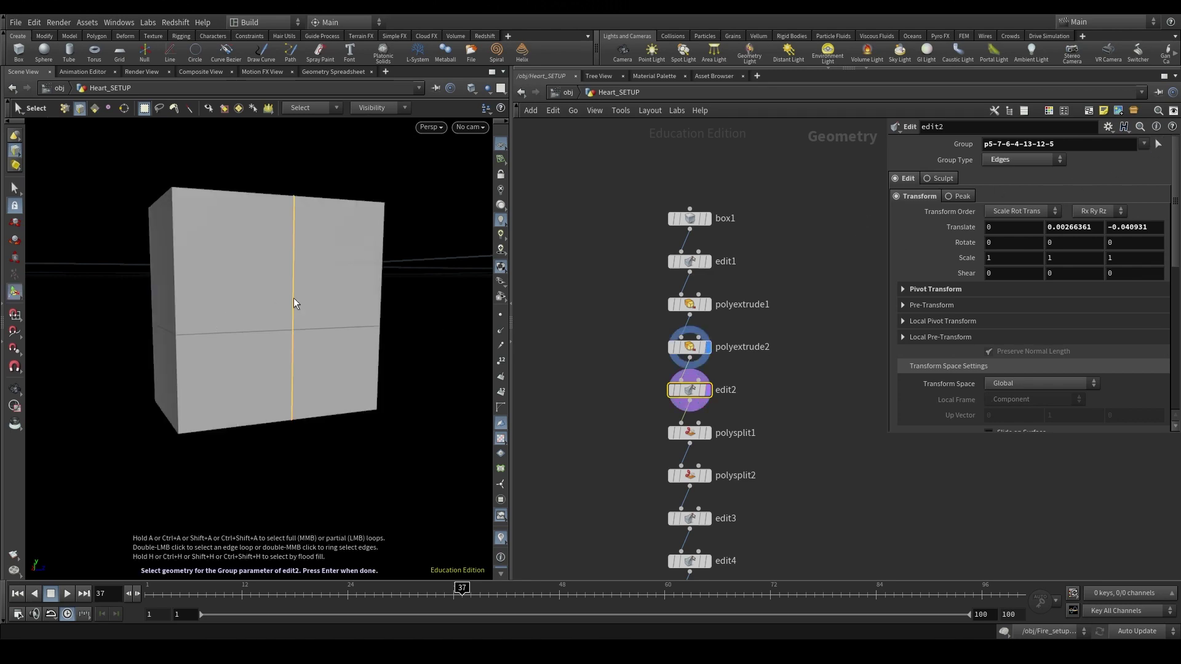
{"action": "left_click_drag", "start_coordinate": [294, 299], "coordinate": [266, 290], "text": "alt"}
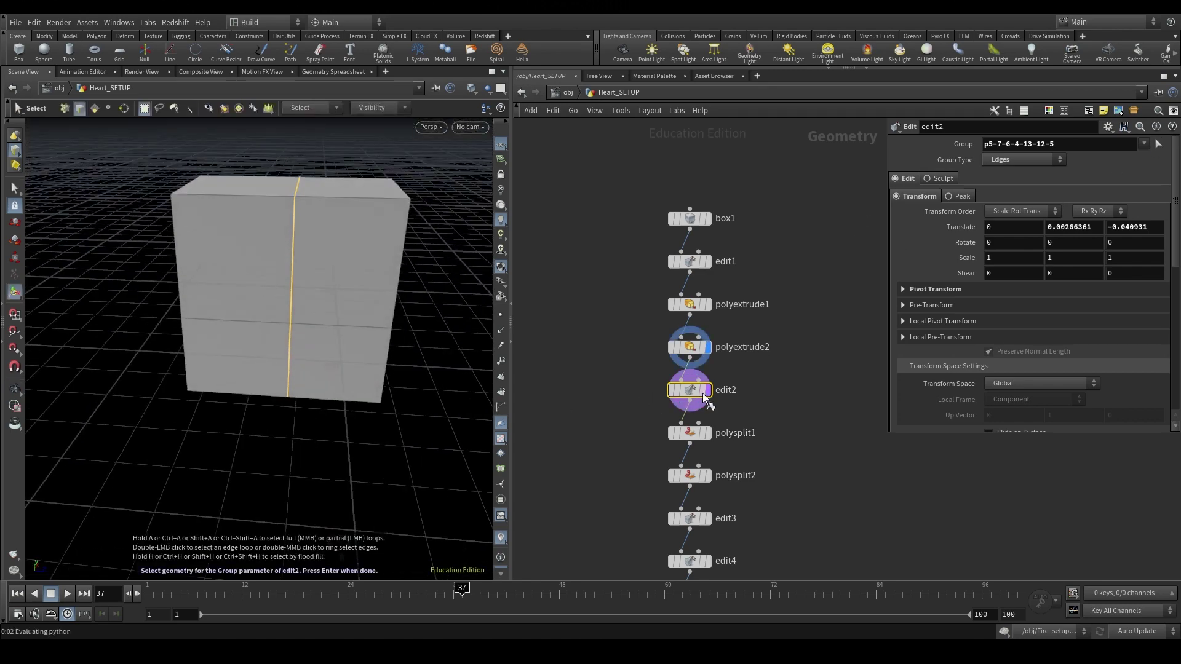
{"action": "key", "text": "Return"}
{"action": "key", "text": "Escape"}
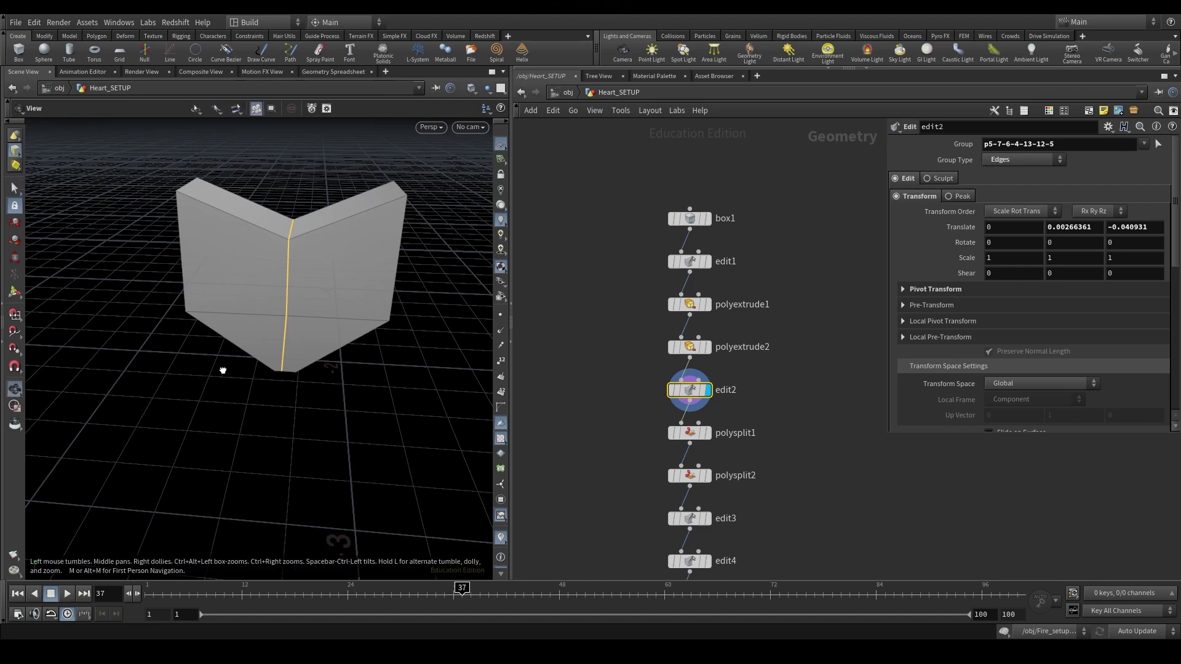
{"action": "left_click_drag", "start_coordinate": [224, 370], "coordinate": [249, 368]}
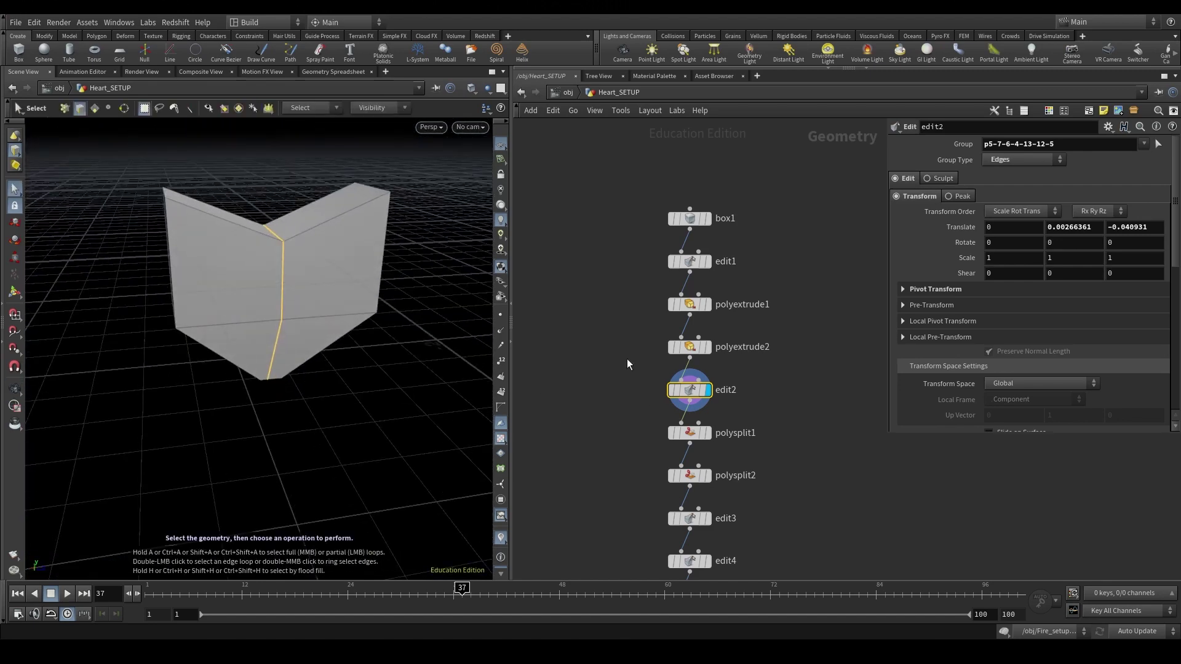
Compare the block from polyextrude2 with the V-shaped mesh from edit2.
{"action": "left_click", "coordinate": [708, 348]}
{"action": "left_click", "coordinate": [677, 393]}
{"action": "key", "text": "Escape"}
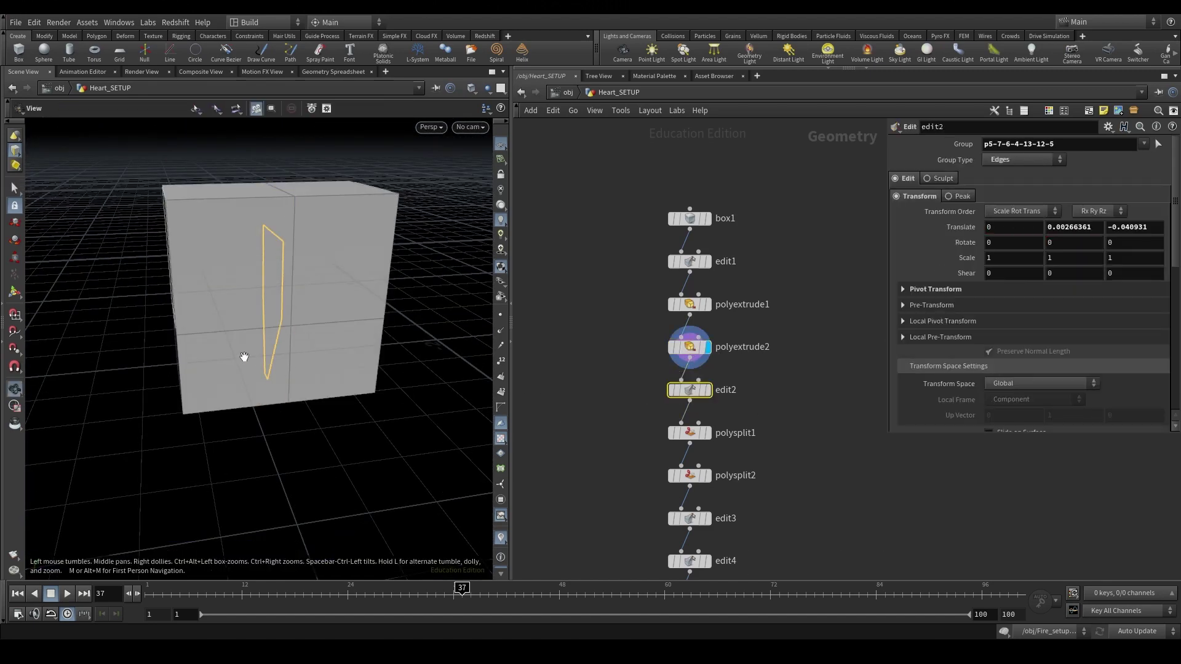
{"action": "mouse_move", "coordinate": [246, 356]}
{"action": "left_mouse_down"}
{"action": "mouse_move", "coordinate": [298, 324]}
{"action": "mouse_move", "coordinate": [417, 316]}
{"action": "mouse_move", "coordinate": [244, 346]}
{"action": "left_mouse_up"}
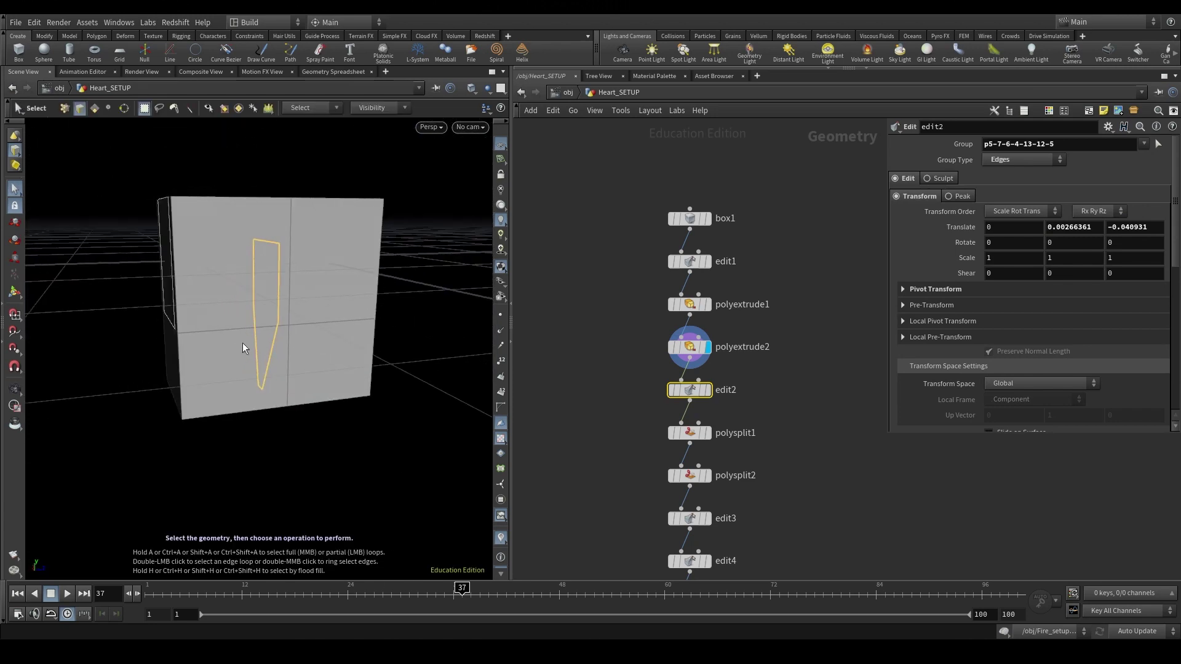
{"action": "key", "text": "r"}
{"action": "left_click", "coordinate": [707, 390]}
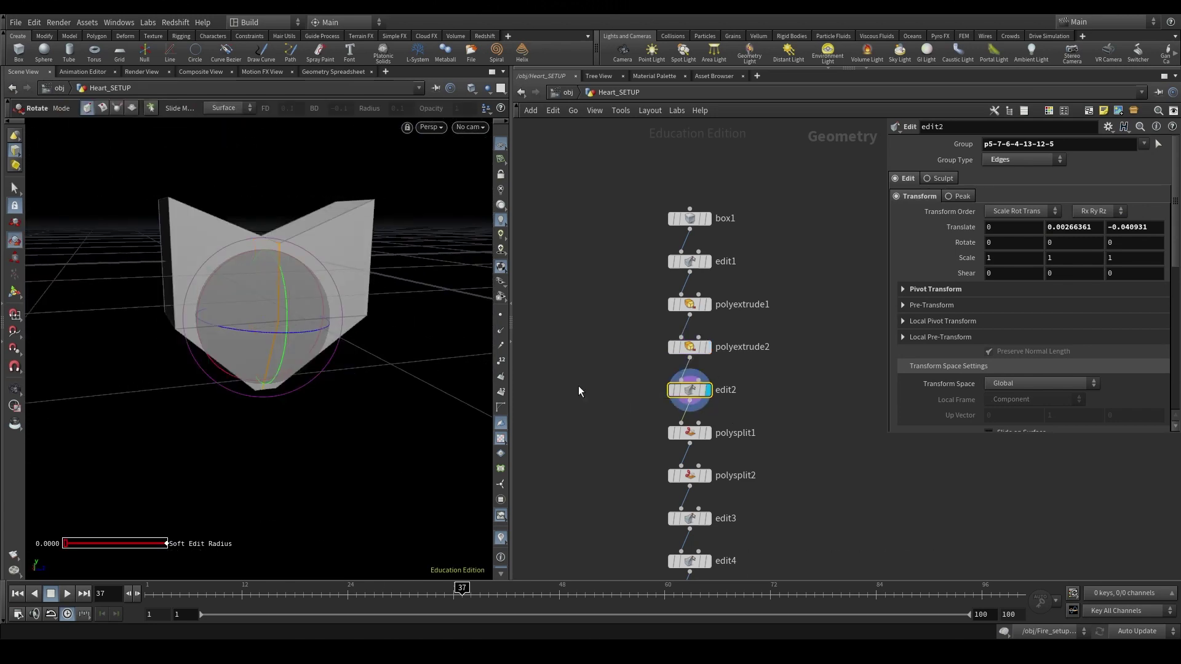
Inspect the edit2 heart shape from the front, above and the side.
{"action": "key", "text": "Escape"}
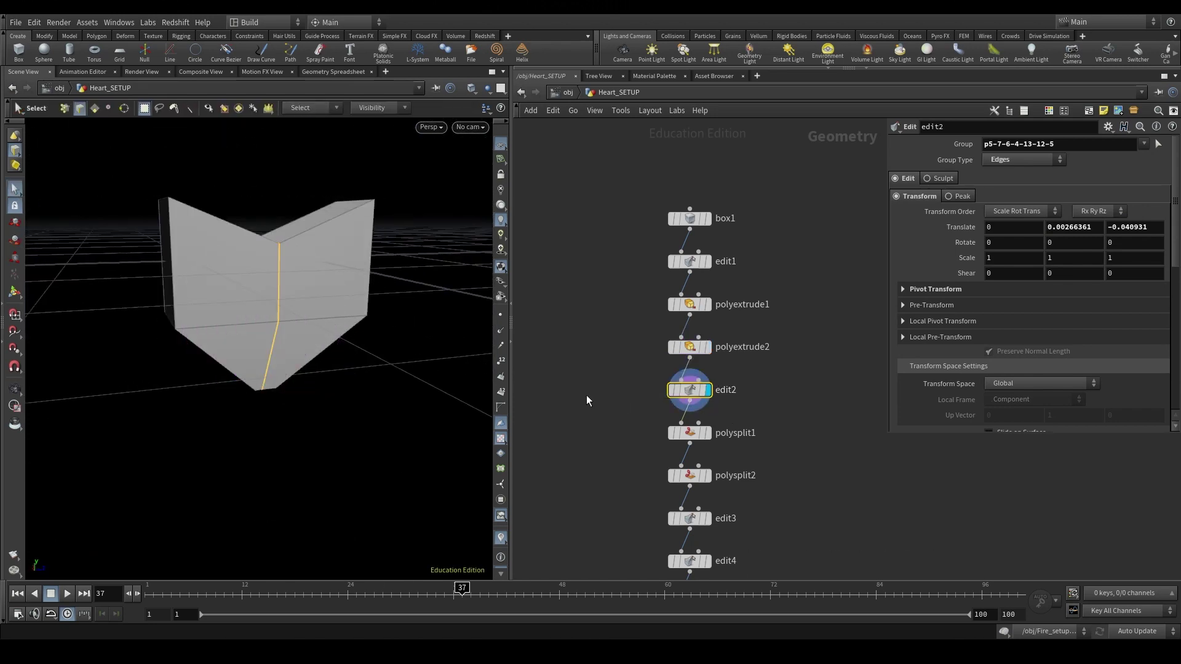
{"action": "key", "text": "Escape"}
{"action": "left_click_drag", "start_coordinate": [319, 256], "coordinate": [263, 275]}
{"action": "key", "text": "Escape"}
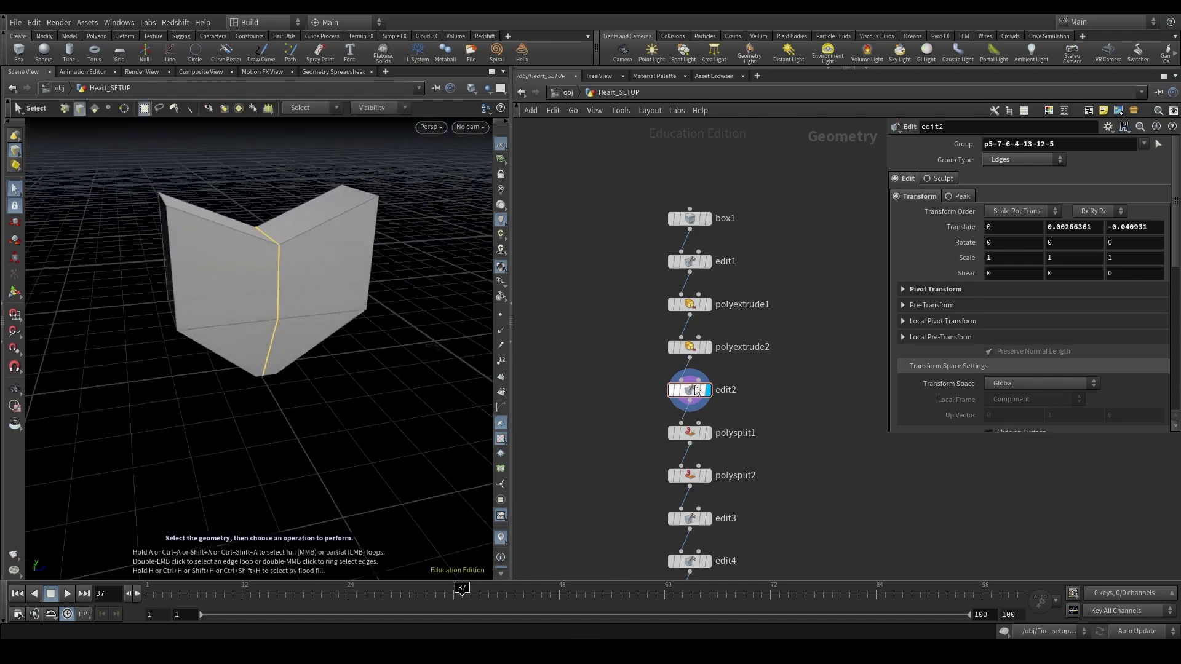
{"action": "left_click_drag", "start_coordinate": [233, 227], "coordinate": [280, 224]}
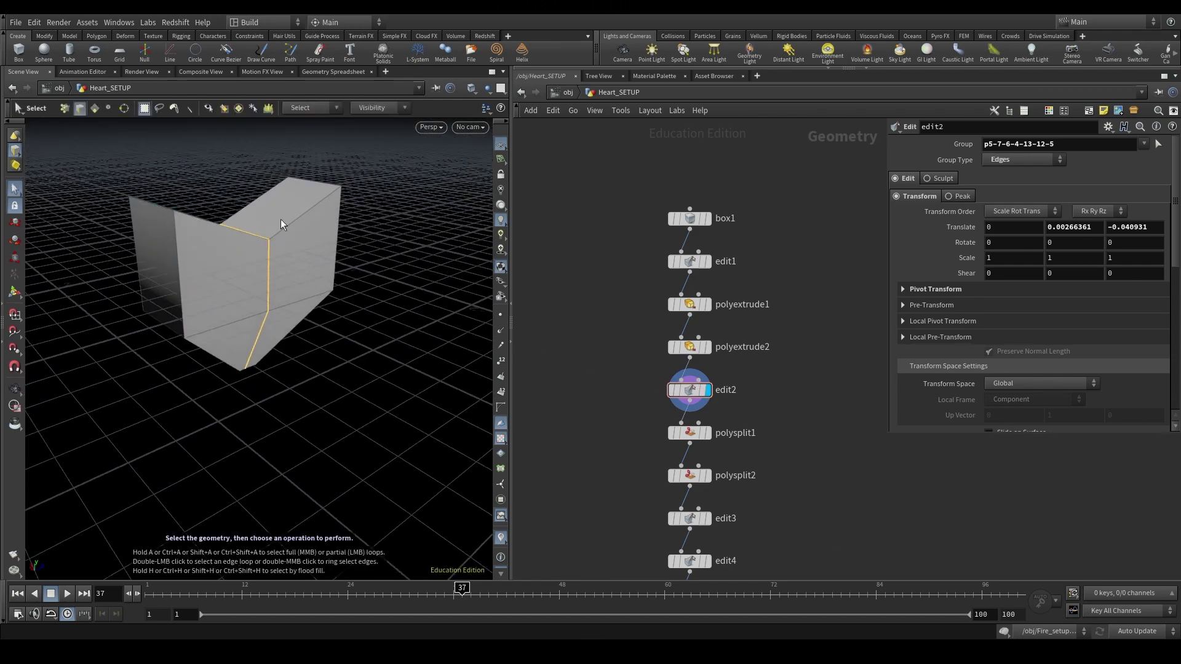
{"action": "left_click_drag", "start_coordinate": [307, 298], "coordinate": [210, 288], "text": "alt"}
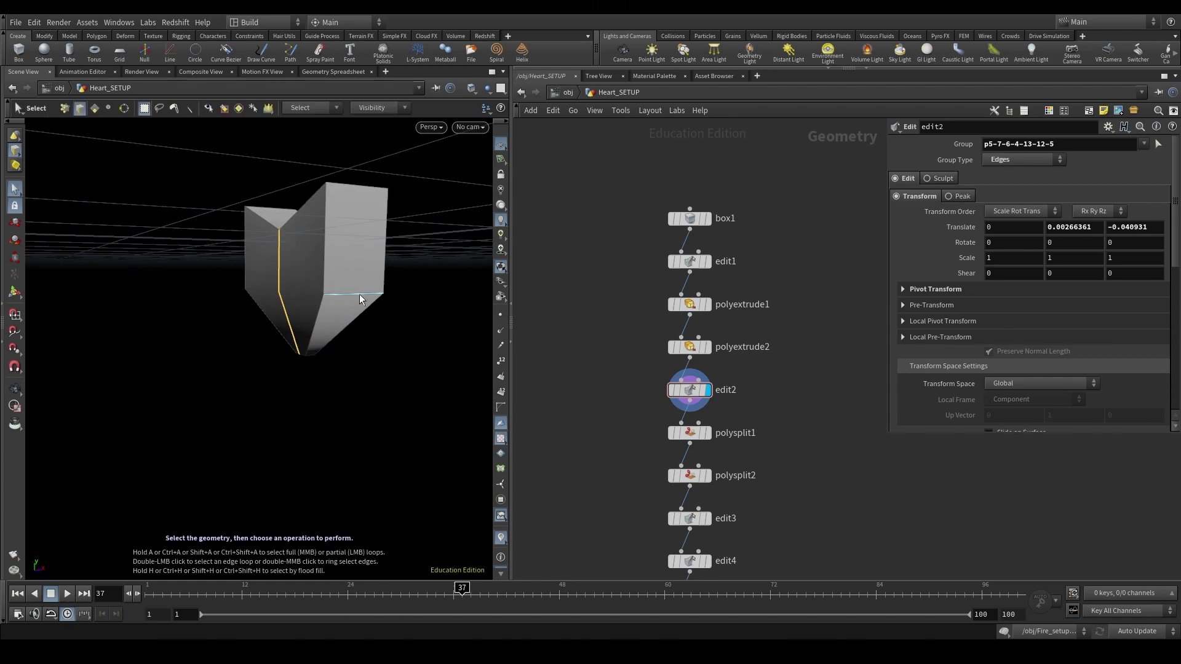
{"action": "left_click_drag", "start_coordinate": [334, 333], "coordinate": [403, 336], "text": "alt"}
Display the polysplit1 node's result and examine the loop cut through one half of the heart.
{"action": "left_click", "coordinate": [707, 433]}
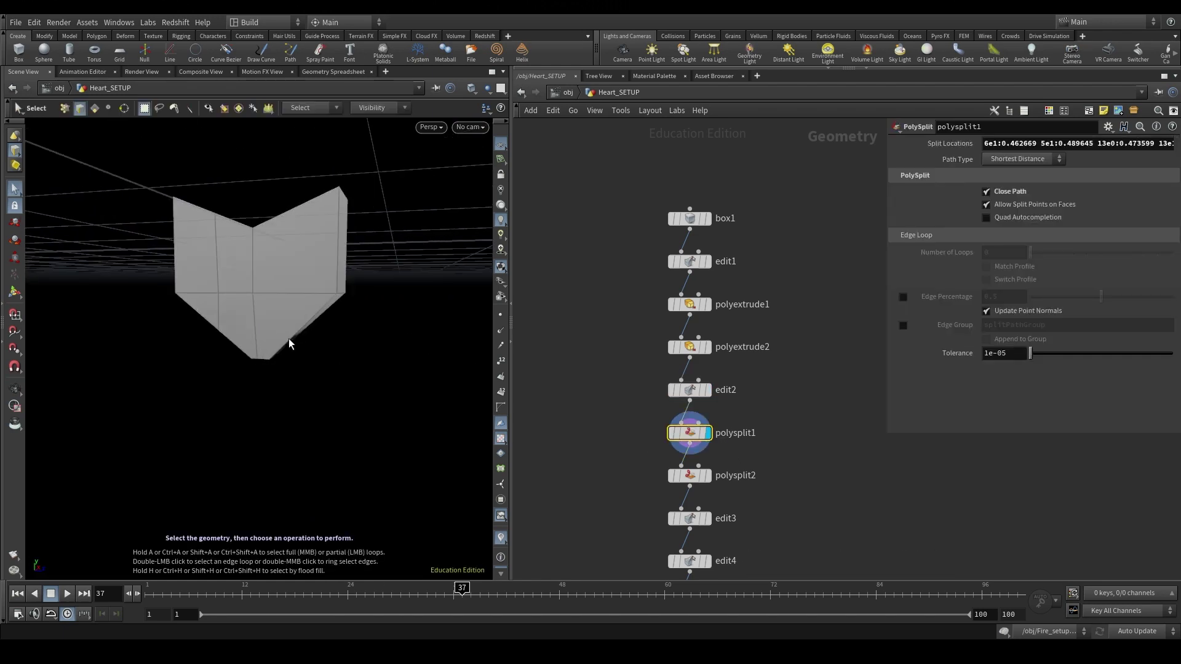
{"action": "key", "text": "s"}
{"action": "key", "text": "Escape"}
{"action": "left_click_drag", "start_coordinate": [215, 286], "coordinate": [250, 229]}
{"action": "key", "text": "s"}
{"action": "scroll", "coordinate": [656, 484], "scroll_direction": "up", "scroll_amount": 1}
Display the polysplit2 node's result and compare its loop cut in the other half with polysplit1.
{"action": "left_click", "coordinate": [657, 476]}
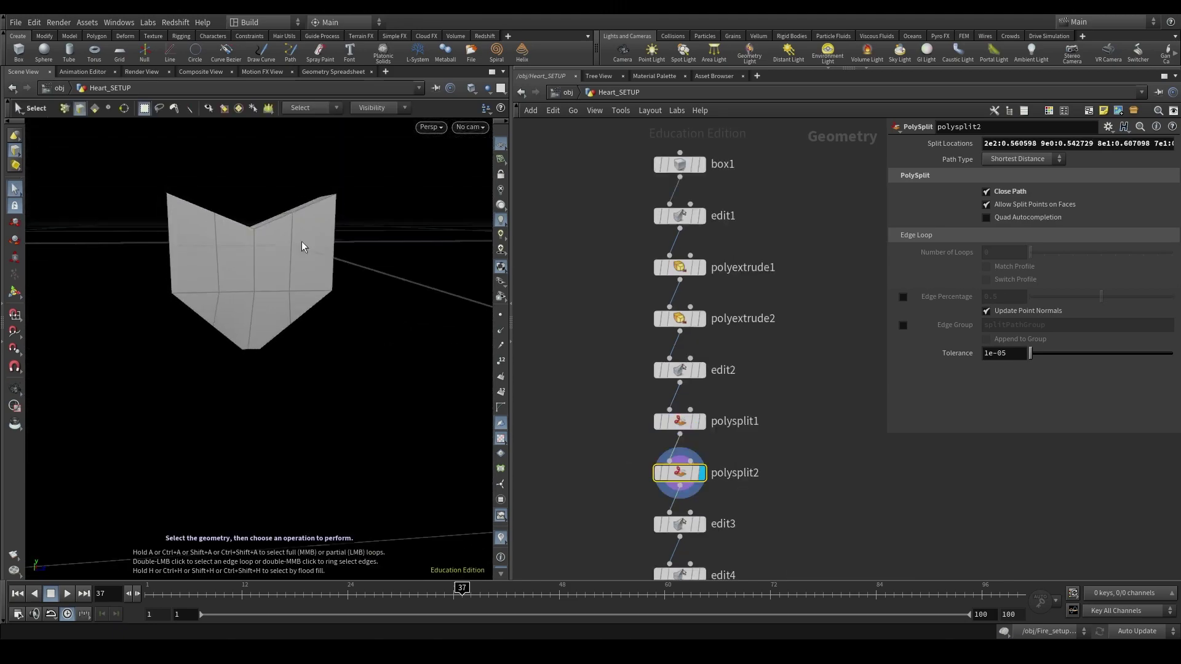
{"action": "key", "text": "Escape"}
{"action": "left_click_drag", "start_coordinate": [283, 293], "coordinate": [289, 221]}
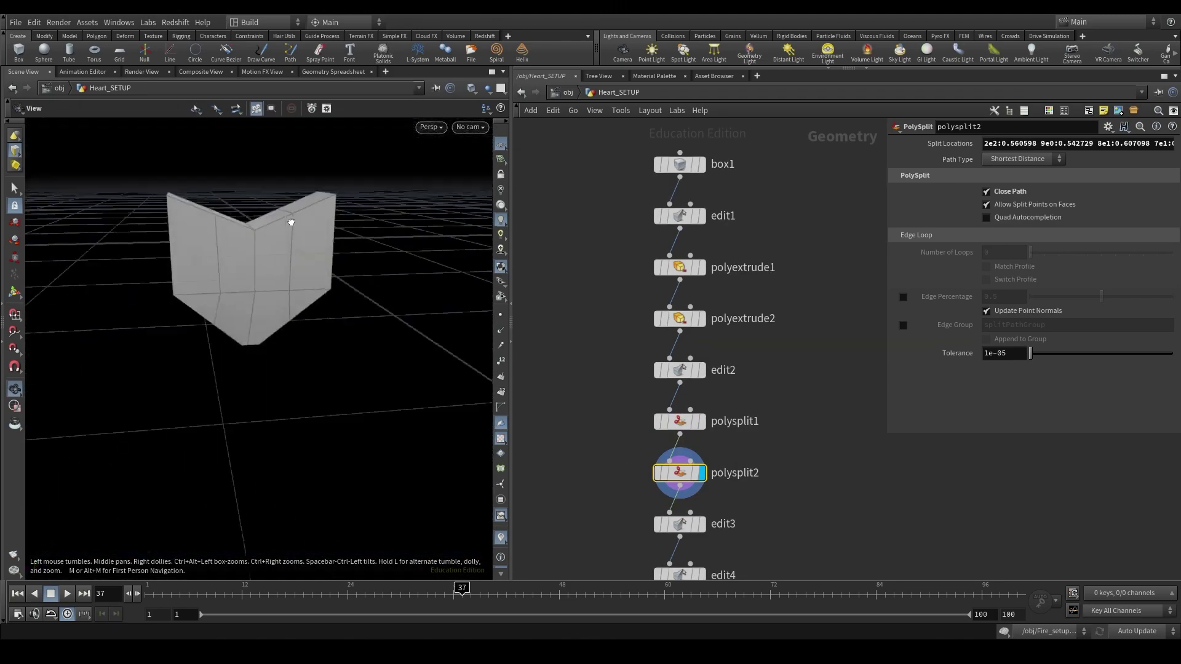
{"action": "right_click_drag", "start_coordinate": [290, 221], "coordinate": [394, 236]}
{"action": "mouse_move", "coordinate": [394, 236]}
{"action": "left_mouse_down"}
{"action": "mouse_move", "coordinate": [322, 264]}
{"action": "mouse_move", "coordinate": [394, 220]}
{"action": "left_mouse_up"}
{"action": "key", "text": "s"}
{"action": "left_click", "coordinate": [702, 422]}
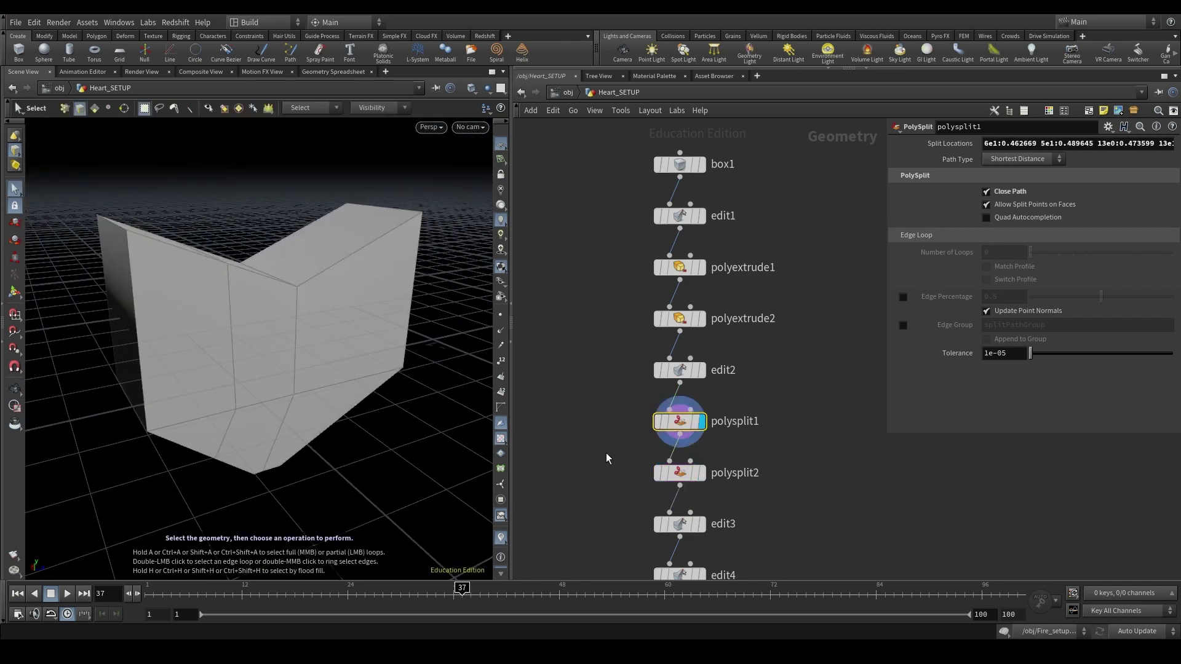
{"action": "left_click", "coordinate": [702, 473]}
Display the edit3 node's result and compare its reshaped mesh with the polysplit2 output.
{"action": "middle_click_drag", "start_coordinate": [734, 500], "coordinate": [747, 367]}
{"action": "left_click", "coordinate": [712, 392]}
{"action": "key", "text": "Escape"}
{"action": "mouse_move", "coordinate": [308, 283]}
{"action": "left_mouse_down"}
{"action": "mouse_move", "coordinate": [279, 314]}
{"action": "mouse_move", "coordinate": [318, 293]}
{"action": "left_mouse_up"}
{"action": "left_click_drag", "start_coordinate": [658, 332], "coordinate": [692, 349]}
{"action": "left_click_drag", "start_coordinate": [609, 392], "coordinate": [722, 413]}
Display the edit4 node's result and compare its moved points with the edit3 output.
{"action": "left_click_drag", "start_coordinate": [634, 437], "coordinate": [716, 458]}
{"action": "left_click_drag", "start_coordinate": [286, 411], "coordinate": [414, 372], "text": "alt"}
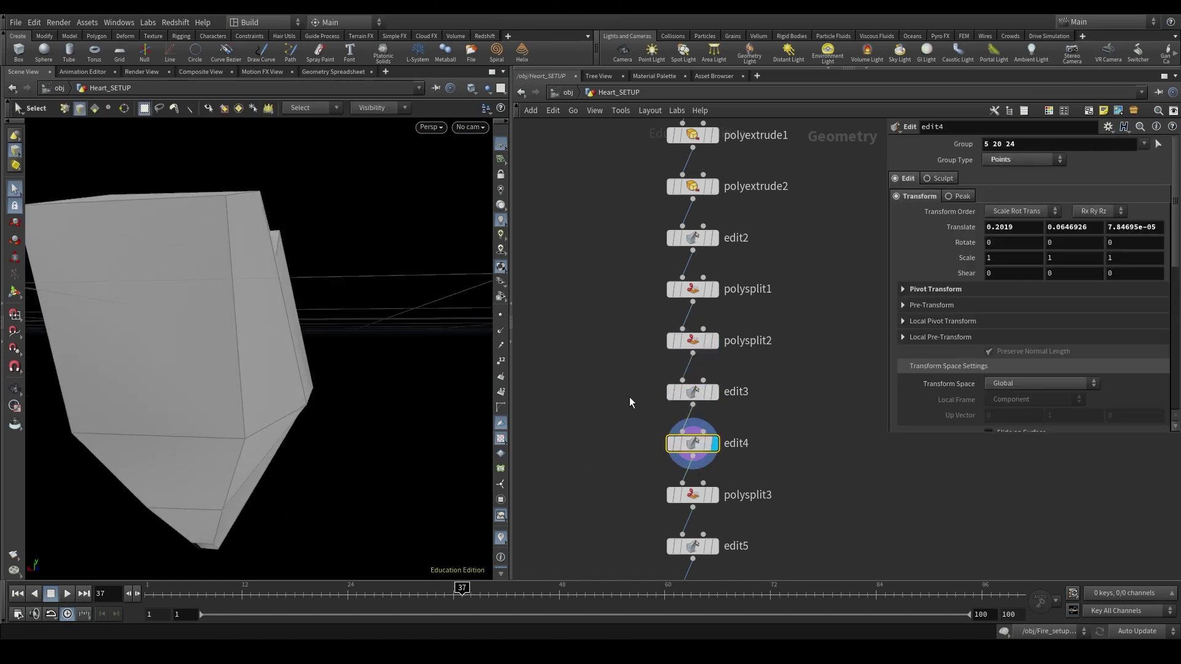
{"action": "left_click_drag", "start_coordinate": [630, 398], "coordinate": [707, 407]}
{"action": "left_click_drag", "start_coordinate": [563, 446], "coordinate": [717, 469]}
Display the polysplit3 node's result and compare its added loop cut with the edit4 output.
{"action": "middle_click_drag", "start_coordinate": [647, 494], "coordinate": [641, 435]}
{"action": "left_click_drag", "start_coordinate": [639, 428], "coordinate": [715, 448]}
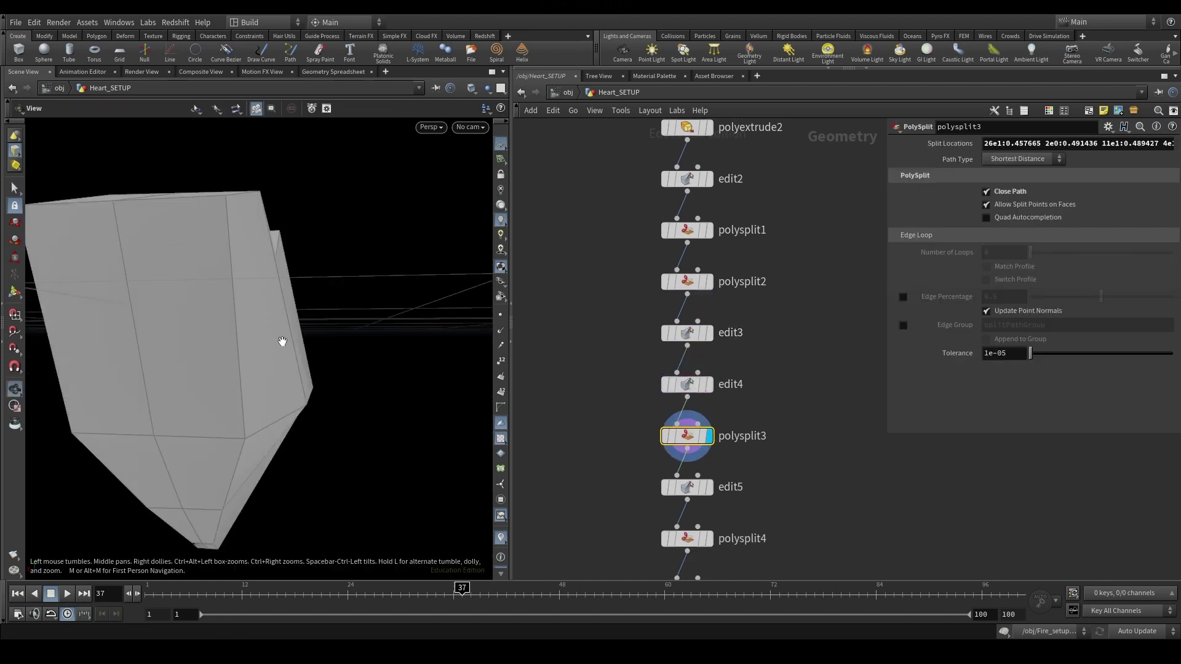
{"action": "left_click_drag", "start_coordinate": [282, 340], "coordinate": [270, 394], "text": "alt"}
{"action": "left_click_drag", "start_coordinate": [606, 387], "coordinate": [714, 401]}
{"action": "left_click_drag", "start_coordinate": [583, 441], "coordinate": [713, 454]}
{"action": "left_click_drag", "start_coordinate": [124, 215], "coordinate": [334, 377], "text": "alt"}
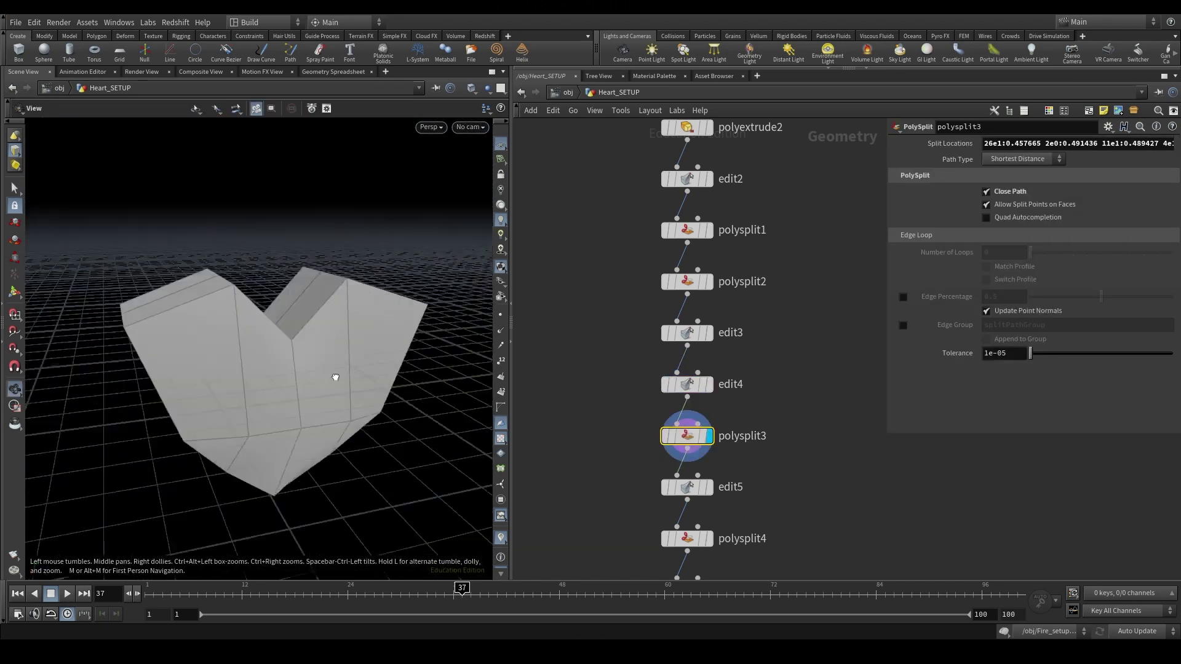
Display the edit5 node's result and examine the refined heart shape.
{"action": "left_click_drag", "start_coordinate": [626, 474], "coordinate": [712, 494]}
{"action": "key", "text": "r"}
{"action": "left_click_drag", "start_coordinate": [264, 342], "coordinate": [246, 325], "text": "alt"}
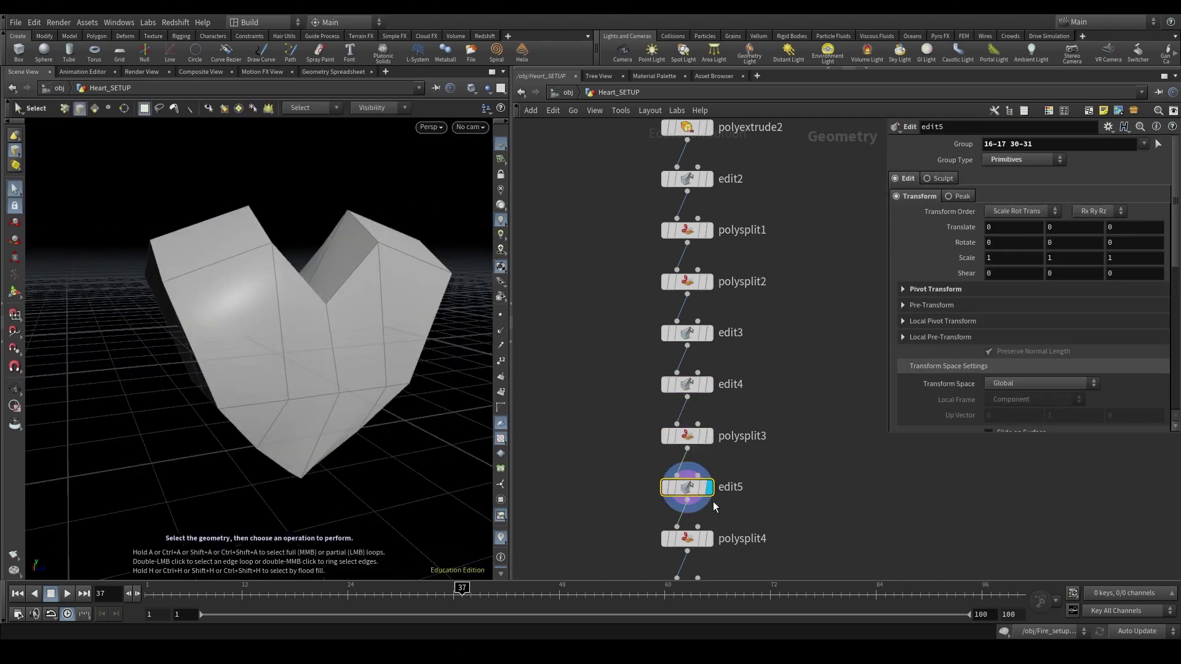
Display the polysplit4 node's result and examine its added split on the heart from another angle.
{"action": "middle_click_drag", "start_coordinate": [713, 501], "coordinate": [690, 375]}
{"action": "left_click_drag", "start_coordinate": [615, 399], "coordinate": [699, 426]}
{"action": "key", "text": "r"}
{"action": "mouse_move", "coordinate": [213, 335]}
{"action": "left_mouse_down", "text": "alt"}
{"action": "mouse_move", "coordinate": [313, 336]}
{"action": "mouse_move", "coordinate": [227, 351]}
{"action": "left_mouse_up", "text": "alt"}
Display the edit6 node's result and orbit around the reshaped heart to examine it.
{"action": "left_click_drag", "start_coordinate": [581, 448], "coordinate": [707, 480]}
{"action": "key", "text": "r"}
{"action": "left_click_drag", "start_coordinate": [216, 367], "coordinate": [419, 384], "text": "alt"}
{"action": "middle_click_drag", "start_coordinate": [606, 438], "coordinate": [632, 193]}
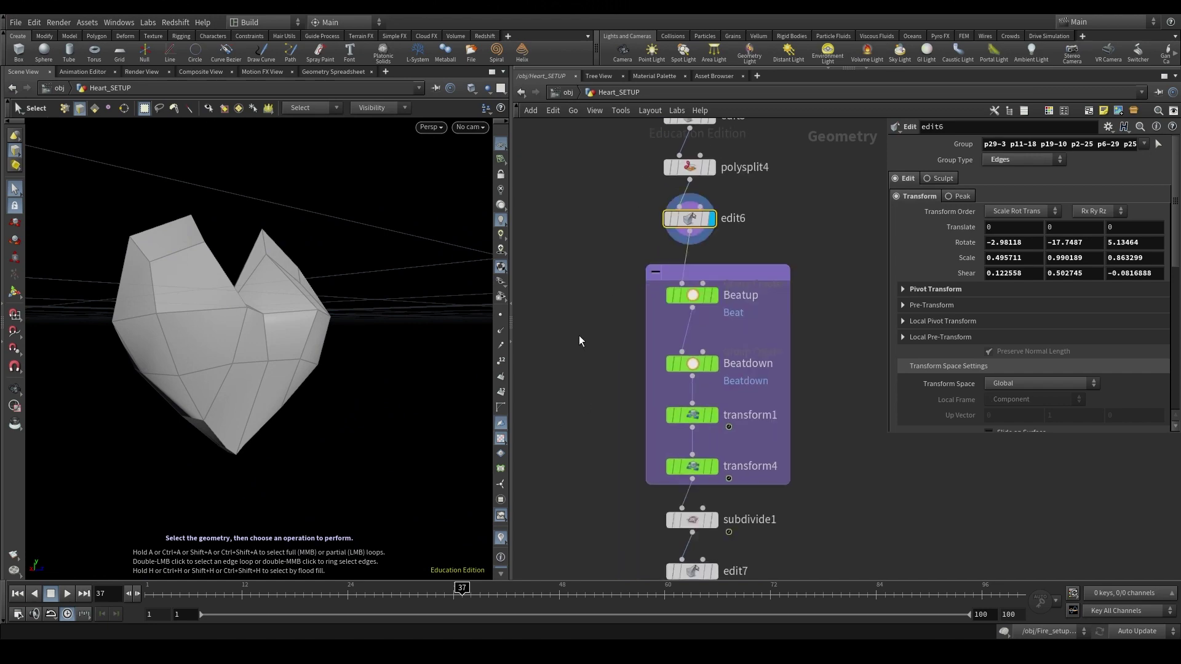
Open the Beatup node's Base Group selection and examine which heart faces belong to the Beat group.
{"action": "scroll", "coordinate": [581, 334], "scroll_direction": "down", "scroll_amount": 1}
{"action": "left_click_drag", "start_coordinate": [723, 334], "coordinate": [663, 300]}
{"action": "key", "text": "r"}
{"action": "left_click_drag", "start_coordinate": [276, 324], "coordinate": [264, 345], "text": "alt"}
{"action": "left_click", "coordinate": [1165, 223]}
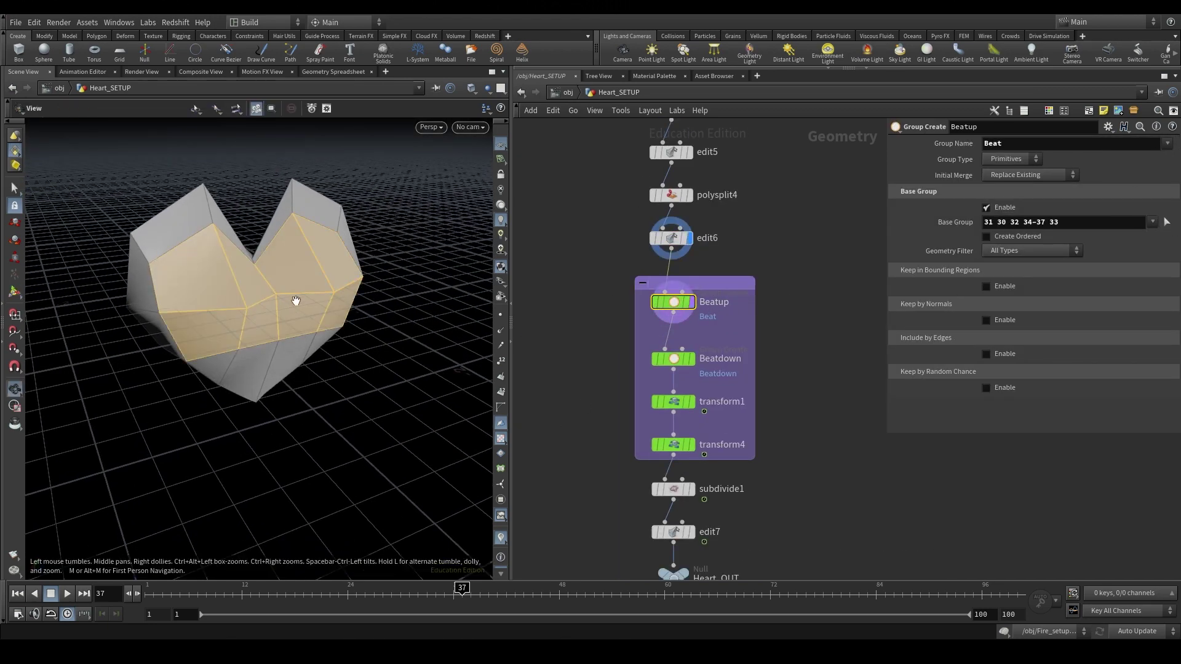
{"action": "left_click_drag", "start_coordinate": [295, 301], "coordinate": [422, 303]}
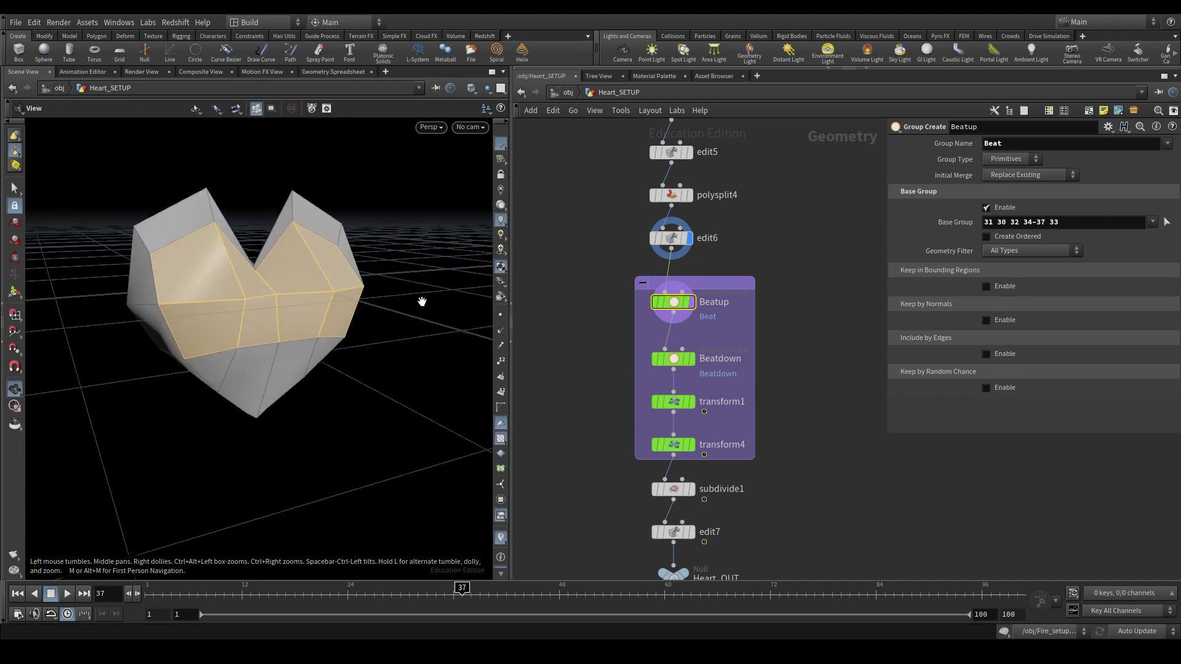
Open the Beatdown node's Base Group selection and examine which faces of the heart's lower tip it contains.
{"action": "left_click", "coordinate": [678, 360], "text": "shift"}
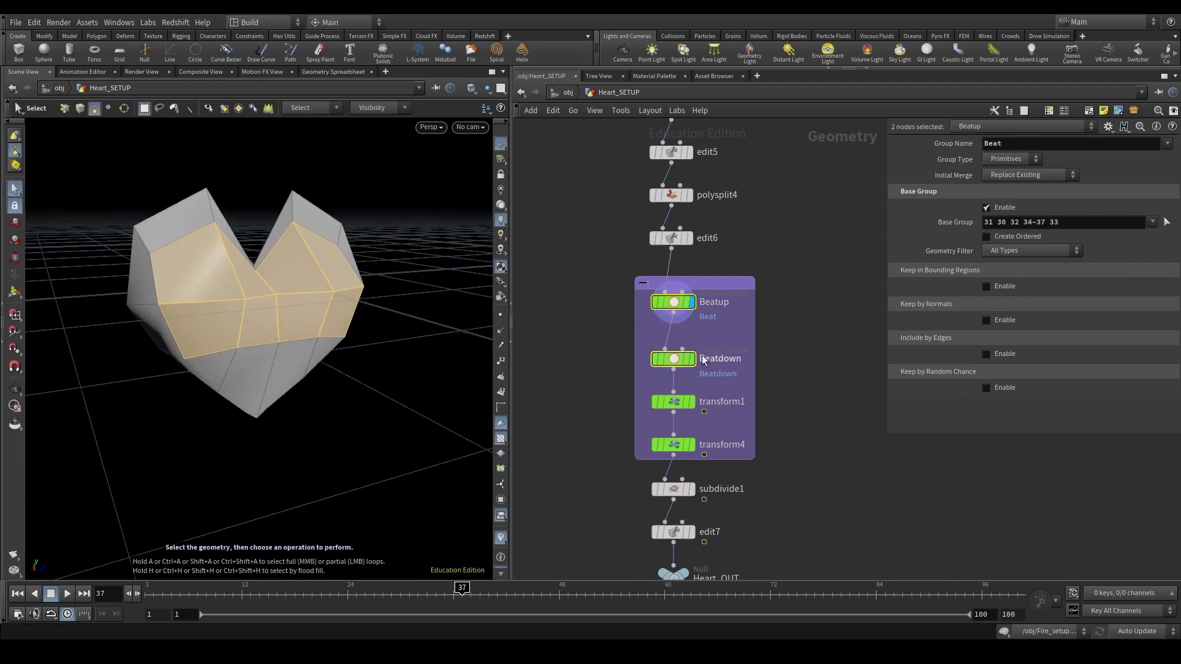
{"action": "left_click", "coordinate": [704, 359]}
{"action": "left_click", "coordinate": [1166, 225]}
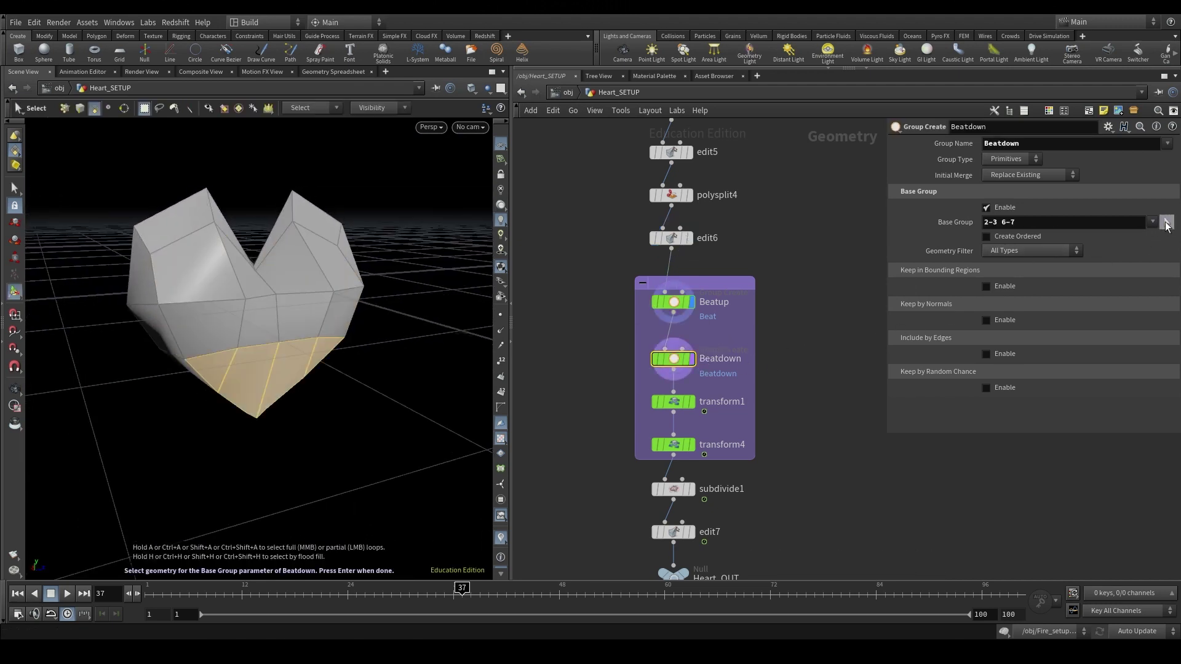
{"action": "key", "text": "space"}
{"action": "mouse_move", "coordinate": [258, 315]}
{"action": "left_mouse_down"}
{"action": "mouse_move", "coordinate": [264, 271]}
{"action": "mouse_move", "coordinate": [246, 286]}
{"action": "mouse_move", "coordinate": [150, 274]}
{"action": "mouse_move", "coordinate": [276, 307]}
{"action": "left_mouse_up"}
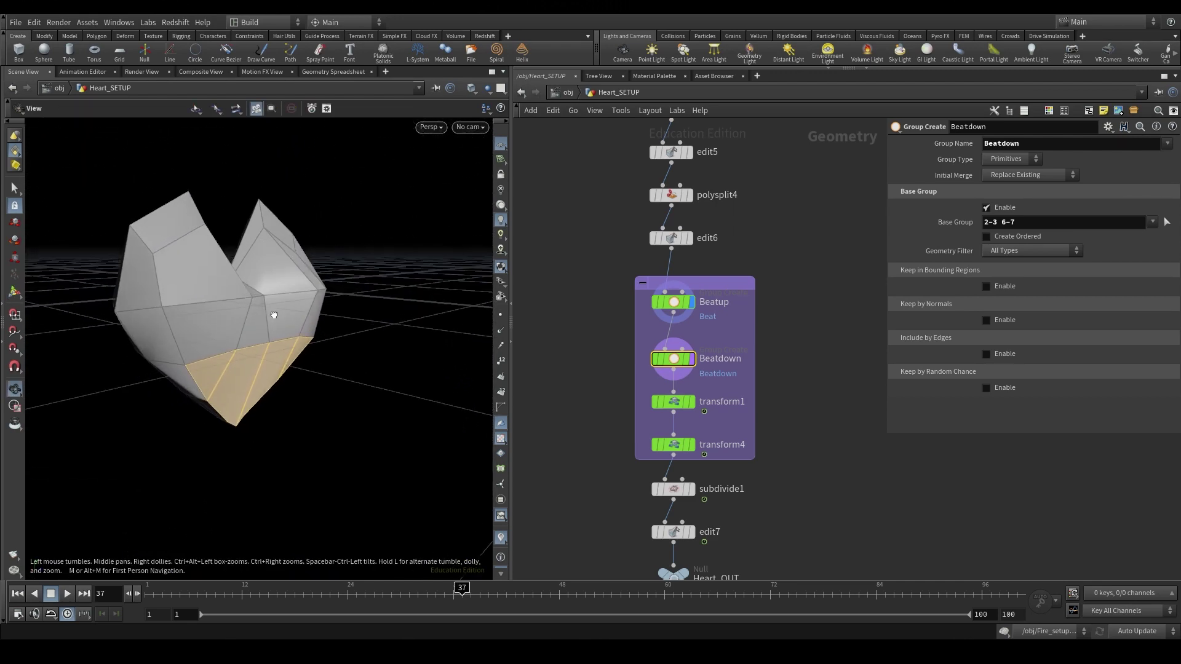
Add a Group Create node beside the Beatup node and connect edit6's output to its first input.
{"action": "key", "text": "Tab"}
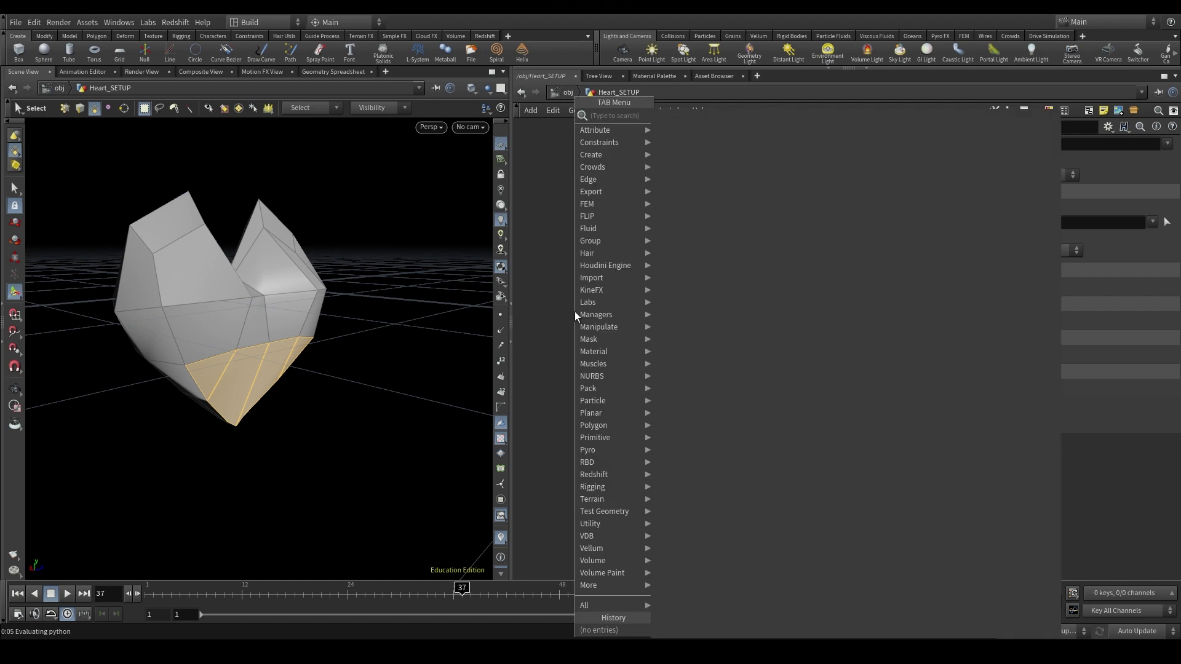
{"action": "type", "text": "group cre"}
{"action": "key", "text": "Return"}
{"action": "left_click", "coordinate": [574, 311]}
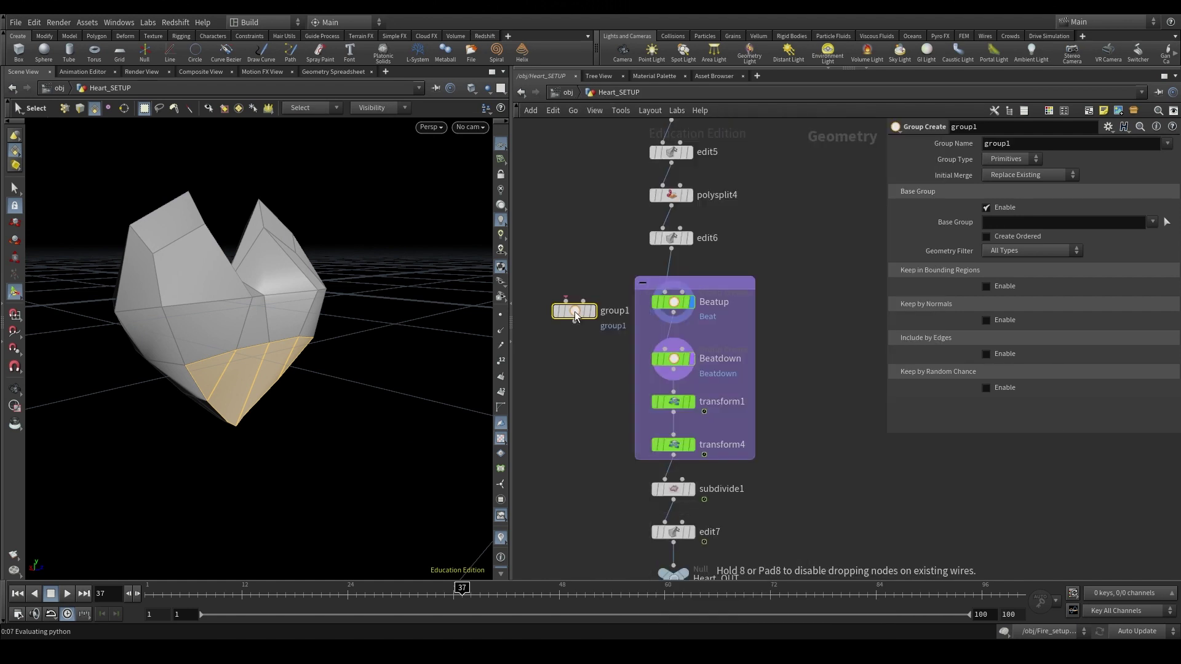
{"action": "left_click", "coordinate": [671, 248]}
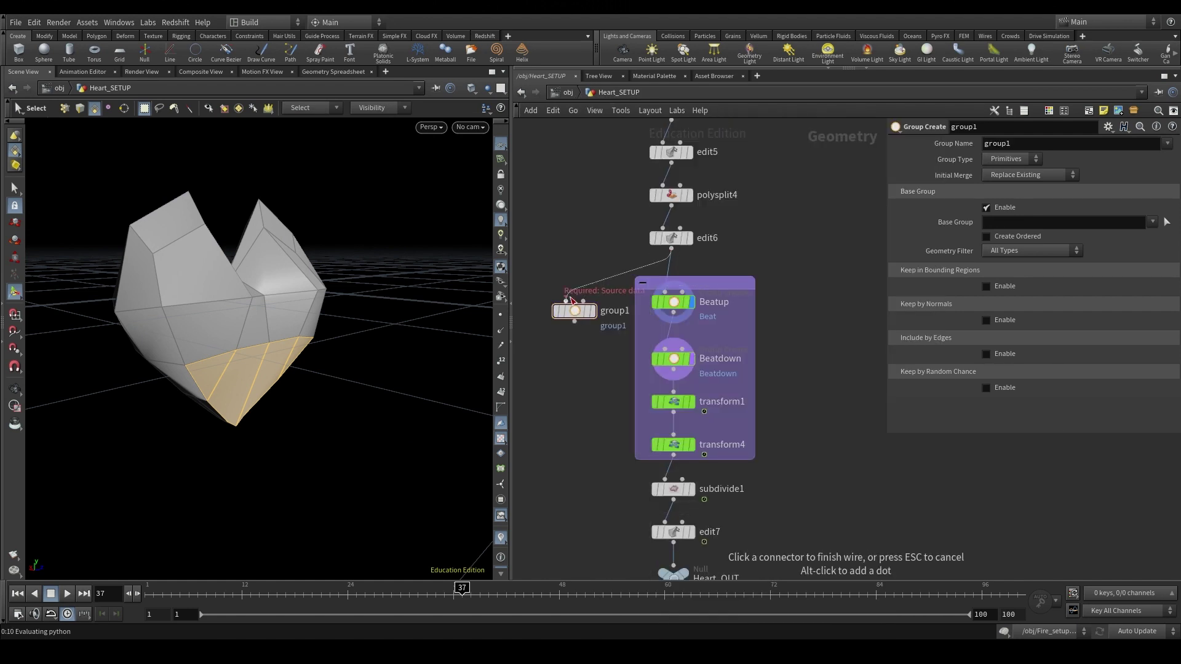
{"action": "left_click", "coordinate": [565, 301]}
{"action": "left_click", "coordinate": [574, 311]}
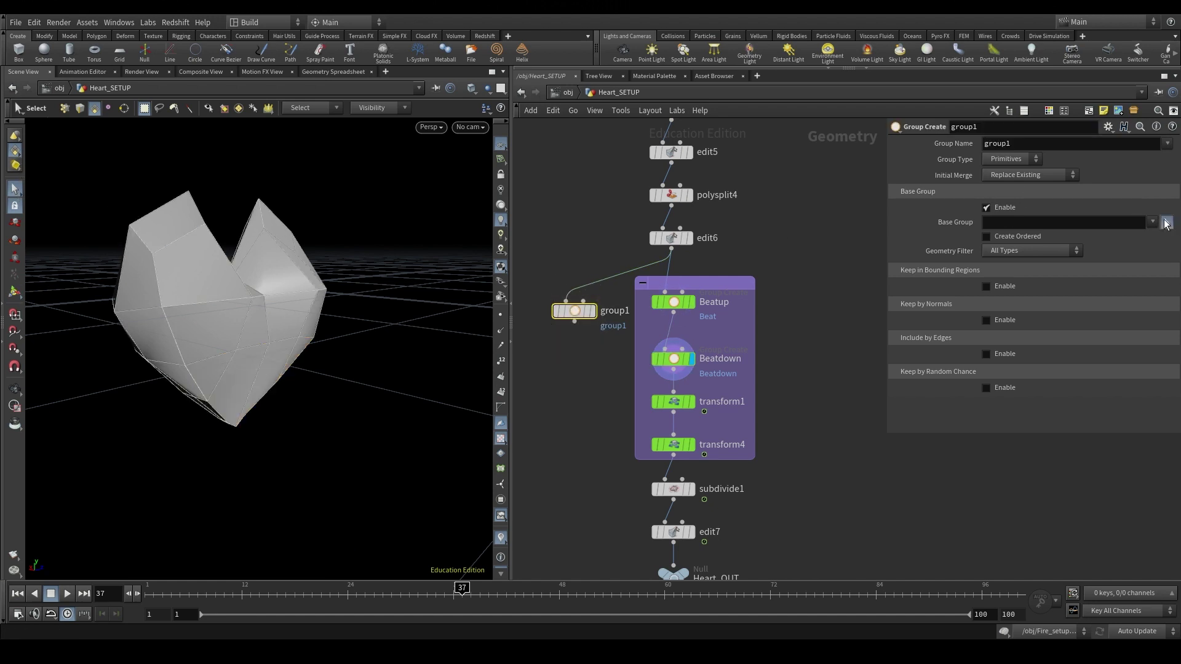
Set group1's Base Group to primitives 1 30-37 by picking faces across the heart's front, and delete this trial node.
{"action": "left_click", "coordinate": [1167, 222]}
{"action": "left_click", "coordinate": [186, 283]}
{"action": "left_click", "coordinate": [205, 312], "text": "shift"}
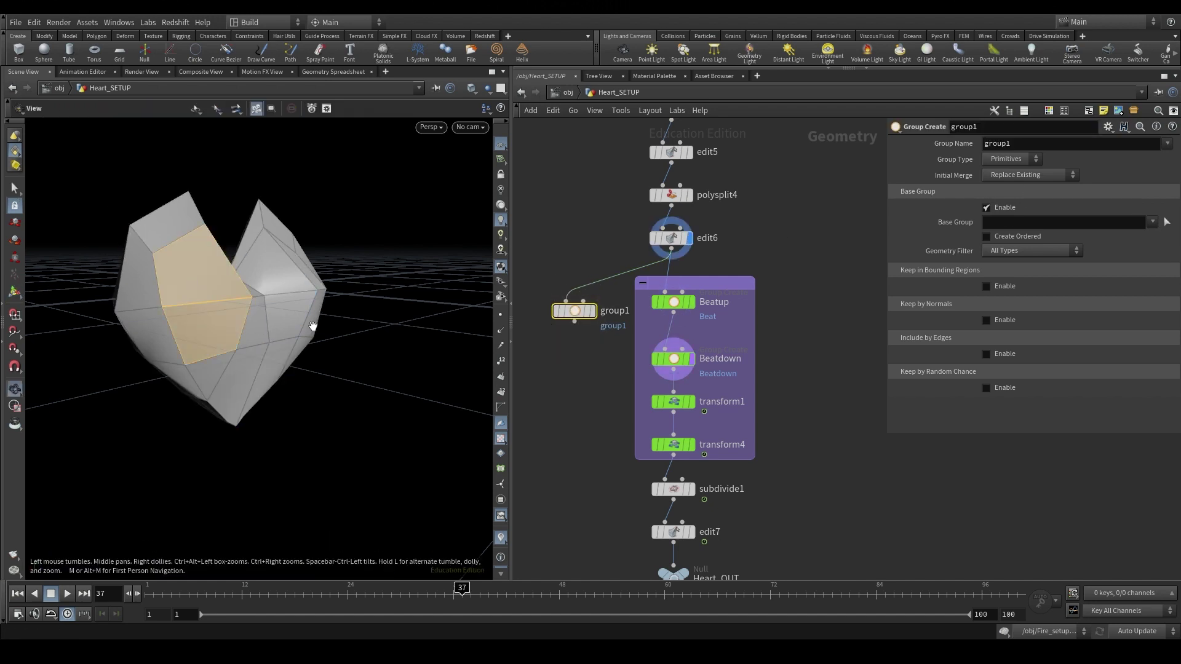
{"action": "left_click_drag", "start_coordinate": [205, 312], "coordinate": [240, 321], "text": "alt"}
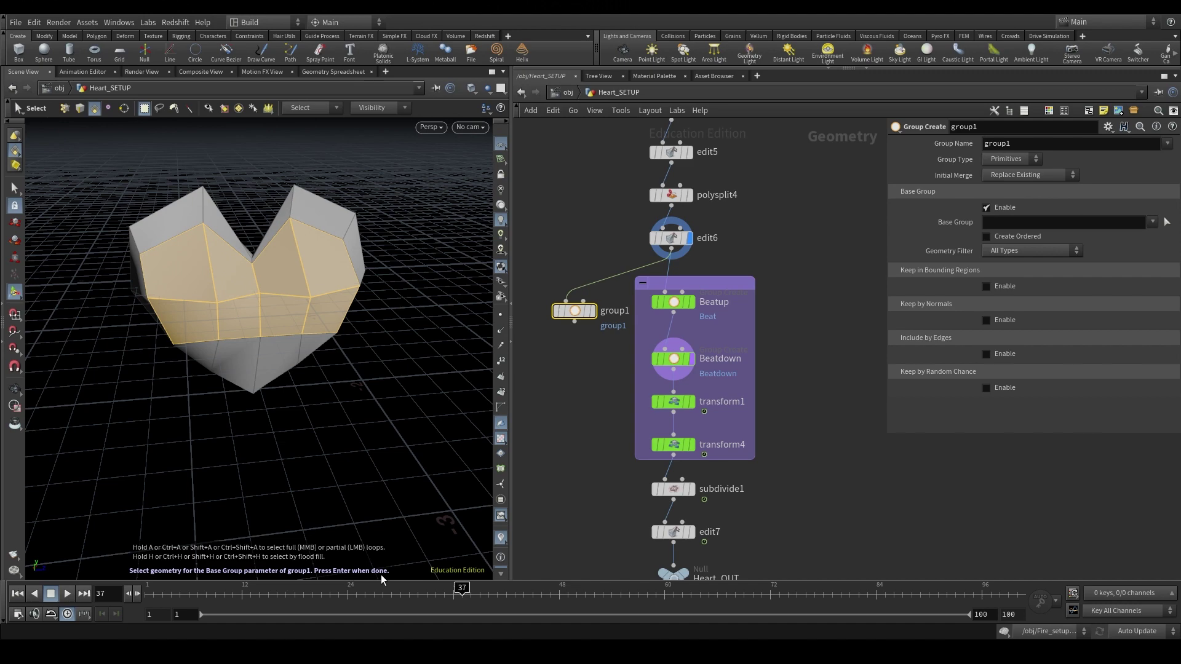
{"action": "key", "text": "Return"}
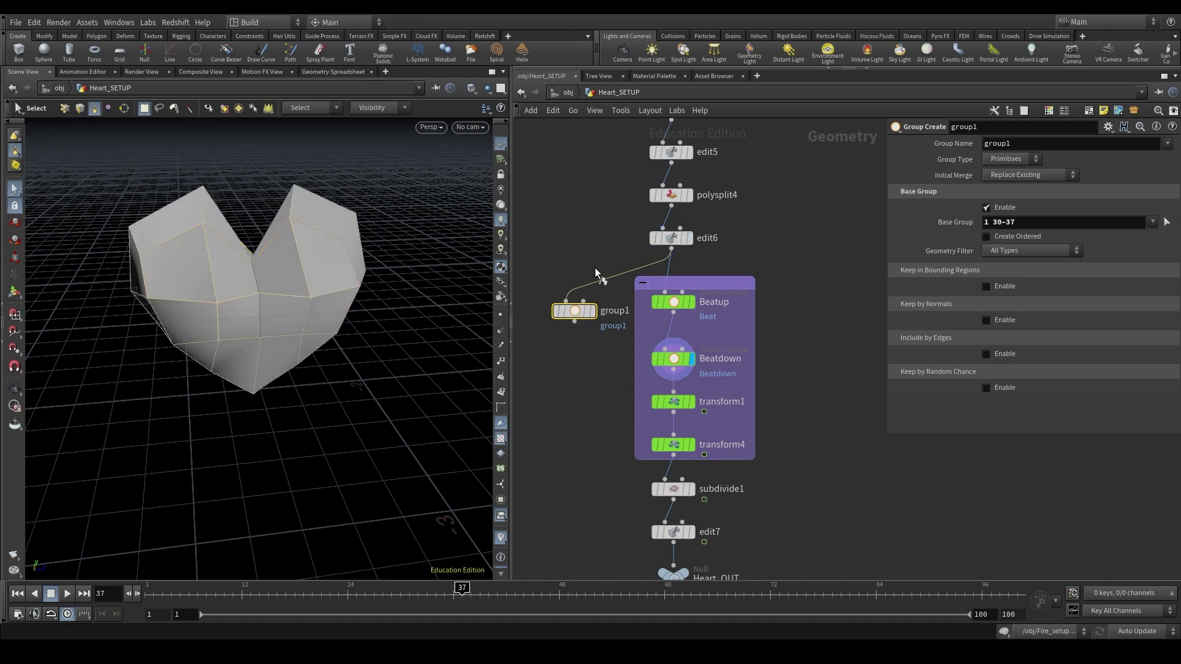
{"action": "left_click", "coordinate": [592, 311]}
{"action": "key", "text": "Delete"}
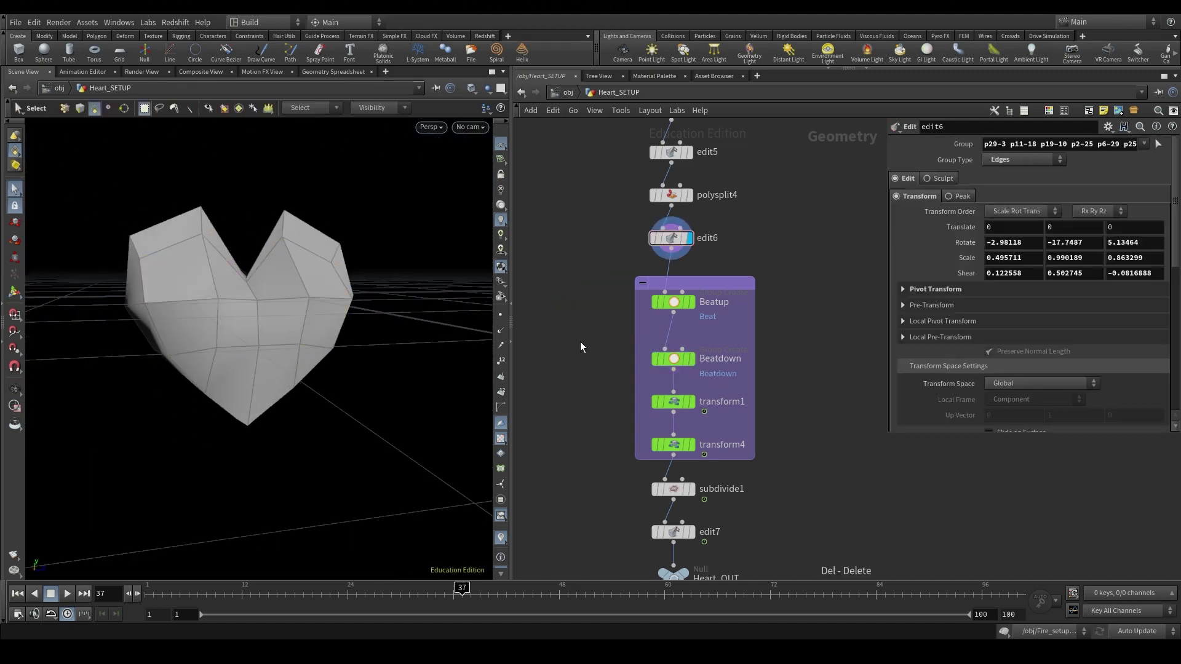
Review the Beatup and Beatdown nodes' Base Group selections again from a different viewing angle.
{"action": "left_click", "coordinate": [717, 379]}
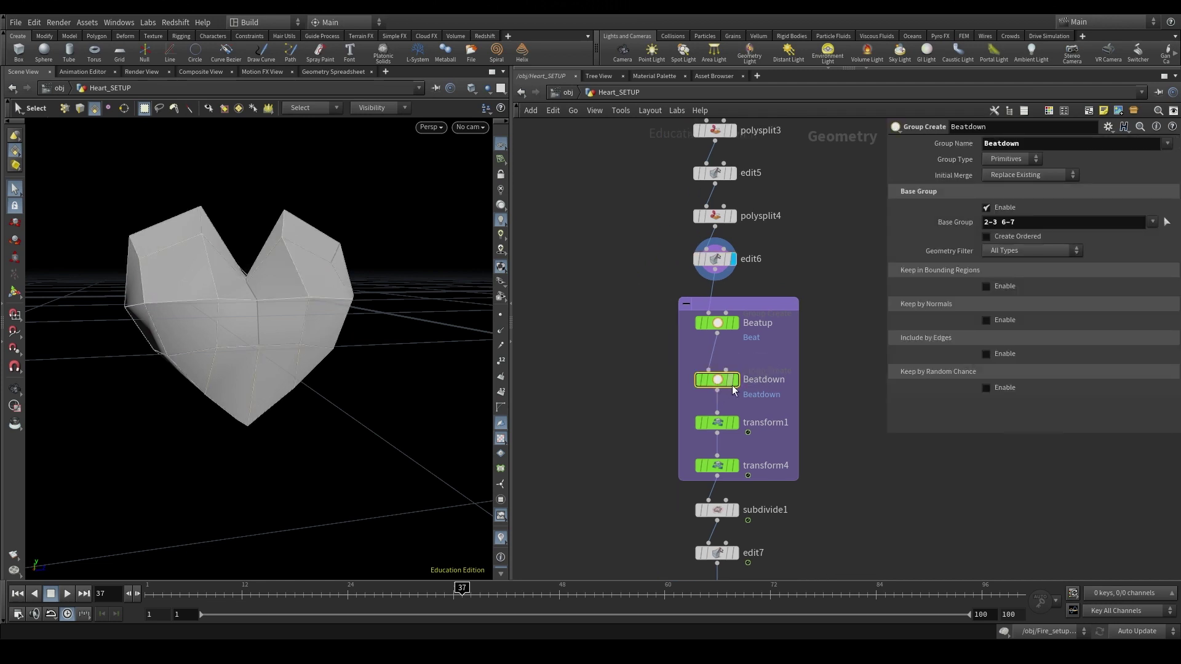
{"action": "key", "text": "space"}
{"action": "left_click_drag", "start_coordinate": [294, 336], "coordinate": [258, 319]}
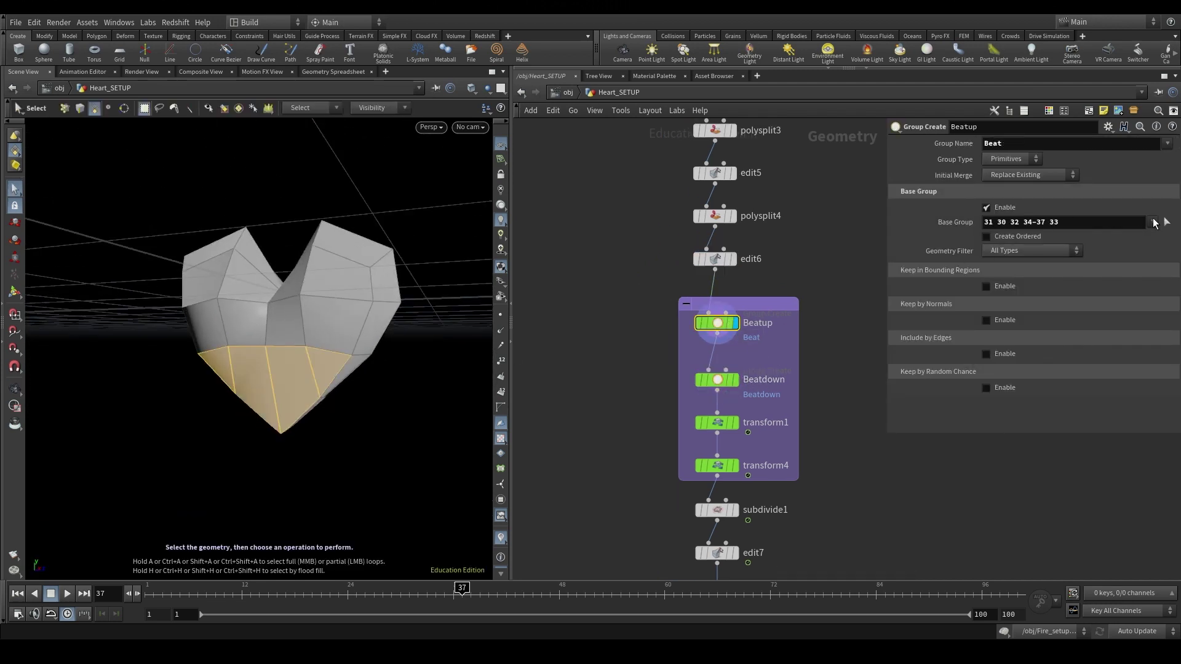
{"action": "left_click", "coordinate": [1166, 223]}
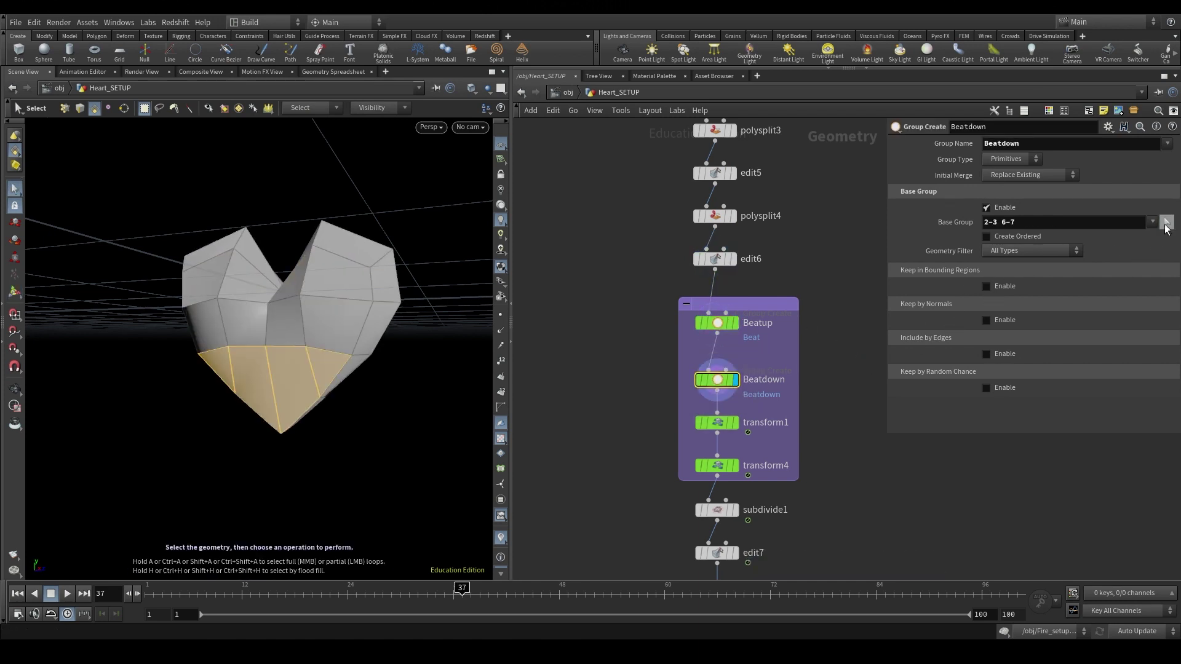
{"action": "left_click", "coordinate": [1166, 224]}
Display the transform1 node's result, check its Beatdown group choice, and scrub the timeline to frame 25.
{"action": "left_click", "coordinate": [709, 430]}
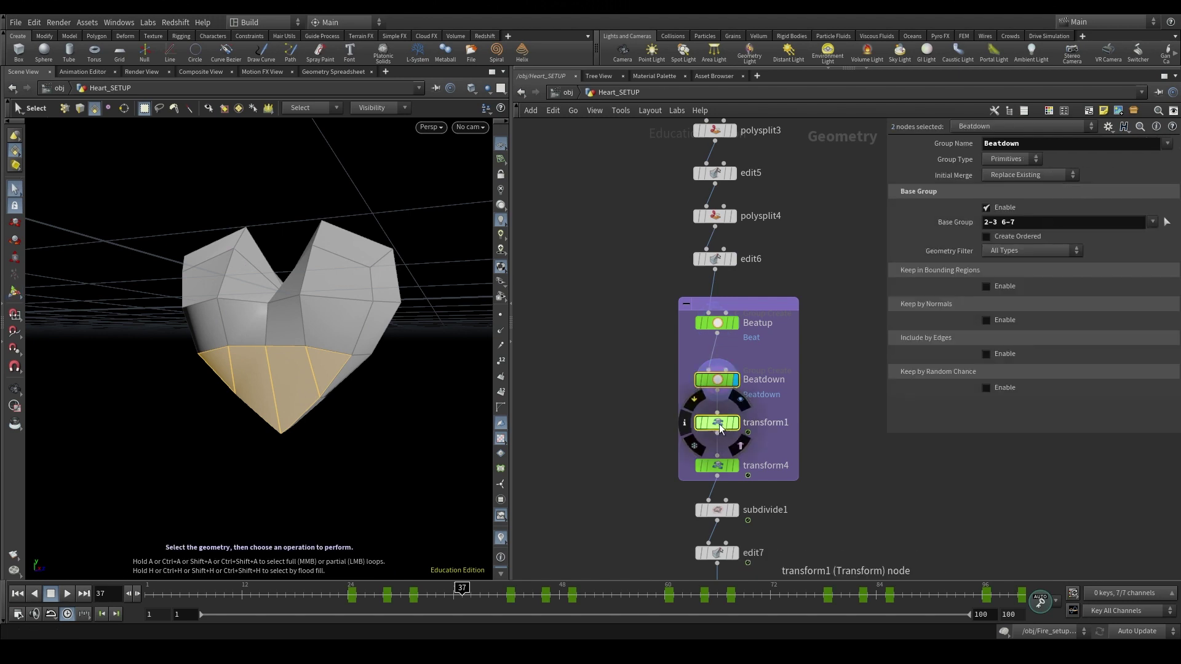
{"action": "left_click", "coordinate": [717, 423]}
{"action": "key", "text": "r"}
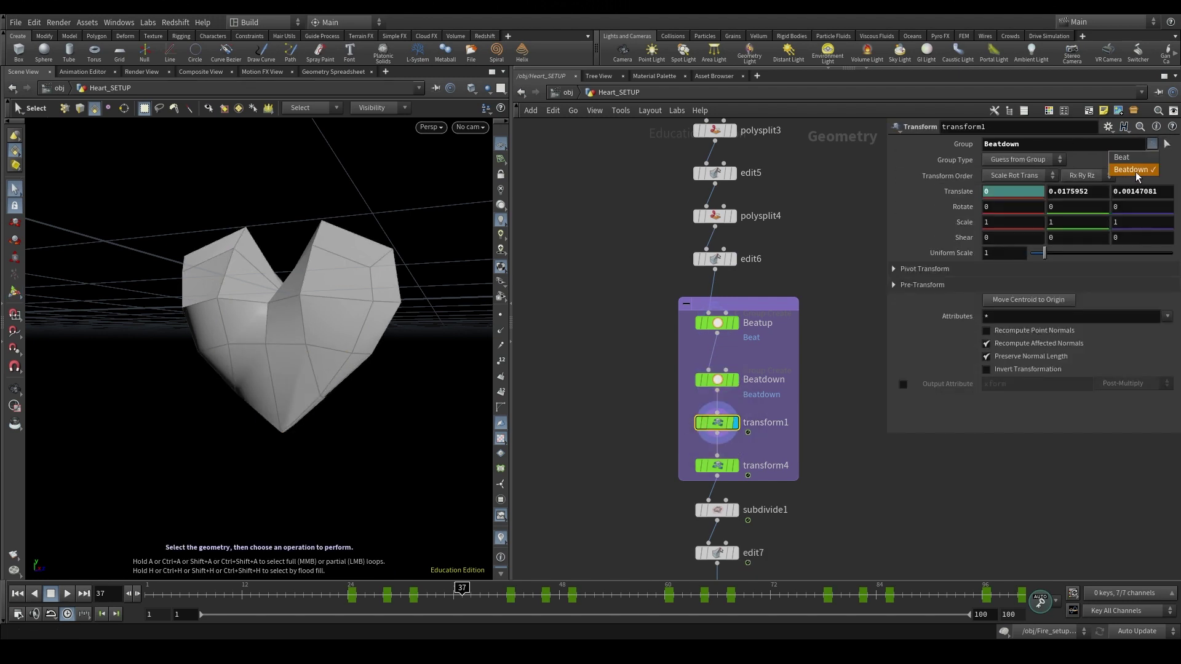
{"action": "left_click_drag", "start_coordinate": [467, 332], "coordinate": [388, 364]}
{"action": "left_click_drag", "start_coordinate": [303, 594], "coordinate": [356, 594]}
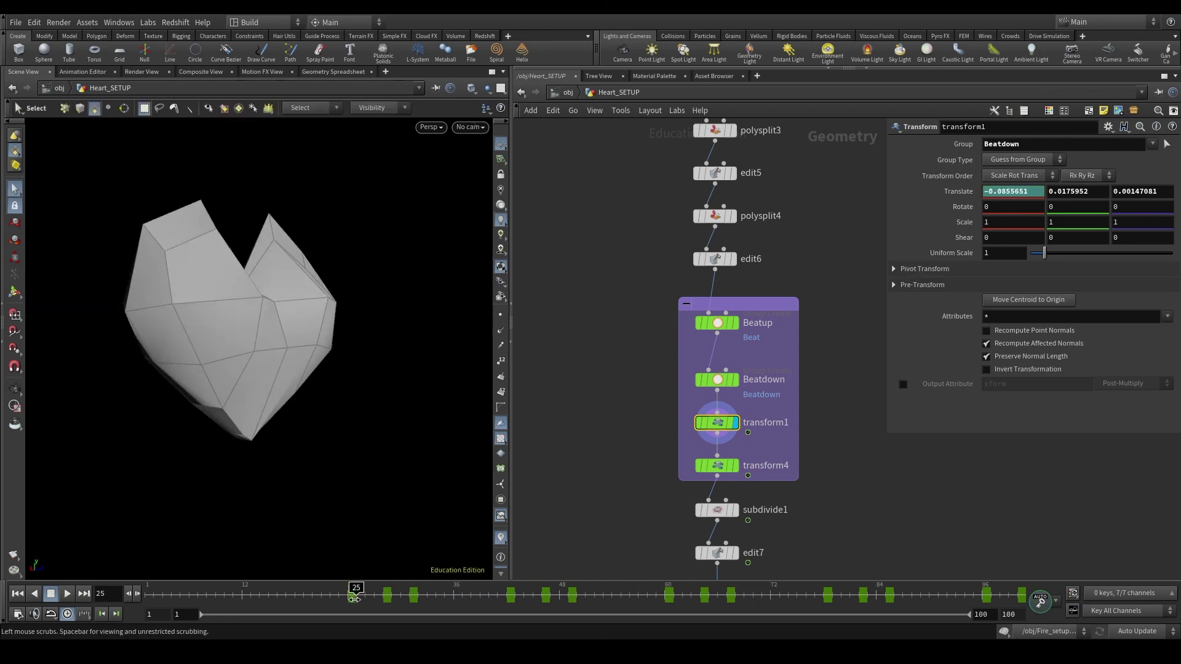
Show the keyframe commands available for transform1's Translate X parameter at frame 25.
{"action": "right_click", "coordinate": [1009, 197]}
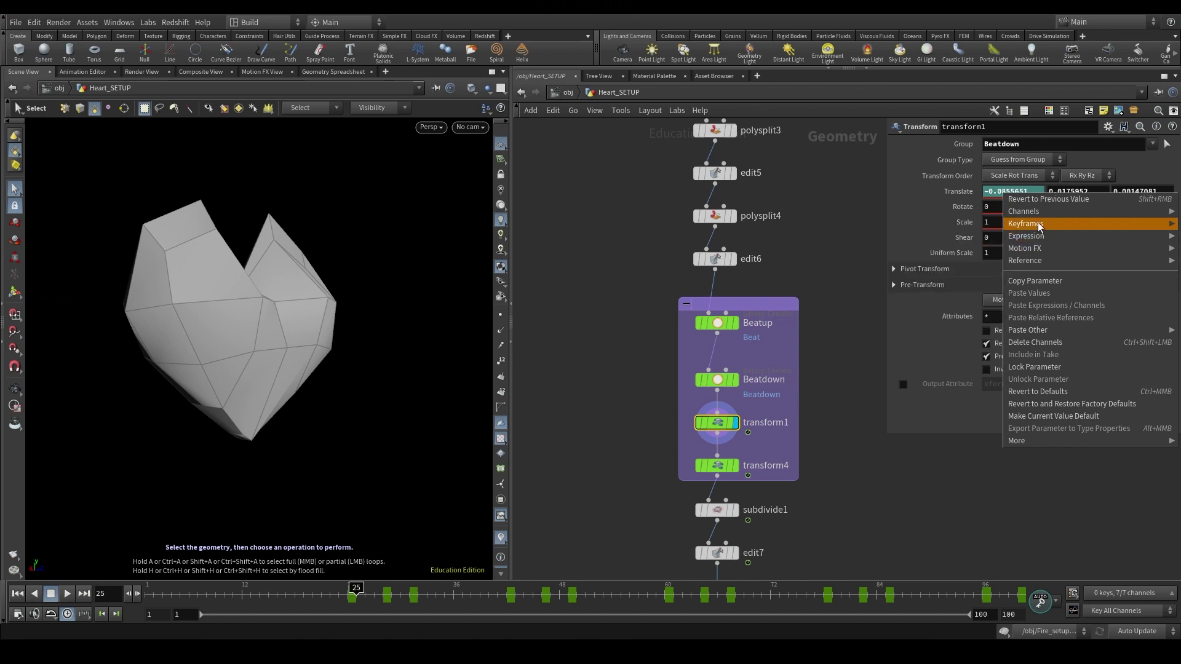
{"action": "mouse_move", "coordinate": [1039, 227]}
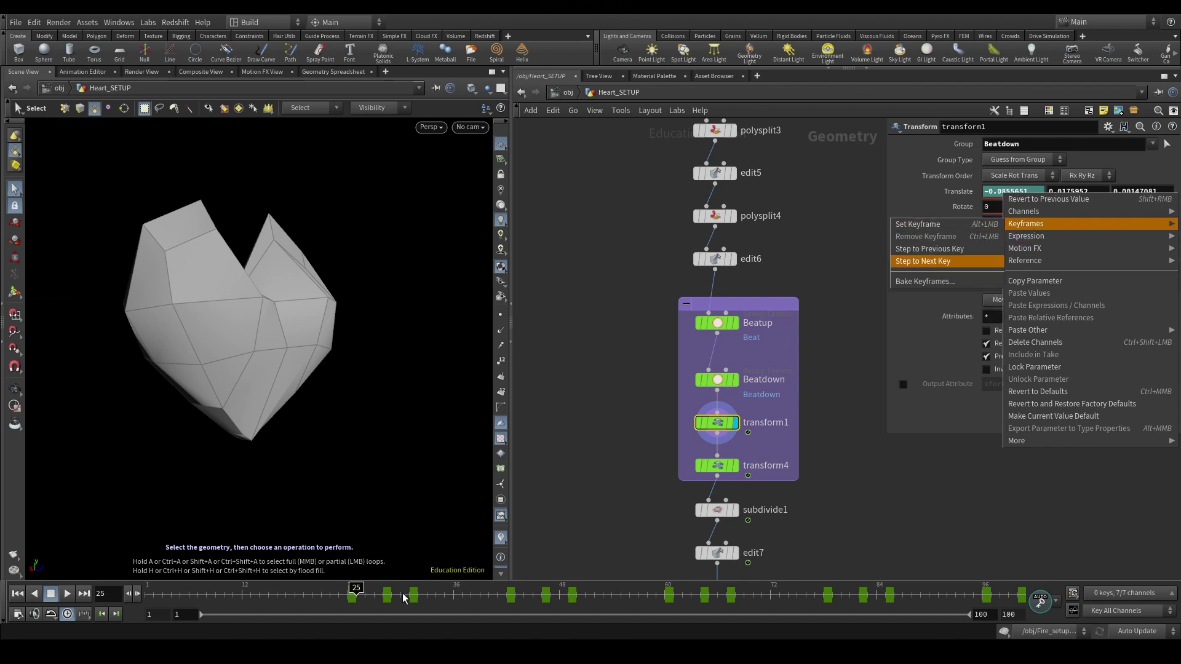
{"action": "left_click", "coordinate": [357, 590]}
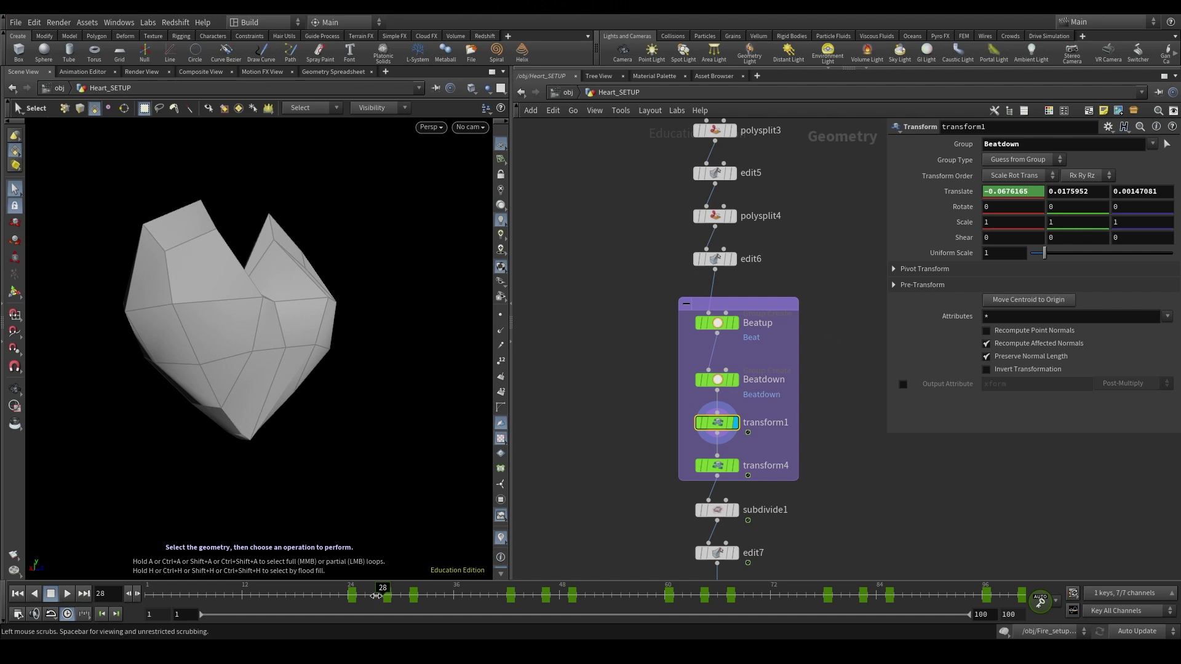
Select transform1's first three keyframes on the timeline and bring up the commands for copying them.
{"action": "left_click_drag", "start_coordinate": [376, 596], "coordinate": [423, 605]}
{"action": "right_click", "coordinate": [408, 600]}
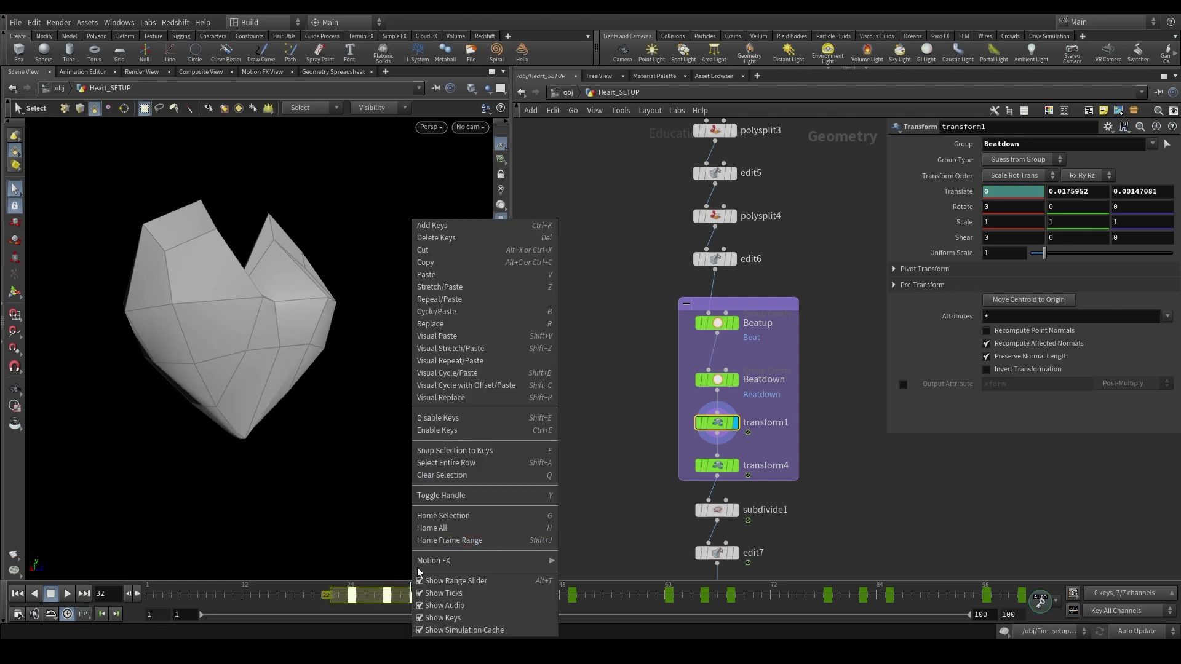
{"action": "left_click", "coordinate": [592, 591]}
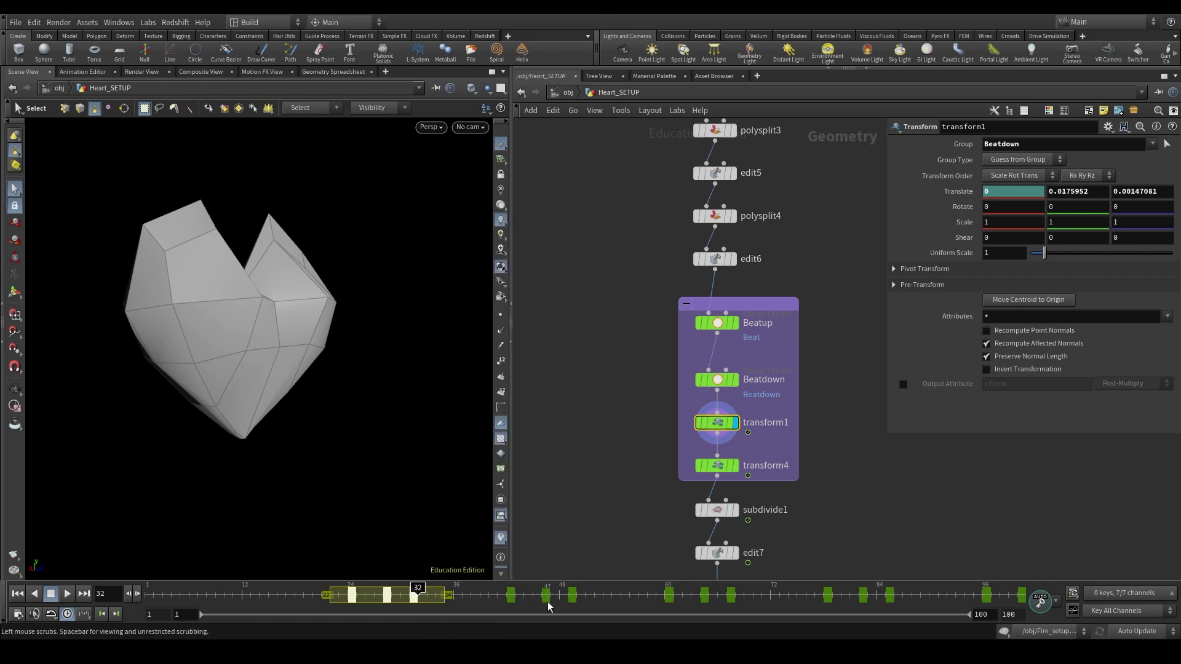
Try pasting the copied beat keyframes farther along transform1's timeline.
{"action": "left_click_drag", "start_coordinate": [489, 601], "coordinate": [549, 602]}
{"action": "right_click", "coordinate": [548, 600]}
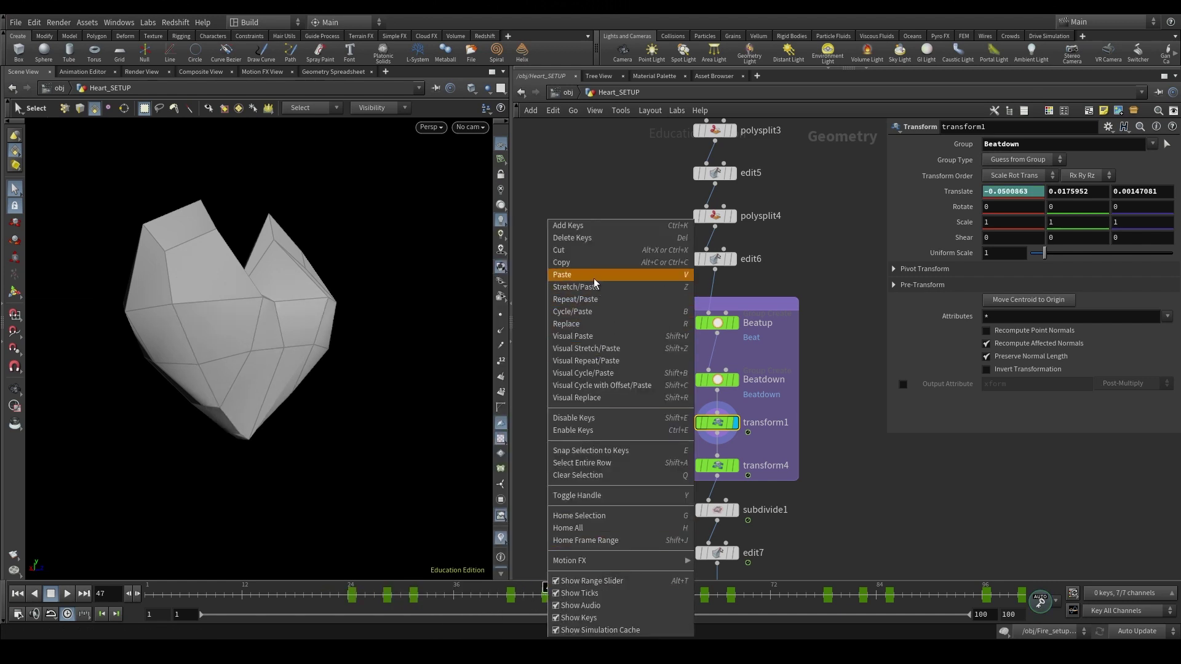
{"action": "left_click", "coordinate": [770, 601]}
{"action": "right_click", "coordinate": [691, 601]}
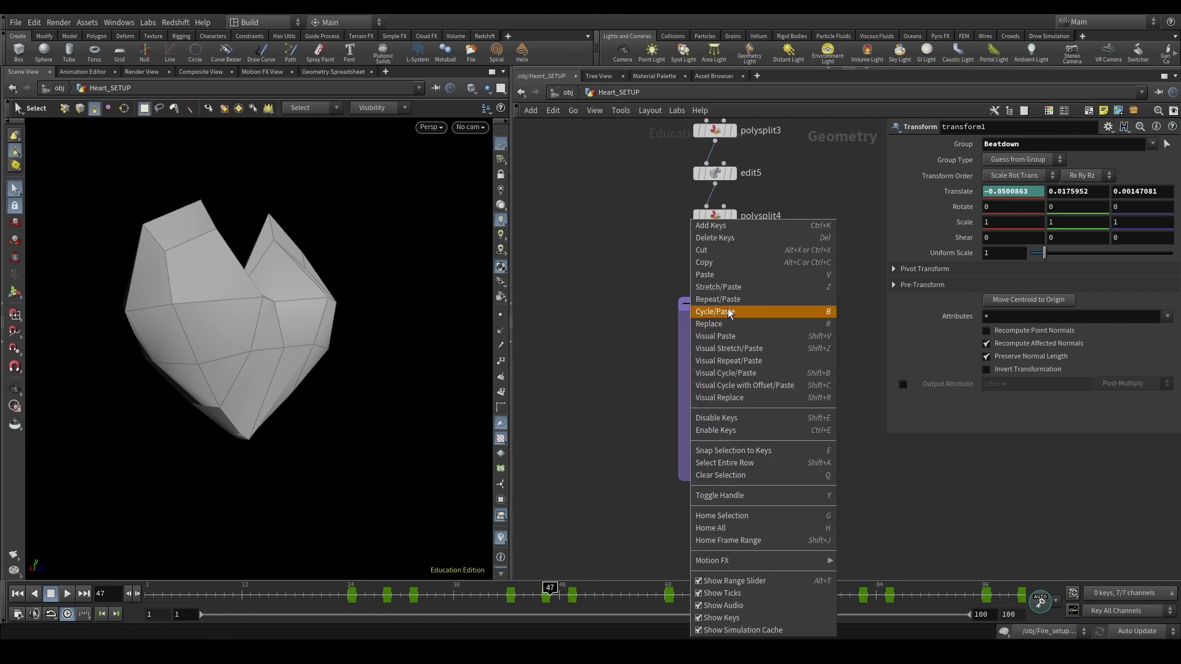
{"action": "left_click", "coordinate": [724, 274]}
{"action": "left_click", "coordinate": [839, 594]}
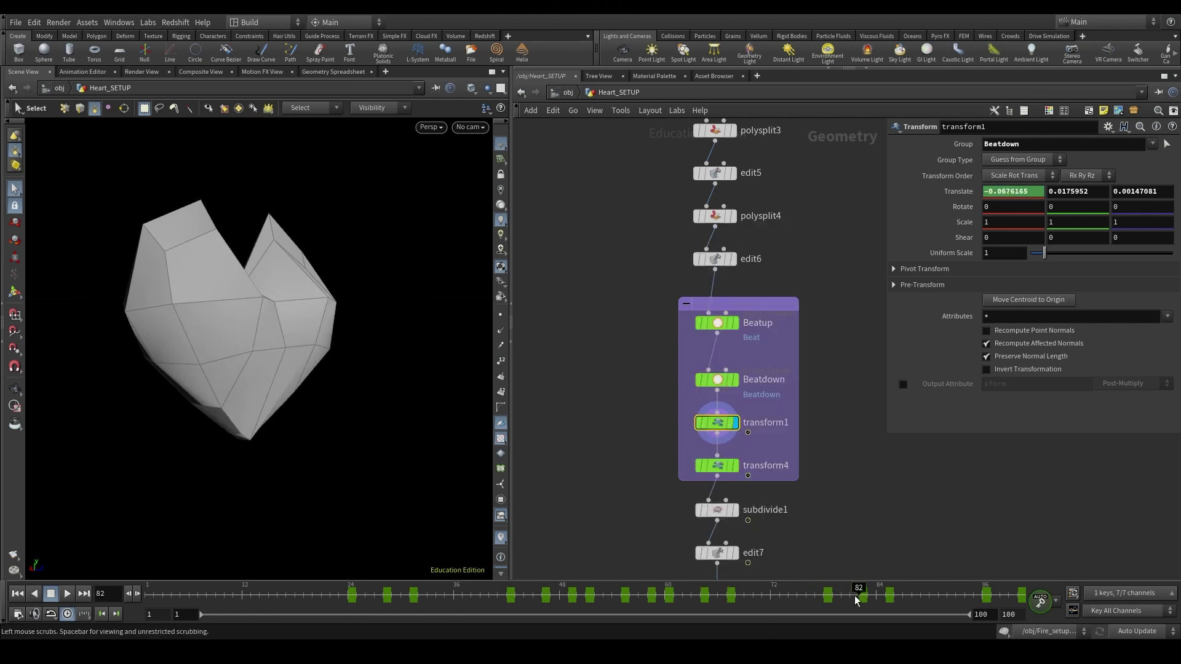
{"action": "right_click", "coordinate": [850, 595]}
{"action": "left_click", "coordinate": [870, 271]}
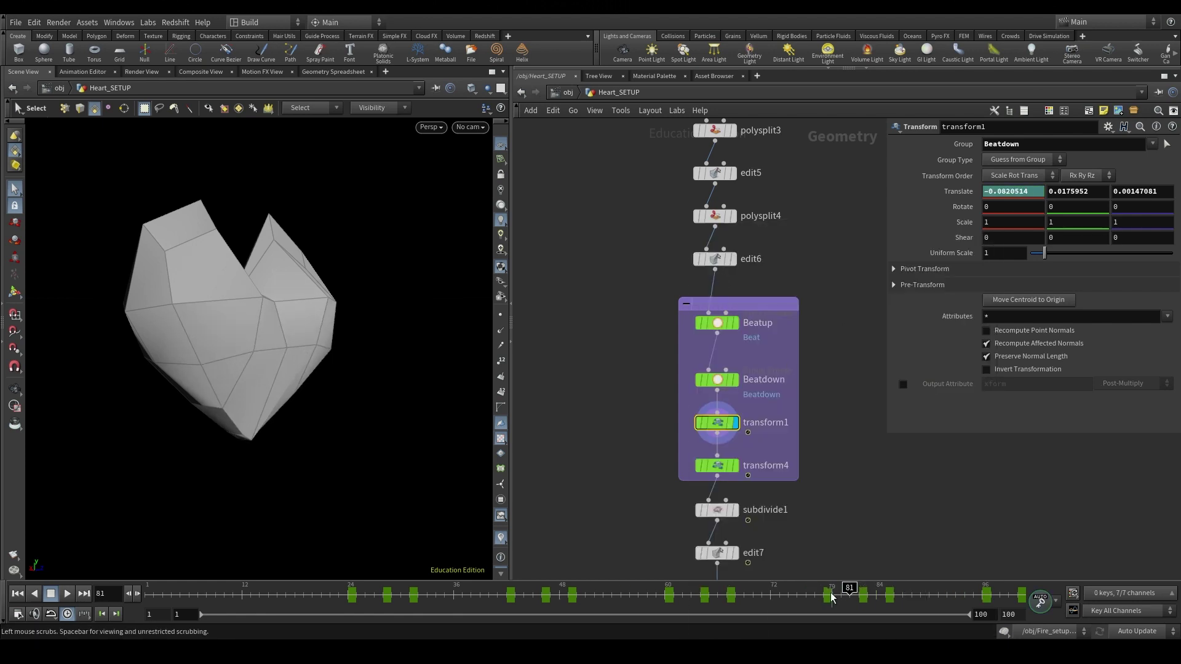
{"action": "left_click_drag", "start_coordinate": [849, 595], "coordinate": [437, 589]}
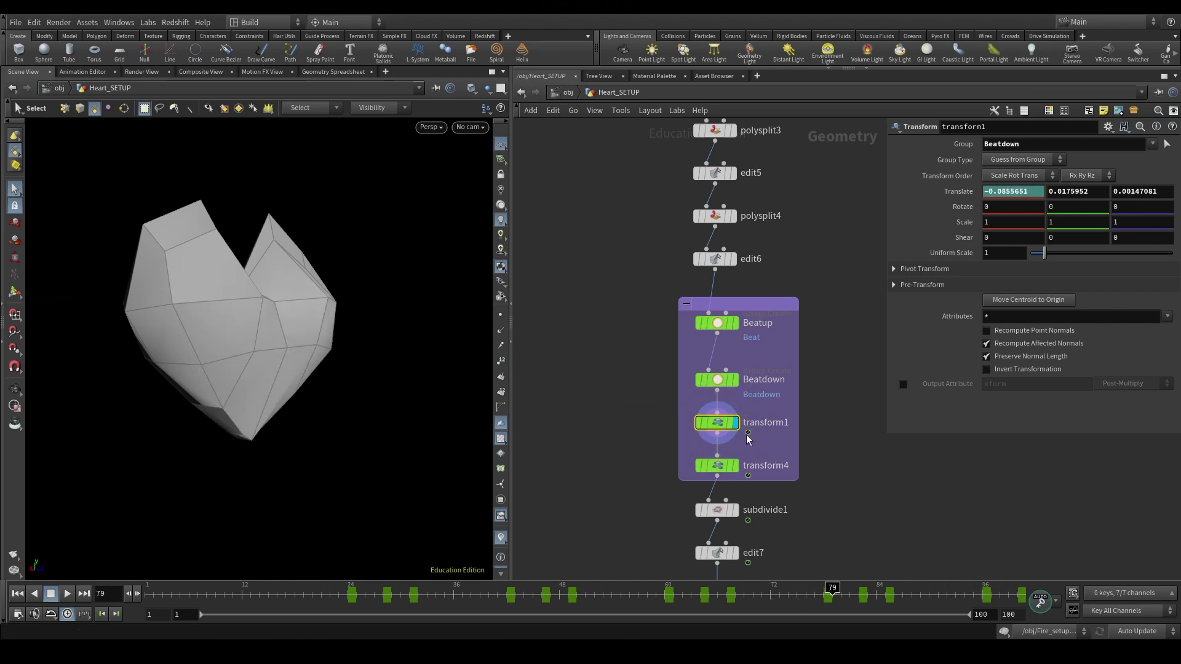
Paste a copy of the transform1 node and connect transform1's output to its input.
{"action": "key", "text": "ctrl+v"}
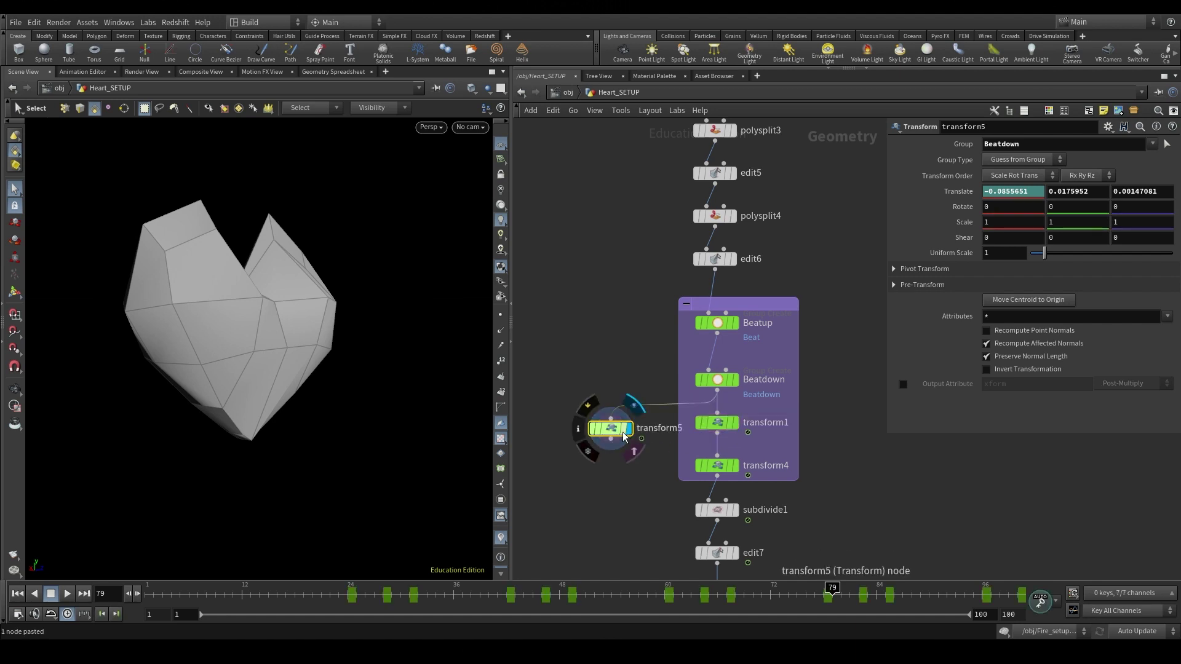
{"action": "left_click_drag", "start_coordinate": [612, 430], "coordinate": [685, 443]}
{"action": "left_click", "coordinate": [684, 443]}
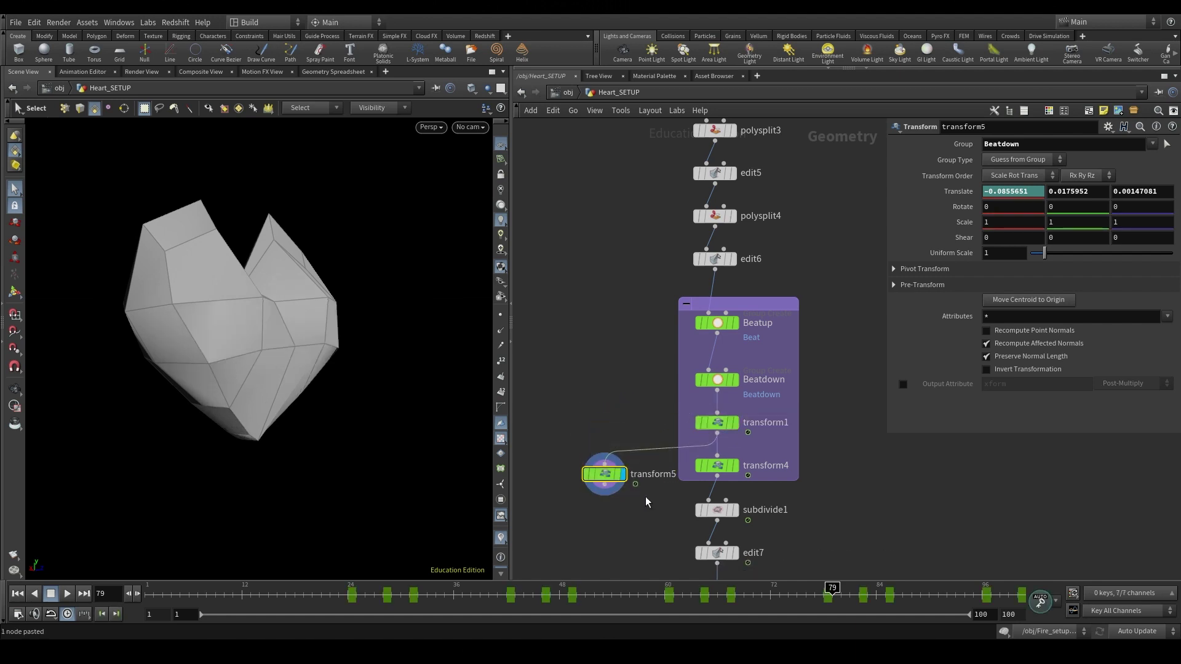
Shift the copied transform's keyframes about 10 frames earlier on the timeline and delete the copy.
{"action": "left_click_drag", "start_coordinate": [317, 595], "coordinate": [809, 601], "text": "shift"}
{"action": "left_click_drag", "start_coordinate": [295, 601], "coordinate": [796, 601]}
{"action": "left_click_drag", "start_coordinate": [608, 460], "coordinate": [609, 462]}
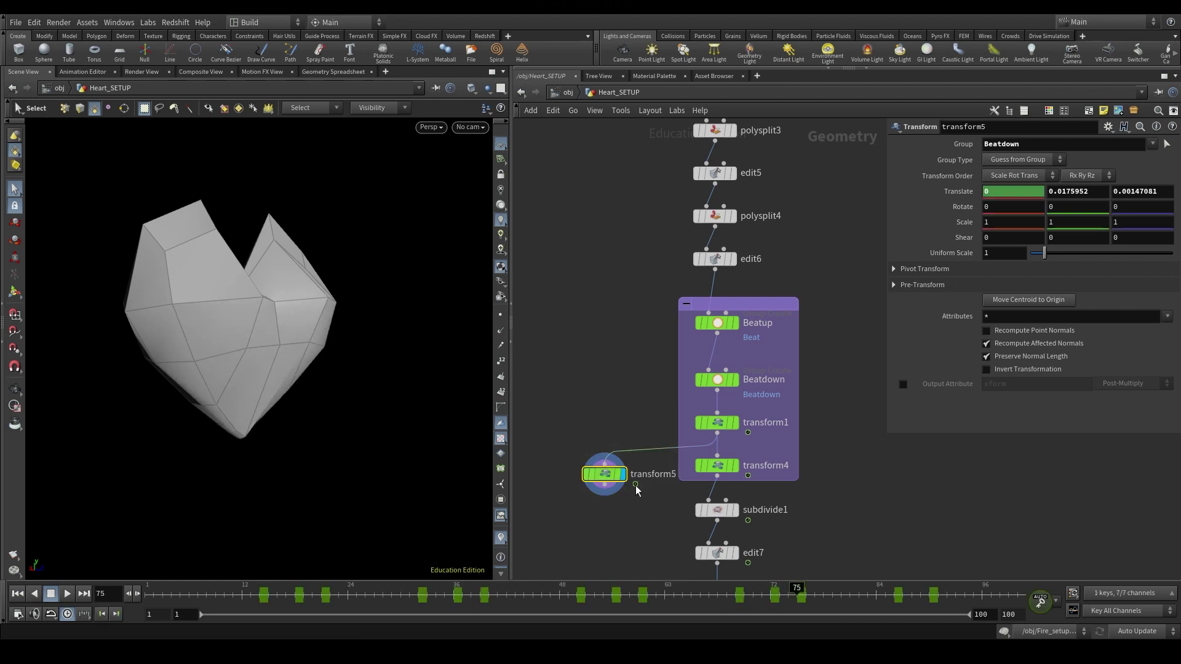
{"action": "key", "text": "Delete"}
Display the transform4 node's result, scrub through its animation to frame 87, and return to transform1.
{"action": "left_click", "coordinate": [735, 466]}
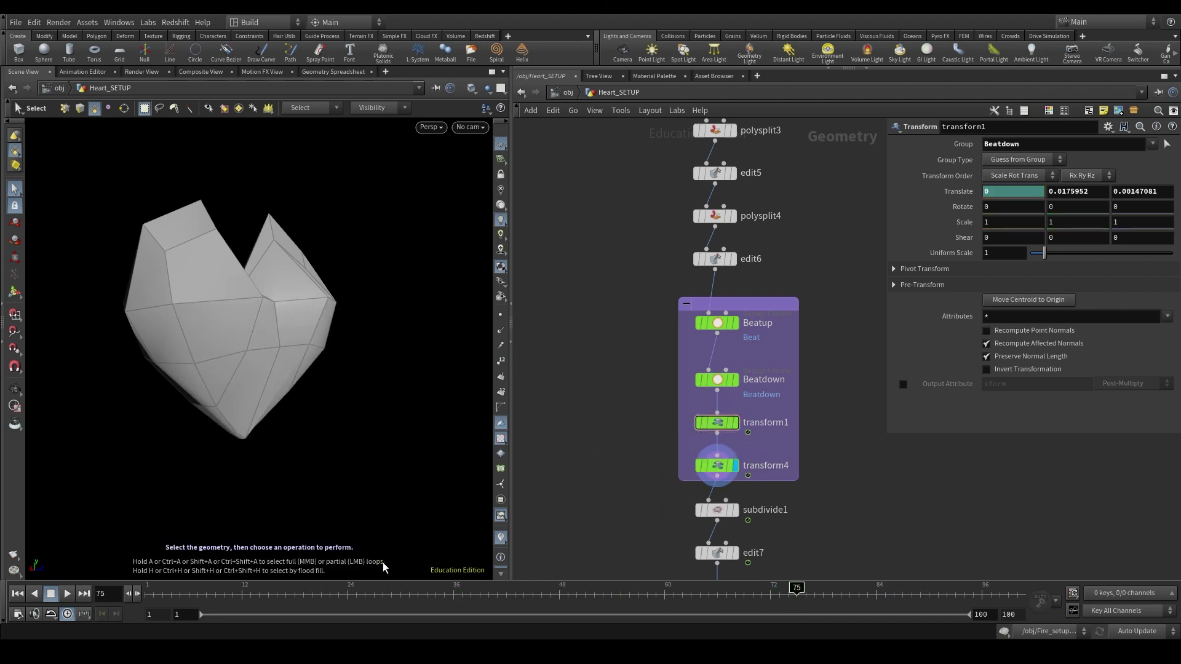
{"action": "left_click_drag", "start_coordinate": [701, 477], "coordinate": [701, 478]}
{"action": "left_click_drag", "start_coordinate": [337, 601], "coordinate": [902, 603]}
{"action": "left_click", "coordinate": [717, 423]}
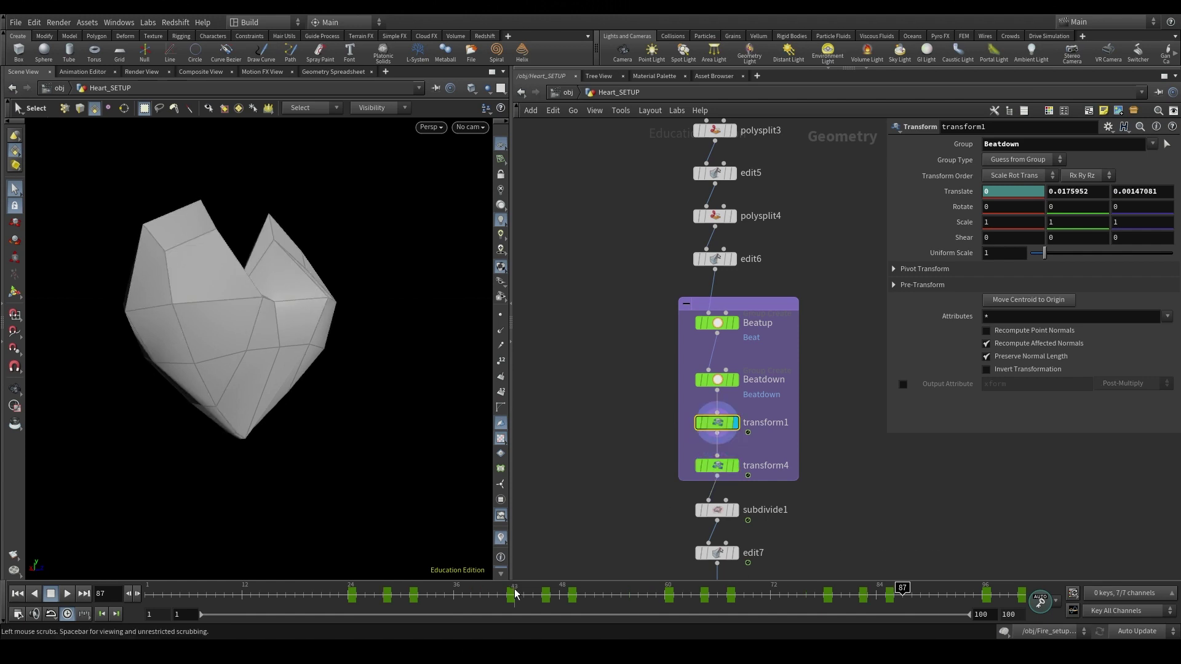
Select the transform4 node and scrub through its keyframed animation to frame 96.
{"action": "left_click", "coordinate": [719, 466]}
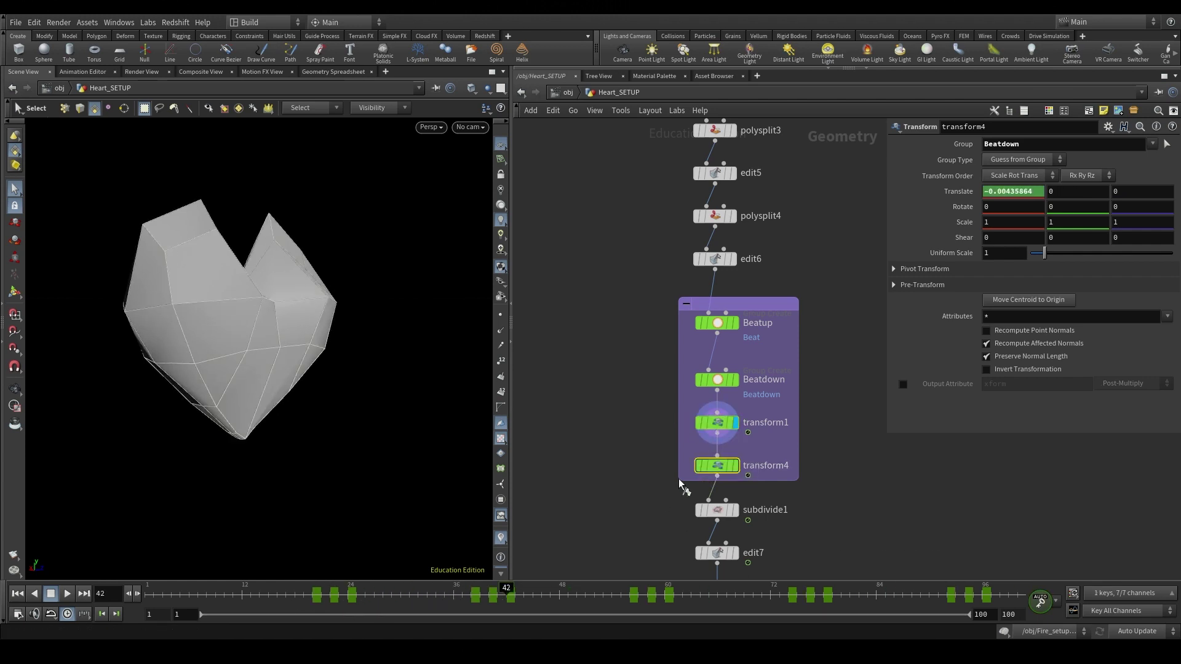
{"action": "left_click", "coordinate": [382, 603]}
{"action": "left_click_drag", "start_coordinate": [383, 604], "coordinate": [982, 603]}
Display the subdivide1 node's result and view the smoothed heart from the side.
{"action": "middle_click_drag", "start_coordinate": [790, 521], "coordinate": [776, 371]}
{"action": "left_click", "coordinate": [721, 361]}
{"action": "key", "text": "Escape"}
{"action": "left_click_drag", "start_coordinate": [382, 435], "coordinate": [290, 337]}
{"action": "key", "text": "s"}
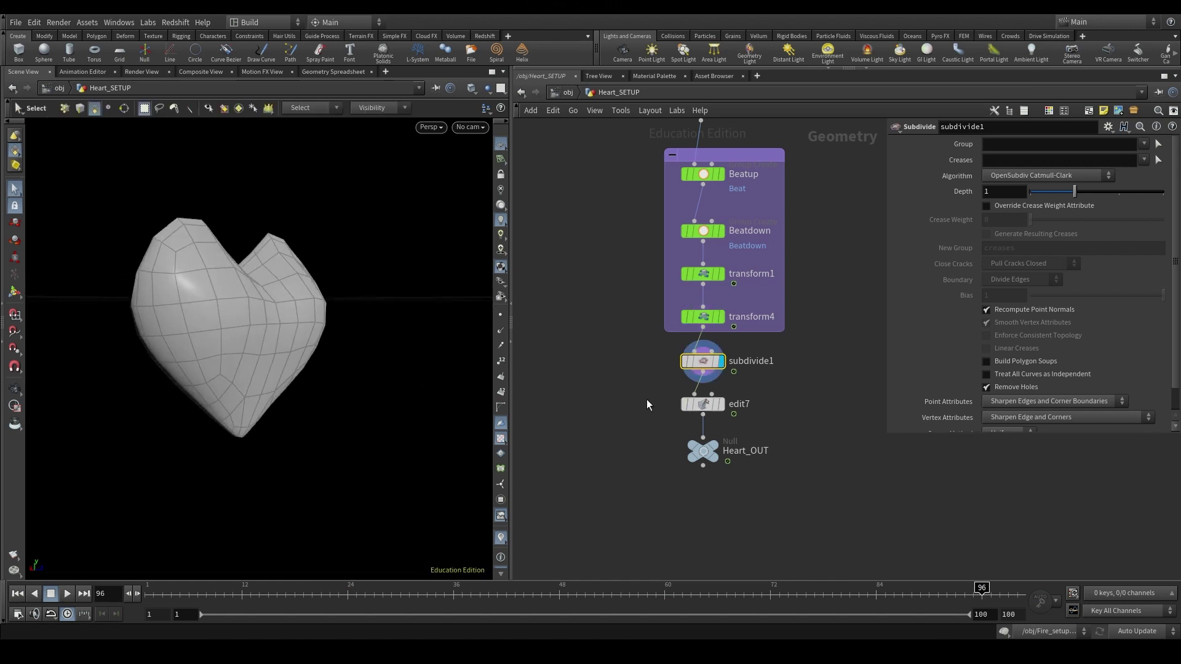
Display the edit7 node's result and move the Heart_OUT null slightly farther below it.
{"action": "left_click", "coordinate": [717, 405]}
{"action": "left_click_drag", "start_coordinate": [714, 458], "coordinate": [705, 467]}
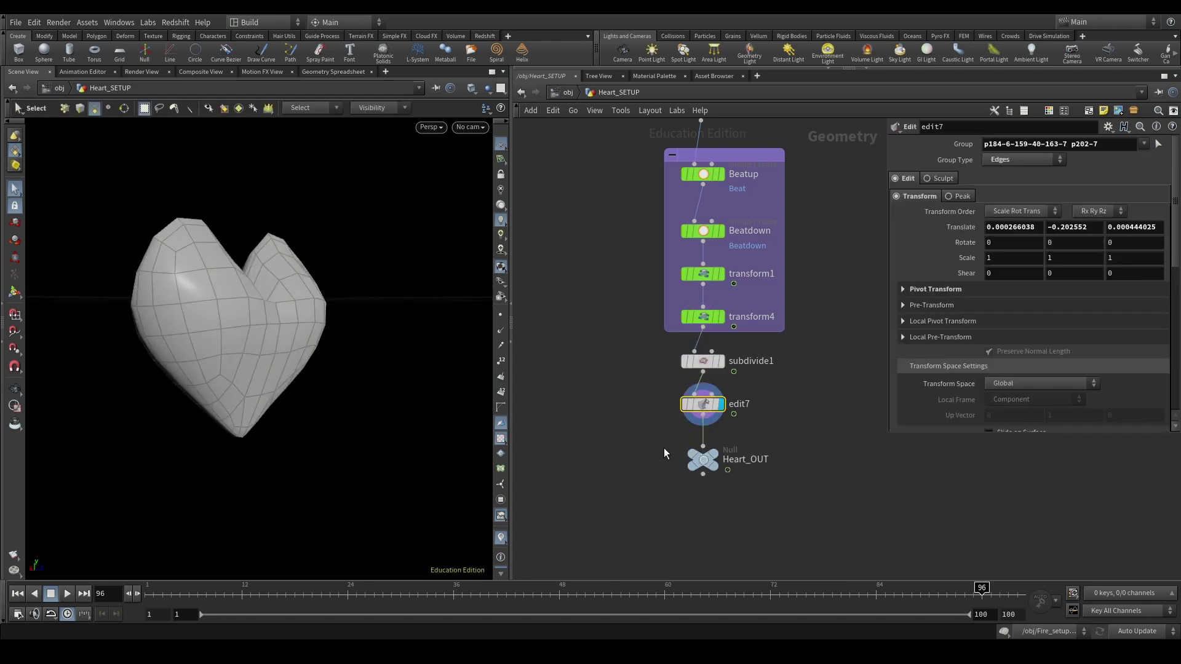
{"action": "left_click", "coordinate": [683, 406]}
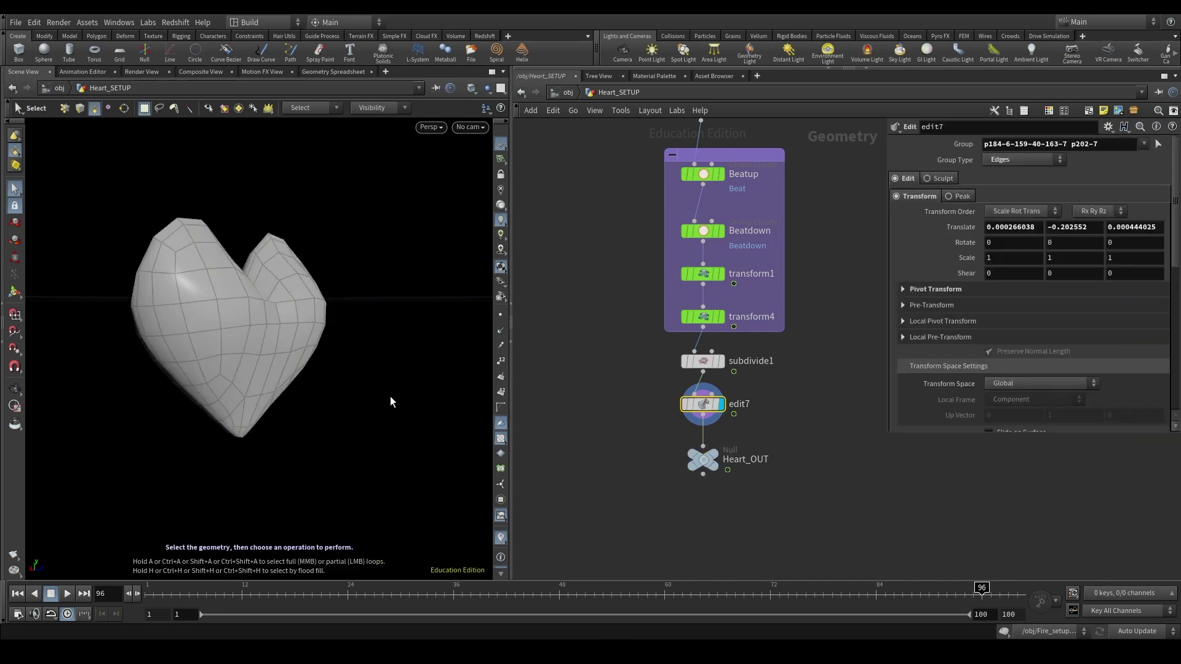
{"action": "key", "text": "Escape"}
{"action": "left_click_drag", "start_coordinate": [390, 401], "coordinate": [431, 369]}
Compare the heart's shape at subdivide1 and edit7 by displaying each node's result in turn.
{"action": "left_click", "coordinate": [703, 362]}
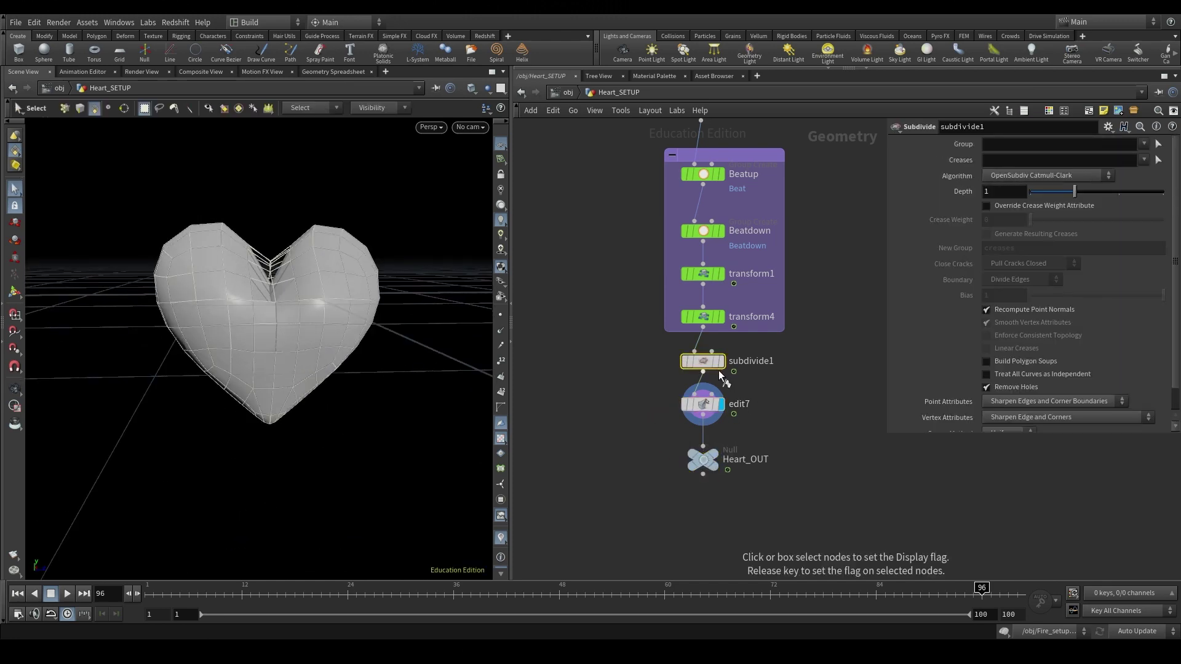
{"action": "key", "text": "Escape"}
{"action": "left_click_drag", "start_coordinate": [320, 309], "coordinate": [307, 365]}
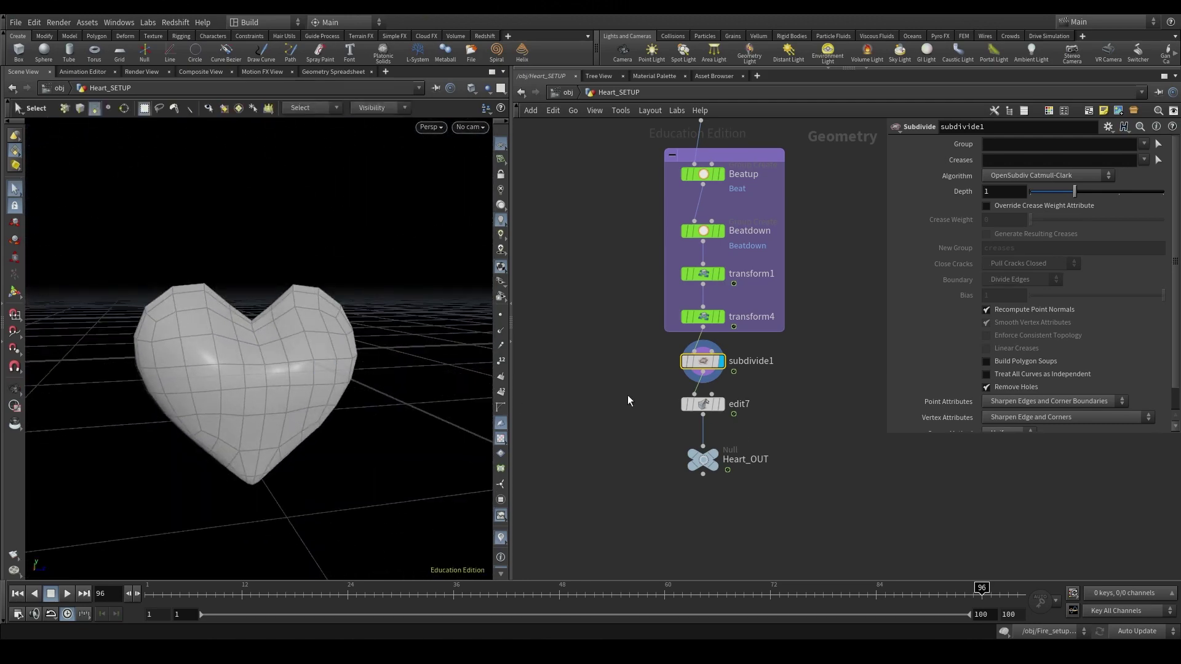
{"action": "left_click", "coordinate": [713, 404]}
{"action": "key", "text": "Escape"}
{"action": "left_click_drag", "start_coordinate": [213, 348], "coordinate": [252, 358]}
{"action": "right_click_drag", "start_coordinate": [252, 358], "coordinate": [305, 342], "text": "alt"}
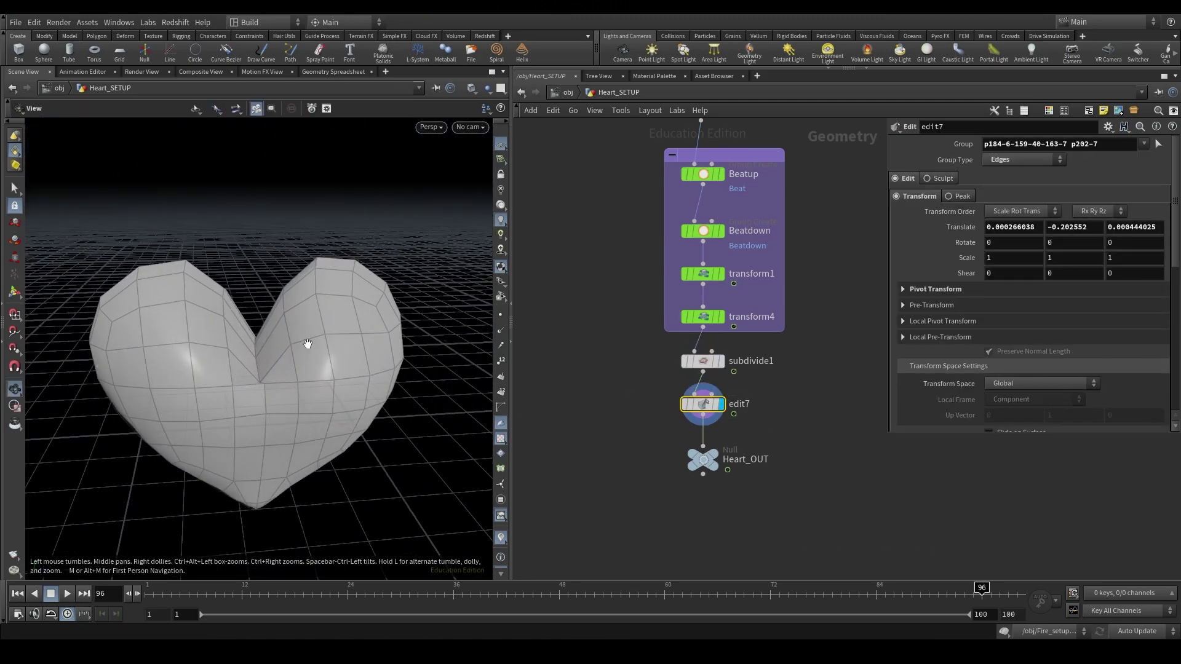
Reselect and accept edit7's edge group at the heart's cleft, display edit7, and select the Heart_OUT null.
{"action": "left_click", "coordinate": [1159, 150]}
{"action": "key", "text": "Return"}
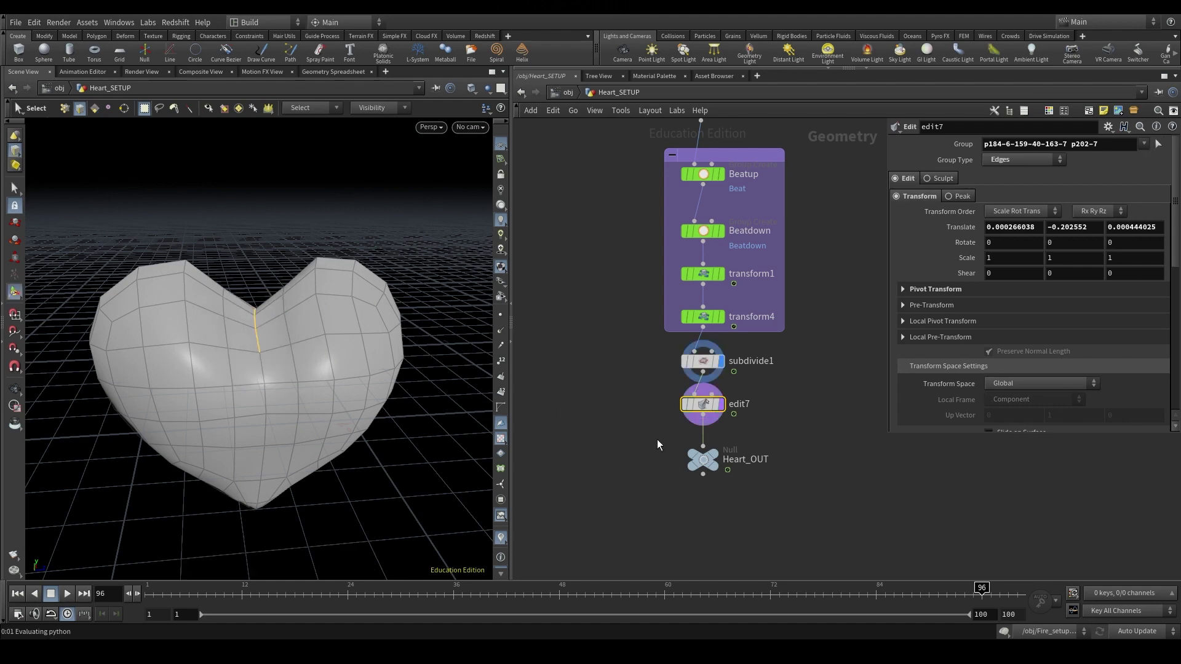
{"action": "left_click", "coordinate": [722, 407]}
{"action": "key", "text": "Escape"}
{"action": "left_click_drag", "start_coordinate": [198, 349], "coordinate": [239, 400]}
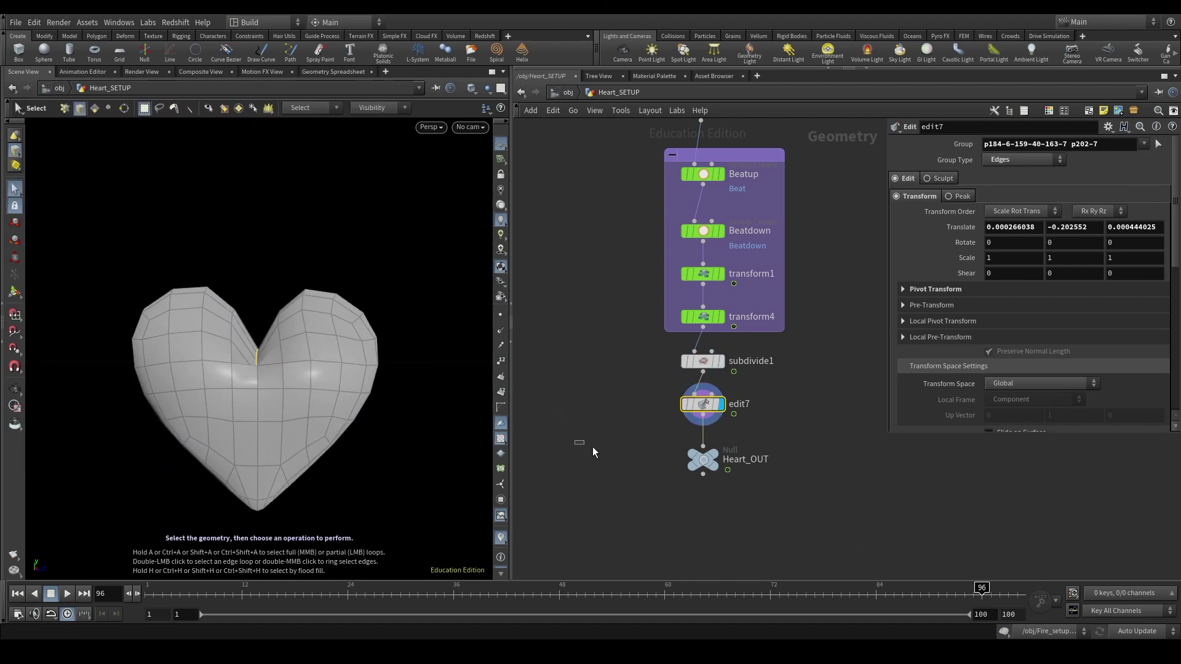
{"action": "left_click", "coordinate": [724, 471]}
{"action": "key", "text": "h"}
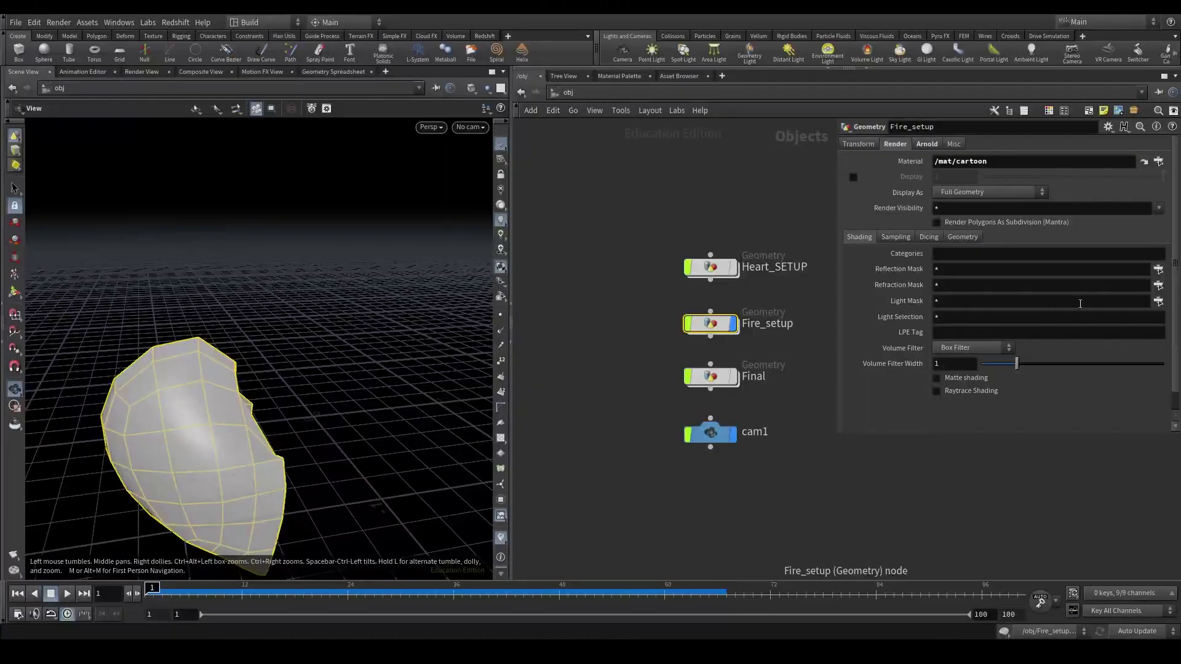
Open the Fire_setup network, display FIRE_FX_OUT and play its animation to frame 37.
{"action": "double_click", "coordinate": [713, 324]}
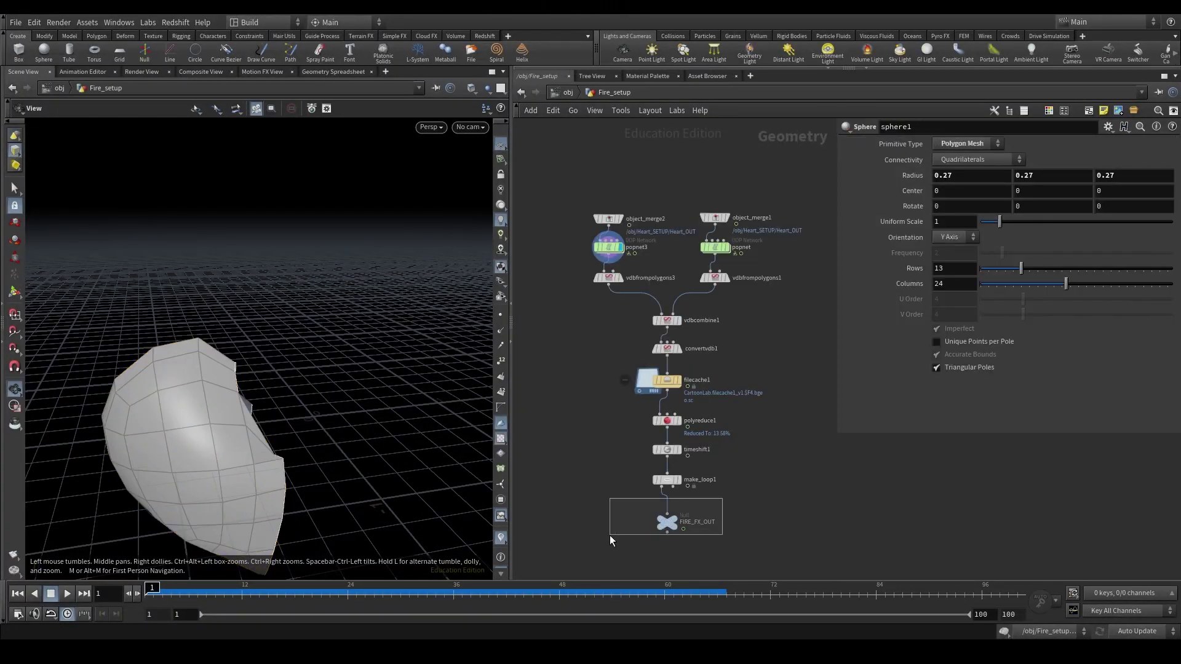
{"action": "left_click_drag", "start_coordinate": [611, 535], "coordinate": [609, 536]}
{"action": "key", "text": "r"}
{"action": "key", "text": "Up"}
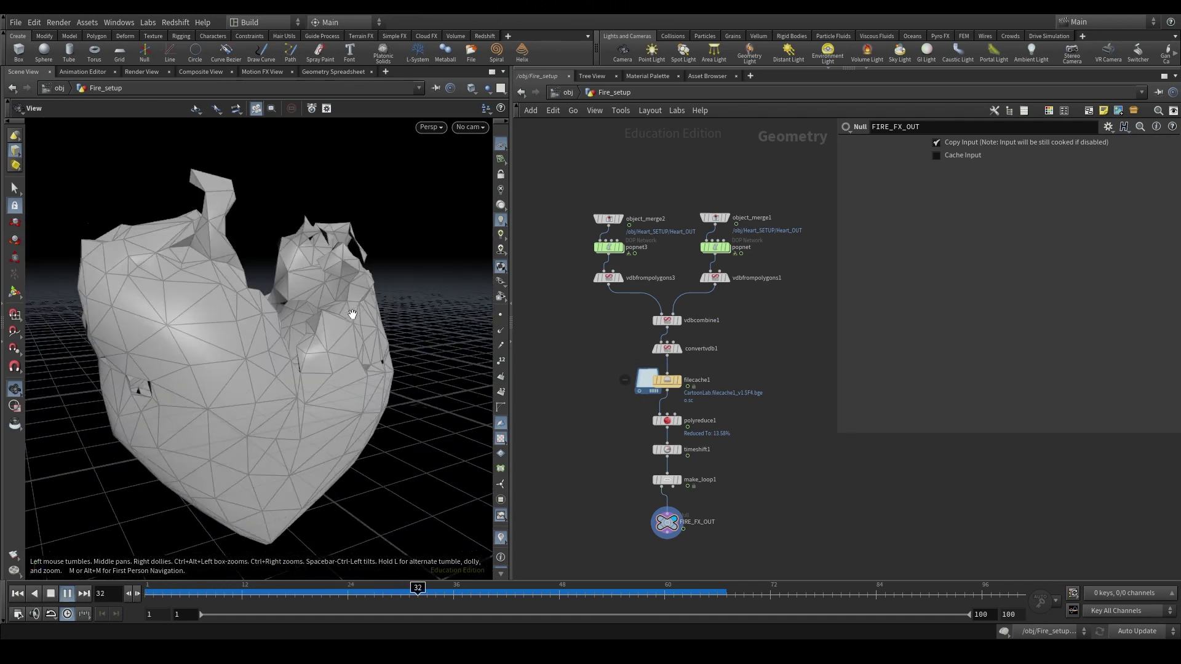
{"action": "key", "text": "Up"}
Spread the object_merge2 and object_merge1 branches farther apart above vdbcombine1.
{"action": "left_click_drag", "start_coordinate": [580, 182], "coordinate": [585, 279]}
{"action": "left_click_drag", "start_coordinate": [718, 282], "coordinate": [750, 282]}
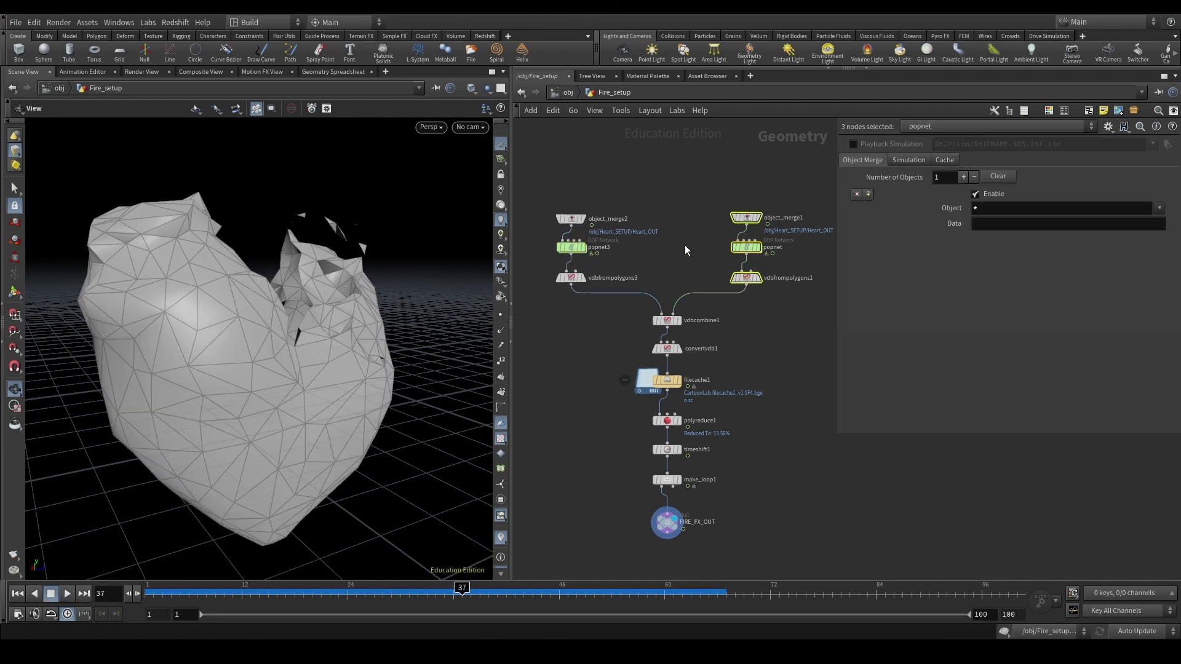
{"action": "left_click_drag", "start_coordinate": [654, 258], "coordinate": [588, 278]}
Display popnet3 and popnet in turn, play each simulation, and return to frame 1.
{"action": "left_click", "coordinate": [583, 248]}
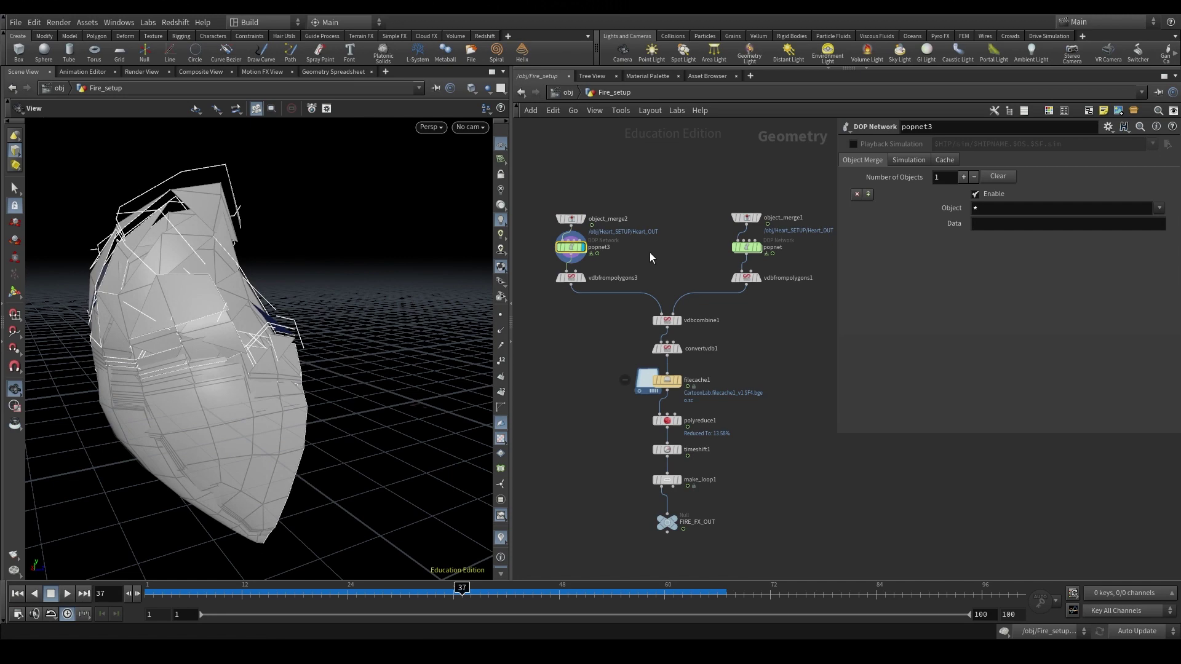
{"action": "key", "text": "Up"}
{"action": "left_click", "coordinate": [746, 246]}
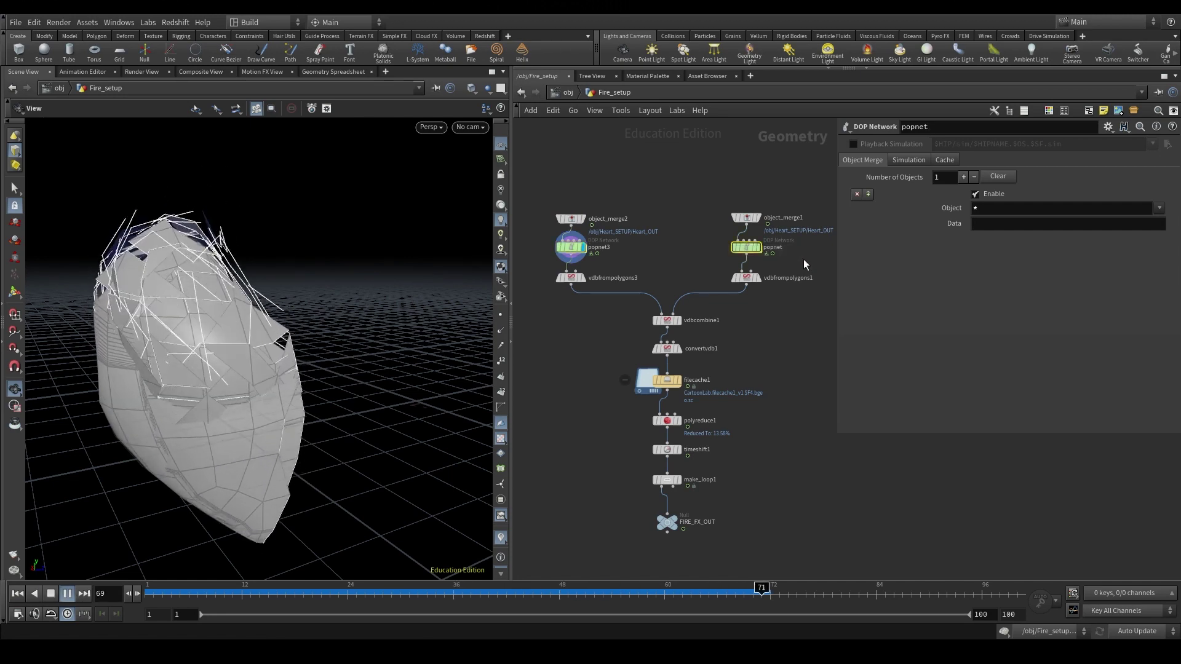
{"action": "key", "text": "r"}
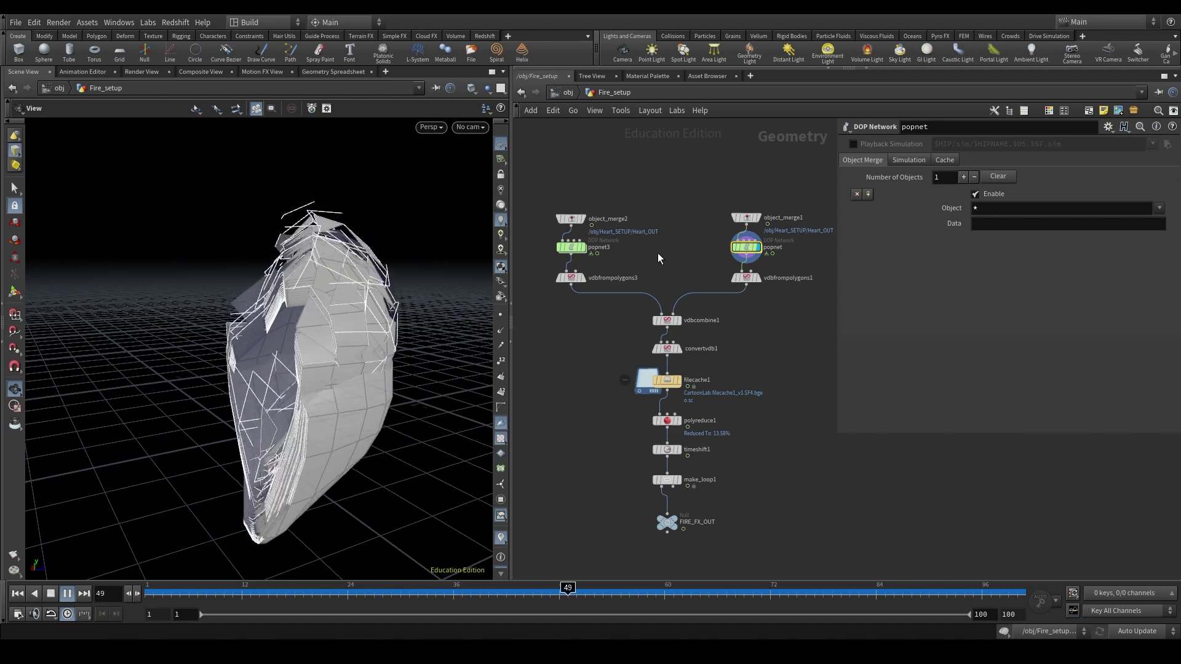
{"action": "key", "text": "ctrl+Up"}
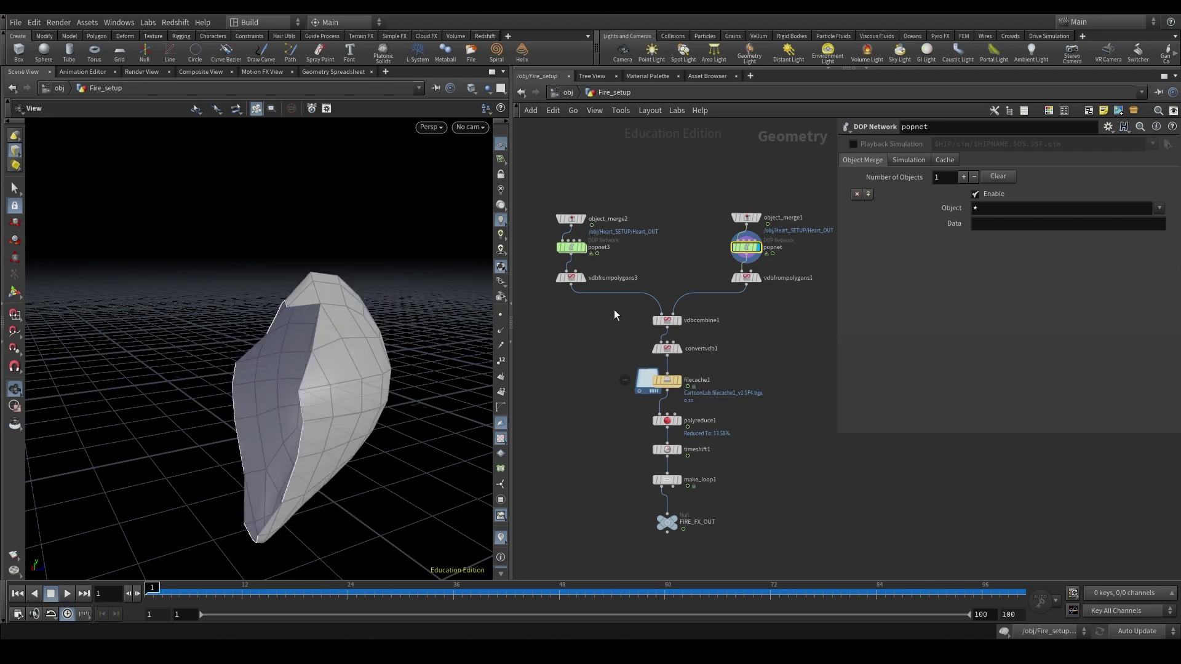
Display the vdbcombine1 and convertvdb1 results in turn and play the combined heart's animation.
{"action": "left_click", "coordinate": [669, 322]}
{"action": "key", "text": "r"}
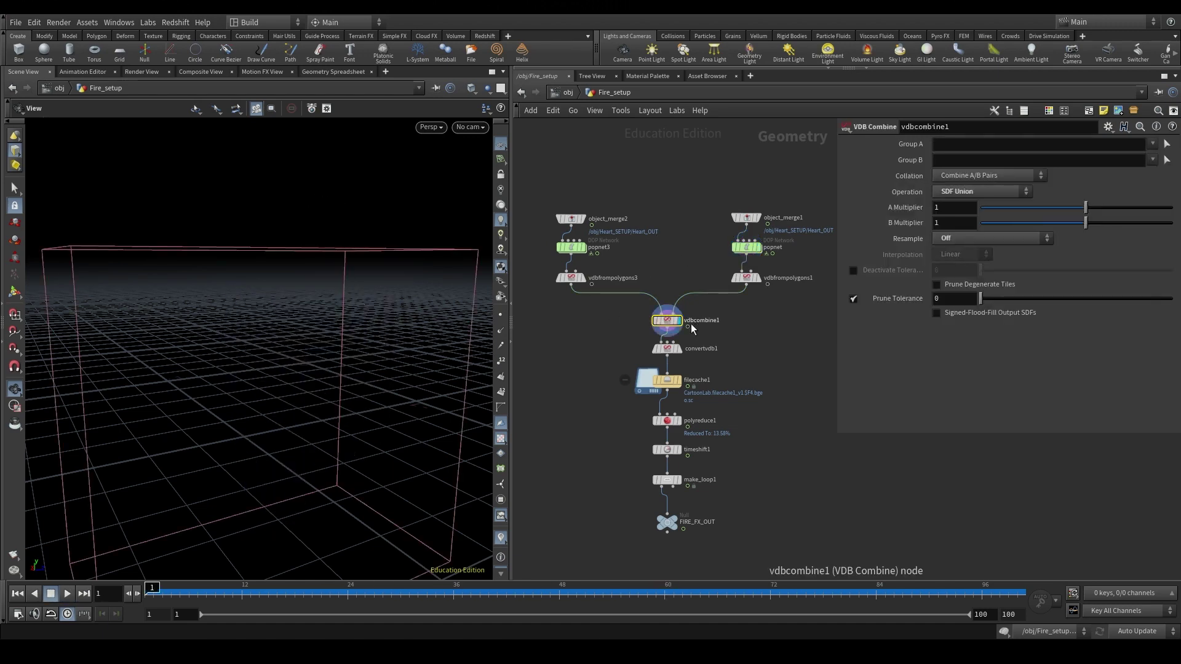
{"action": "key", "text": "Up"}
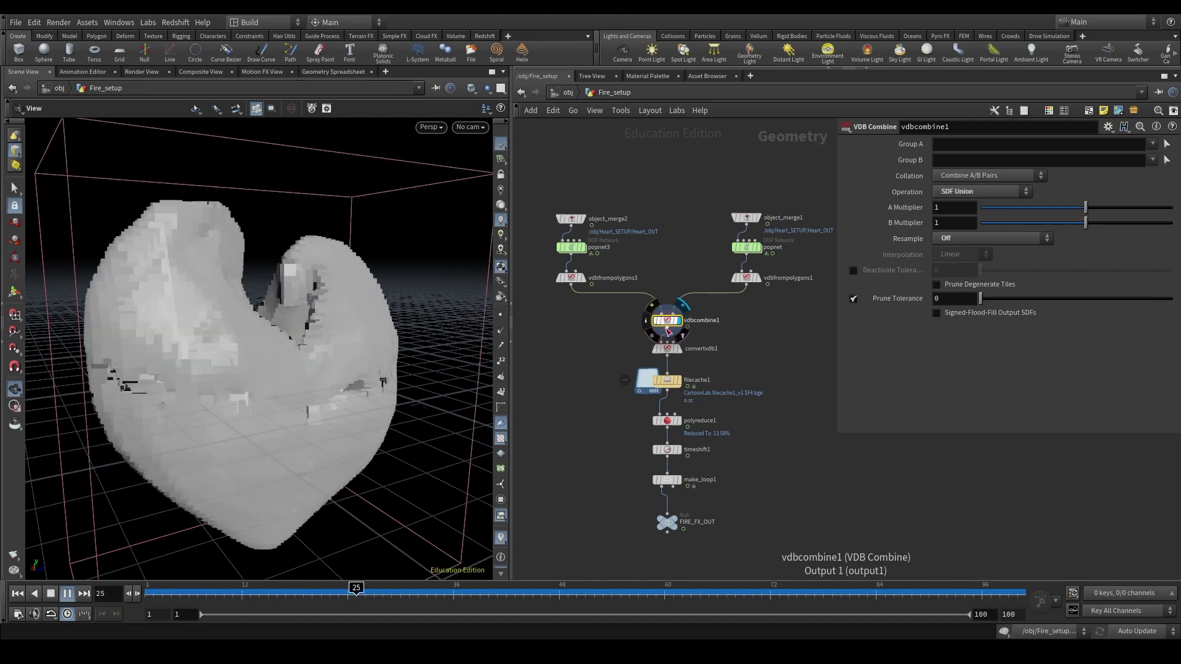
{"action": "key", "text": "Up"}
{"action": "left_click_drag", "start_coordinate": [326, 300], "coordinate": [290, 355]}
{"action": "left_click_drag", "start_coordinate": [297, 248], "coordinate": [337, 261]}
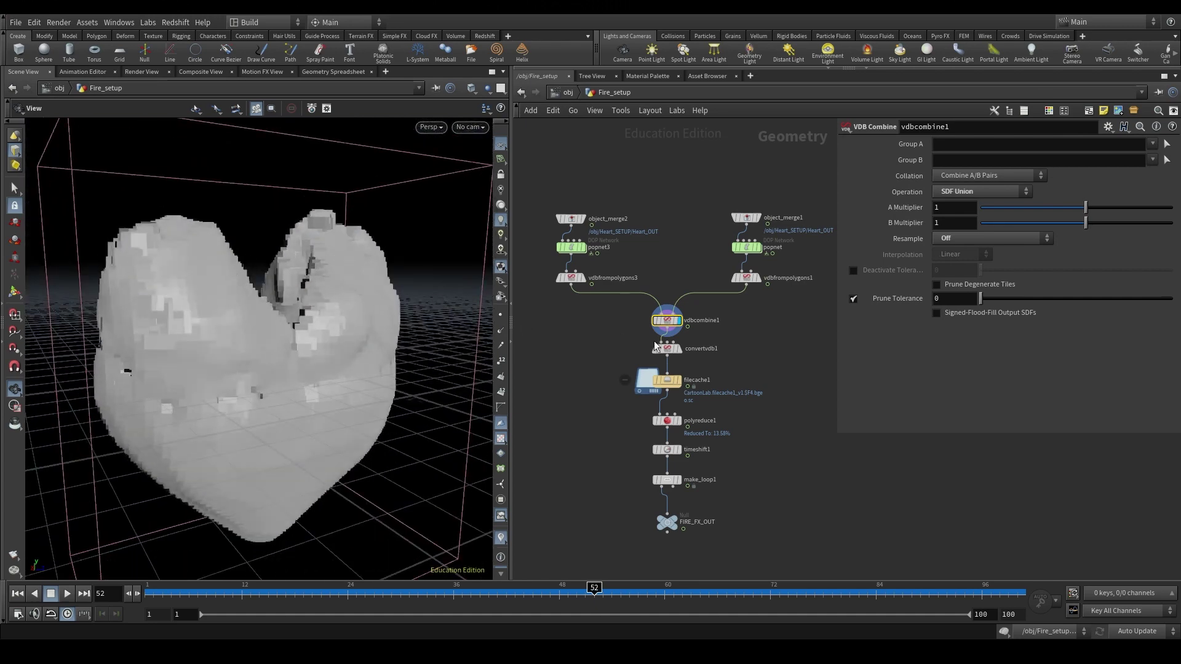
{"action": "left_click", "coordinate": [676, 350]}
{"action": "key", "text": "Up"}
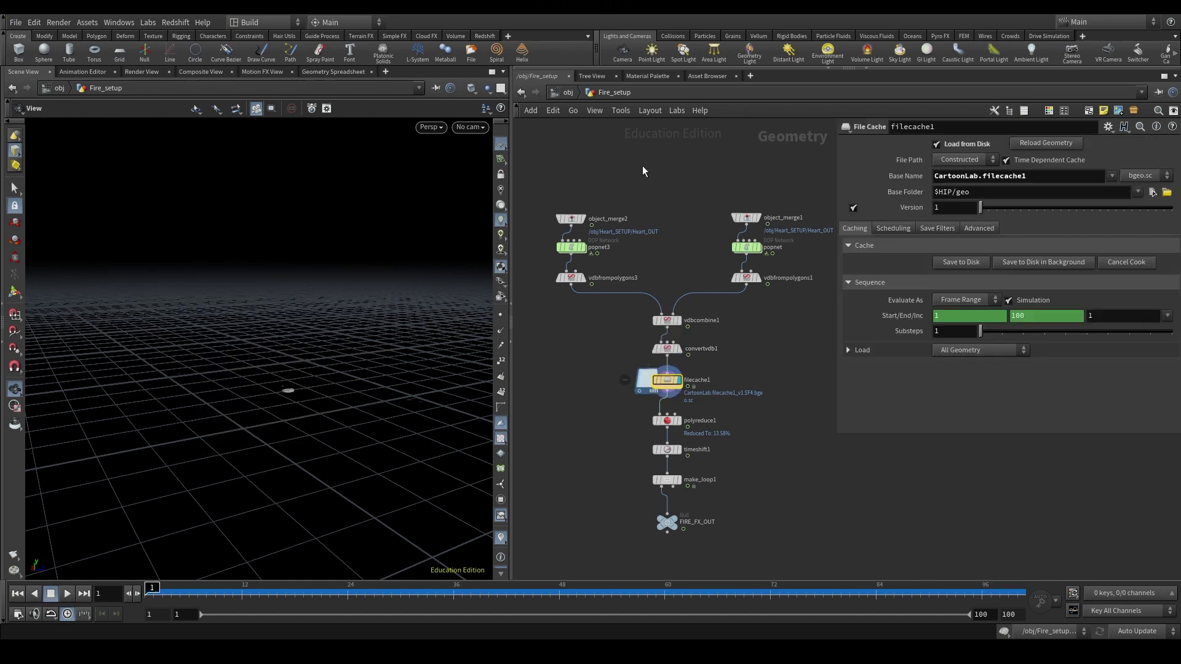
Display object_merge2 and choose Heart_OUT from Heart_SETUP as its Object 1 source.
{"action": "left_click", "coordinate": [643, 165]}
{"action": "middle_click_drag", "start_coordinate": [625, 178], "coordinate": [647, 224]}
{"action": "scroll", "coordinate": [646, 227], "scroll_direction": "up", "scroll_amount": 3}
{"action": "left_click_drag", "start_coordinate": [680, 209], "coordinate": [560, 264]}
{"action": "left_click", "coordinate": [608, 250]}
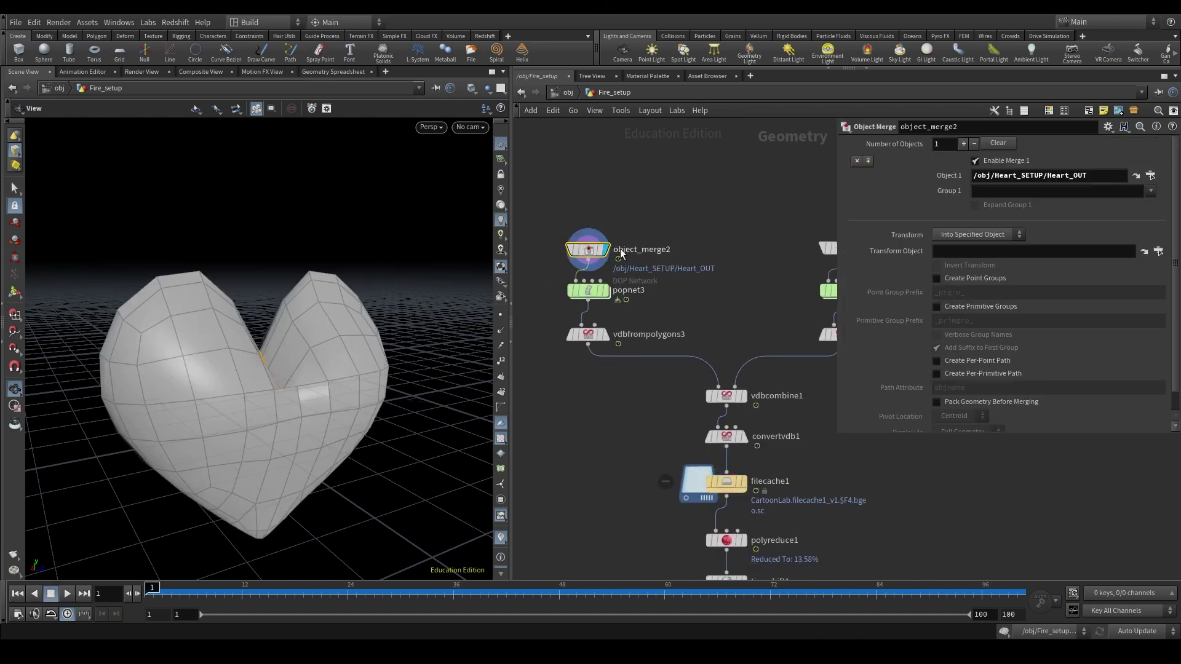
{"action": "left_click", "coordinate": [1151, 176]}
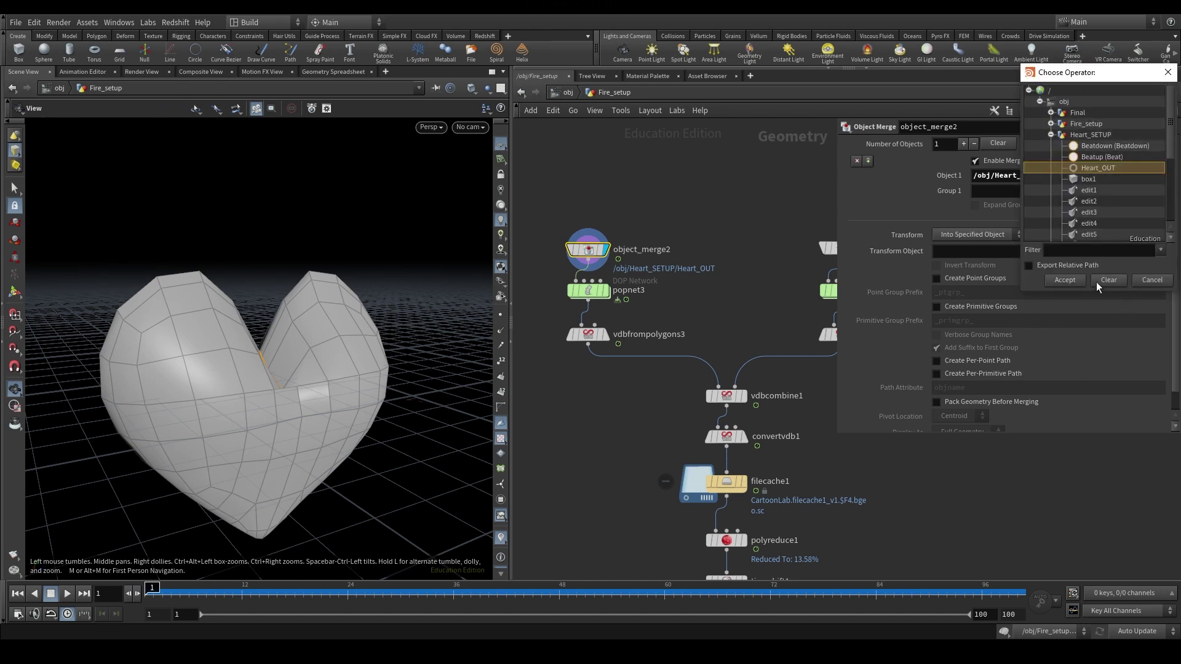
{"action": "left_click", "coordinate": [1065, 280]}
Add a DOP Network node beside popnet3.
{"action": "left_click", "coordinate": [573, 293]}
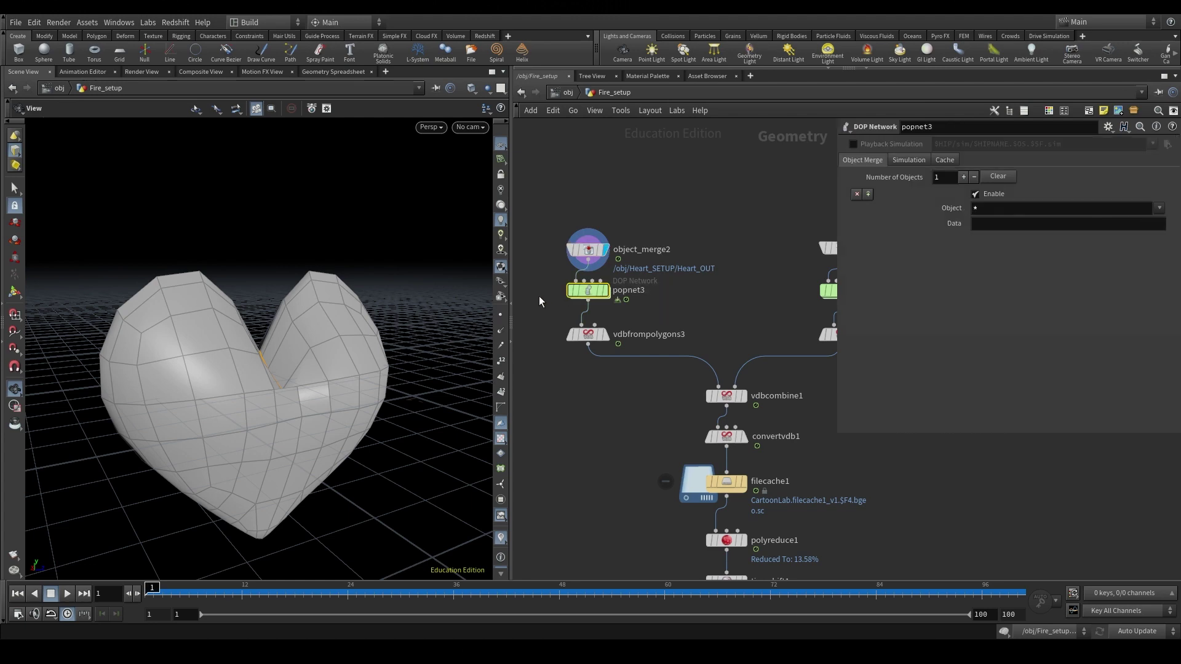
{"action": "middle_click_drag", "start_coordinate": [539, 295], "coordinate": [611, 289]}
{"action": "key", "text": "Tab"}
{"action": "type", "text": "Dopnet"}
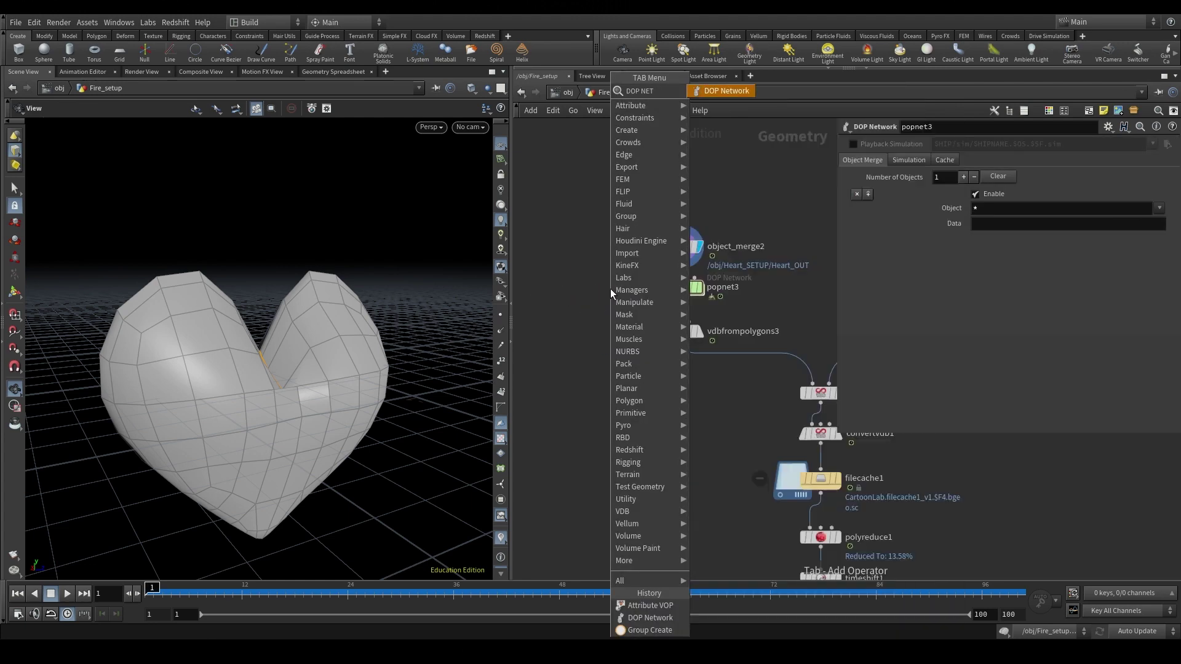
{"action": "key", "text": "Return"}
{"action": "left_click", "coordinate": [620, 279]}
{"action": "left_click_drag", "start_coordinate": [621, 280], "coordinate": [588, 289]}
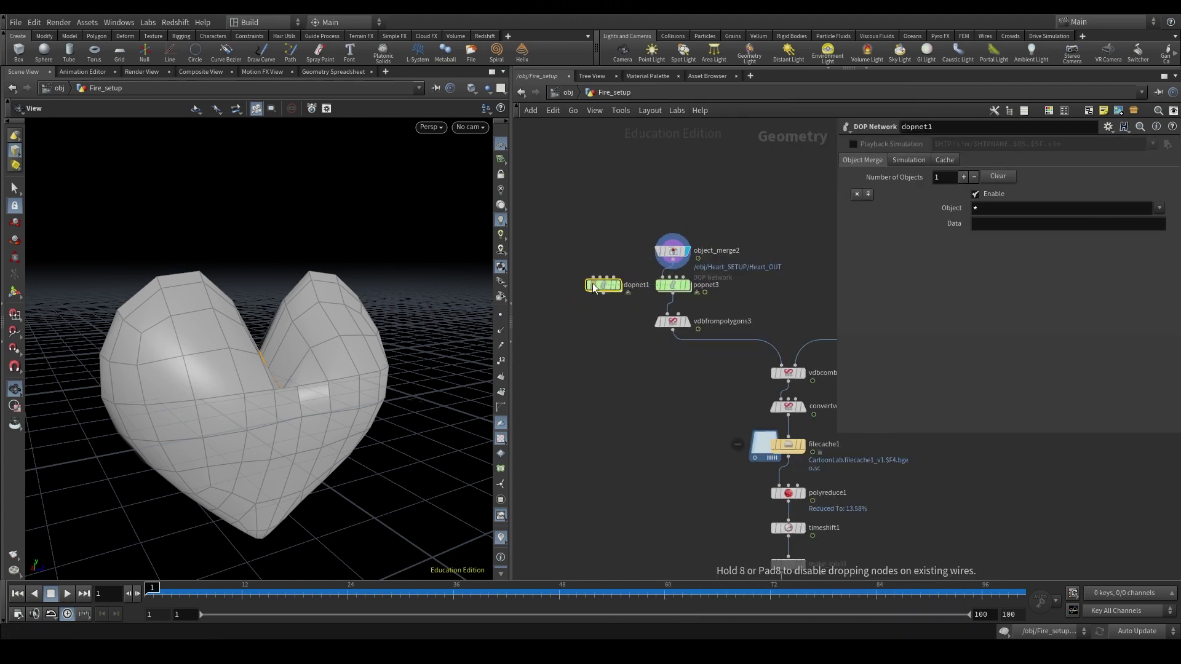
Add a POP network node beside the new DOP Network and open it to inspect its default nodes.
{"action": "key", "text": "Tab"}
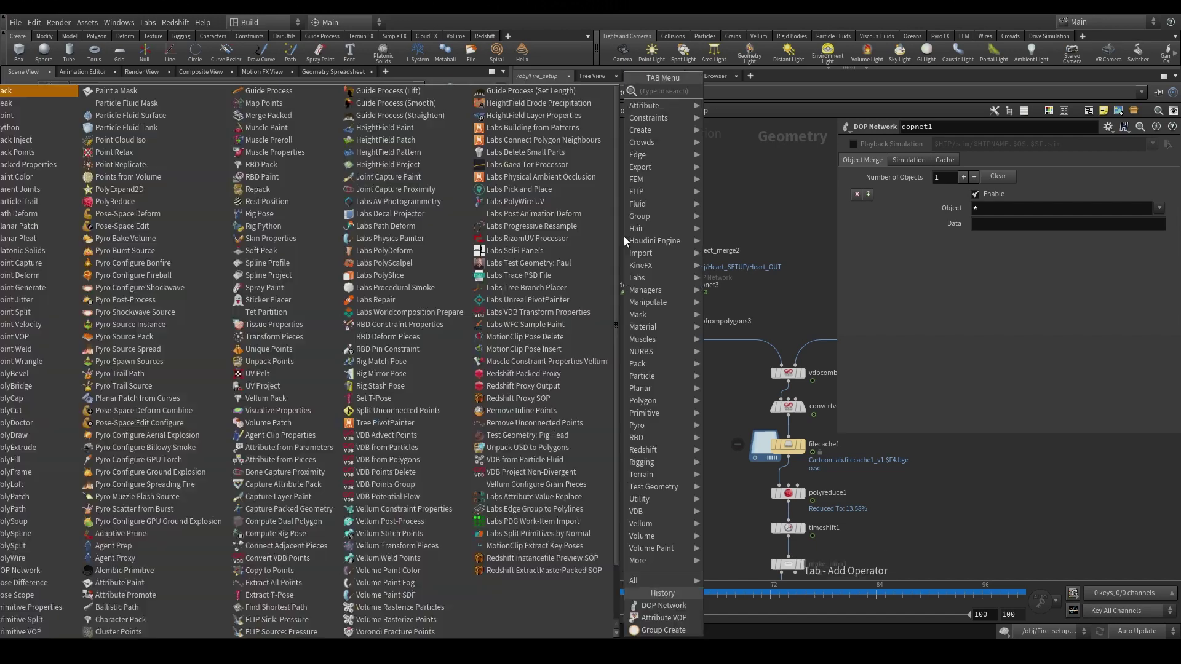
{"action": "left_click", "coordinate": [544, 286]}
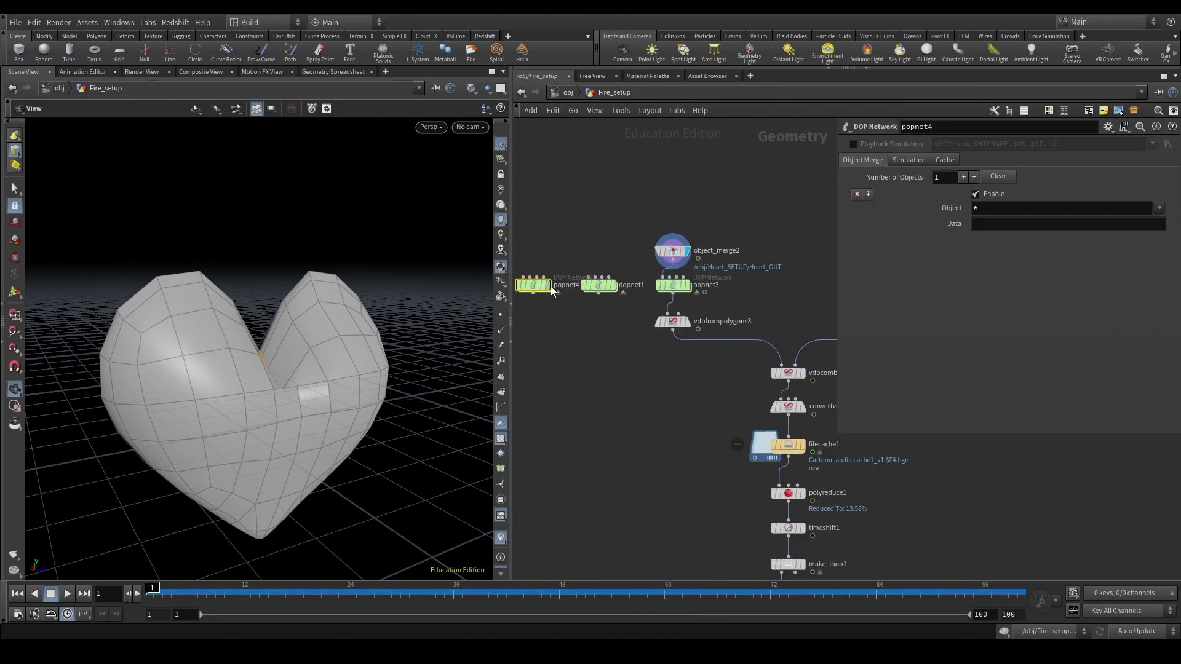
{"action": "middle_click_drag", "start_coordinate": [580, 317], "coordinate": [633, 318]}
{"action": "double_click", "coordinate": [586, 286]}
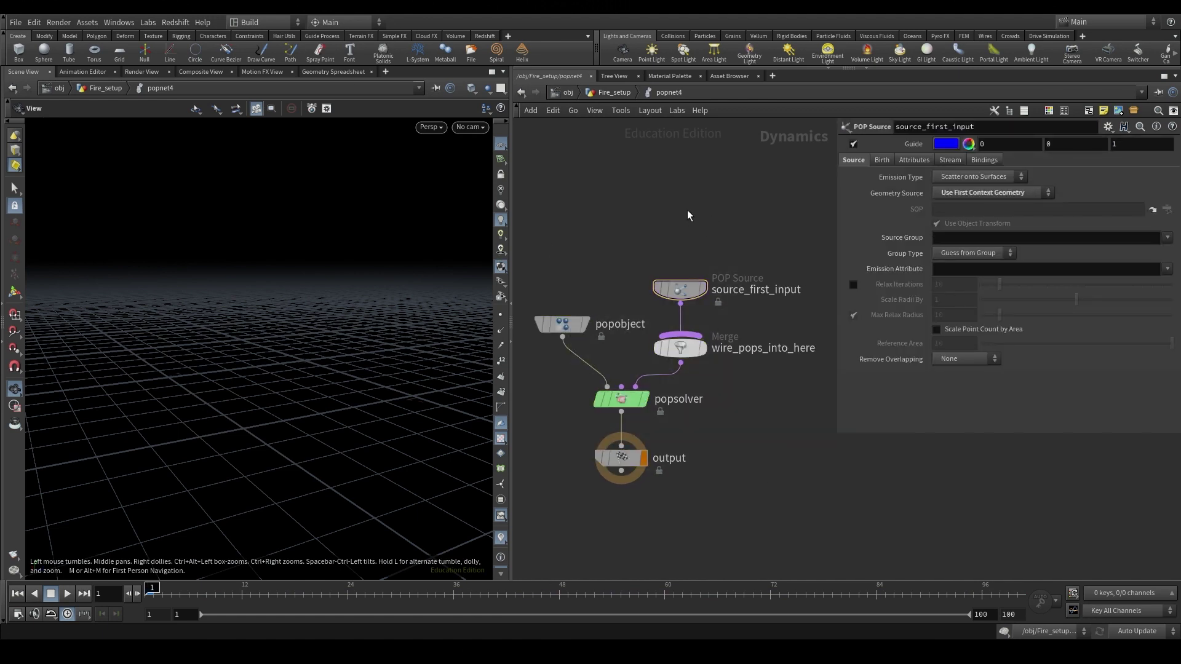
Return to the Fire_setup network and delete the added DOP and POP network nodes.
{"action": "key", "text": "u"}
{"action": "left_click_drag", "start_coordinate": [560, 316], "coordinate": [560, 317]}
{"action": "key", "text": "Delete"}
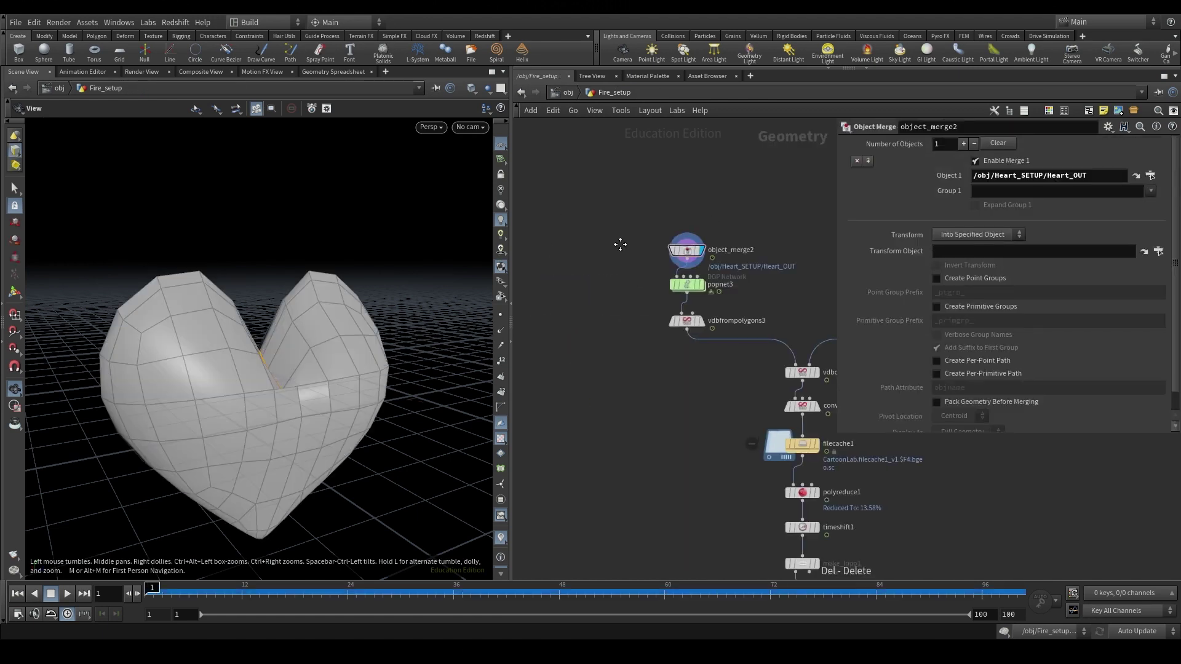
Open the popnet3 network and move its popobject node slightly lower, closer to popsolver.
{"action": "scroll", "coordinate": [641, 286], "scroll_direction": "up", "scroll_amount": 3}
{"action": "double_click", "coordinate": [678, 280]}
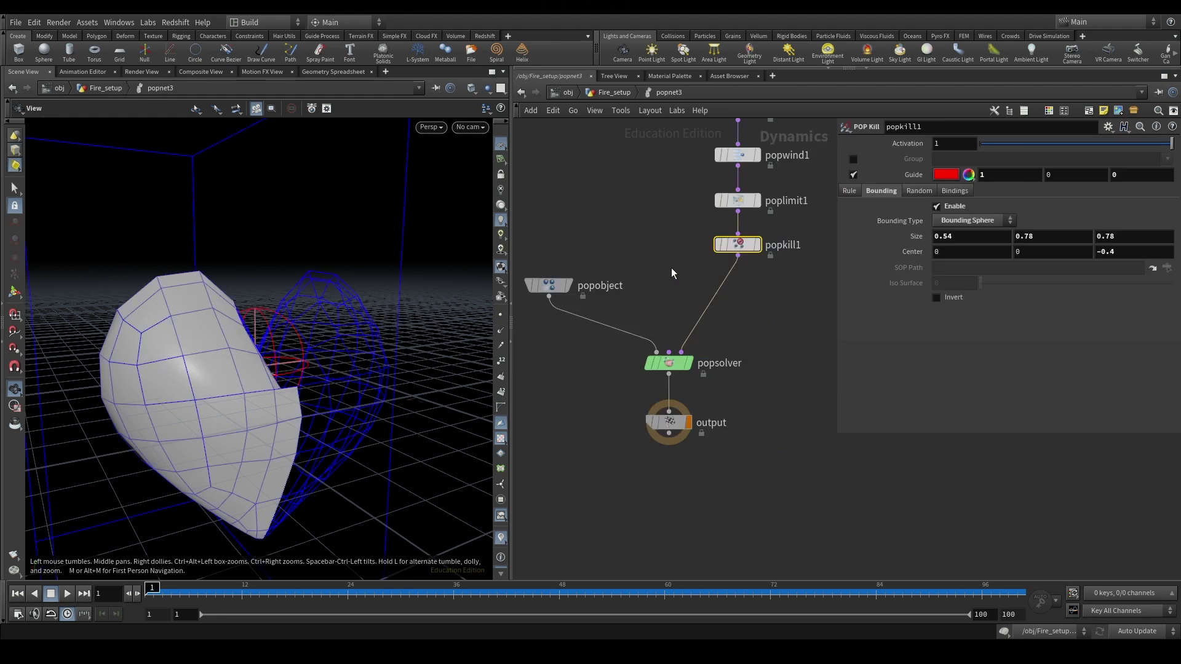
{"action": "left_click_drag", "start_coordinate": [575, 342], "coordinate": [576, 360]}
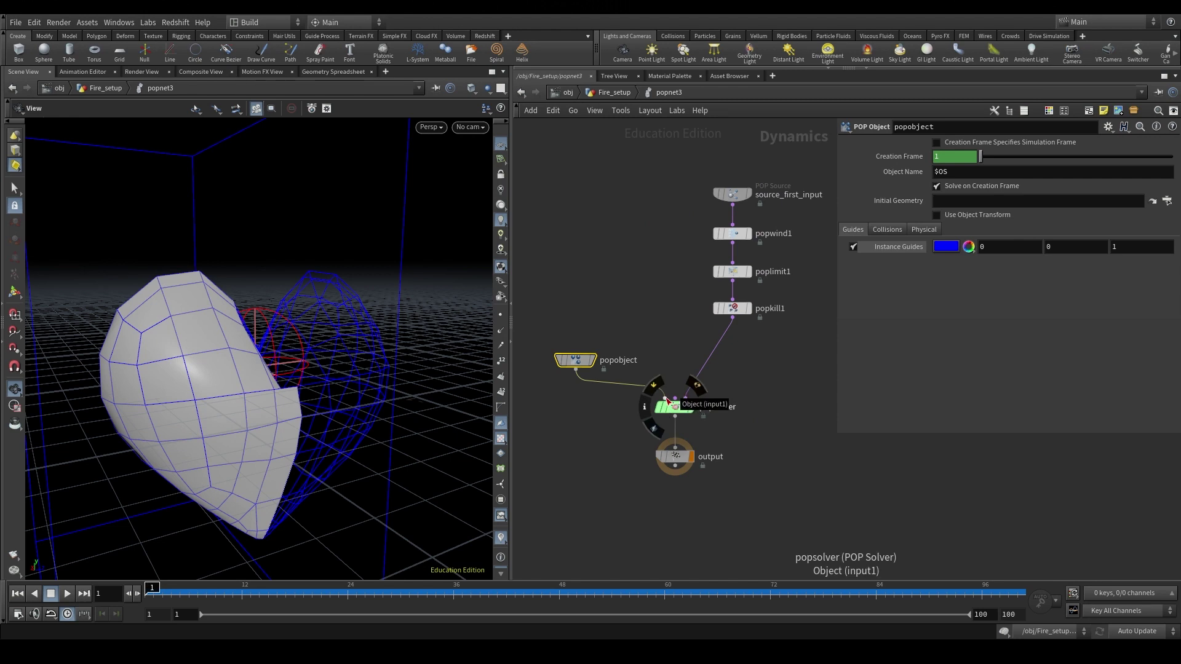
{"action": "middle_click_drag", "start_coordinate": [672, 189], "coordinate": [655, 195]}
Switch the emission type of source_first_input from All Geometry to All Points and play the simulation.
{"action": "left_click", "coordinate": [716, 200]}
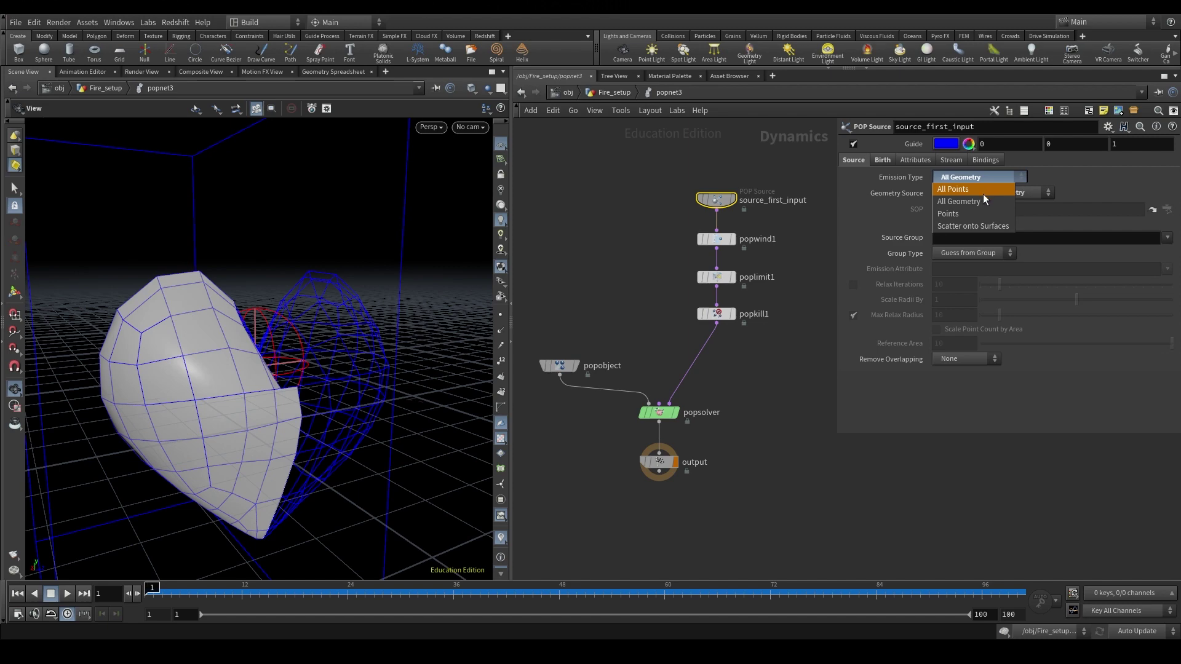
{"action": "left_click", "coordinate": [978, 203]}
{"action": "left_click", "coordinate": [1007, 178]}
{"action": "left_click", "coordinate": [988, 191]}
{"action": "key", "text": "Up"}
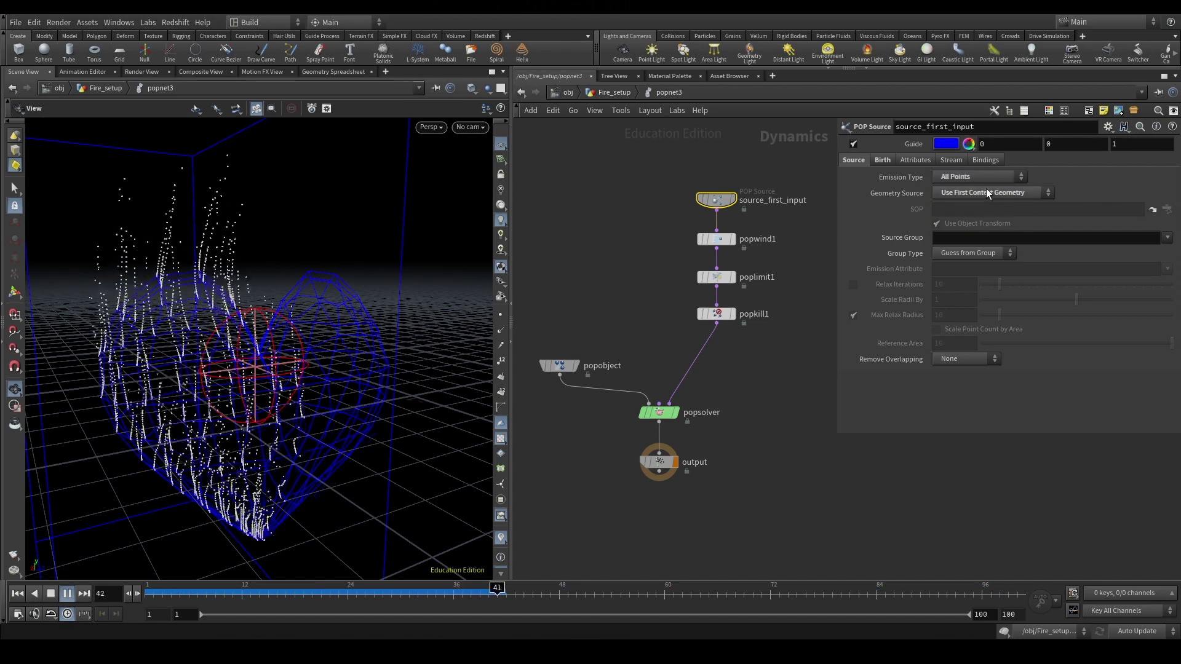
Try Points as the emission type of source_first_input and check how the particles simulate.
{"action": "left_click", "coordinate": [987, 176]}
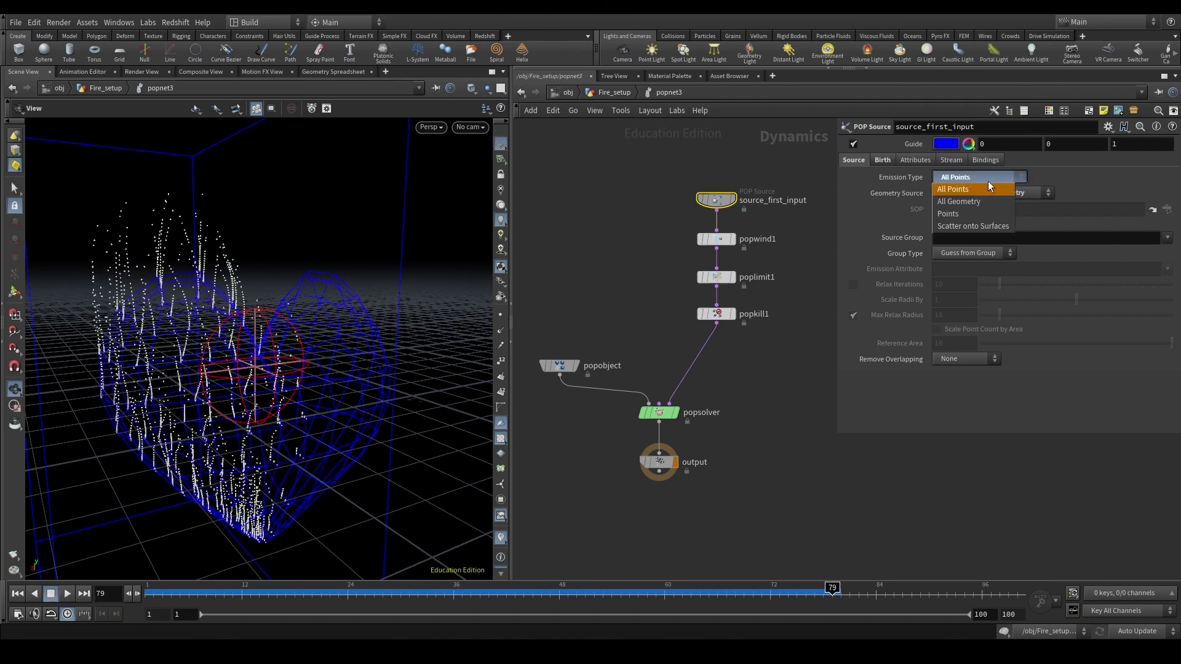
{"action": "left_click", "coordinate": [983, 213]}
{"action": "key", "text": "ctrl+Up"}
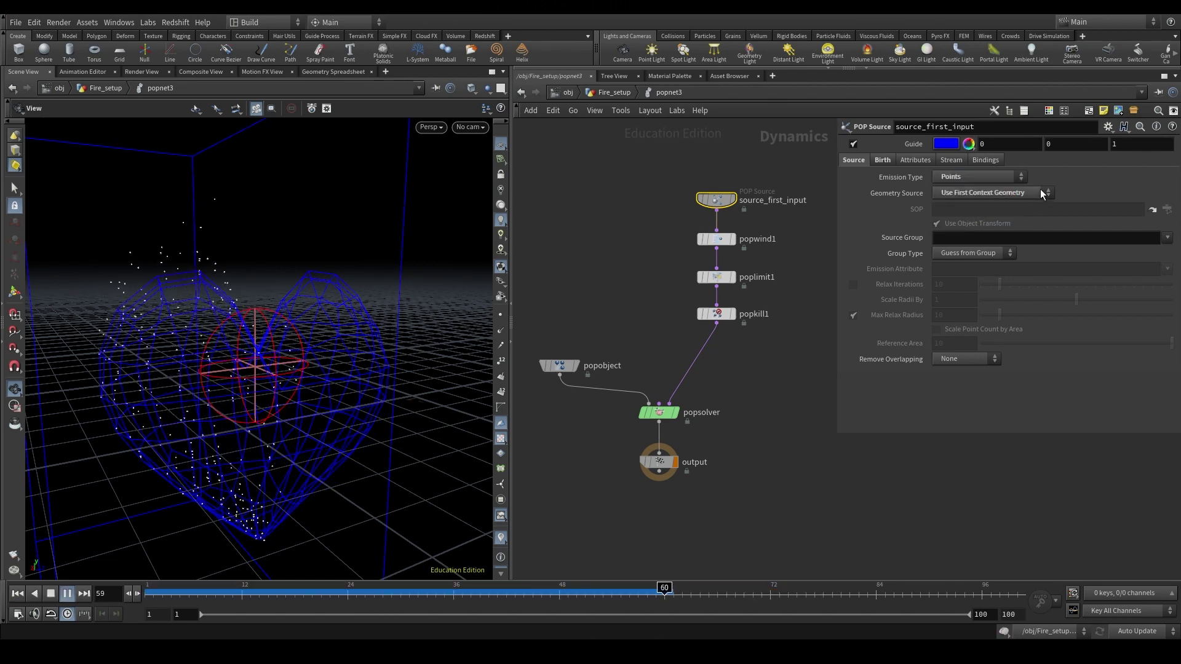
Try Scatter onto Surfaces as the source's emission type and return it to All Geometry.
{"action": "left_click", "coordinate": [994, 176]}
{"action": "left_click", "coordinate": [981, 227]}
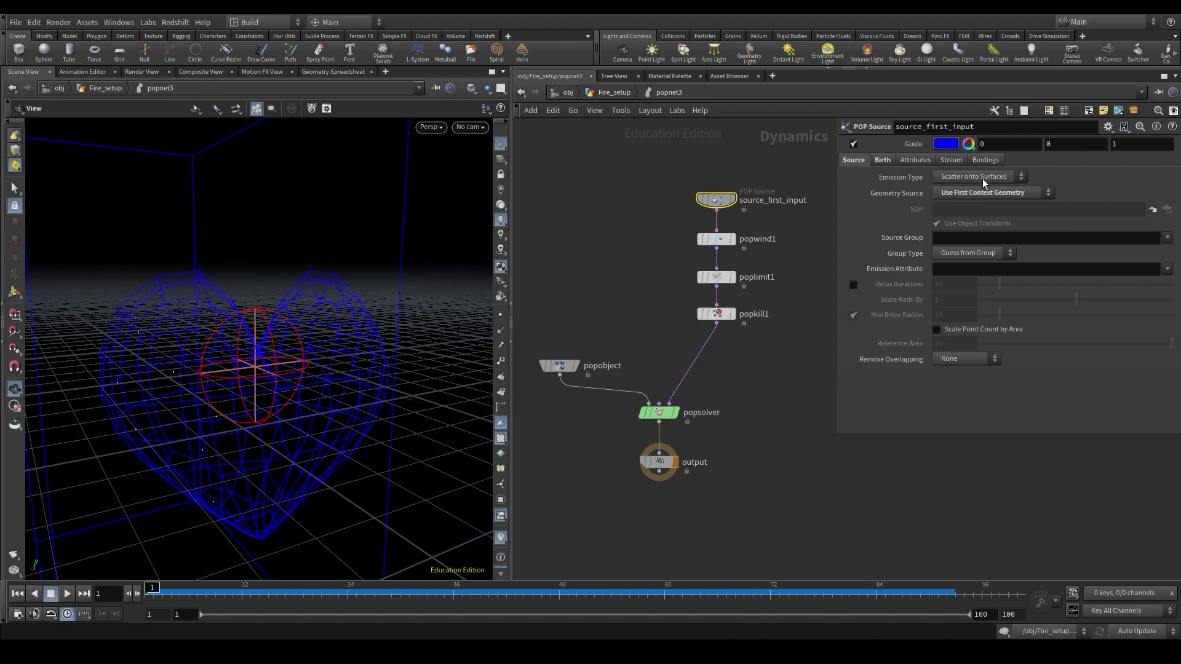
{"action": "left_click", "coordinate": [983, 178]}
{"action": "left_click", "coordinate": [977, 202]}
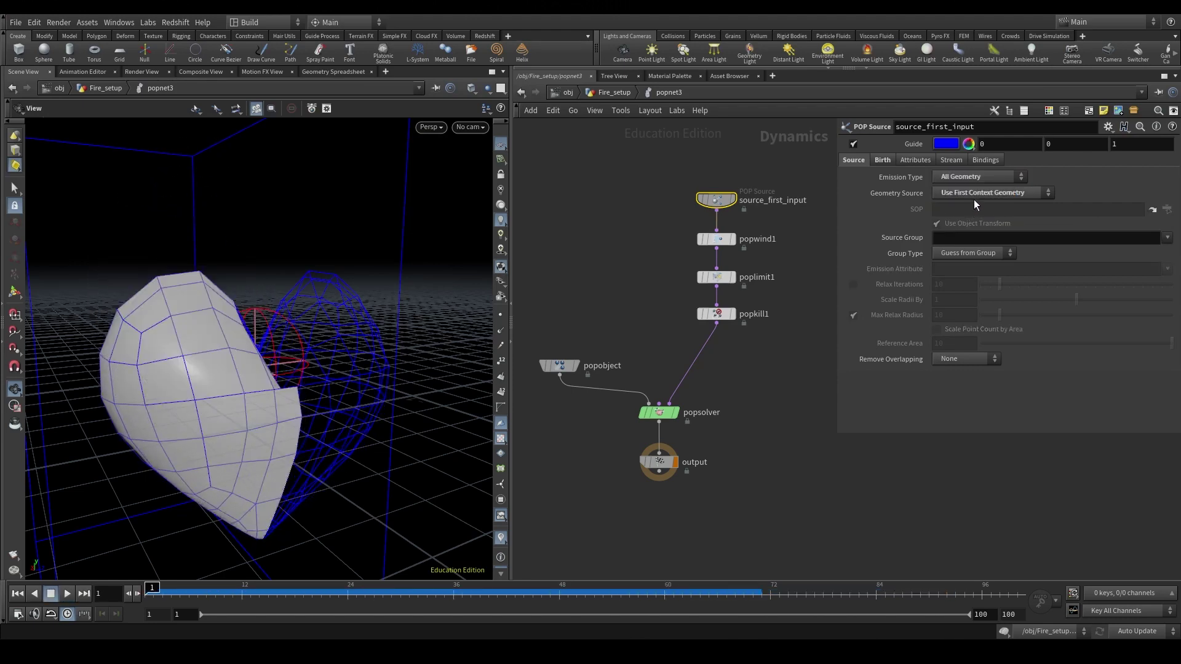
Review the Geometry Source options of source_first_input.
{"action": "left_click", "coordinate": [976, 194]}
{"action": "left_click", "coordinate": [975, 196]}
{"action": "left_click", "coordinate": [1007, 196]}
{"action": "left_click", "coordinate": [963, 230]}
{"action": "left_click_drag", "start_coordinate": [684, 201], "coordinate": [755, 205]}
Try a Life Expectancy of 100 in the source's birth settings and restore it to 1.
{"action": "left_click", "coordinate": [882, 160]}
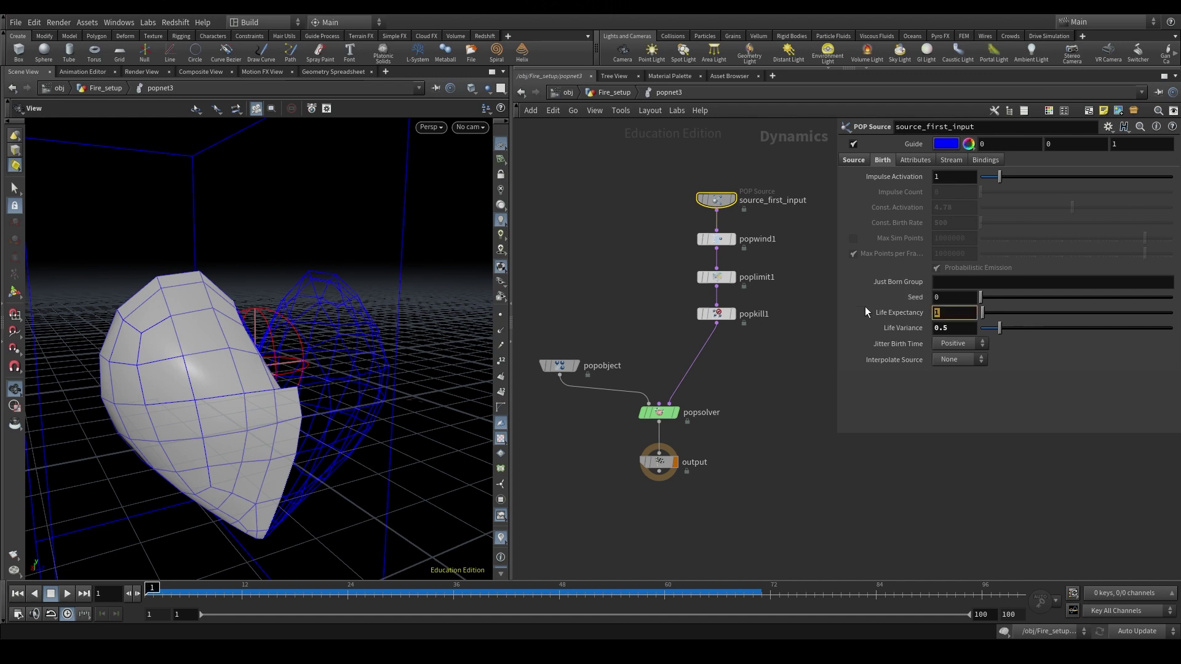
{"action": "type", "text": "100"}
{"action": "key", "text": "Return"}
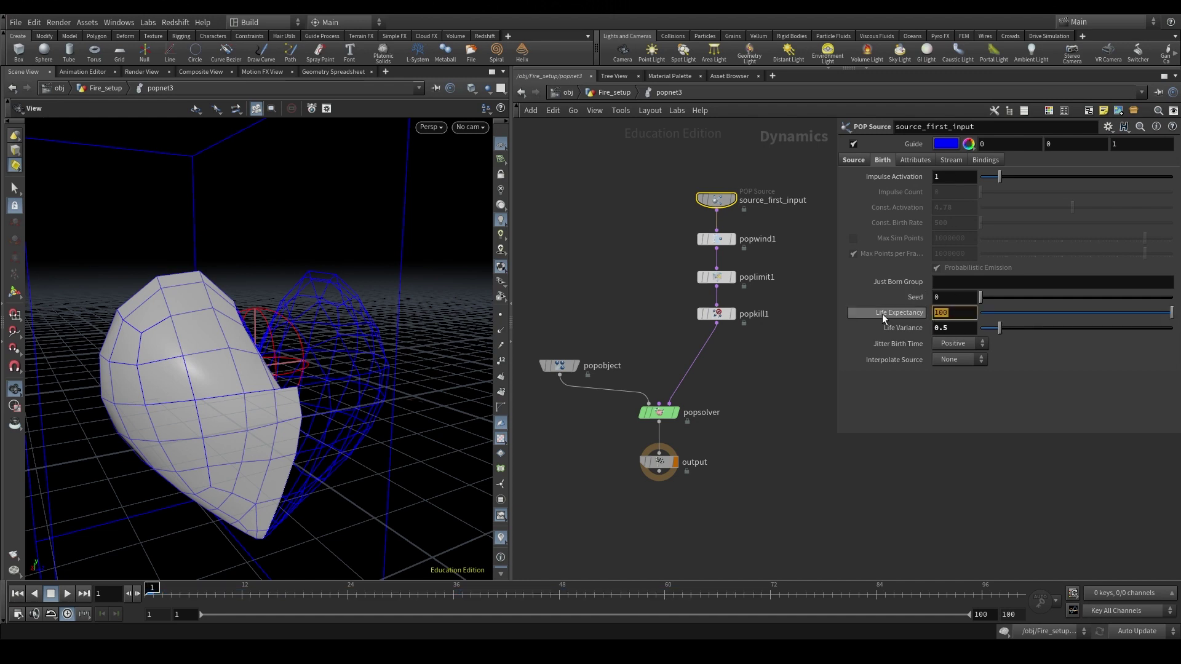
{"action": "type", "text": "1"}
{"action": "key", "text": "Return"}
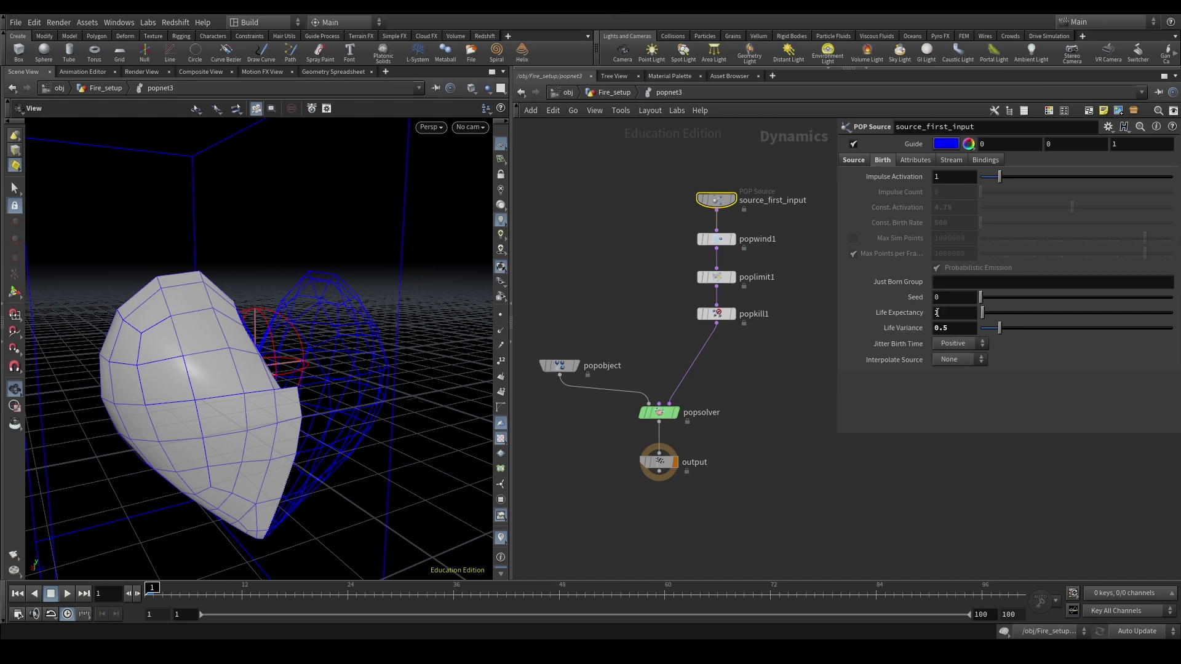
Play the simulation with a Life Expectancy of 100, undo that value and replay for comparison.
{"action": "key", "text": "Up"}
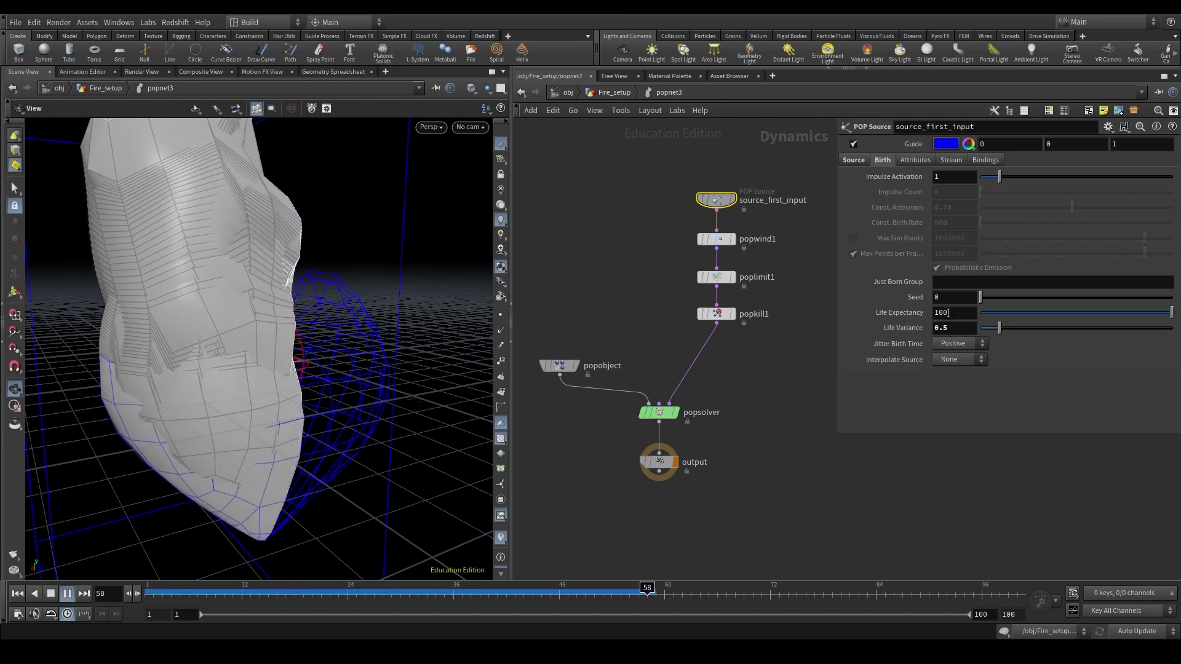
{"action": "key", "text": "ctrl+Up"}
{"action": "key", "text": "ctrl+z"}
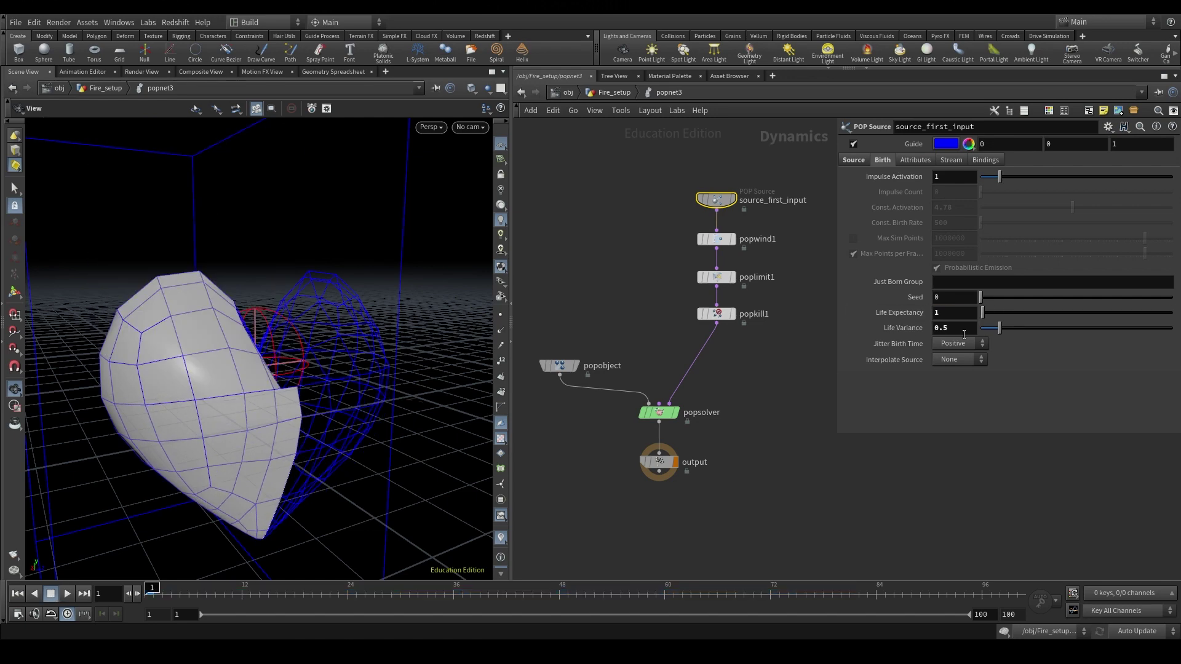
{"action": "key", "text": "Up"}
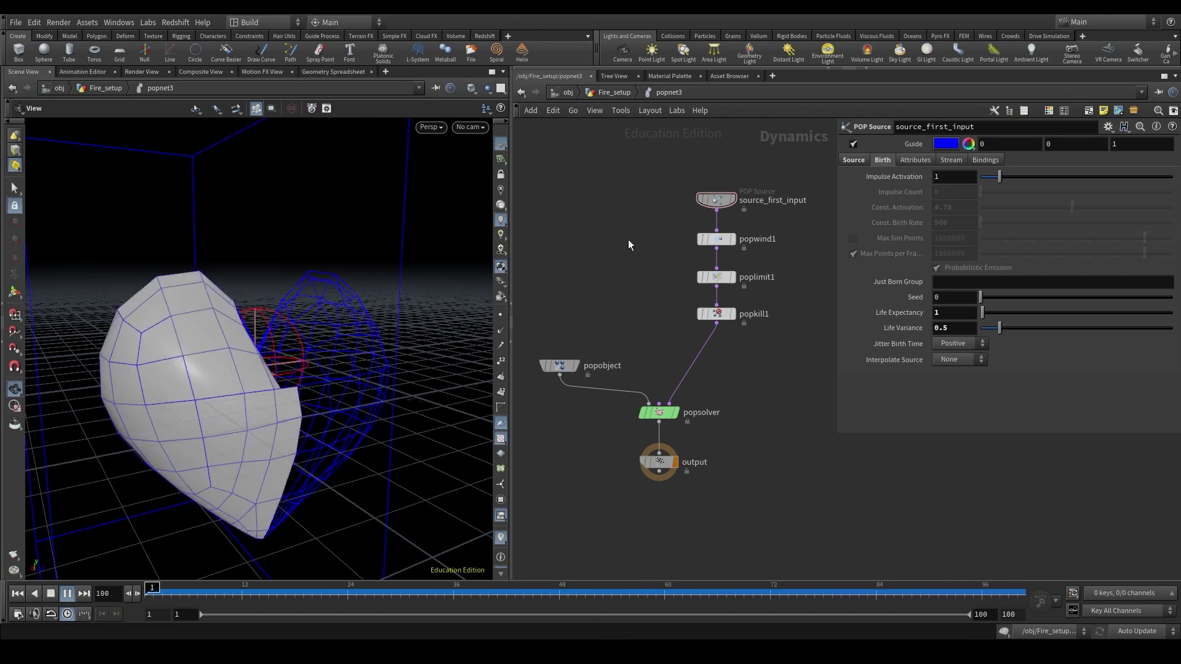
Set the Y wind velocity of popwind1 to 5 and play the simulation.
{"action": "left_click", "coordinate": [856, 160]}
{"action": "left_click", "coordinate": [716, 240]}
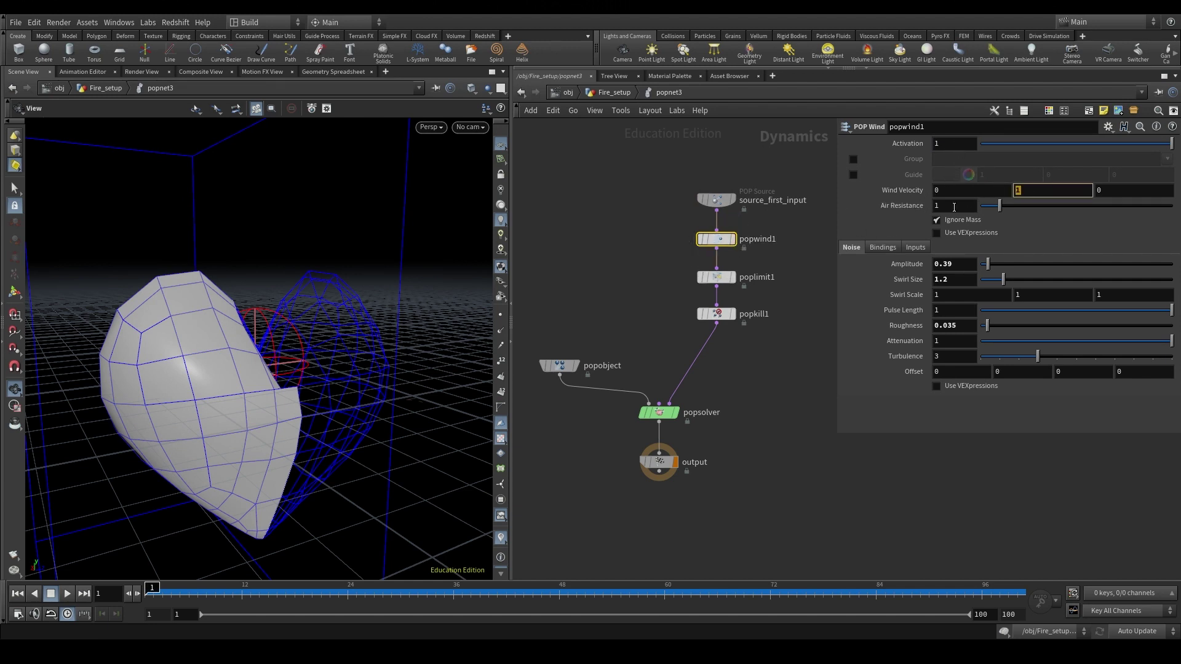
{"action": "left_click_drag", "start_coordinate": [1035, 194], "coordinate": [918, 170]}
{"action": "type", "text": "5"}
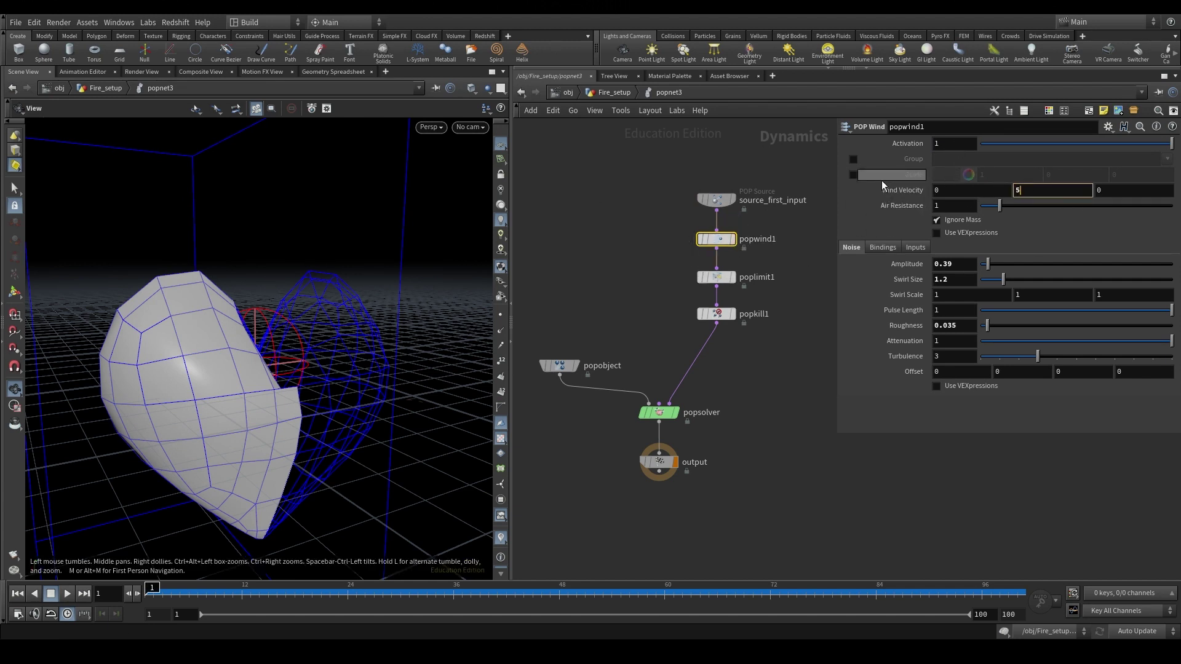
{"action": "key", "text": "Return"}
{"action": "left_click", "coordinate": [611, 239]}
{"action": "key", "text": "Up"}
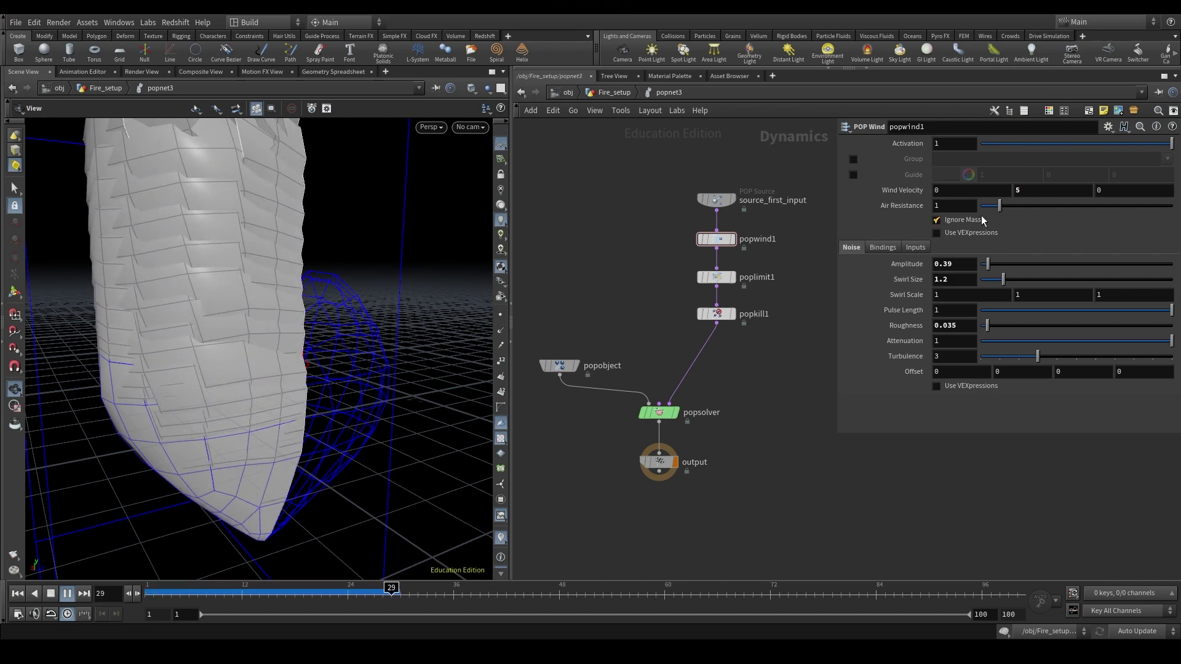
Return to the first frame and set popwind1's Y wind velocity back to 1.
{"action": "key", "text": "ctrl+Up"}
{"action": "left_click_drag", "start_coordinate": [1024, 193], "coordinate": [969, 212]}
{"action": "type", "text": "1"}
{"action": "key", "text": "Return"}
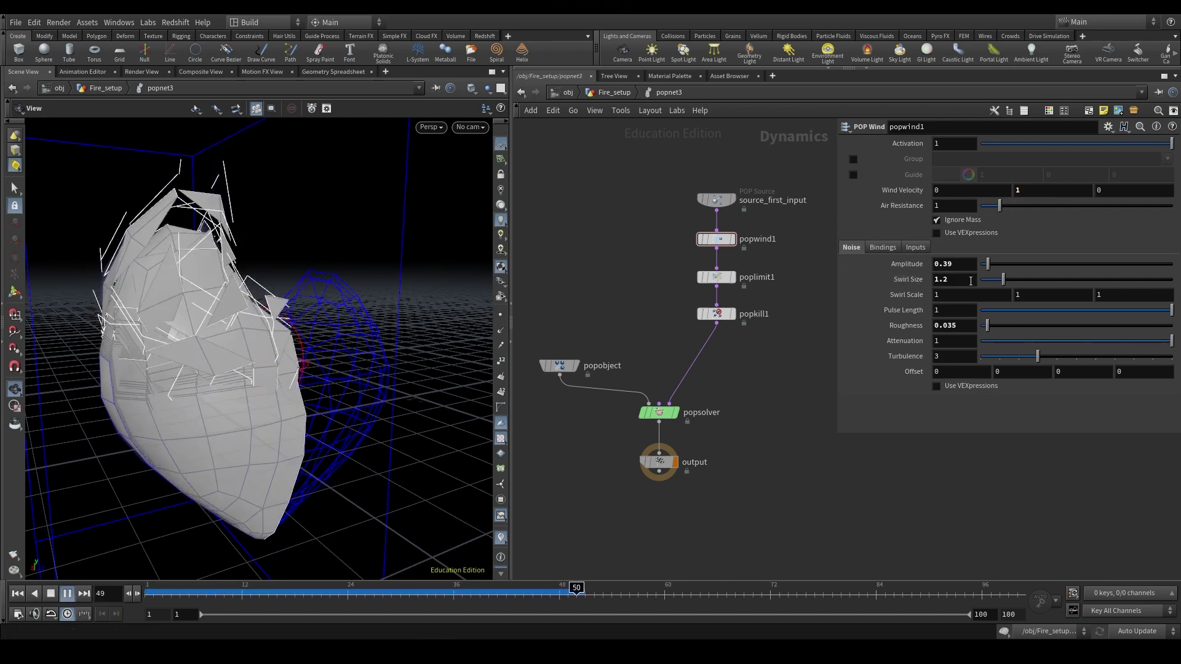
Raise popwind1's noise amplitude to 0.58 and replay the simulation from the first frame.
{"action": "mouse_move", "coordinate": [987, 264]}
{"action": "left_mouse_down"}
{"action": "mouse_move", "coordinate": [1067, 269]}
{"action": "mouse_move", "coordinate": [980, 269]}
{"action": "mouse_move", "coordinate": [991, 267]}
{"action": "left_mouse_up"}
{"action": "key", "text": "ctrl+Up"}
{"action": "key", "text": "Up"}
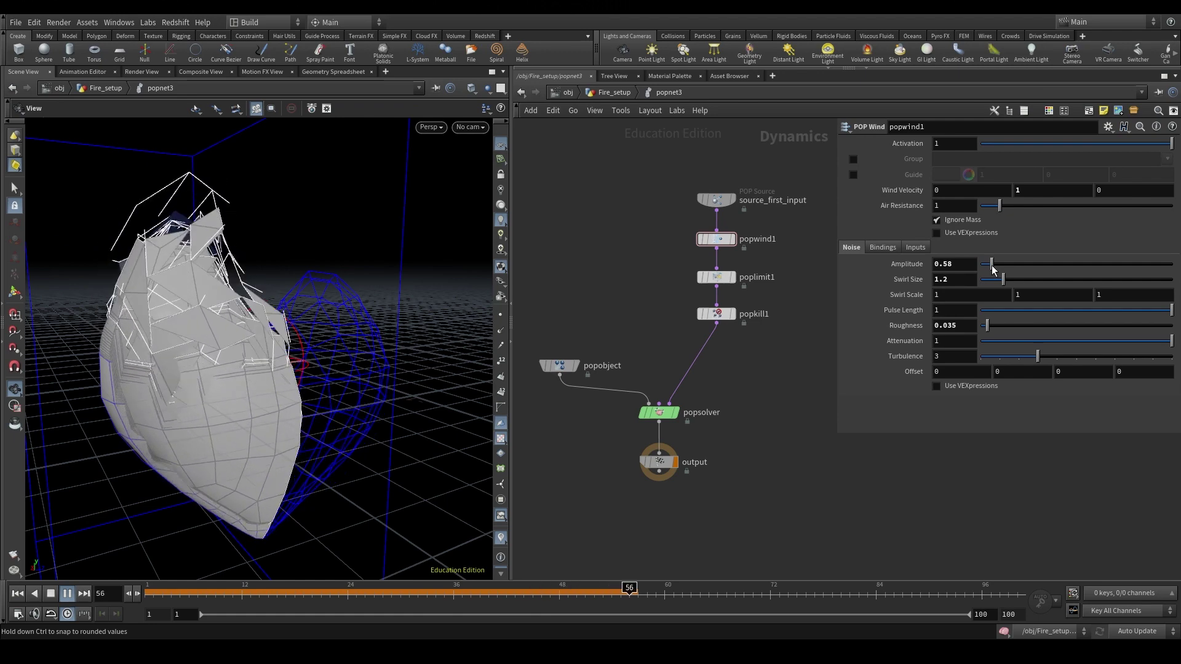
{"action": "key", "text": "ctrl+Up"}
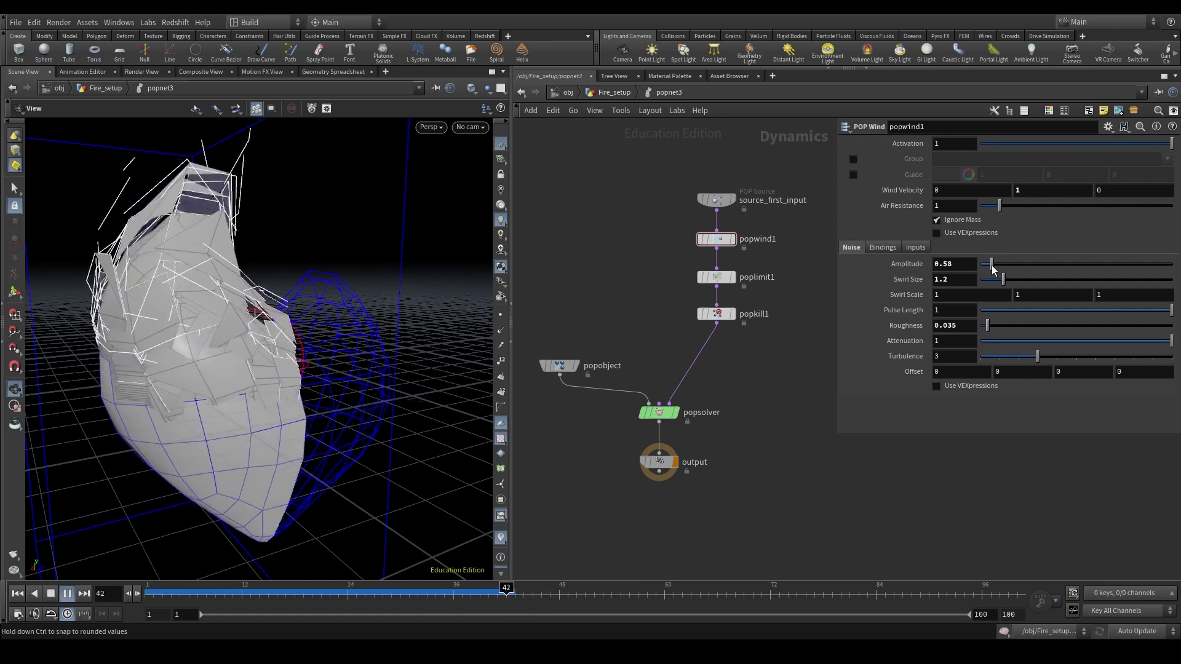
{"action": "key", "text": "ctrl+Up"}
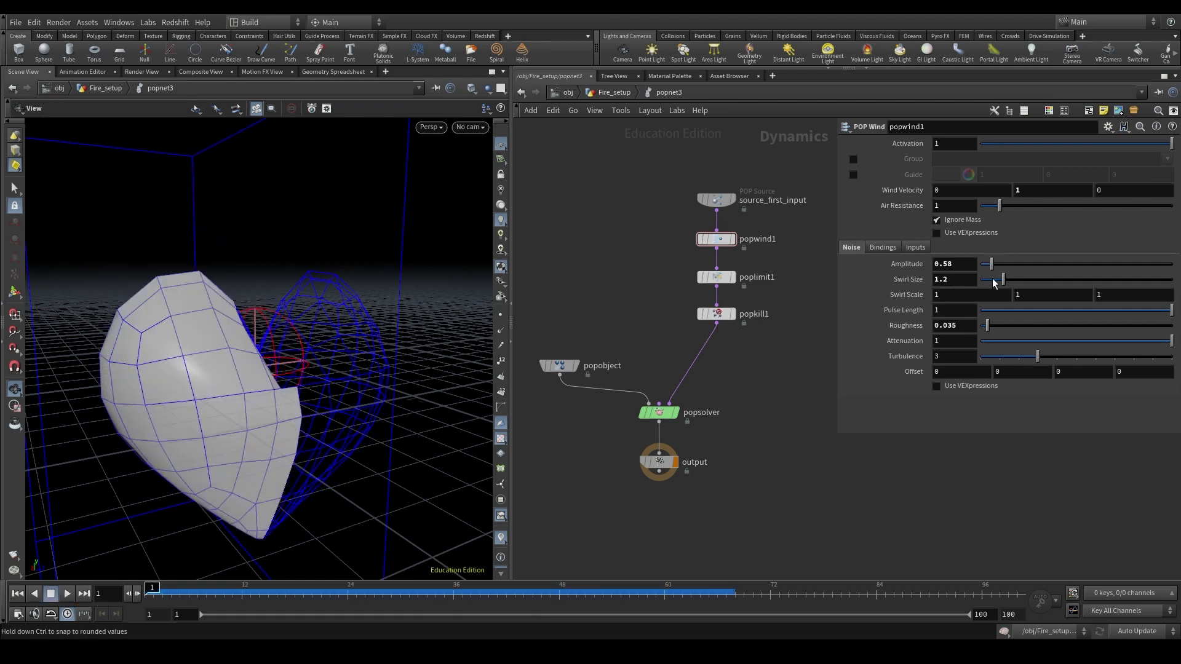
Test popwind1's noise with swirl size 1 and roughness 0.778, settling on swirl size 0.87 and roughness 0.035.
{"action": "left_click_drag", "start_coordinate": [993, 280], "coordinate": [998, 280]}
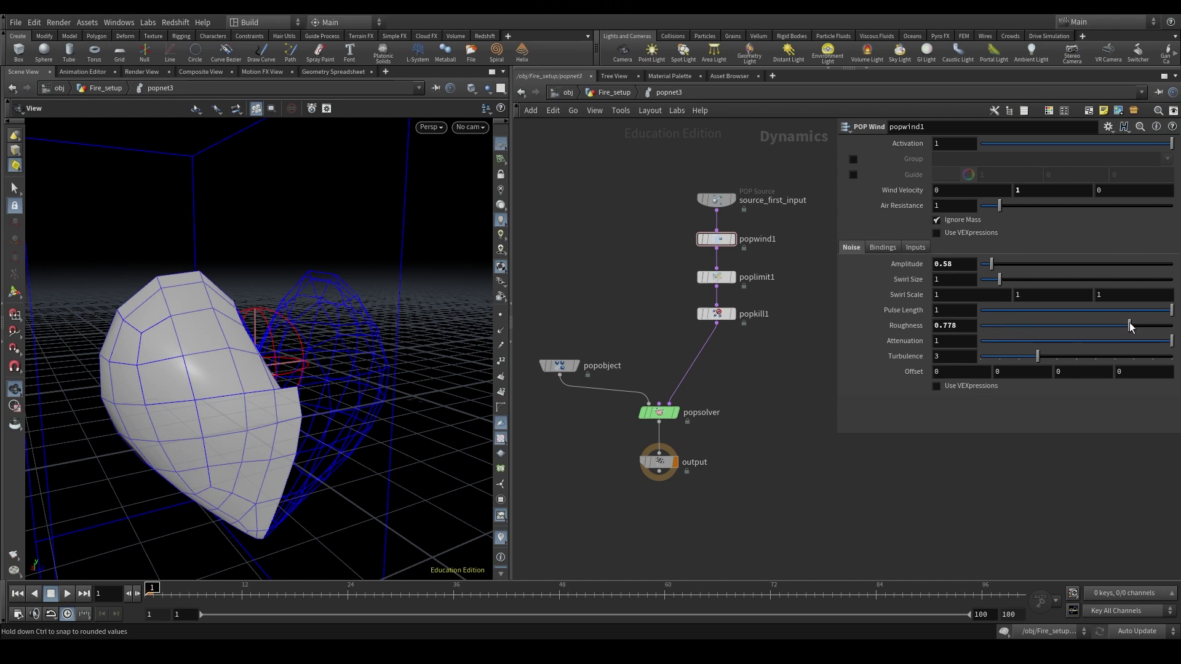
{"action": "key", "text": "Up"}
{"action": "left_click_drag", "start_coordinate": [1131, 326], "coordinate": [1085, 330]}
{"action": "key", "text": "Up"}
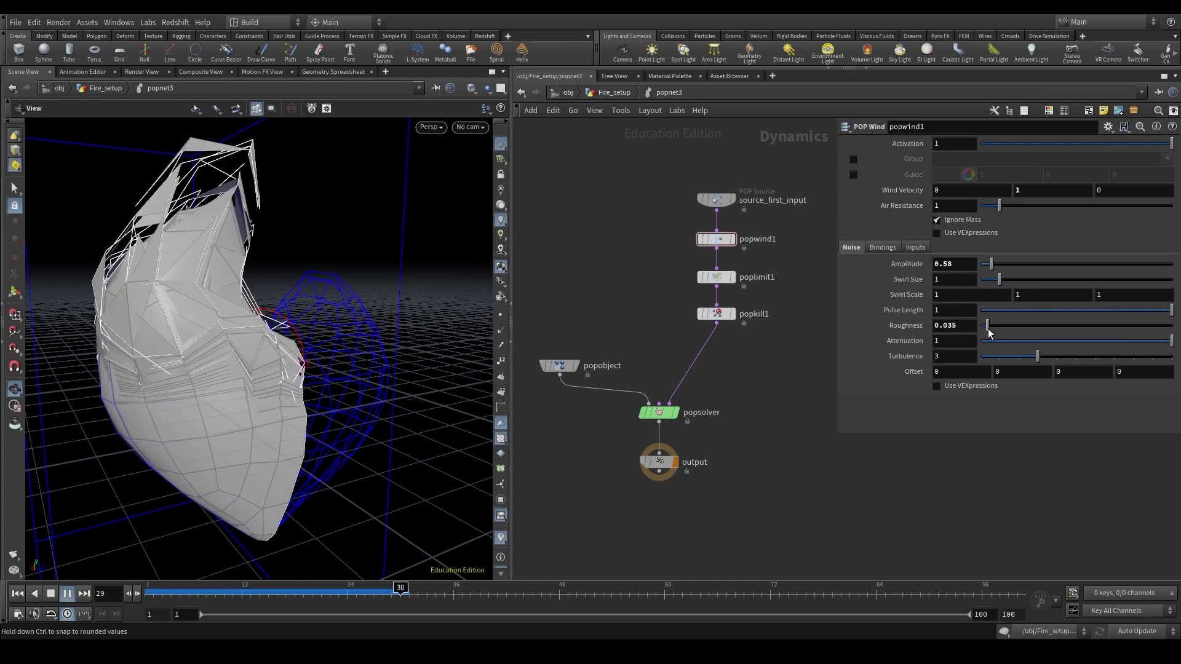
{"action": "key", "text": "ctrl+Up"}
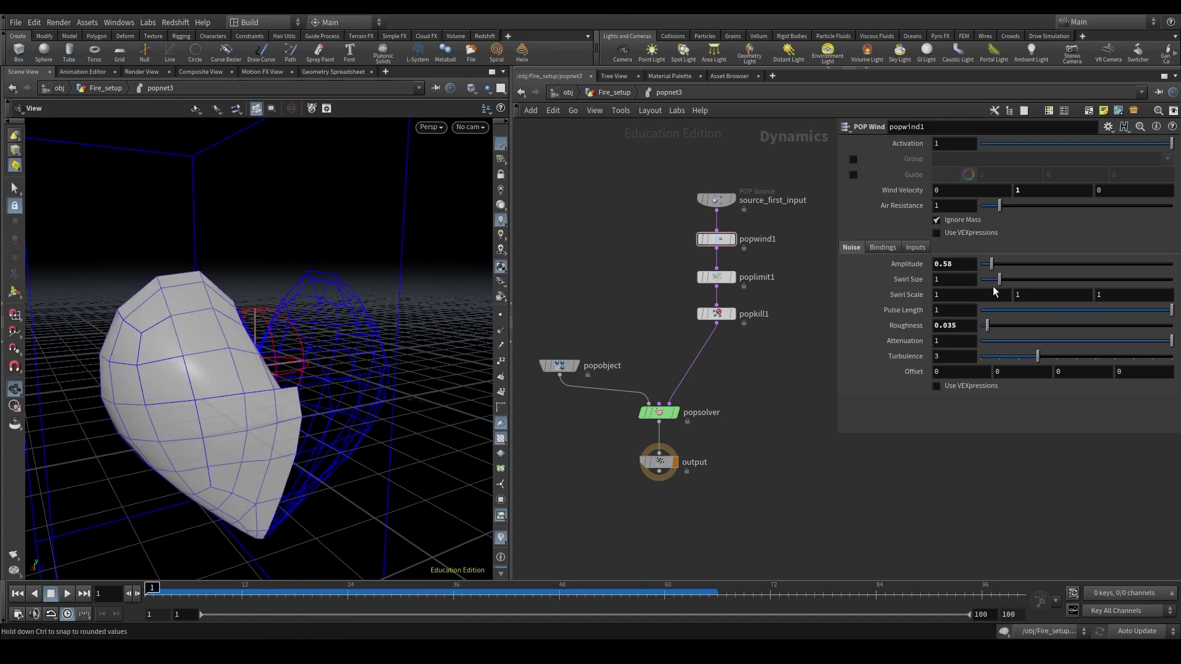
{"action": "left_click_drag", "start_coordinate": [999, 282], "coordinate": [995, 289]}
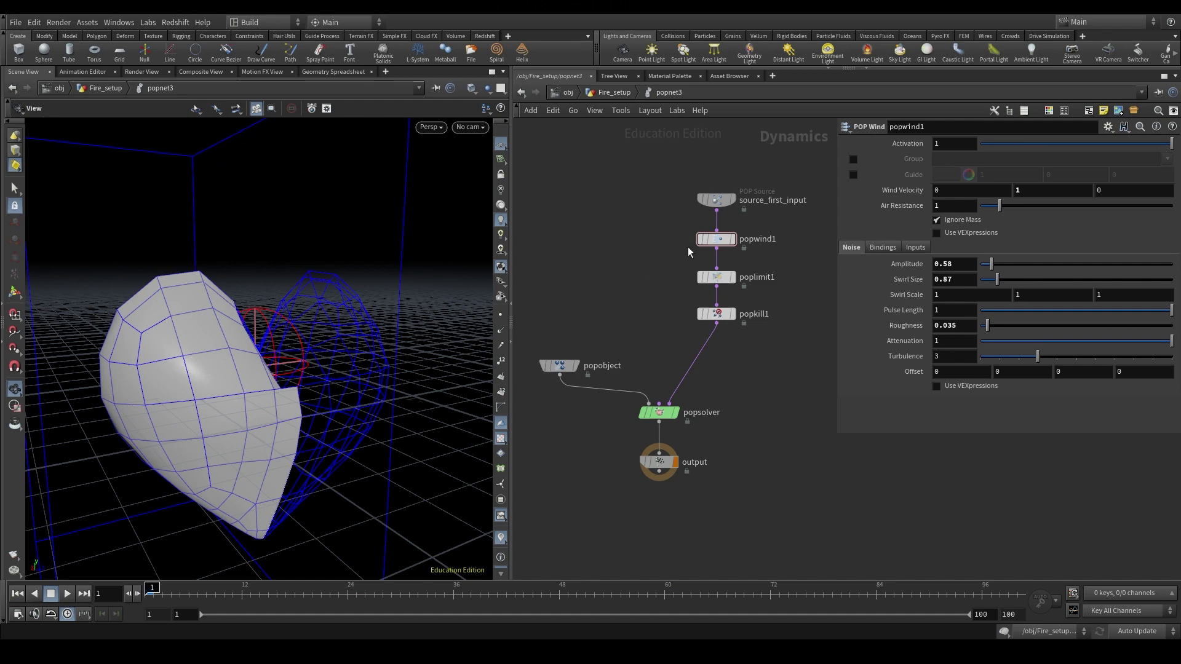
Inspect poplimit1's size and center settings and its bounding box around the heart.
{"action": "left_click_drag", "start_coordinate": [781, 255], "coordinate": [780, 254]}
{"action": "left_click_drag", "start_coordinate": [657, 277], "coordinate": [774, 296]}
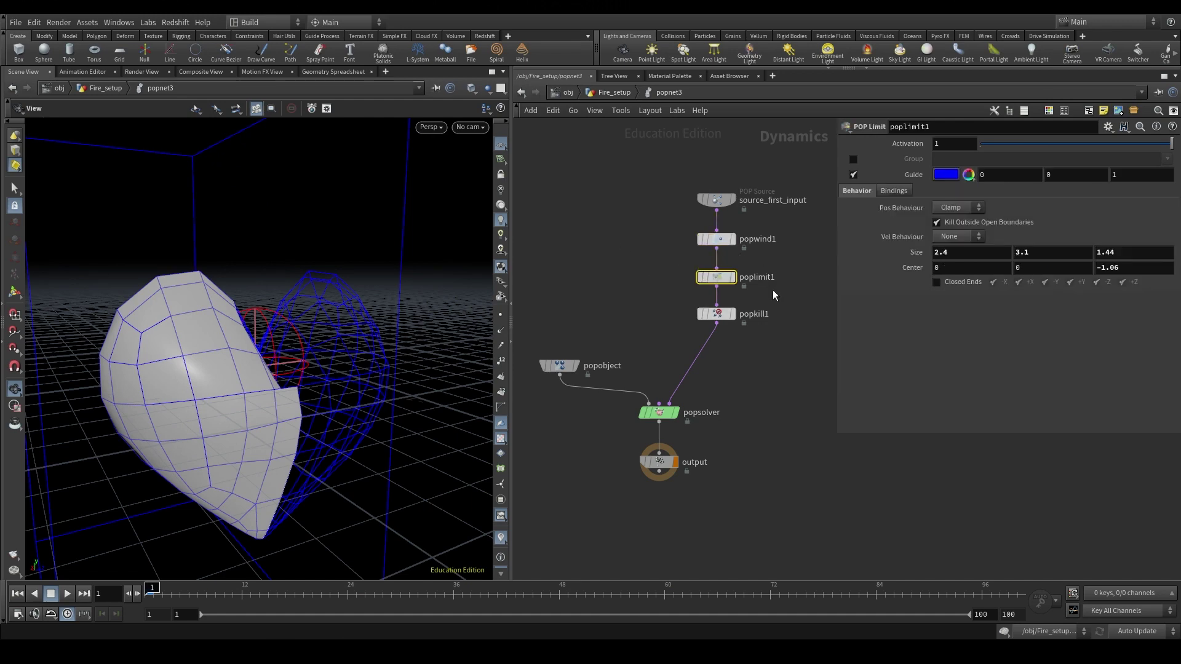
{"action": "scroll", "coordinate": [308, 321], "scroll_direction": "down", "scroll_amount": 4}
{"action": "left_click_drag", "start_coordinate": [329, 363], "coordinate": [363, 357]}
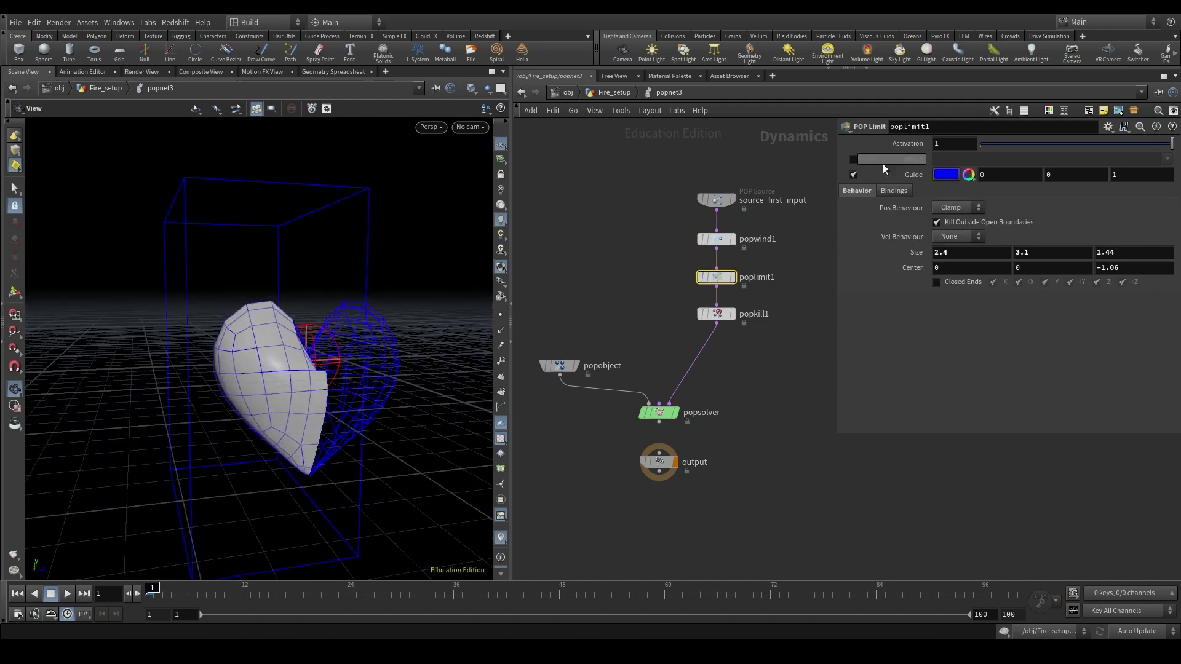
{"action": "left_click_drag", "start_coordinate": [320, 322], "coordinate": [369, 326]}
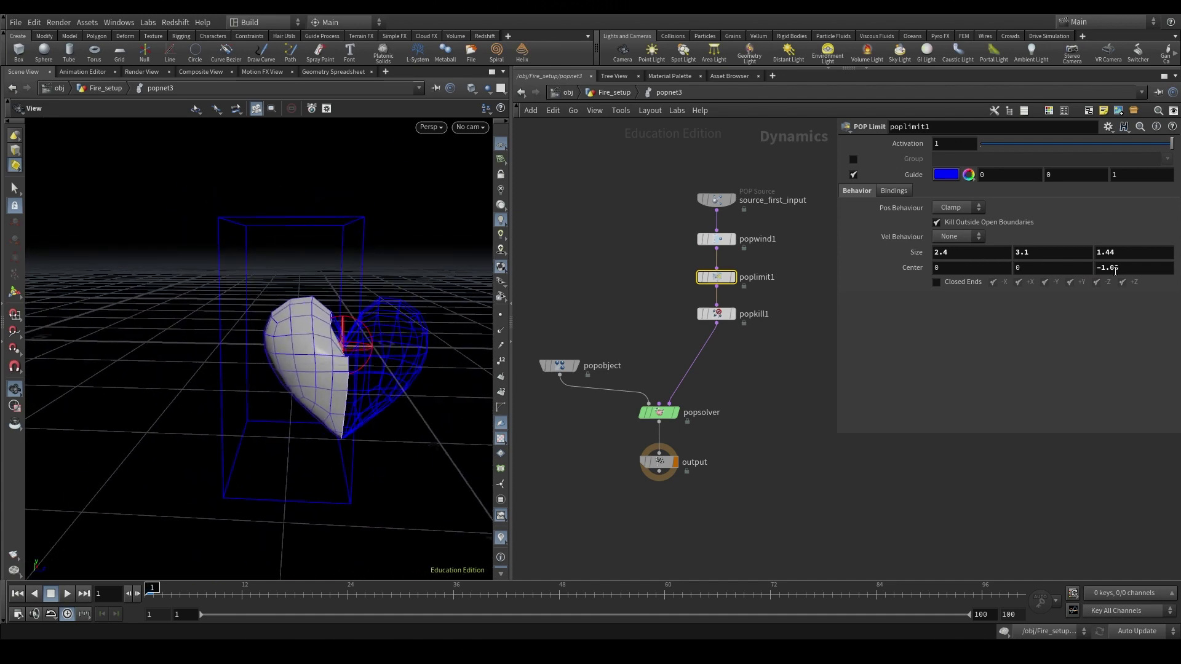
{"action": "left_click_drag", "start_coordinate": [266, 314], "coordinate": [302, 323]}
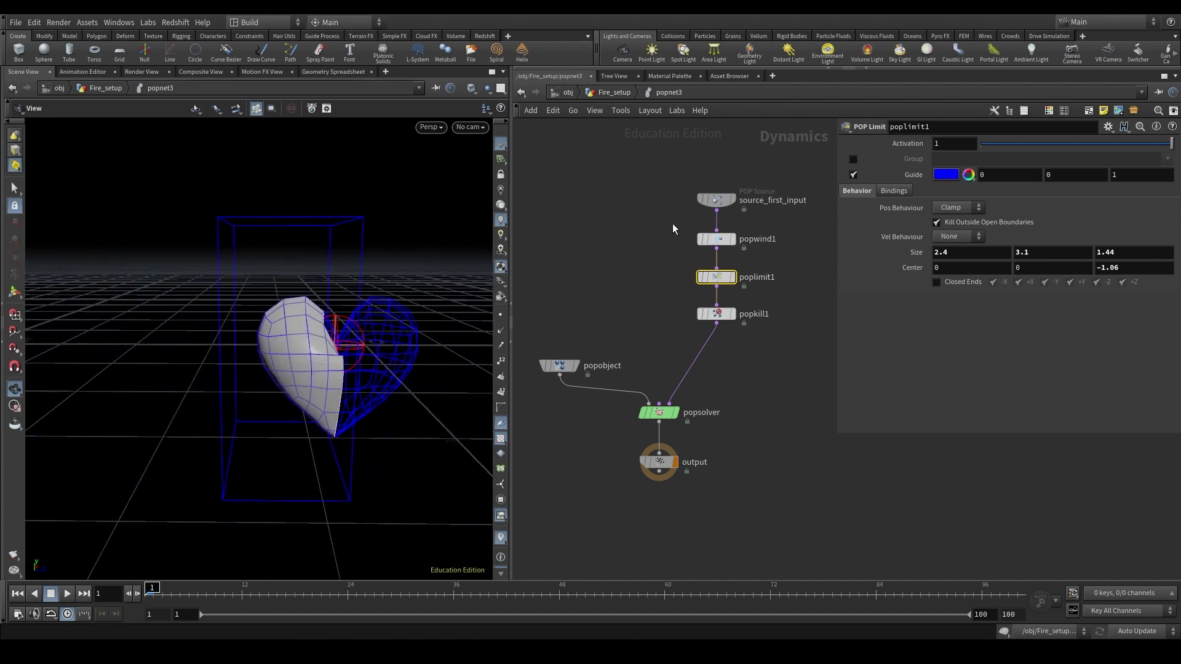
Set source_first_input's emission type to All Points and play the simulation with poplimit1 selected.
{"action": "left_click_drag", "start_coordinate": [695, 201], "coordinate": [732, 196]}
{"action": "left_click", "coordinate": [948, 177]}
{"action": "left_click", "coordinate": [967, 192]}
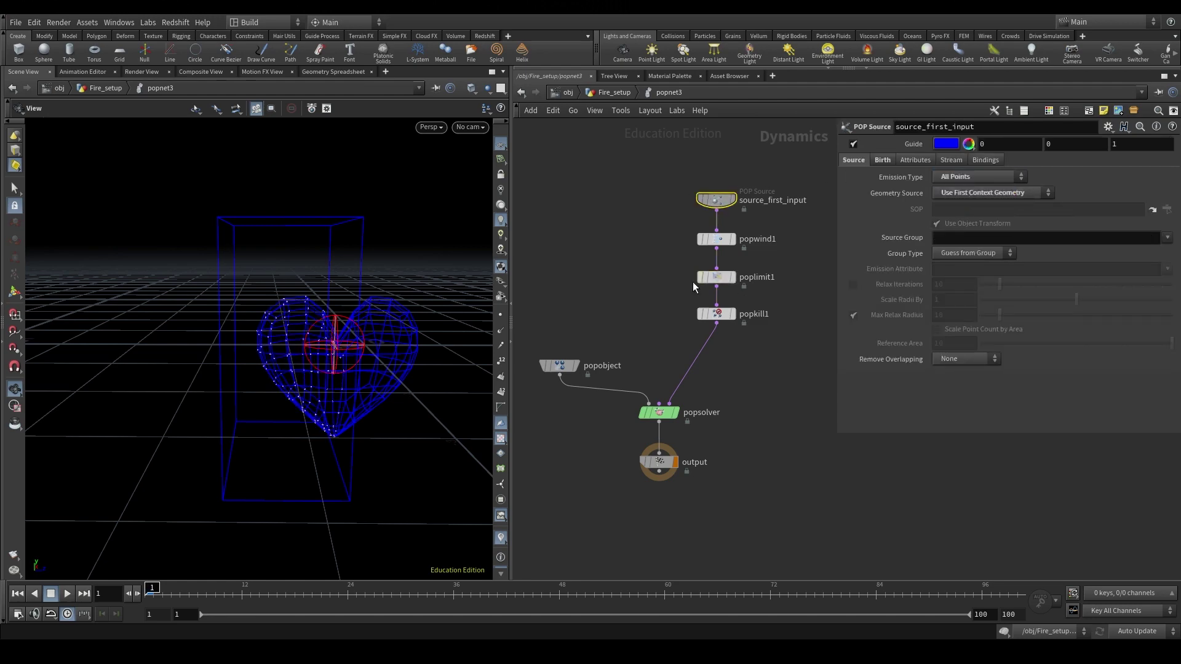
{"action": "left_click_drag", "start_coordinate": [633, 275], "coordinate": [746, 291]}
{"action": "key", "text": "Up"}
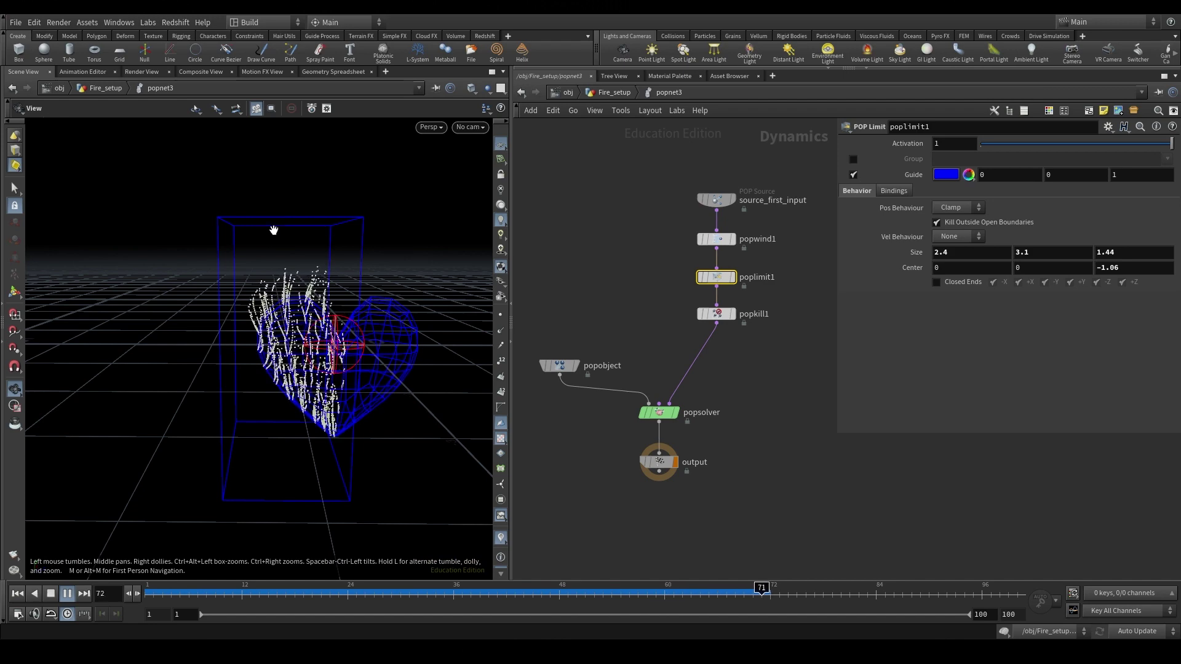
{"action": "key", "text": "ctrl+Up"}
Set the Life Expectancy of source_first_input to 10 and play the particles up to the poplimit1 boundary.
{"action": "left_click_drag", "start_coordinate": [553, 182], "coordinate": [721, 209]}
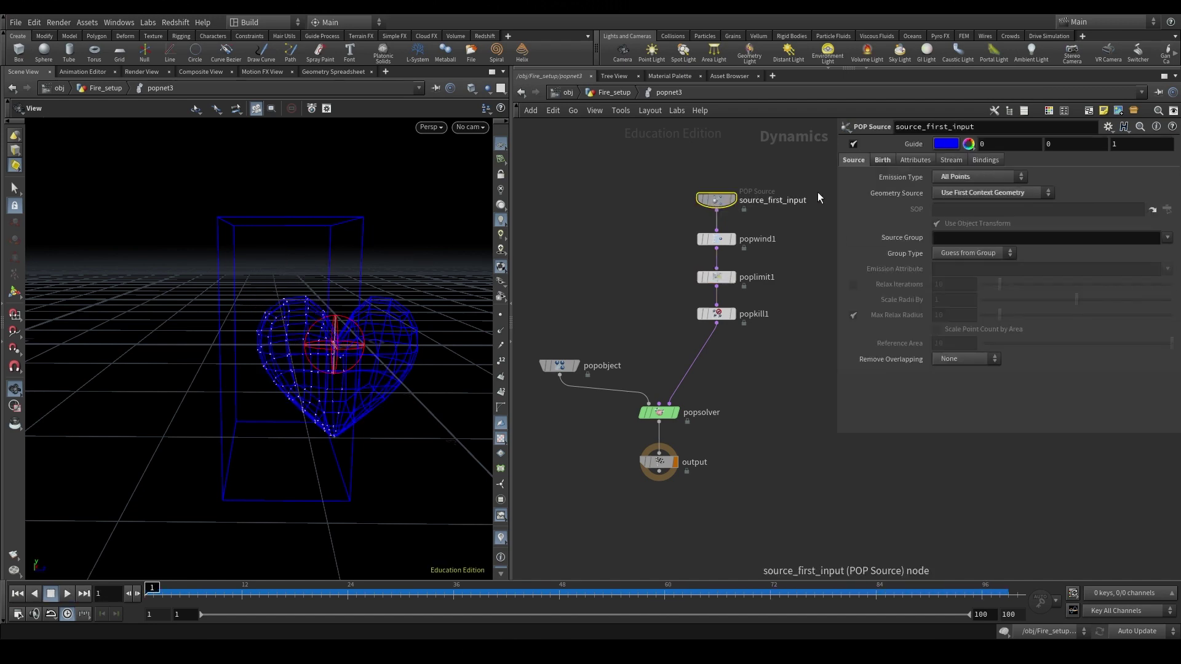
{"action": "left_click", "coordinate": [883, 161]}
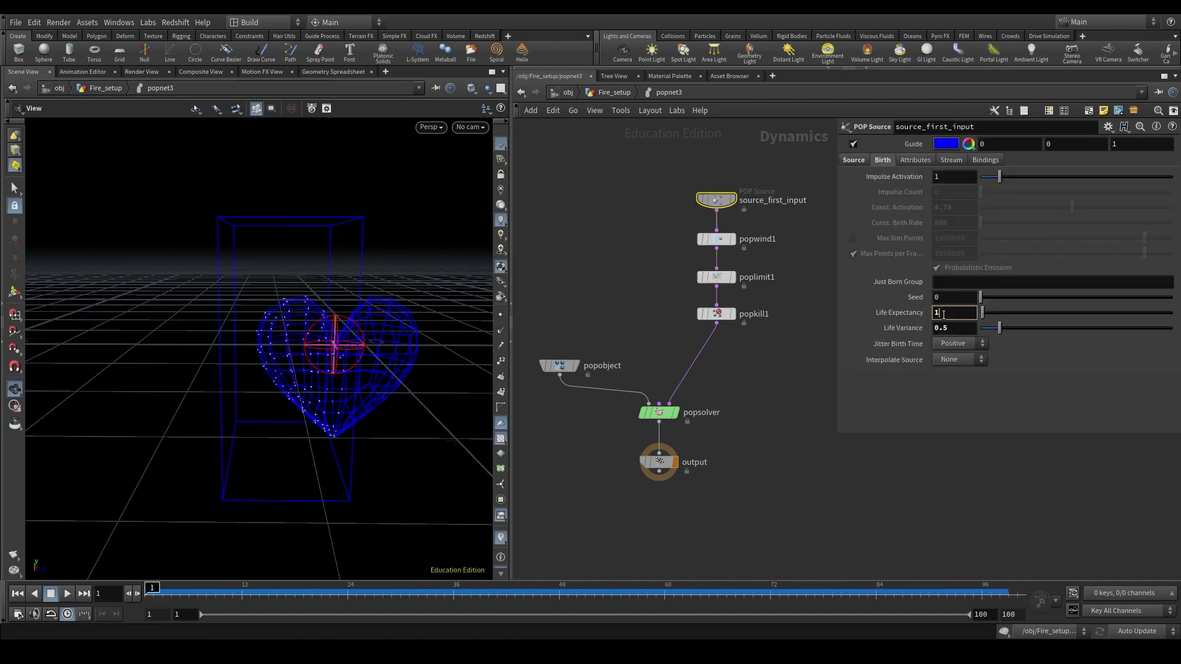
{"action": "left_click", "coordinate": [945, 314]}
{"action": "type", "text": "10"}
{"action": "key", "text": "Return"}
{"action": "key", "text": "Up"}
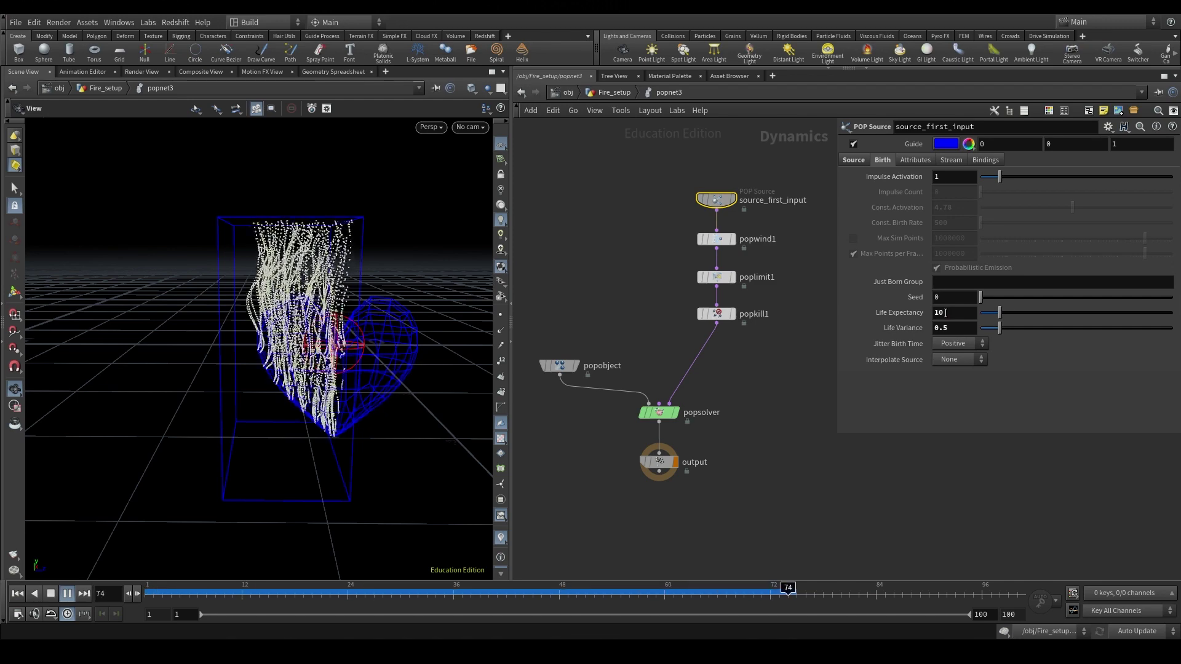
{"action": "key", "text": "ctrl+Up"}
Review the settings of poplimit1 and popwind1 in the popnet3 network.
{"action": "left_click", "coordinate": [716, 276]}
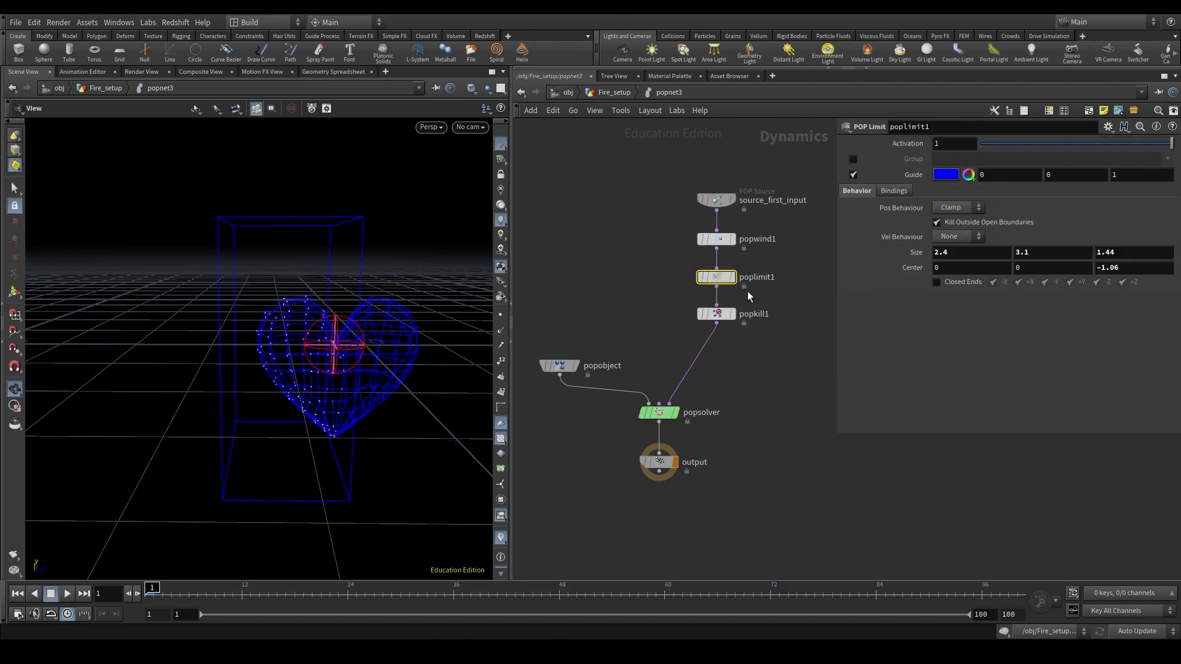
{"action": "left_click", "coordinate": [717, 200]}
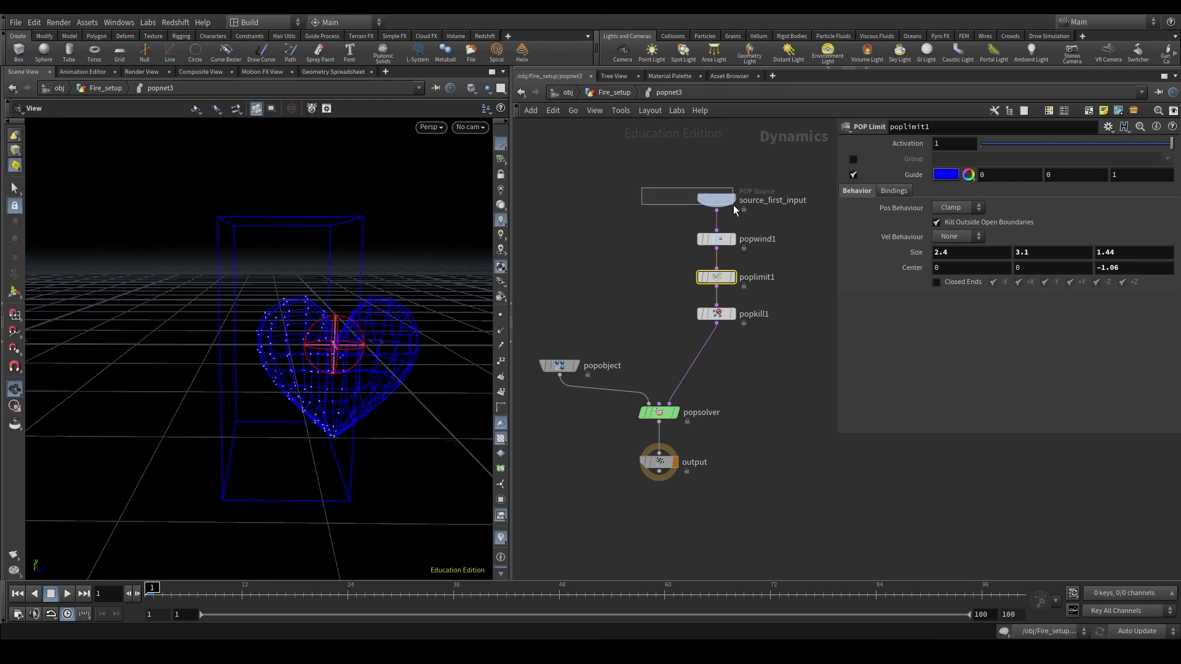
{"action": "left_click", "coordinate": [716, 239]}
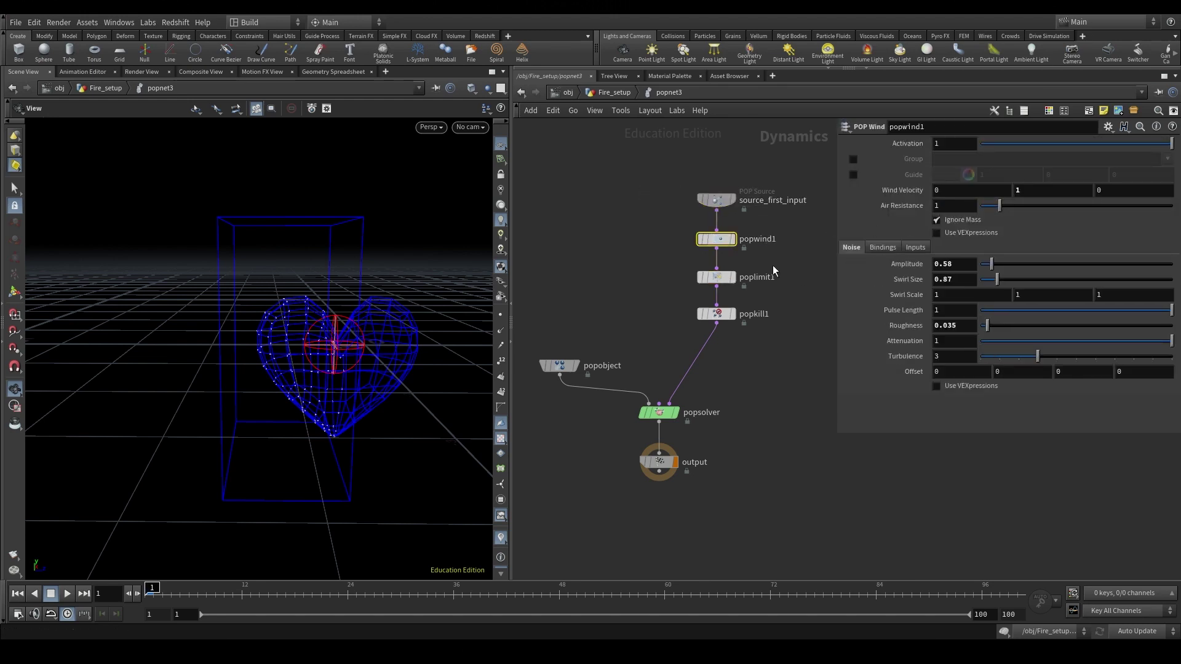
Play the point-based simulation with poplimit1 selected, return to frame 1, and select source_first_input.
{"action": "left_click", "coordinate": [763, 280]}
{"action": "key", "text": "Up"}
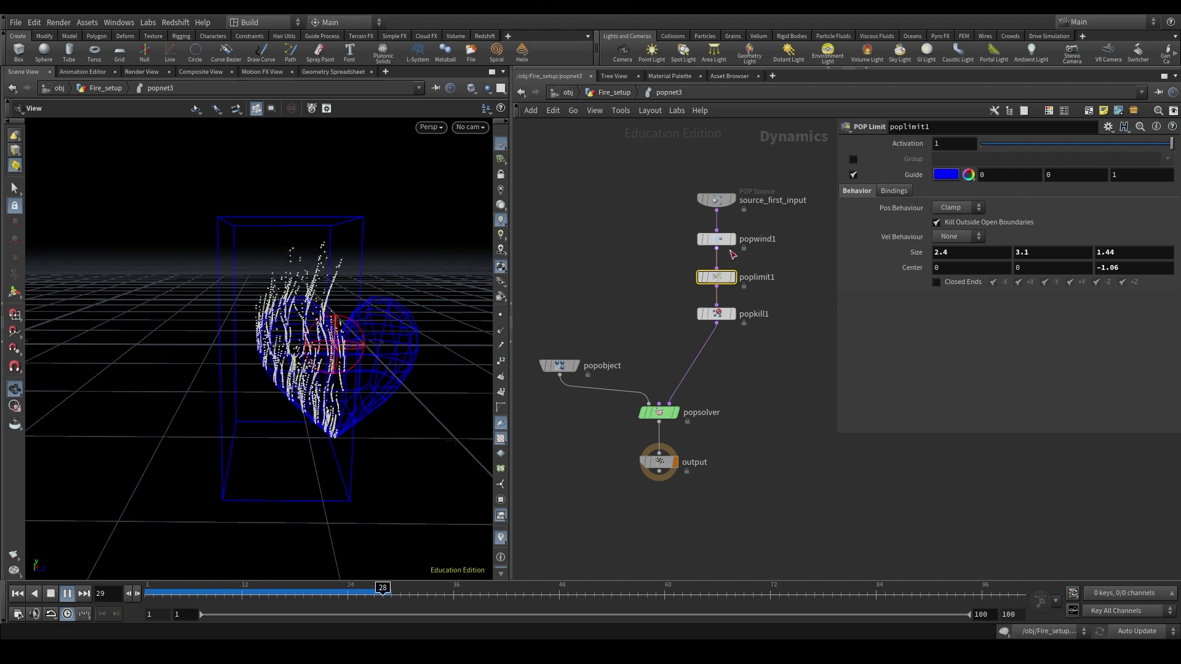
{"action": "left_click_drag", "start_coordinate": [617, 176], "coordinate": [762, 203]}
{"action": "key", "text": "ctrl+Up"}
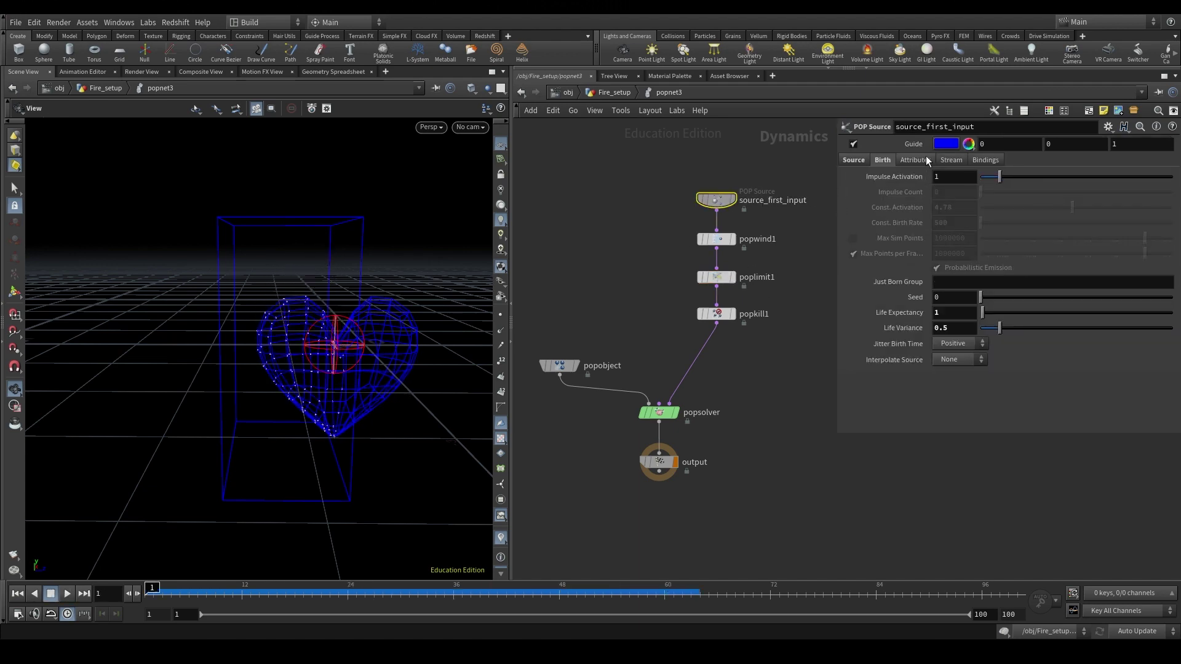
Change source_first_input's emission type from points to full heart geometry and replay the simulation with poplimit1 selected.
{"action": "left_click", "coordinate": [853, 160]}
{"action": "left_click", "coordinate": [961, 178]}
{"action": "left_click", "coordinate": [966, 213]}
{"action": "left_click", "coordinate": [755, 282]}
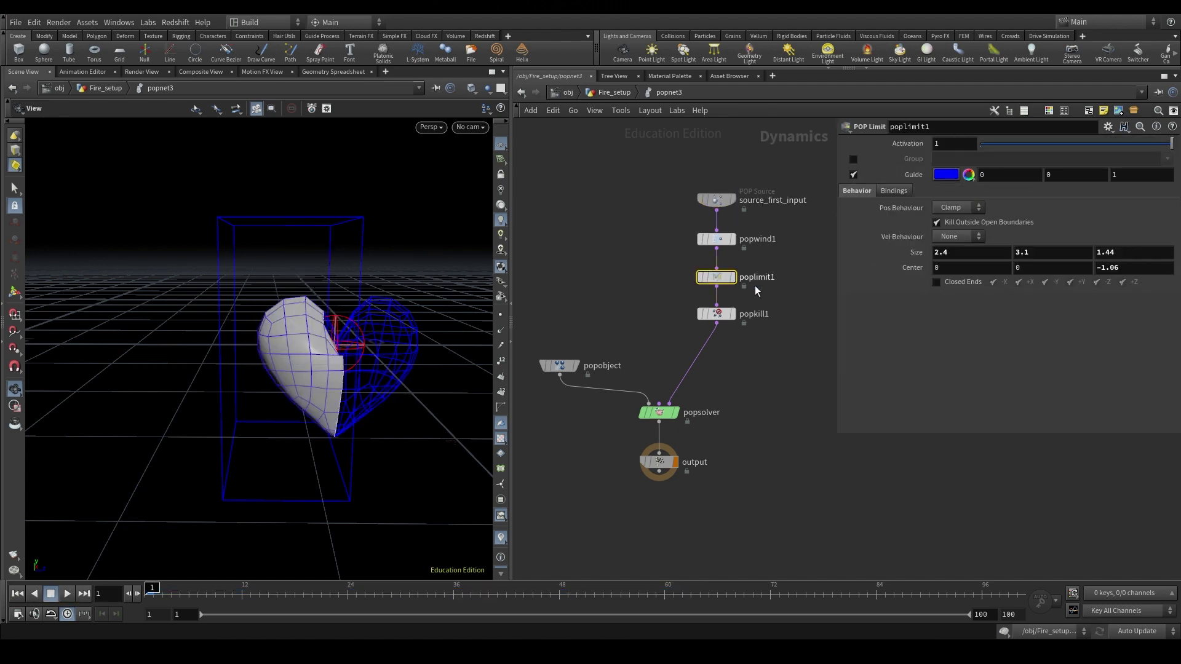
{"action": "key", "text": "Up"}
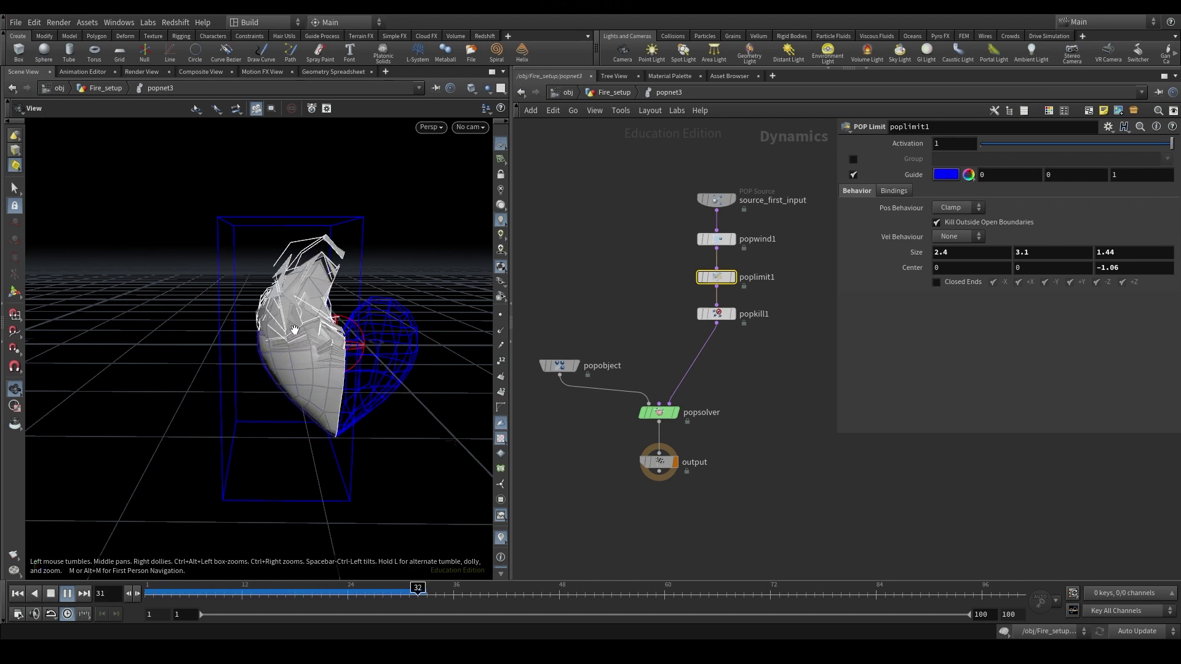
{"action": "key", "text": "ctrl+Up"}
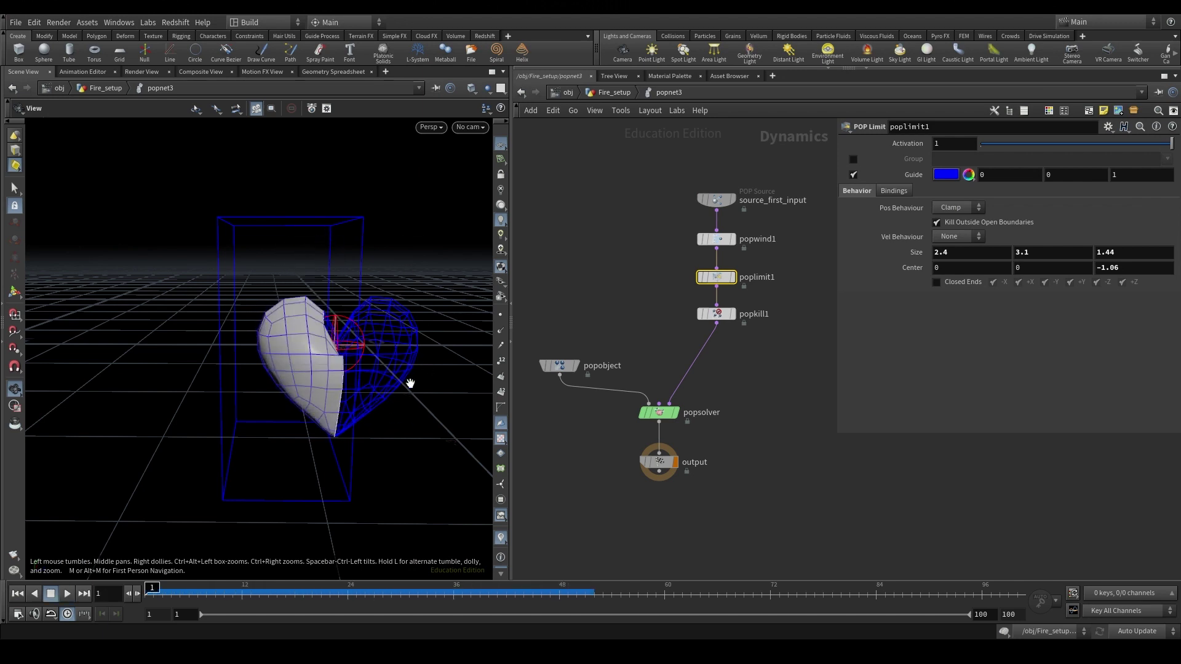
{"action": "key", "text": "Up"}
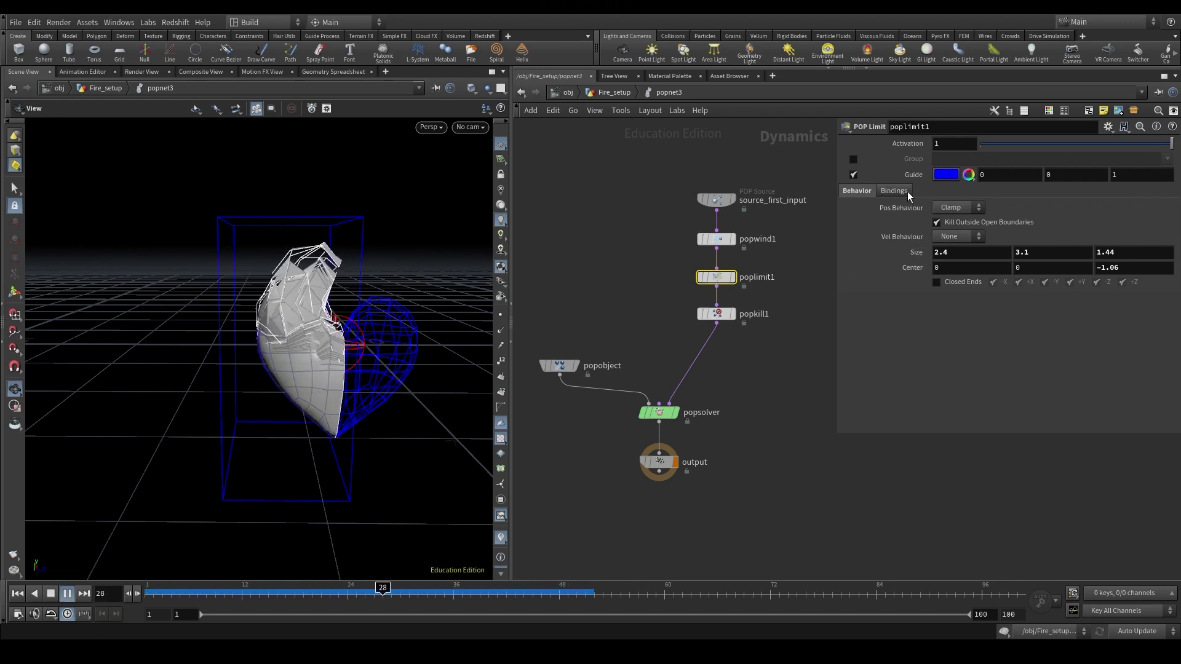
Review poplimit1's position behaviour options, choose Clamp, and rewind the simulation to frame 1.
{"action": "left_click", "coordinate": [953, 208]}
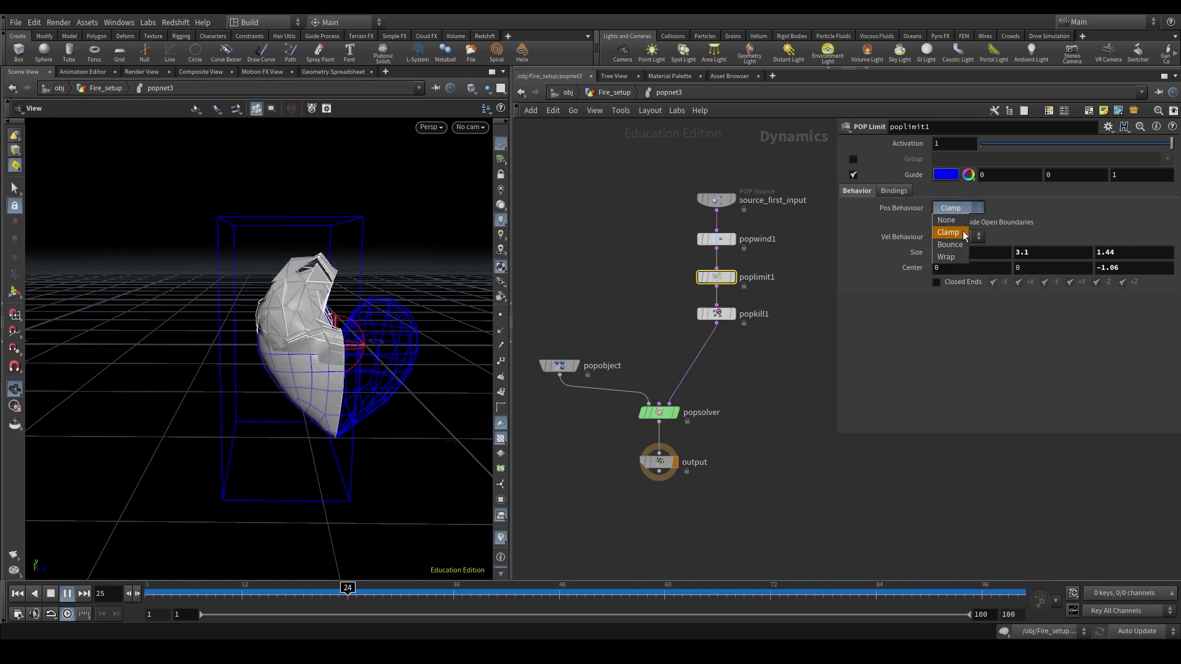
{"action": "left_click", "coordinate": [961, 232]}
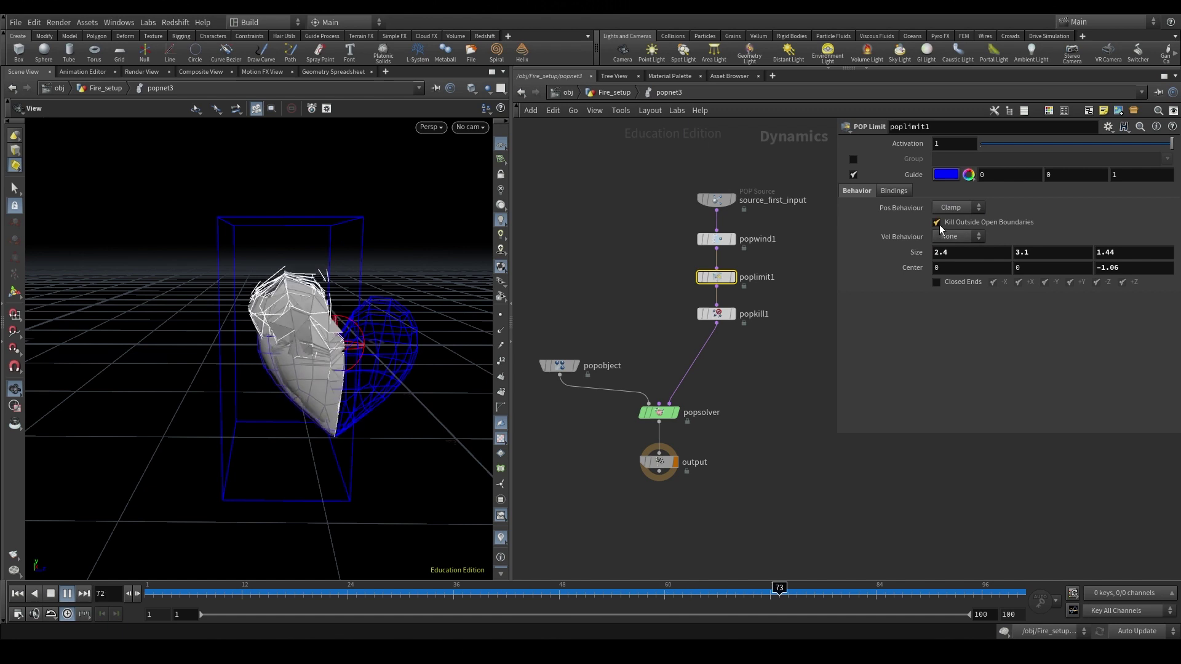
{"action": "key", "text": "ctrl+Up"}
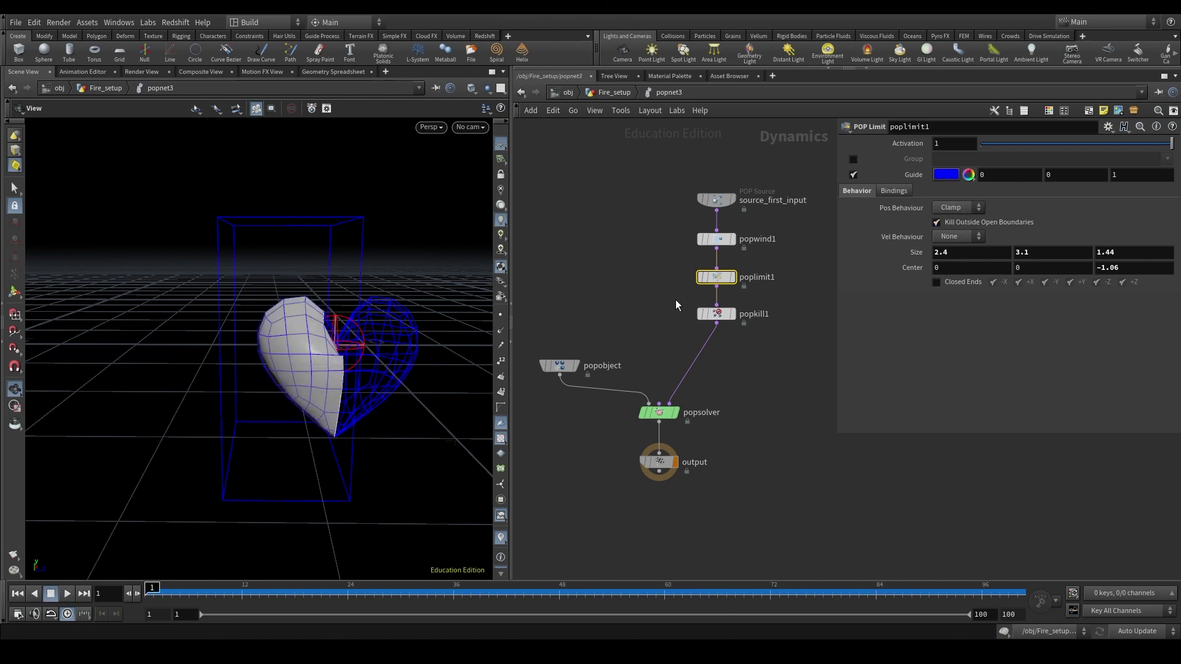
Review popkill1's bounding type options, choose Bounding Sphere, and examine its red guide at the center of the heart.
{"action": "left_click", "coordinate": [717, 314]}
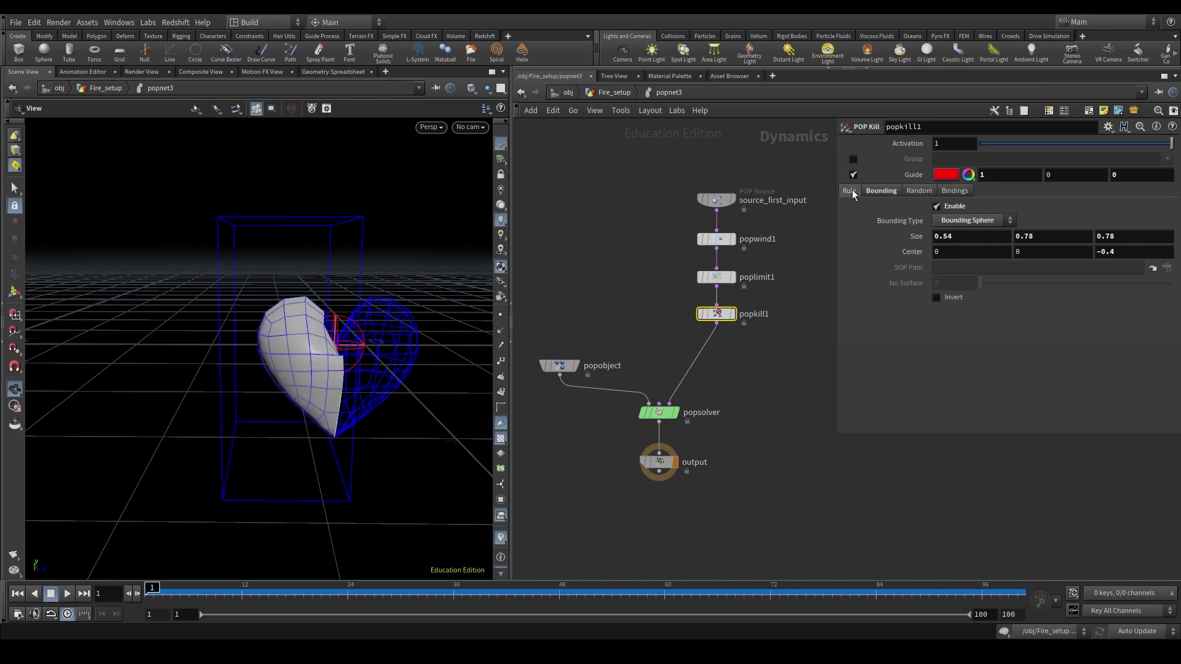
{"action": "left_click", "coordinate": [984, 219]}
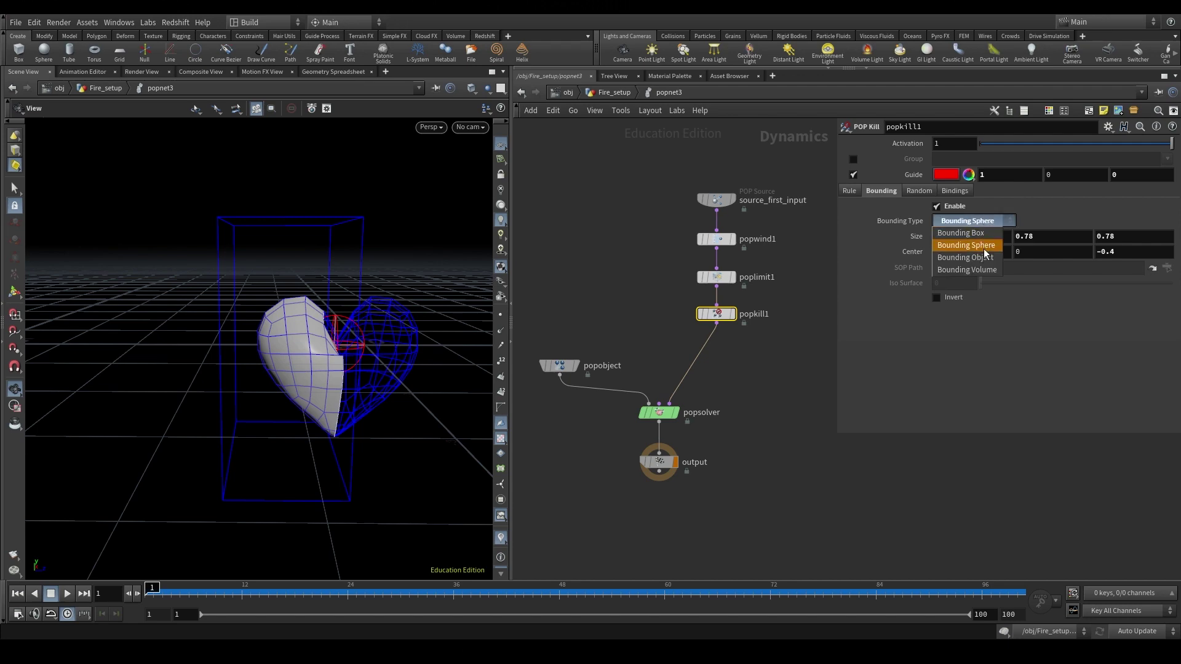
{"action": "left_click", "coordinate": [984, 243]}
{"action": "right_click_drag", "start_coordinate": [354, 322], "coordinate": [651, 274]}
{"action": "left_click_drag", "start_coordinate": [369, 333], "coordinate": [403, 364]}
{"action": "middle_click_drag", "start_coordinate": [404, 363], "coordinate": [246, 345]}
{"action": "left_click_drag", "start_coordinate": [246, 344], "coordinate": [328, 322]}
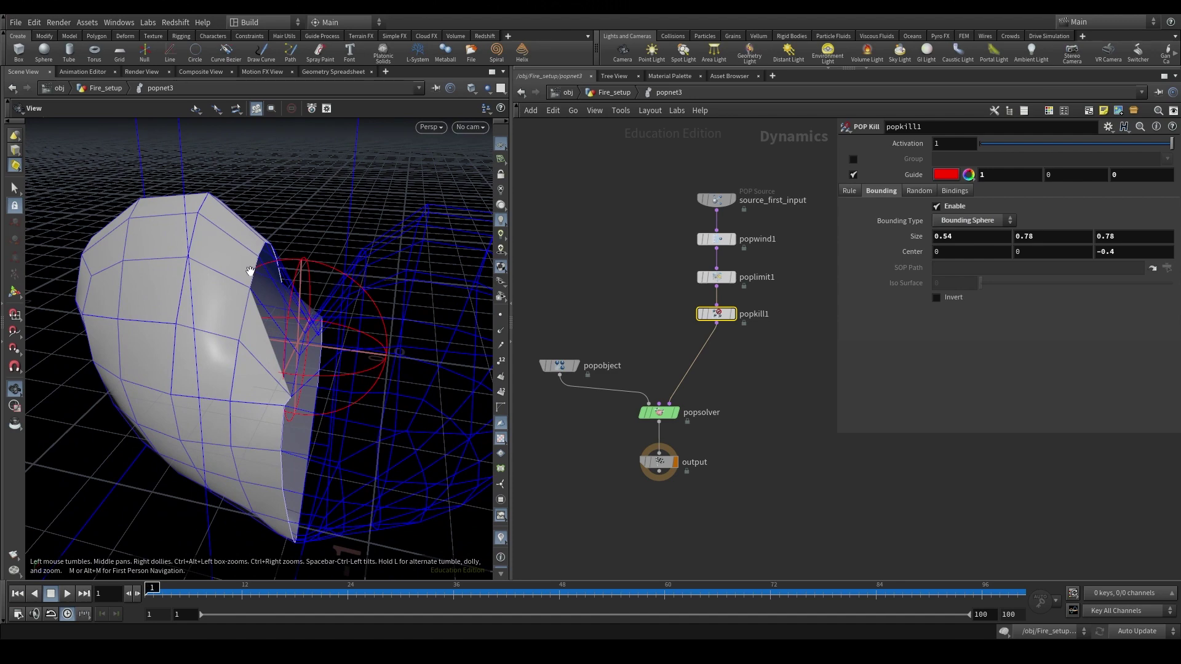
{"action": "right_click_drag", "start_coordinate": [340, 317], "coordinate": [258, 403]}
{"action": "left_click_drag", "start_coordinate": [259, 404], "coordinate": [315, 381]}
{"action": "middle_click_drag", "start_coordinate": [259, 381], "coordinate": [260, 382]}
{"action": "left_click_drag", "start_coordinate": [260, 381], "coordinate": [304, 360]}
{"action": "left_click", "coordinate": [761, 431]}
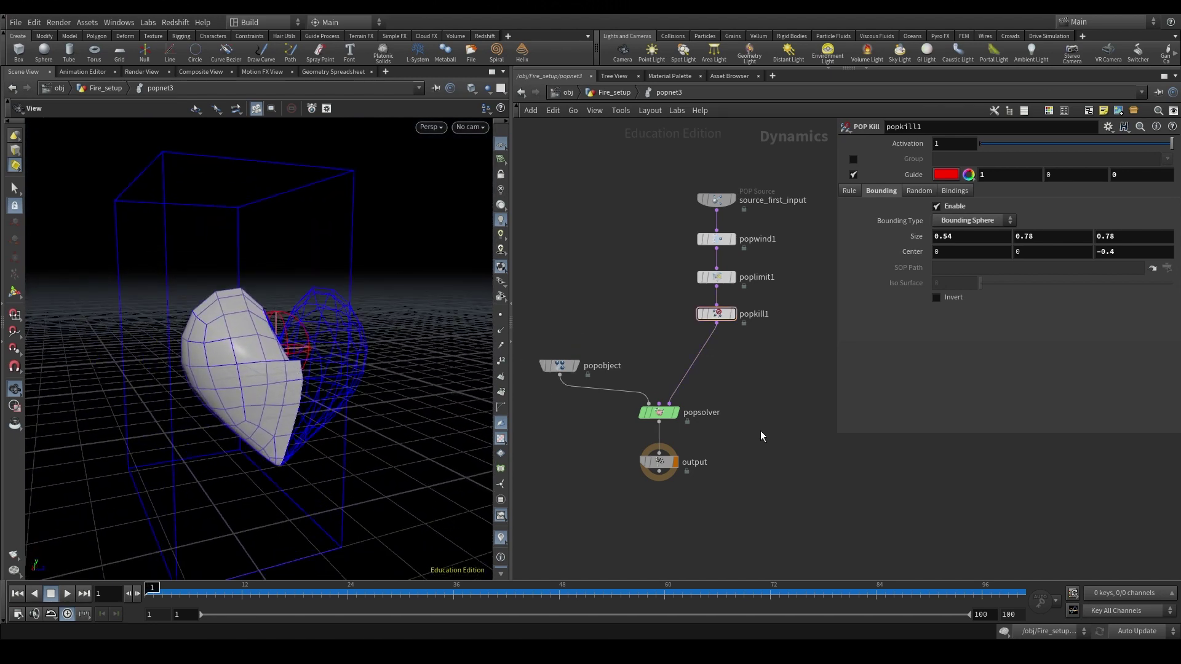
Return to the Fire_setup network, display popnet3, play its simulation, and rewind it.
{"action": "key", "text": "u"}
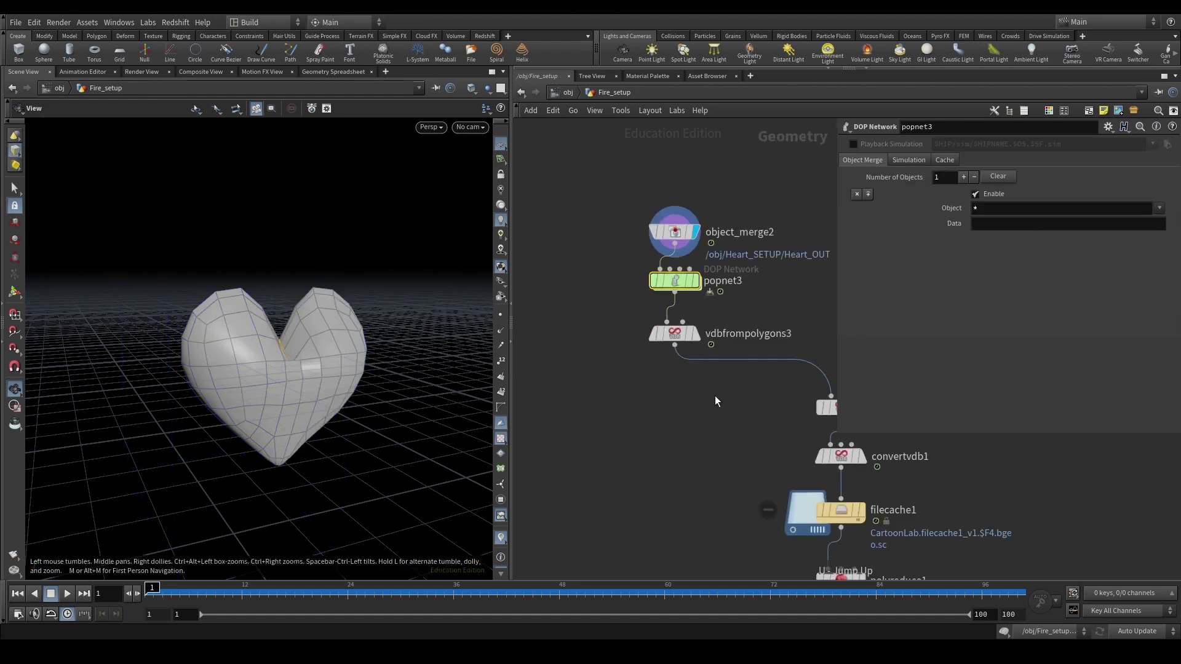
{"action": "left_click", "coordinate": [696, 282]}
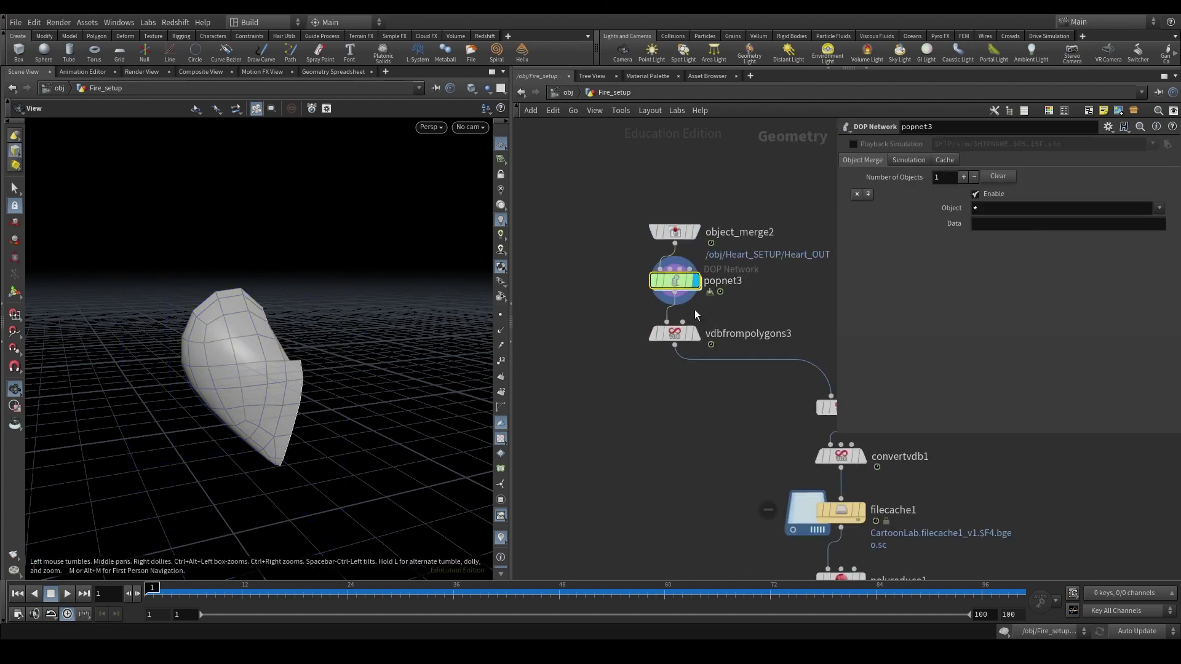
{"action": "key", "text": "Up"}
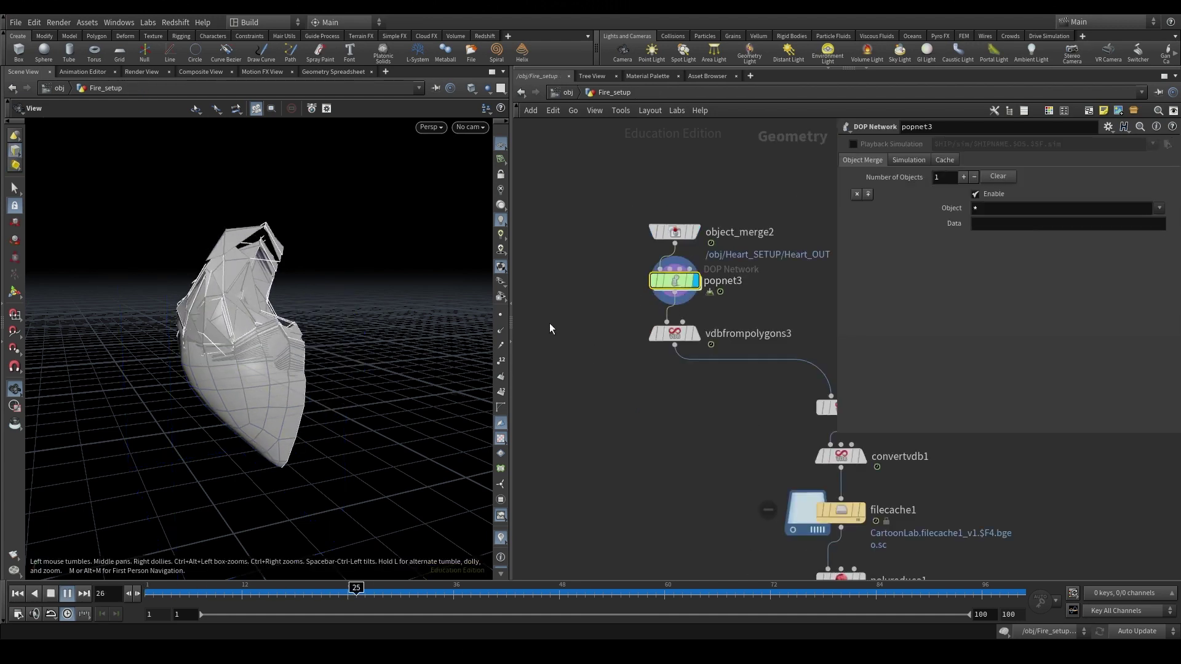
{"action": "key", "text": "ctrl+Up"}
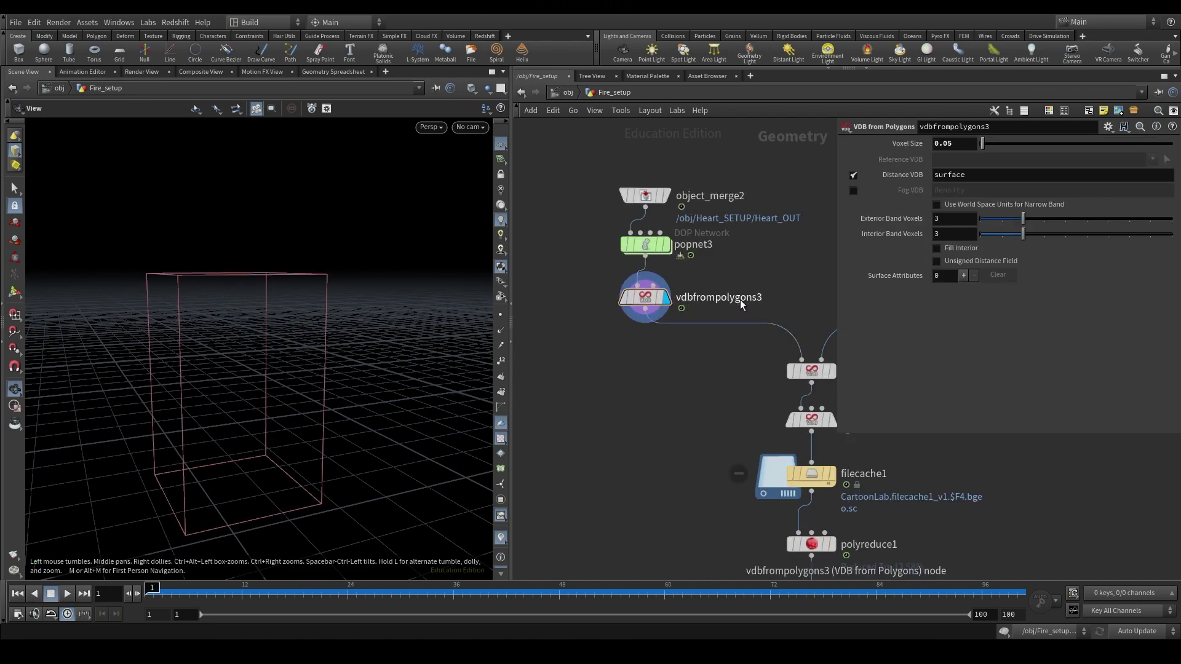
Add a VDB from Polygons node beside vdbfrompolygons3 in Fire_setup.
{"action": "key", "text": "Tab"}
{"action": "type", "text": "vdb from po"}
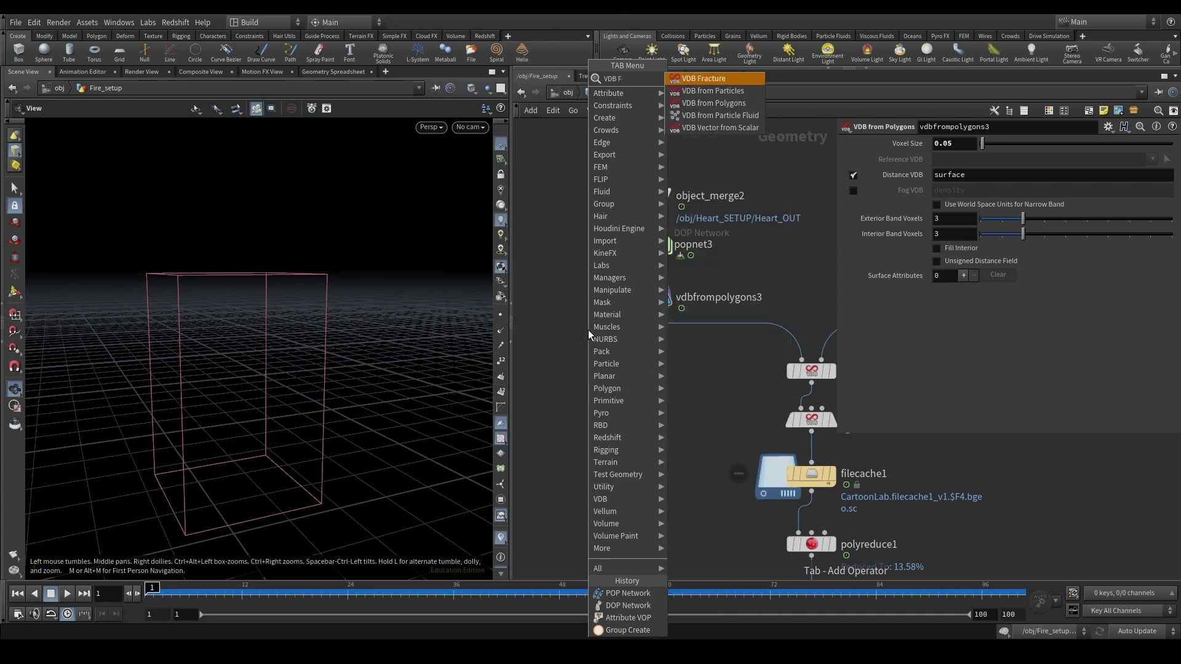
{"action": "key", "text": "Return"}
{"action": "left_click", "coordinate": [588, 329]}
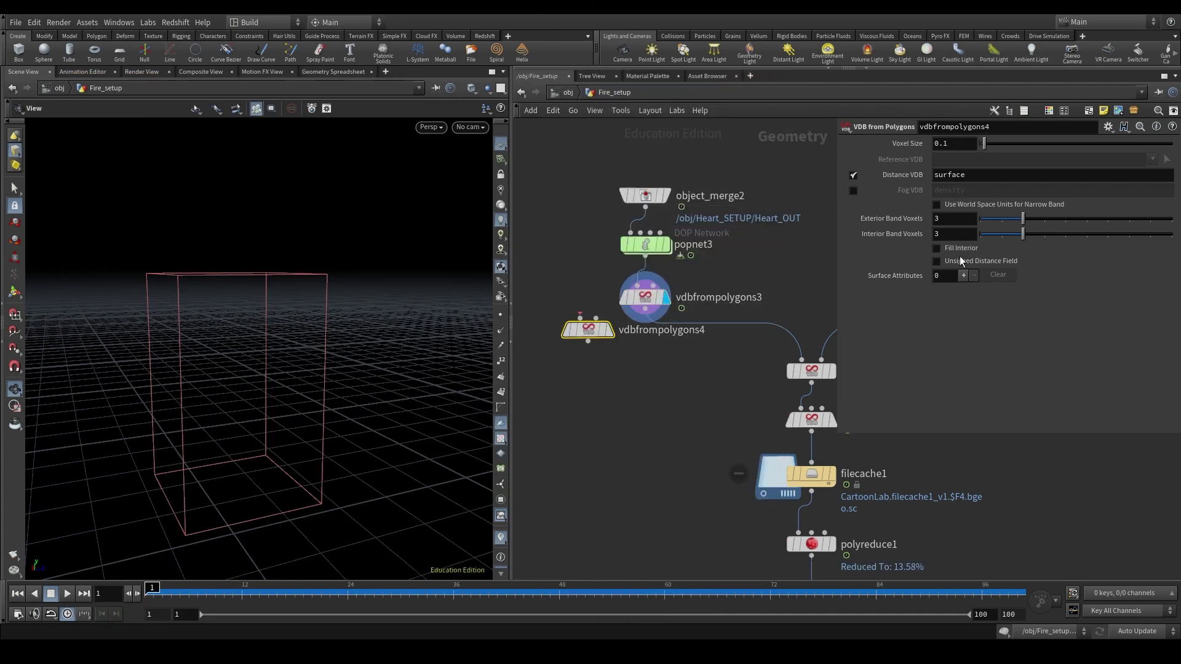
Review vdbfrompolygons3's settings and play the simulation of its VDB surface.
{"action": "left_click", "coordinate": [645, 297]}
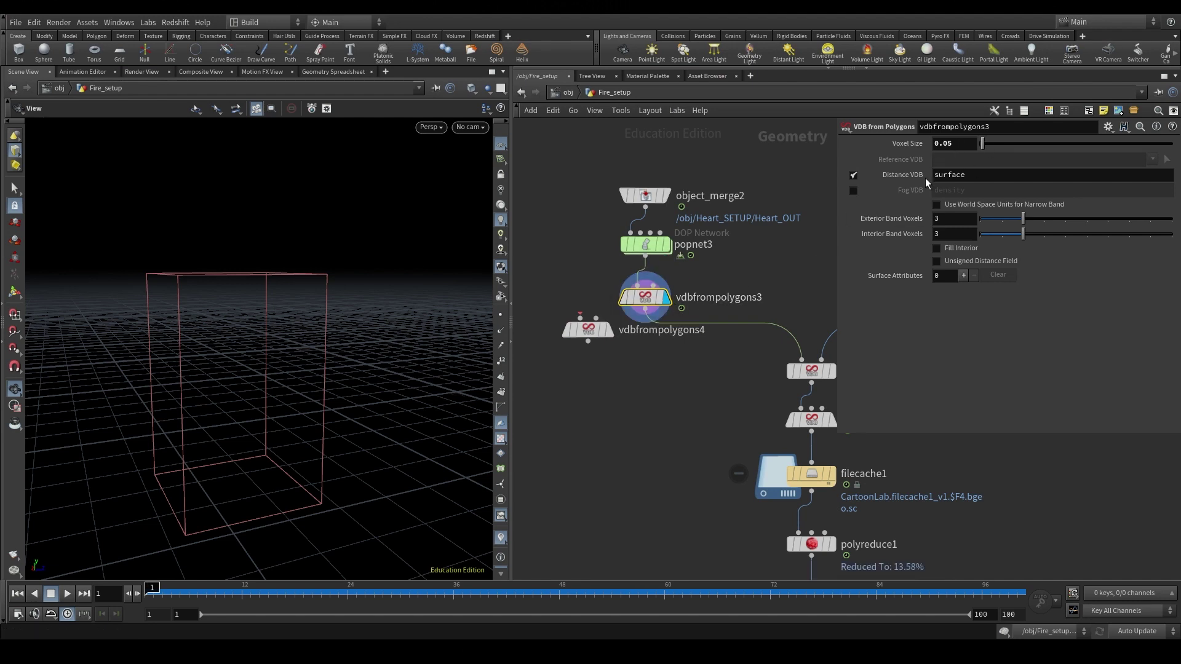
{"action": "key", "text": "Up"}
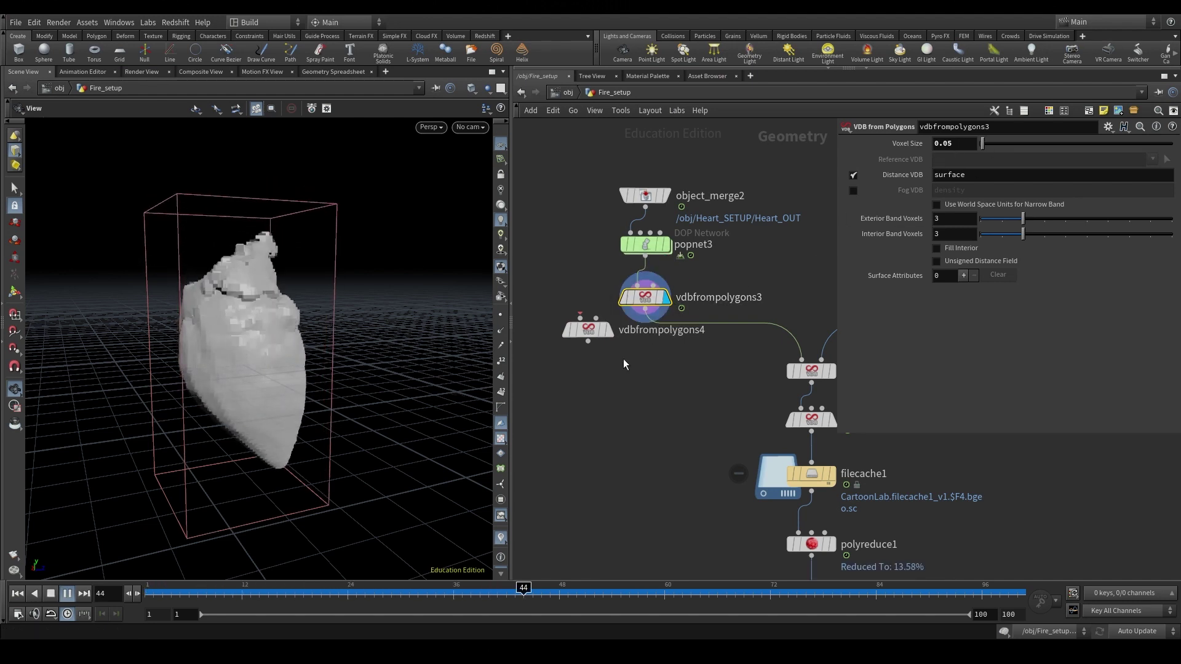
{"action": "mouse_move", "coordinate": [630, 362]}
{"action": "middle_mouse_down"}
{"action": "mouse_move", "coordinate": [644, 381]}
{"action": "mouse_move", "coordinate": [626, 371]}
{"action": "middle_mouse_up"}
{"action": "key", "text": "Up"}
Place a copy of the VDB from Polygons node between the two branches, and delete vdbfrompolygons5 and vdbfrompolygons4.
{"action": "scroll", "coordinate": [644, 257], "scroll_direction": "down", "scroll_amount": 3}
{"action": "left_click_drag", "start_coordinate": [637, 223], "coordinate": [685, 295]}
{"action": "left_click_drag", "start_coordinate": [705, 177], "coordinate": [688, 278]}
{"action": "key", "text": "Delete"}
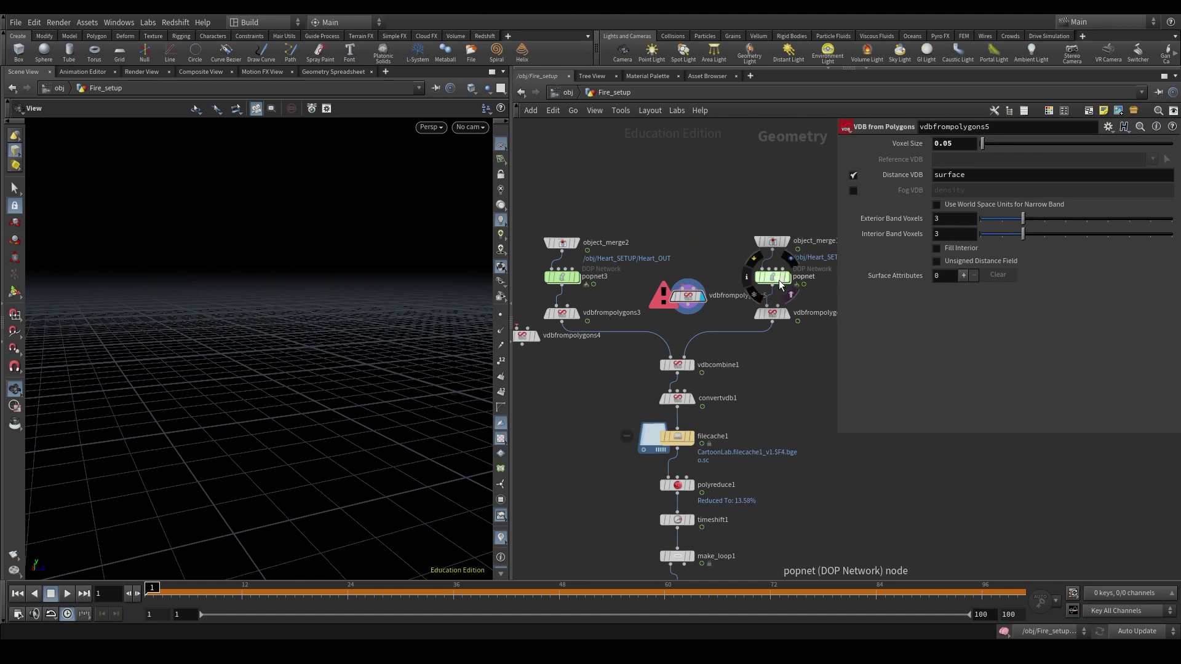
{"action": "key", "text": "Delete"}
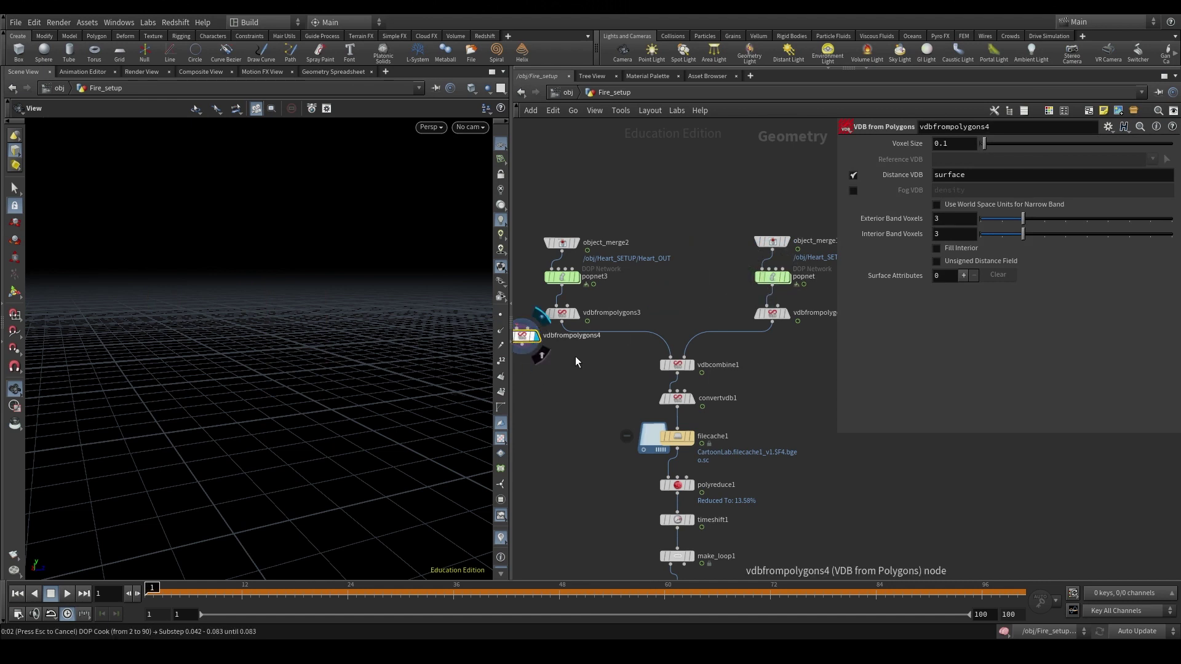
{"action": "key", "text": "Delete"}
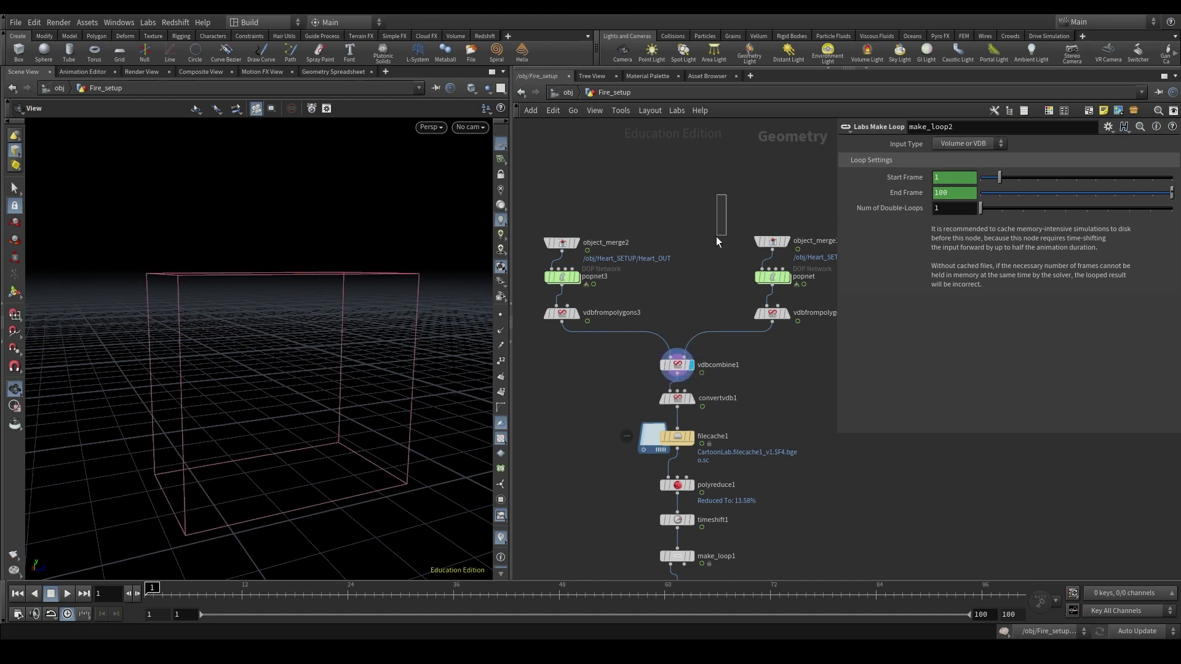
Open the popnet network of the other heart half and review poplimit1's settings.
{"action": "middle_click_drag", "start_coordinate": [690, 257], "coordinate": [674, 259]}
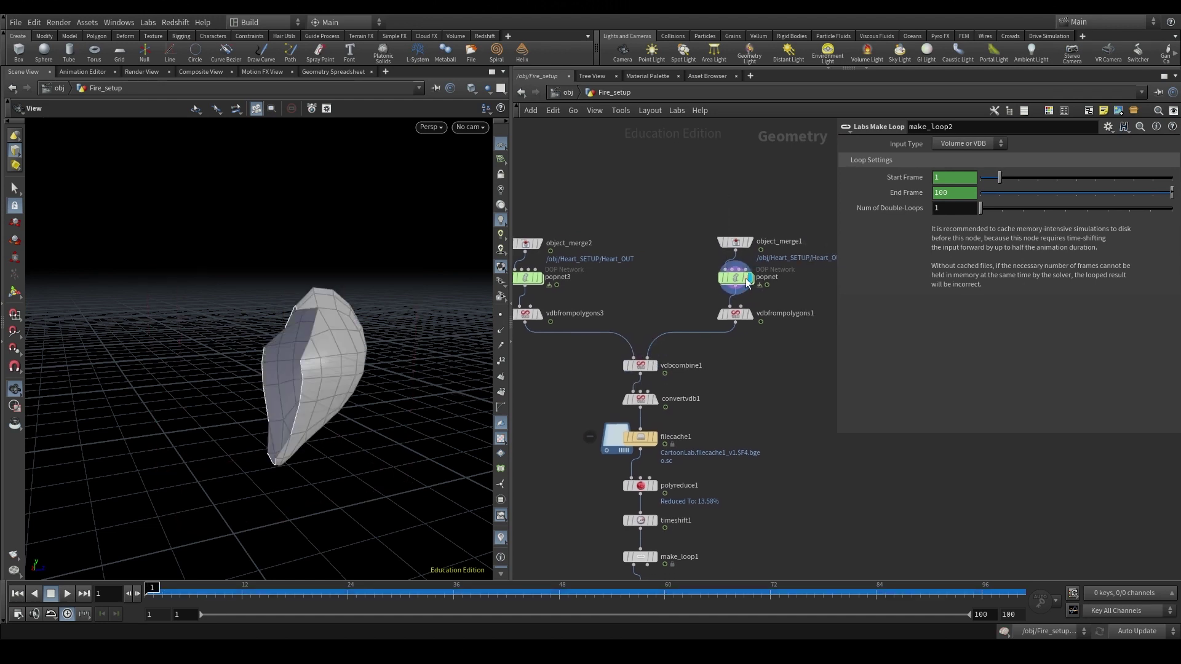
{"action": "double_click", "coordinate": [729, 280]}
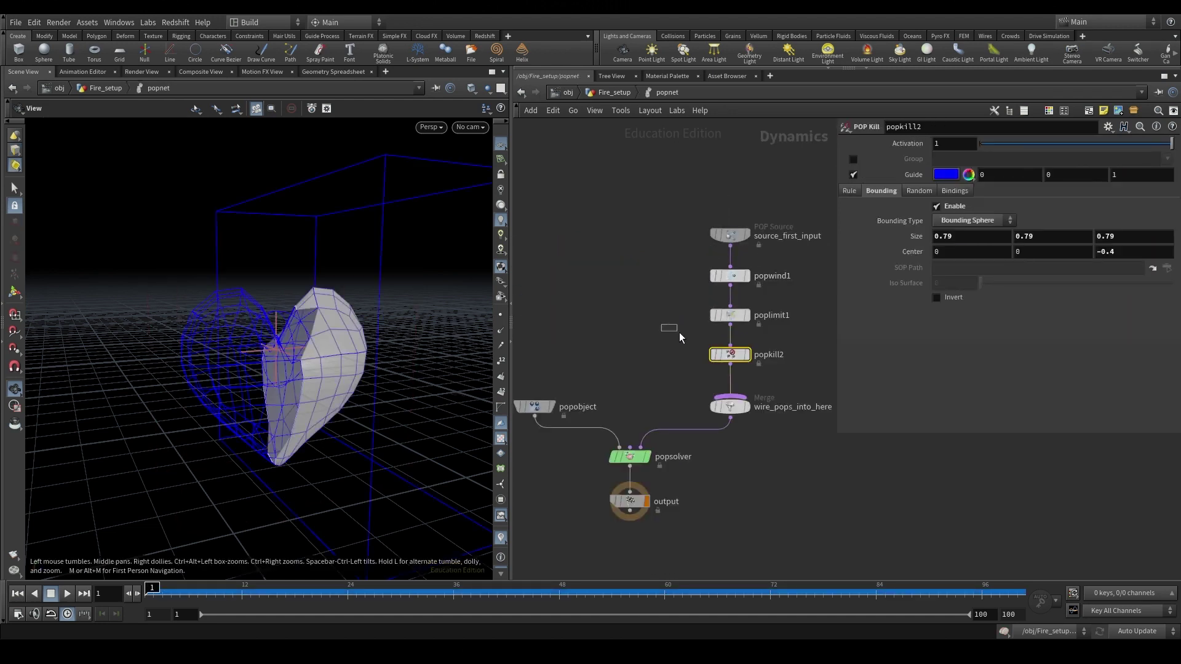
{"action": "left_click", "coordinate": [738, 317]}
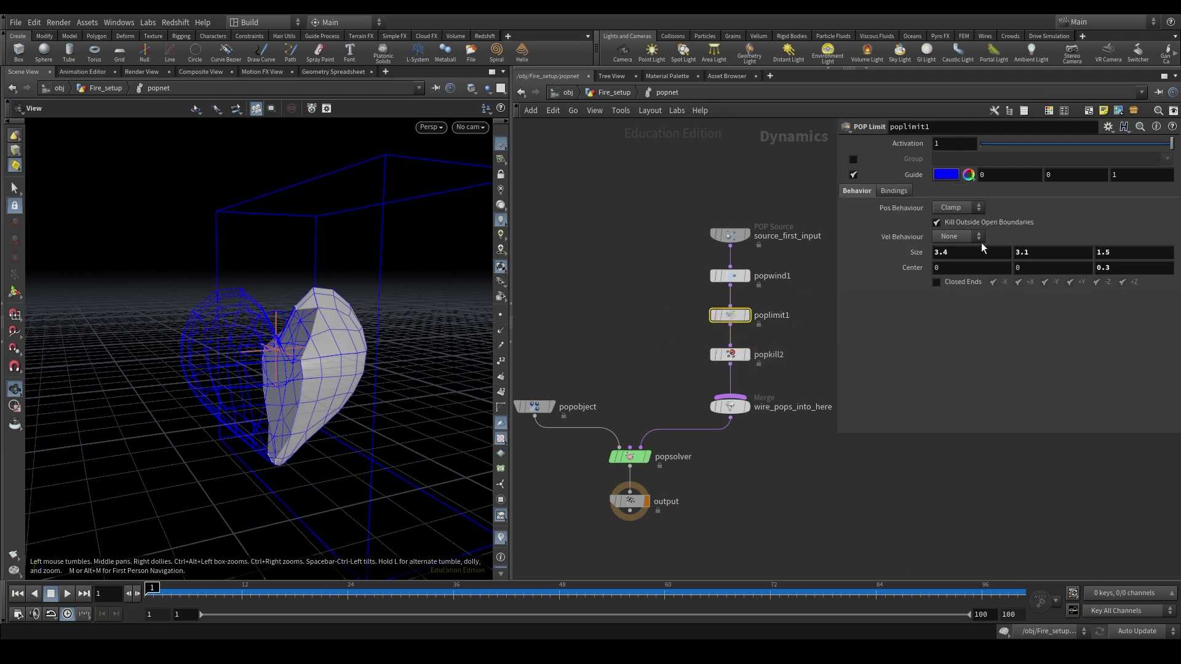
Try adjusting poplimit1's size and center in popnet, undo the changes, and view its bounding box around the heart.
{"action": "middle_click_drag", "start_coordinate": [963, 256], "coordinate": [952, 269]}
{"action": "key", "text": "ctrl+z"}
{"action": "middle_click_drag", "start_coordinate": [1129, 268], "coordinate": [1129, 268]}
{"action": "key", "text": "ctrl+z"}
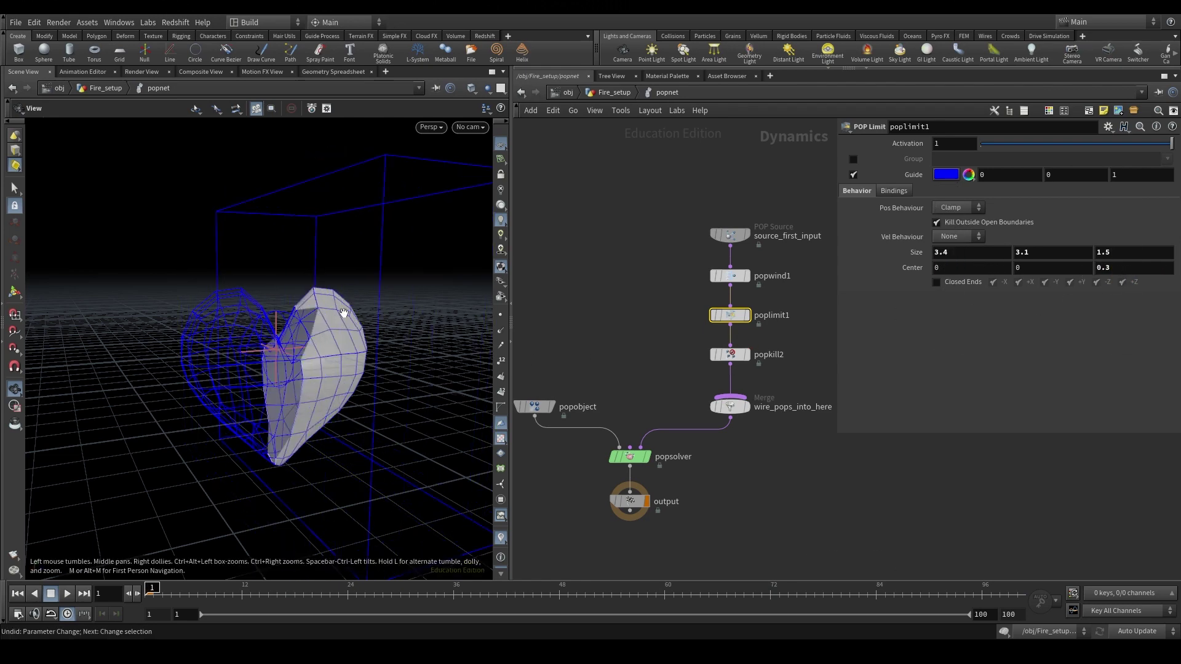
{"action": "left_click_drag", "start_coordinate": [343, 313], "coordinate": [594, 331]}
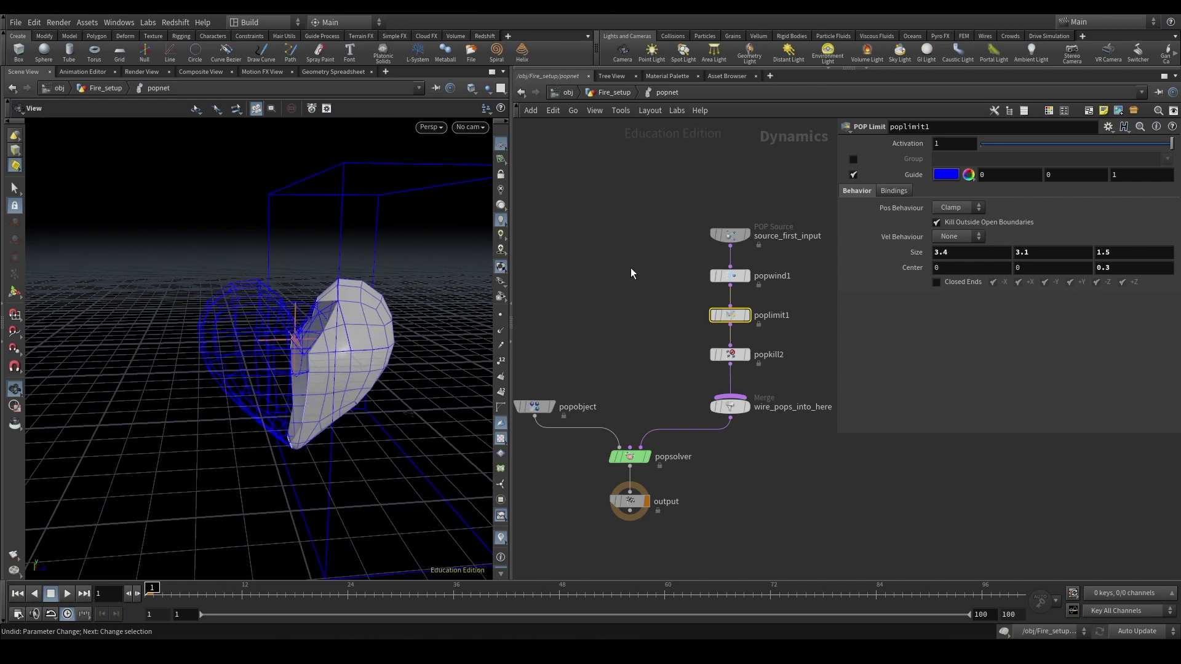
Return to the Fire_setup network and display vdbcombine1, which joins the two heart branches.
{"action": "key", "text": "u"}
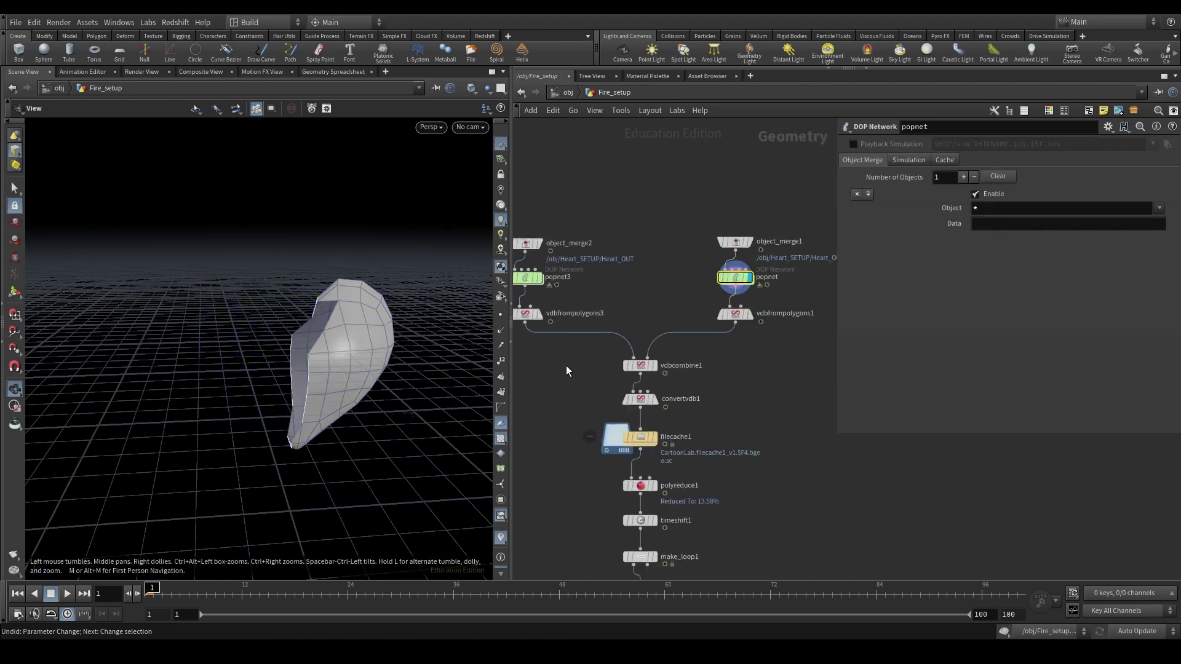
{"action": "left_click", "coordinate": [641, 365]}
{"action": "key", "text": "r"}
Add a VDB Combine node beside vdbcombine1 and compare the operation settings of both nodes.
{"action": "key", "text": "Tab"}
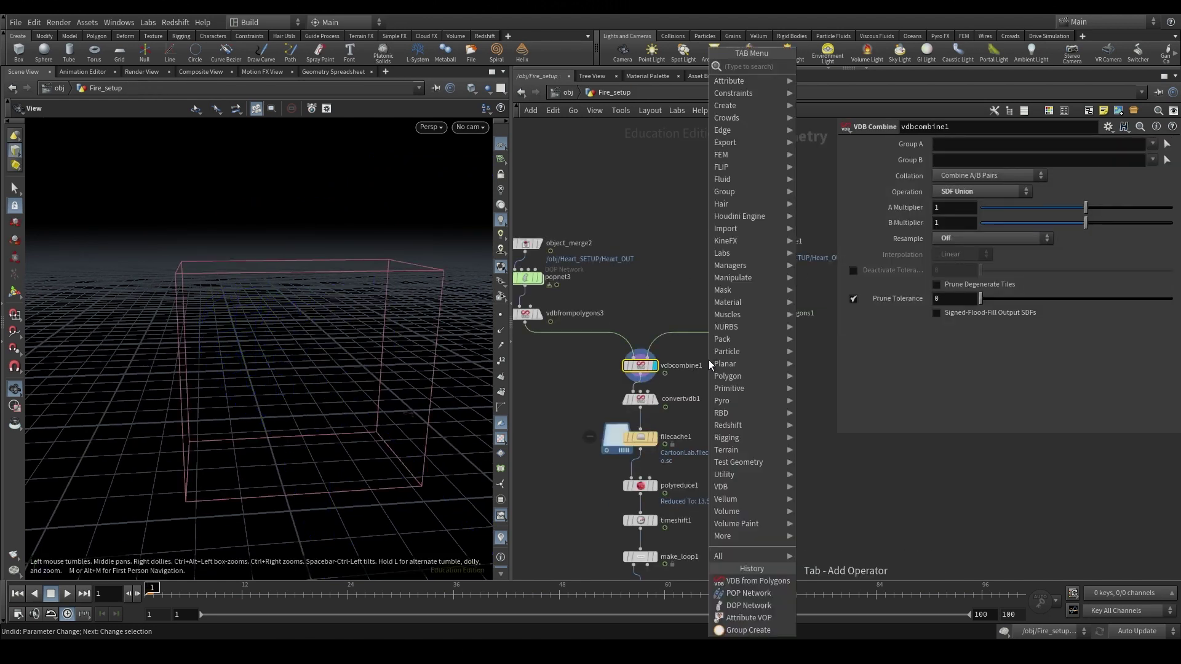
{"action": "type", "text": "vdbcom"}
{"action": "key", "text": "Return"}
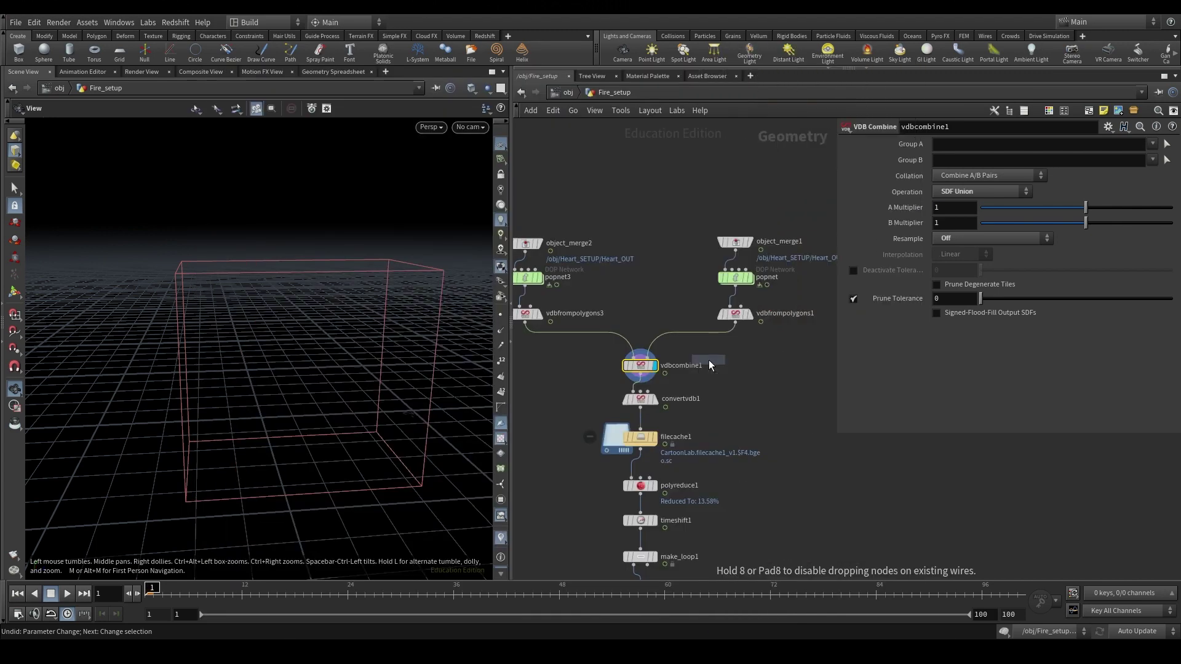
{"action": "left_click", "coordinate": [744, 364]}
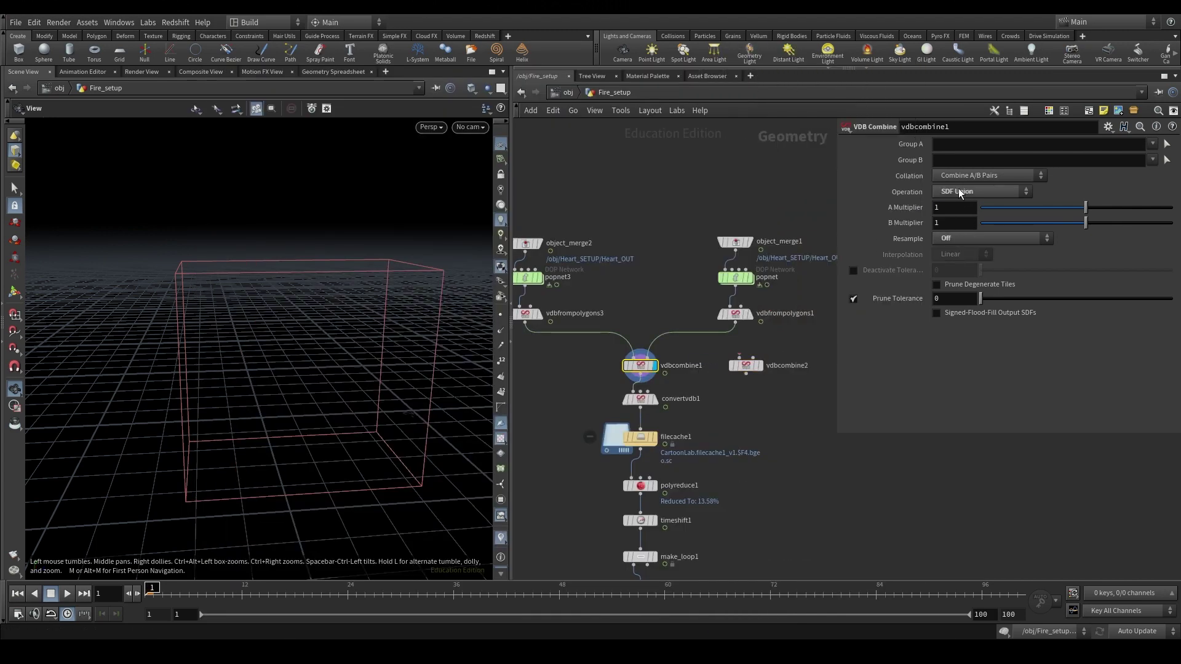
{"action": "left_click", "coordinate": [733, 364]}
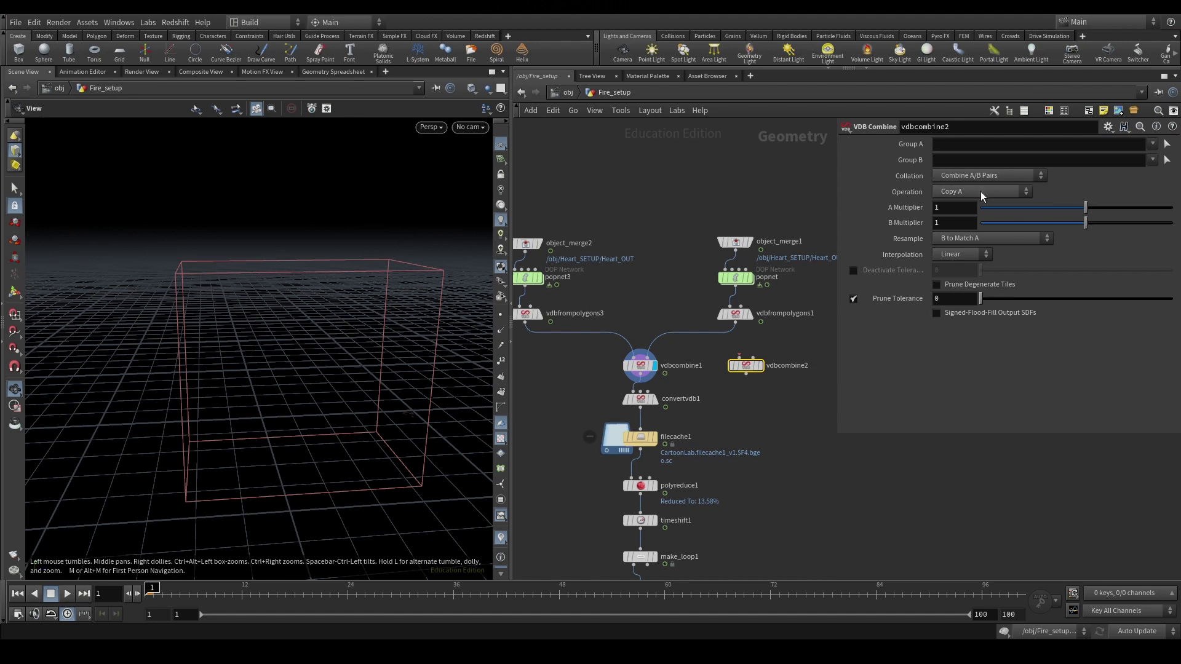
{"action": "left_click", "coordinate": [640, 365]}
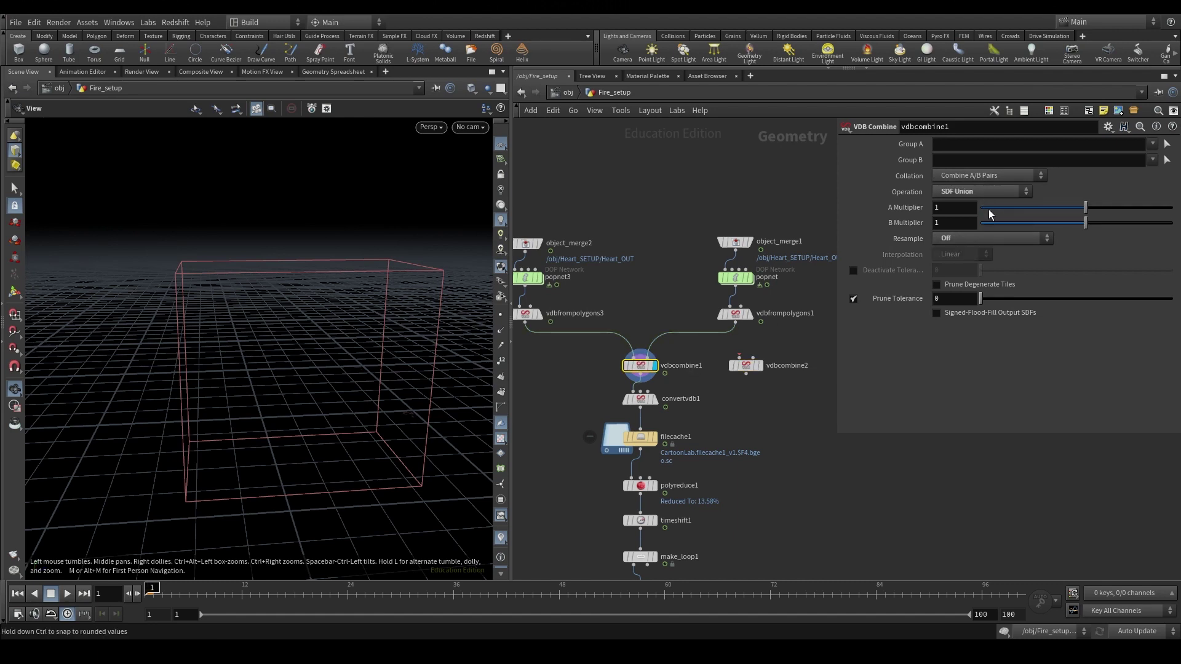
Review vdbcombine1's operation options and play the animation of the combined heart from the first frame.
{"action": "left_click", "coordinate": [981, 192]}
{"action": "left_click", "coordinate": [983, 340]}
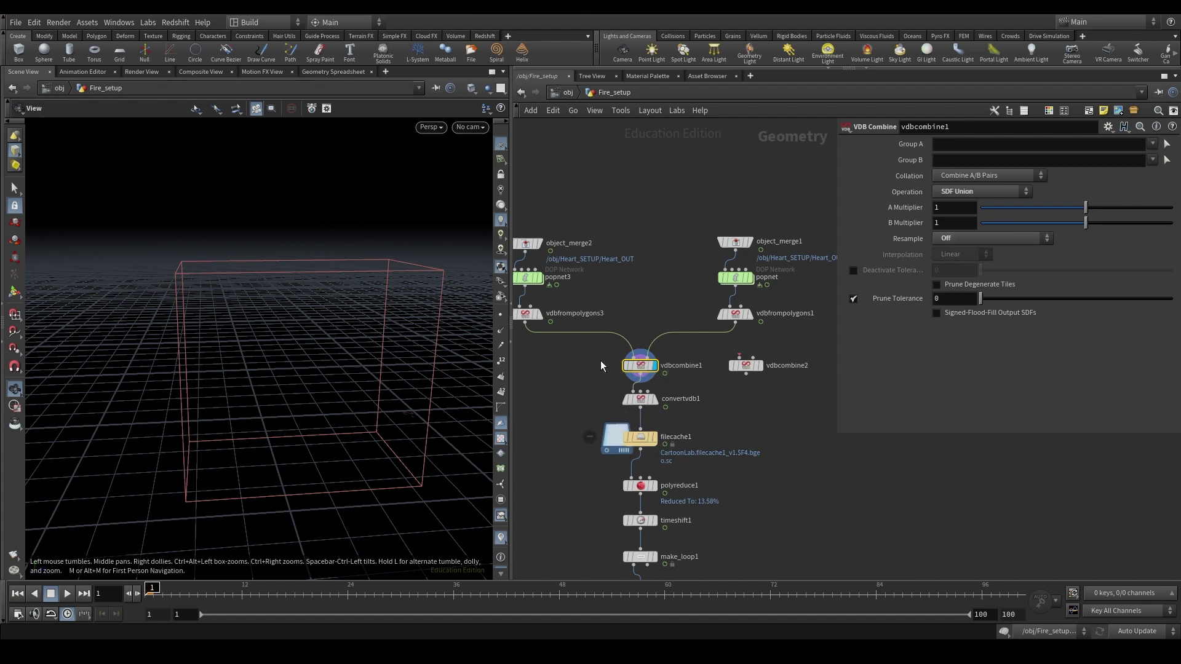
{"action": "key", "text": "Up"}
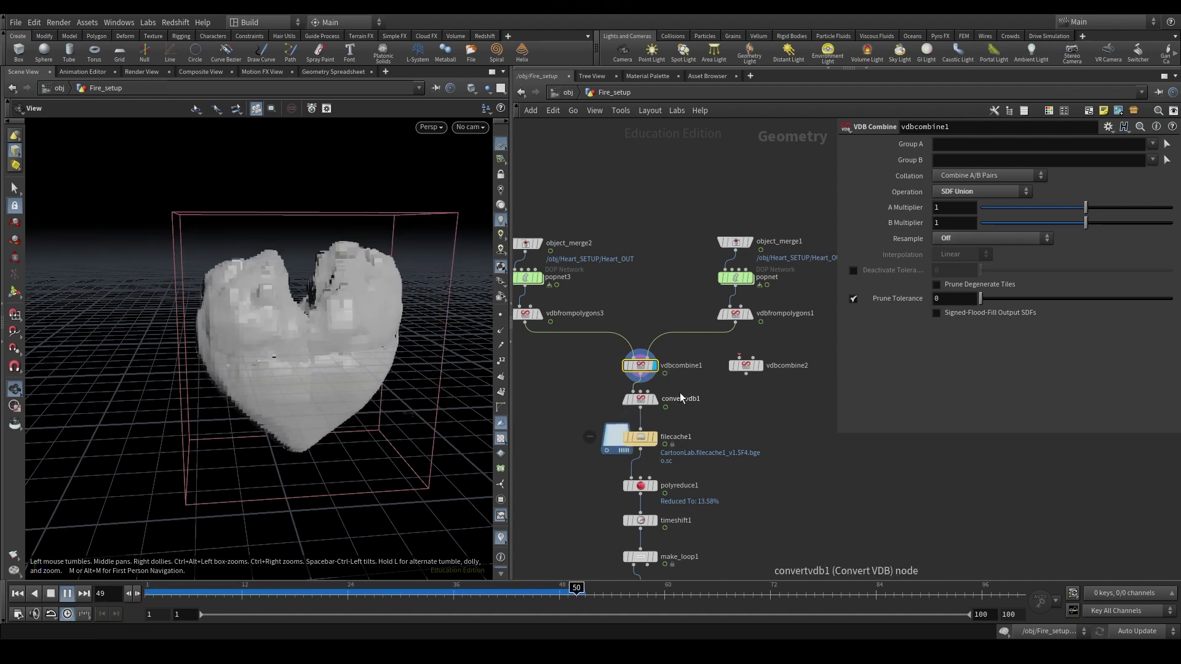
{"action": "key", "text": "ctrl+Up"}
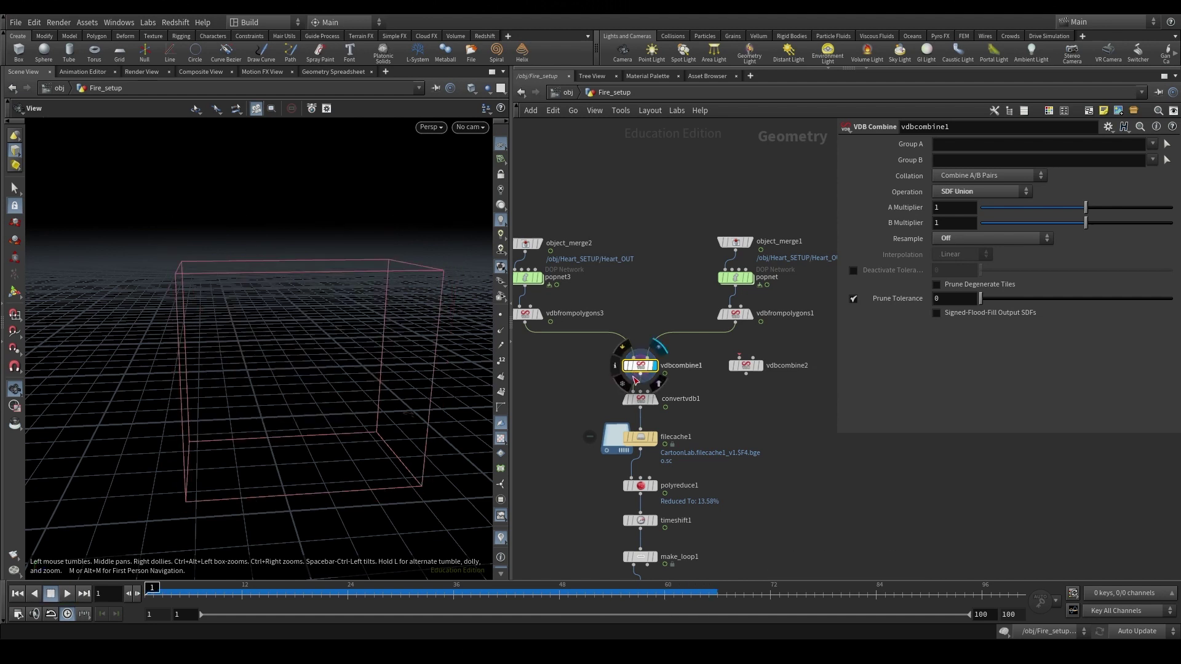
Display convertvdb1, check its Convert To options, and play the polygon heart's animation before returning to the first frame.
{"action": "left_click", "coordinate": [644, 401]}
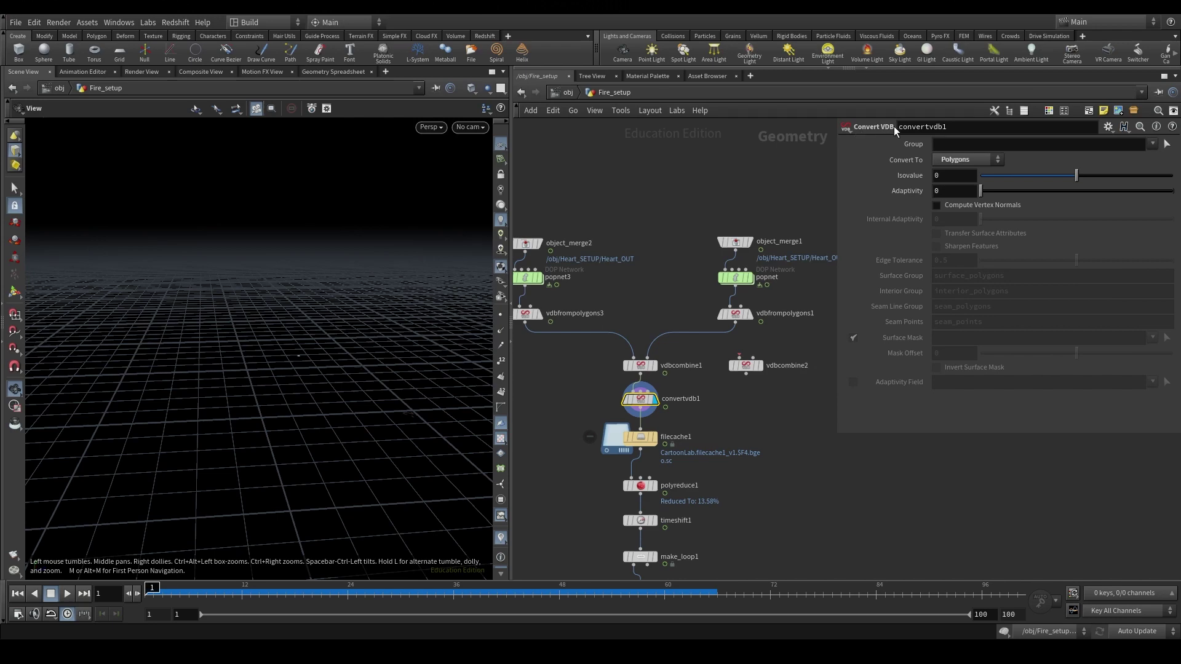
{"action": "left_click", "coordinate": [963, 163]}
{"action": "left_click", "coordinate": [963, 163]}
{"action": "key", "text": "Up"}
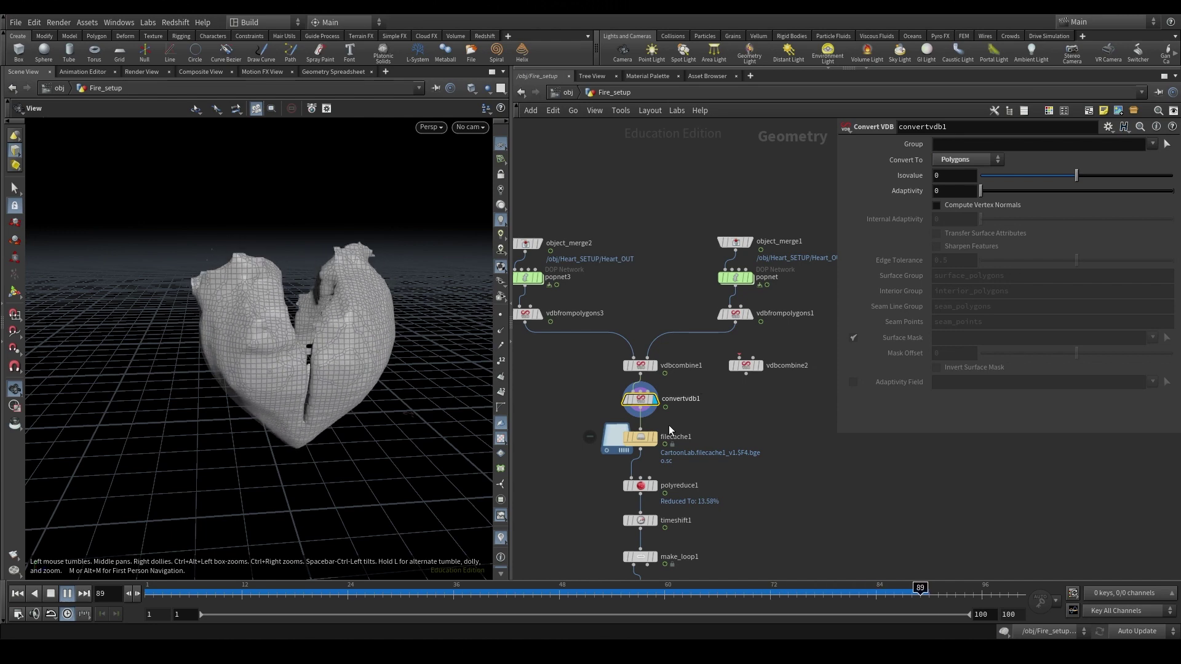
{"action": "key", "text": "Up"}
{"action": "key", "text": "ctrl+Left"}
Add a File Cache node beside filecache1, connect it to convertvdb1's output, and compare the settings of both caches.
{"action": "left_click", "coordinate": [643, 438]}
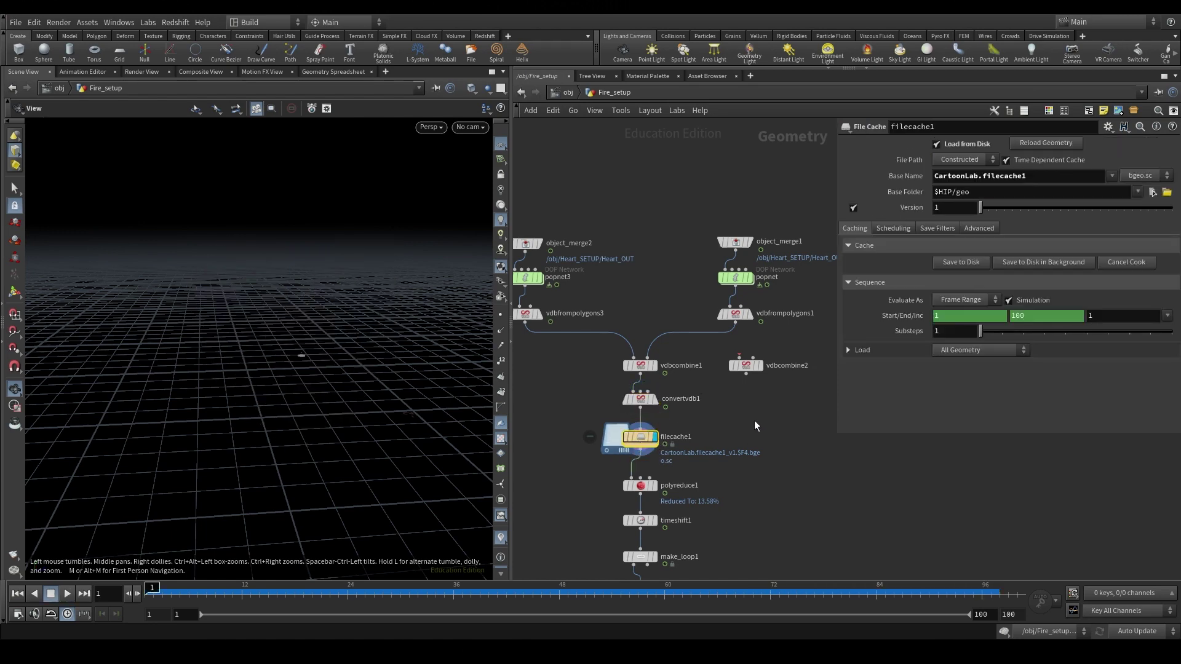
{"action": "key", "text": "Tab"}
{"action": "type", "text": "fileca"}
{"action": "key", "text": "Return"}
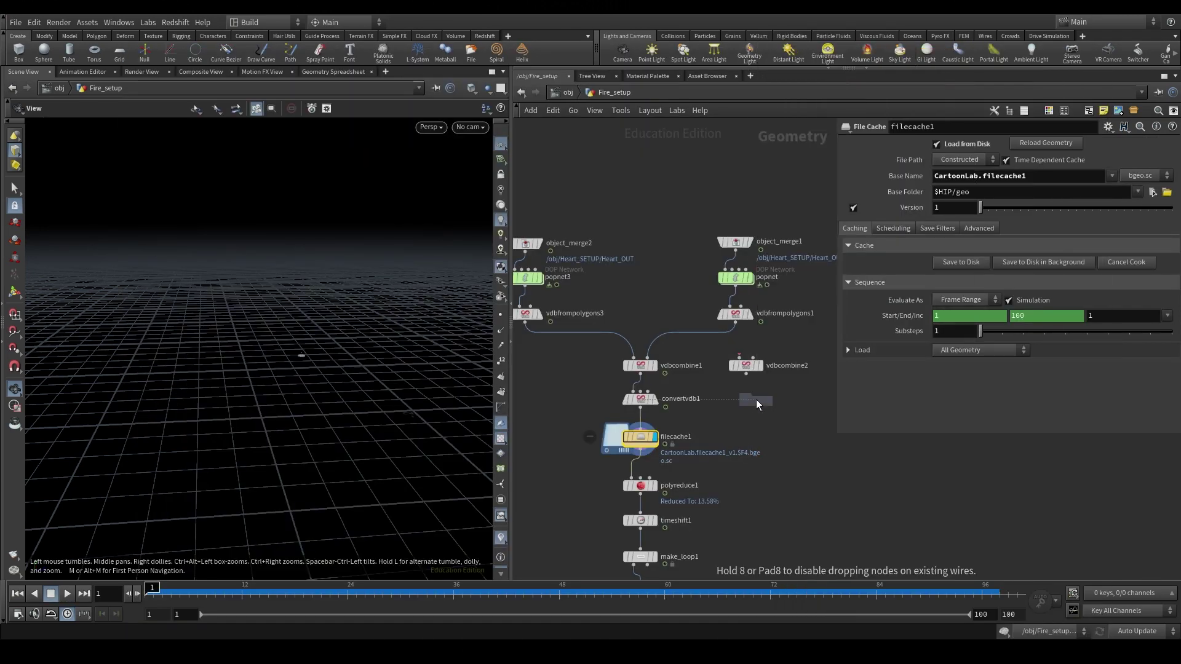
{"action": "left_click", "coordinate": [759, 437]}
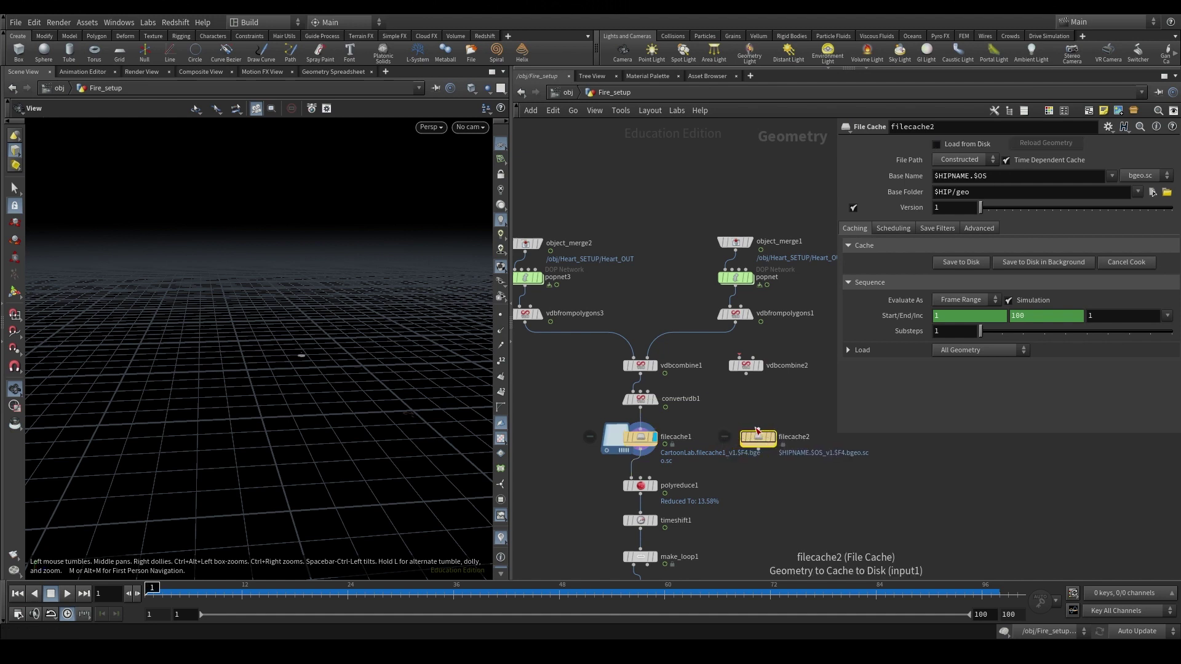
{"action": "left_click_drag", "start_coordinate": [758, 428], "coordinate": [653, 404]}
{"action": "left_click", "coordinate": [643, 442]}
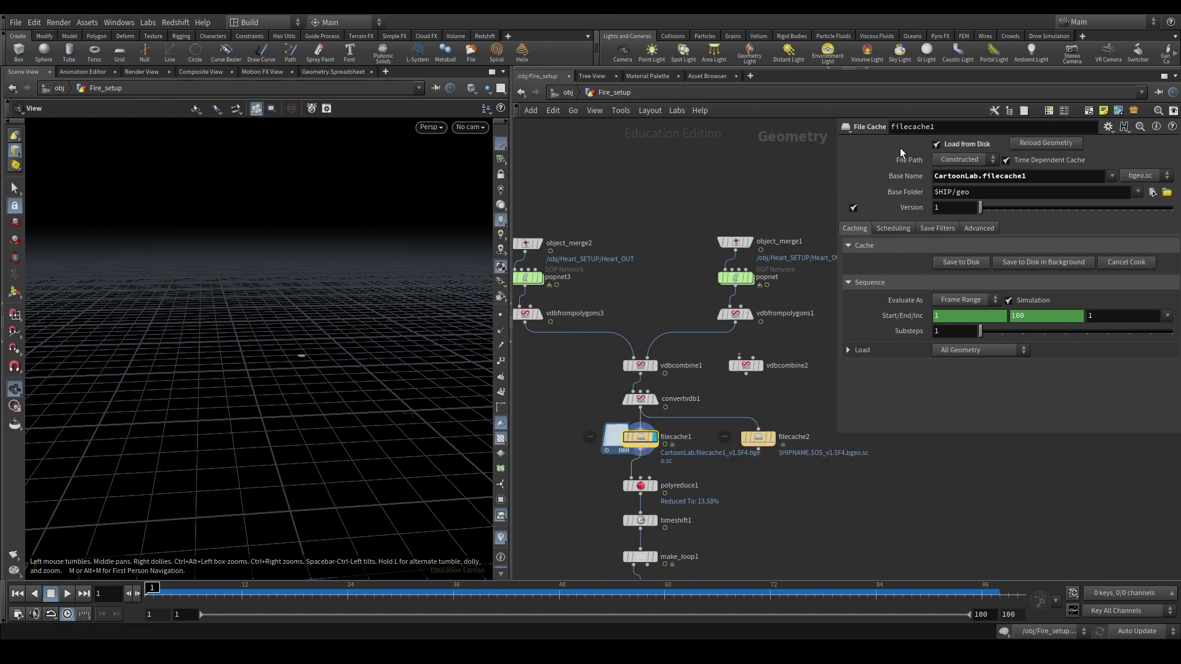
{"action": "left_click", "coordinate": [798, 435]}
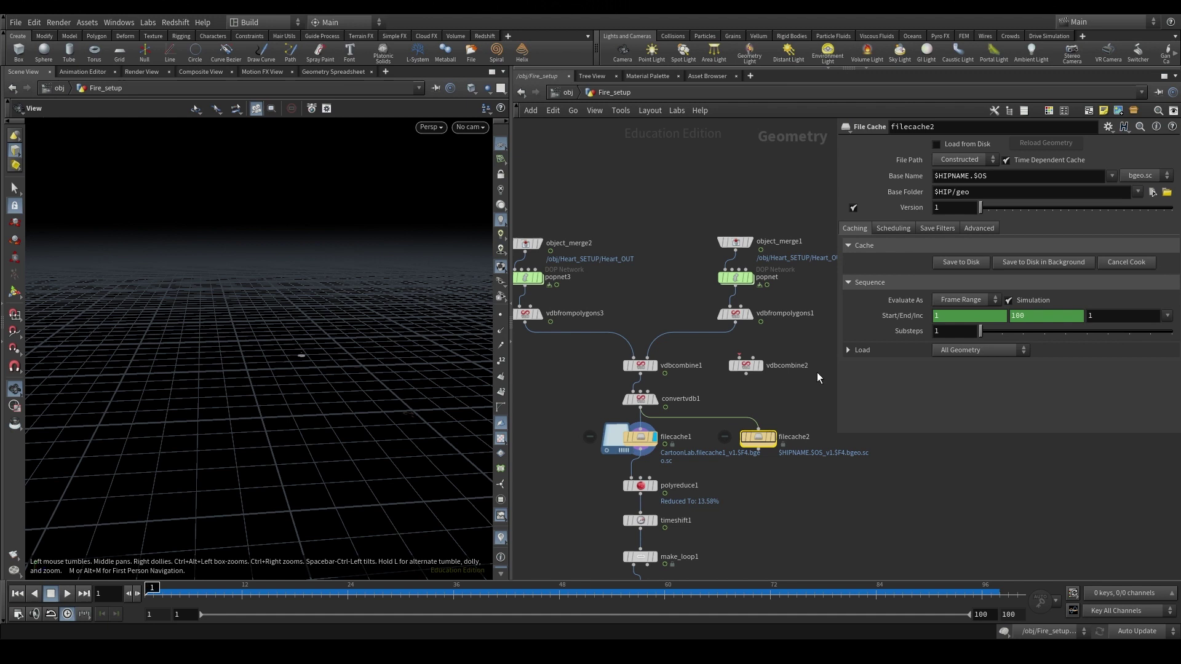
Rename filecache1 to SIM_CACHE and select it.
{"action": "double_click", "coordinate": [676, 437]}
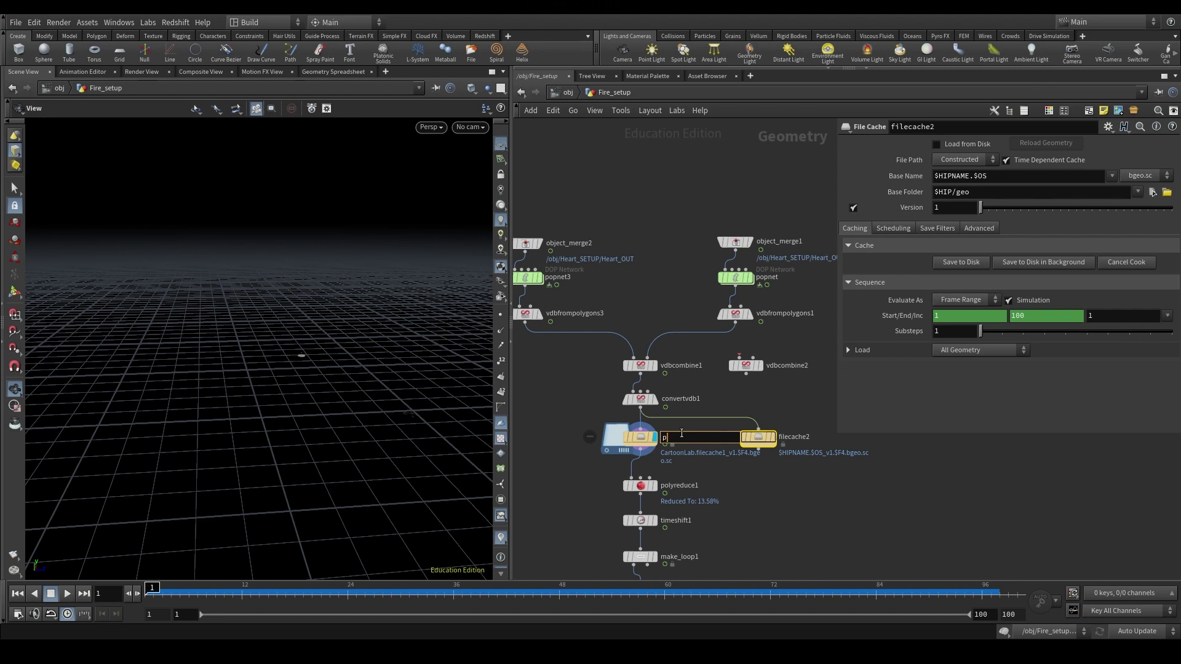
{"action": "key", "text": "Return"}
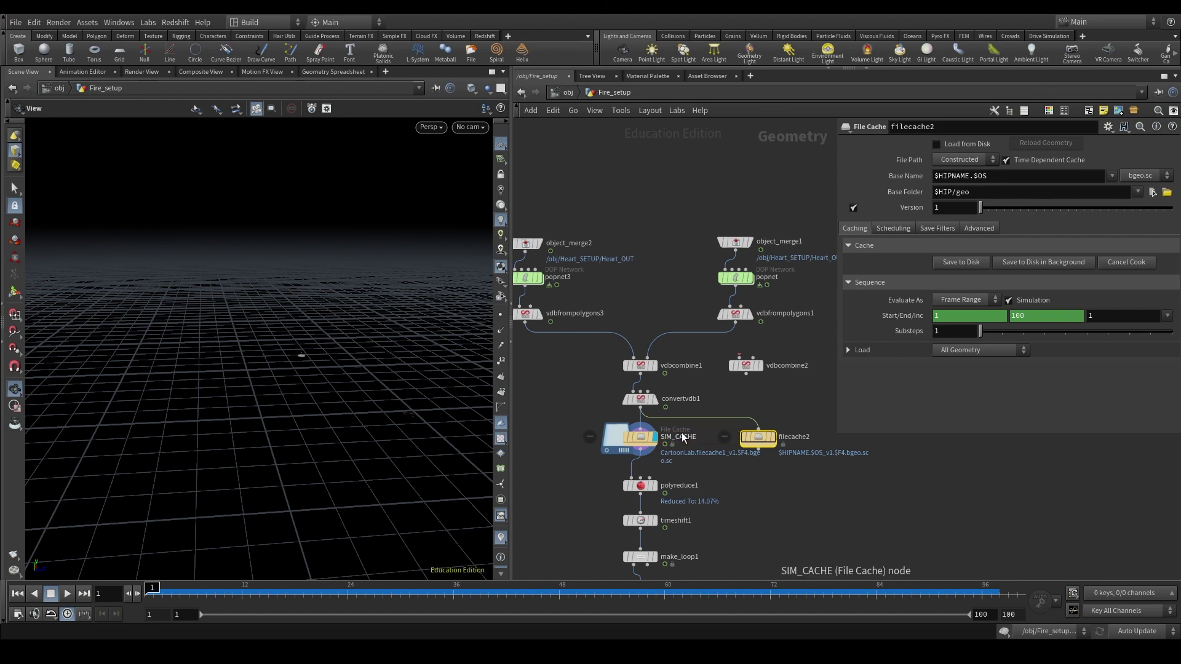
{"action": "left_click", "coordinate": [657, 438]}
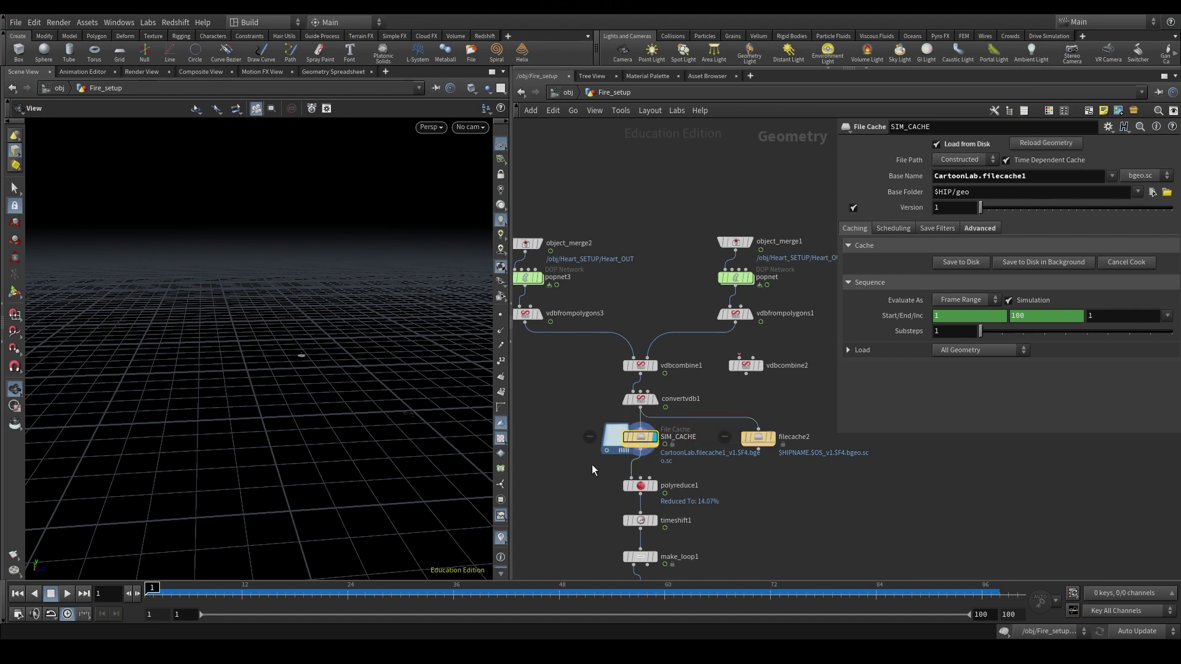
Play SIM_CACHE's cached heart simulation and scrub through its timeline.
{"action": "middle_click_drag", "start_coordinate": [592, 470], "coordinate": [610, 390]}
{"action": "left_click", "coordinate": [684, 409]}
{"action": "left_click", "coordinate": [670, 358]}
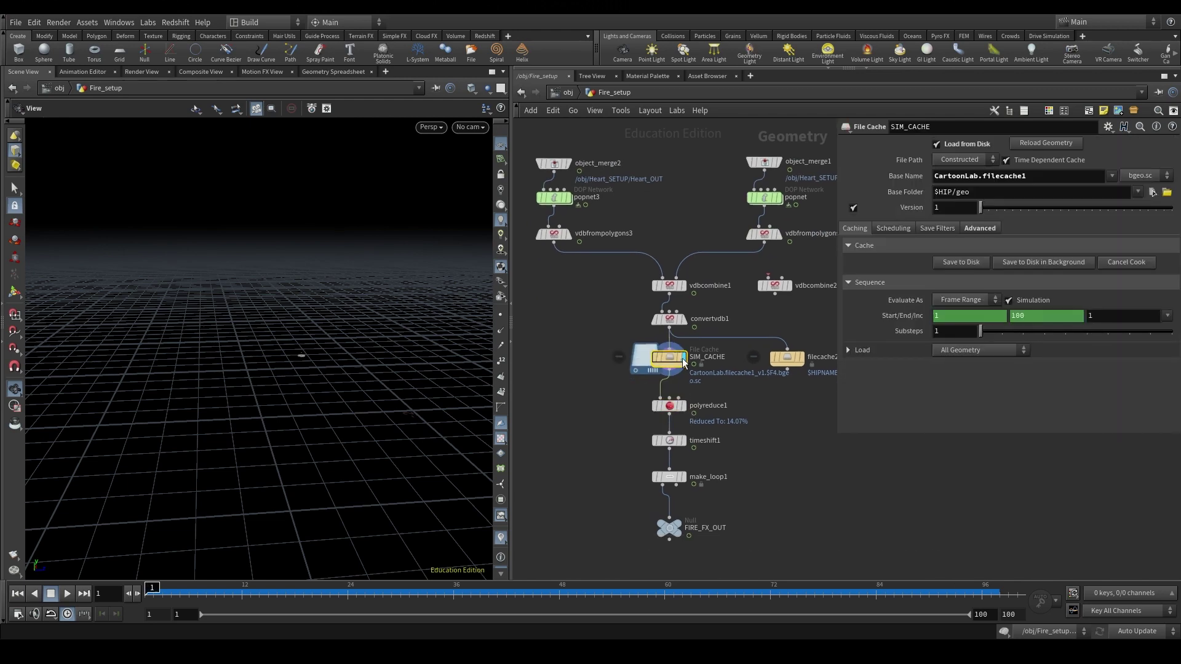
{"action": "key", "text": "Up"}
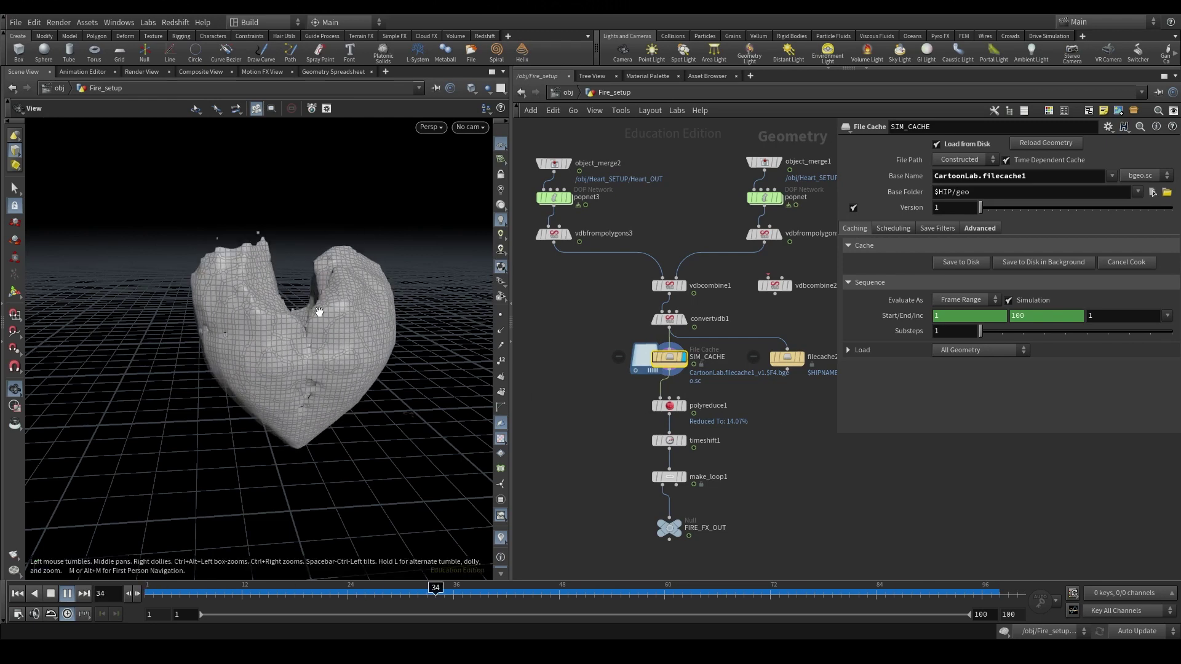
{"action": "left_click", "coordinate": [155, 589]}
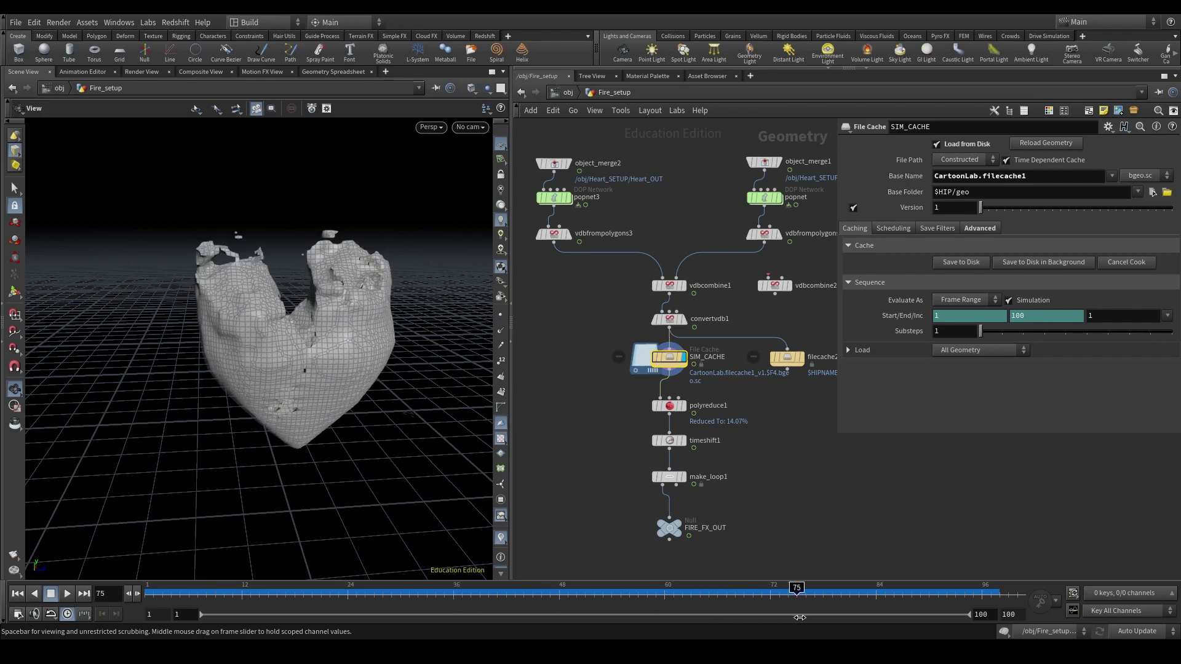
Open SIM_CACHE's node info pinned with automatic refresh, and scrub to frame 25 to examine its geometry counts.
{"action": "middle_click", "coordinate": [675, 369]}
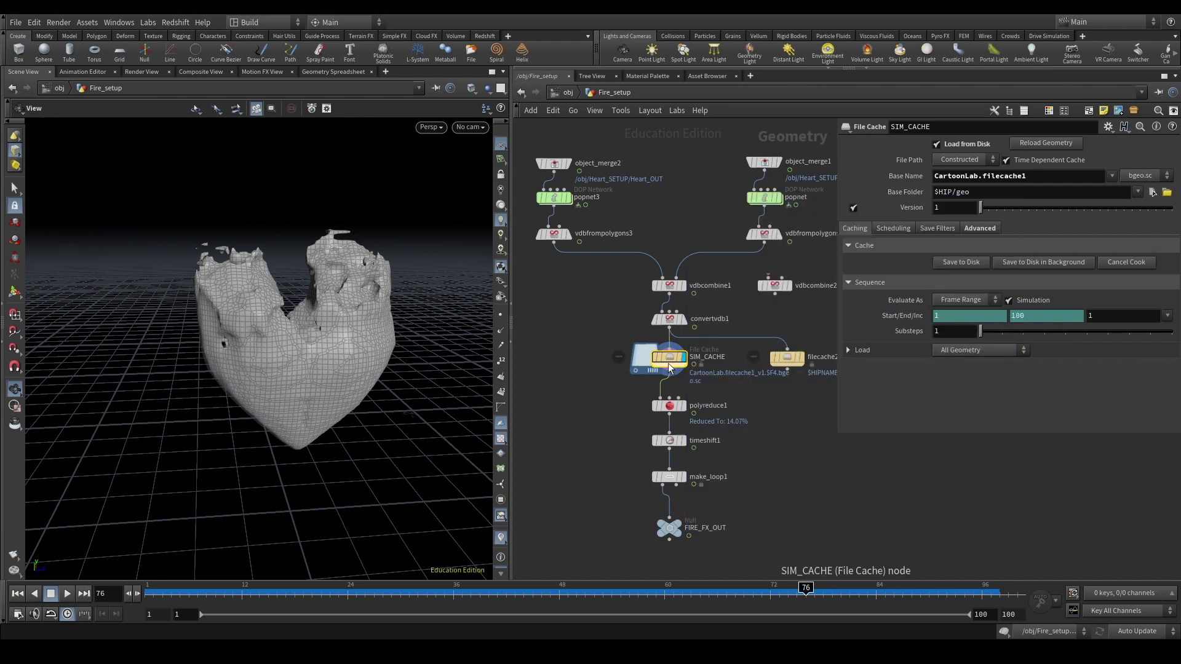
{"action": "left_click", "coordinate": [644, 356]}
{"action": "left_click", "coordinate": [670, 158]}
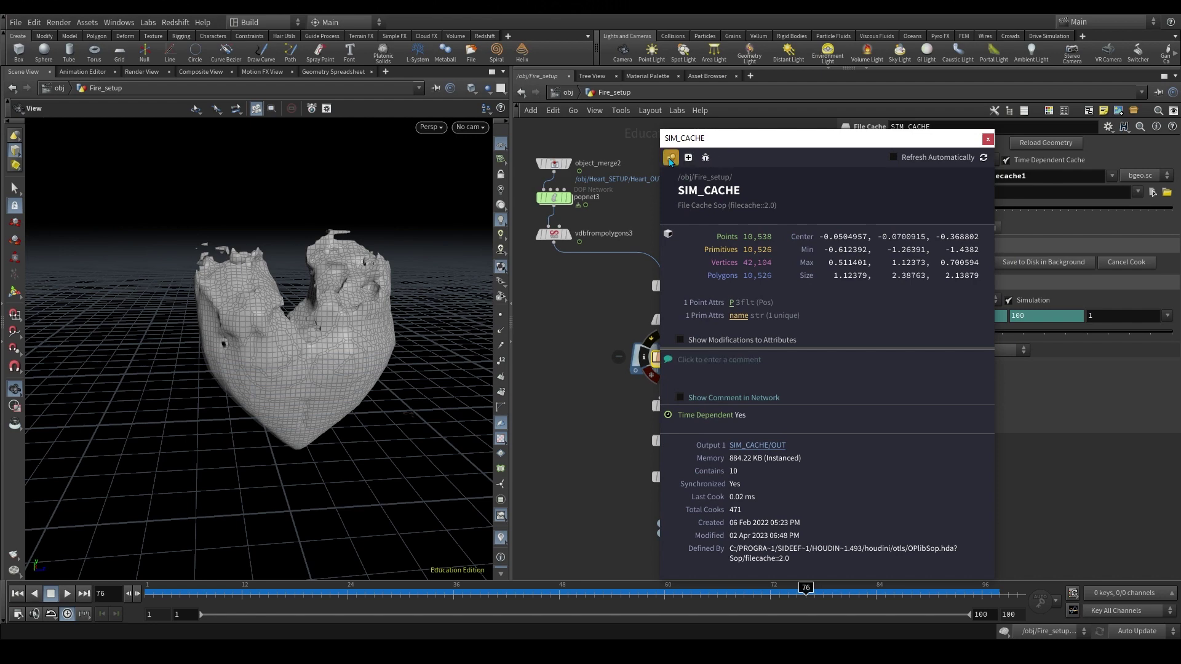
{"action": "left_click", "coordinate": [892, 158]}
{"action": "left_click_drag", "start_coordinate": [861, 138], "coordinate": [948, 127]}
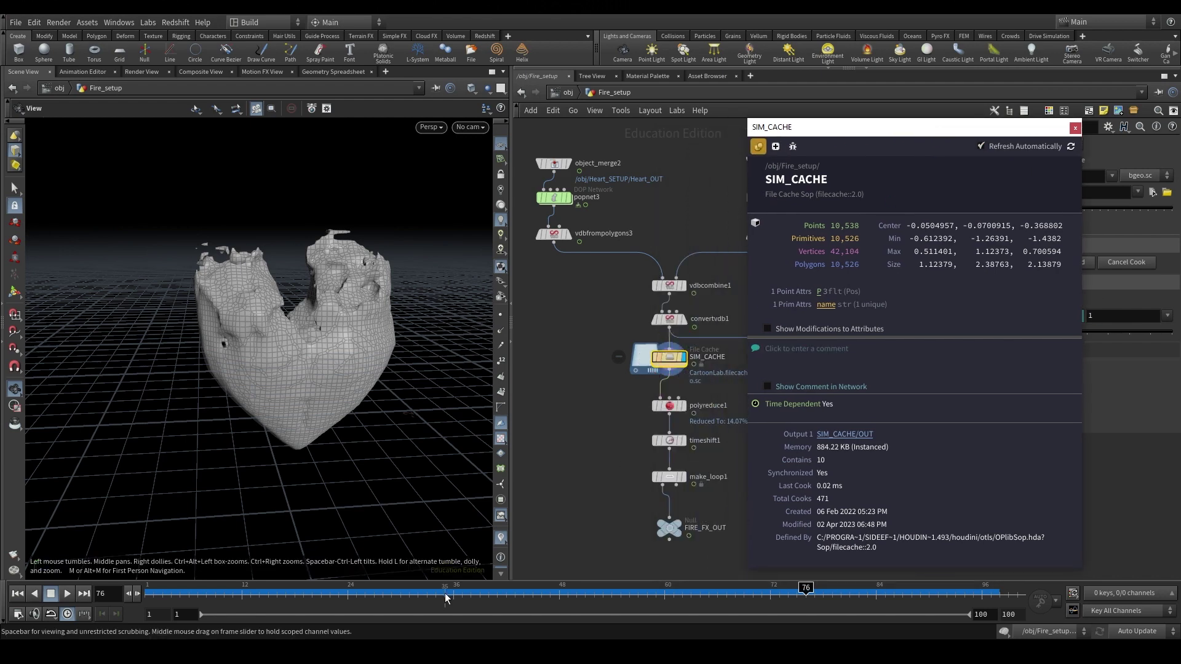
{"action": "left_click", "coordinate": [399, 591]}
{"action": "left_click_drag", "start_coordinate": [398, 592], "coordinate": [356, 592]}
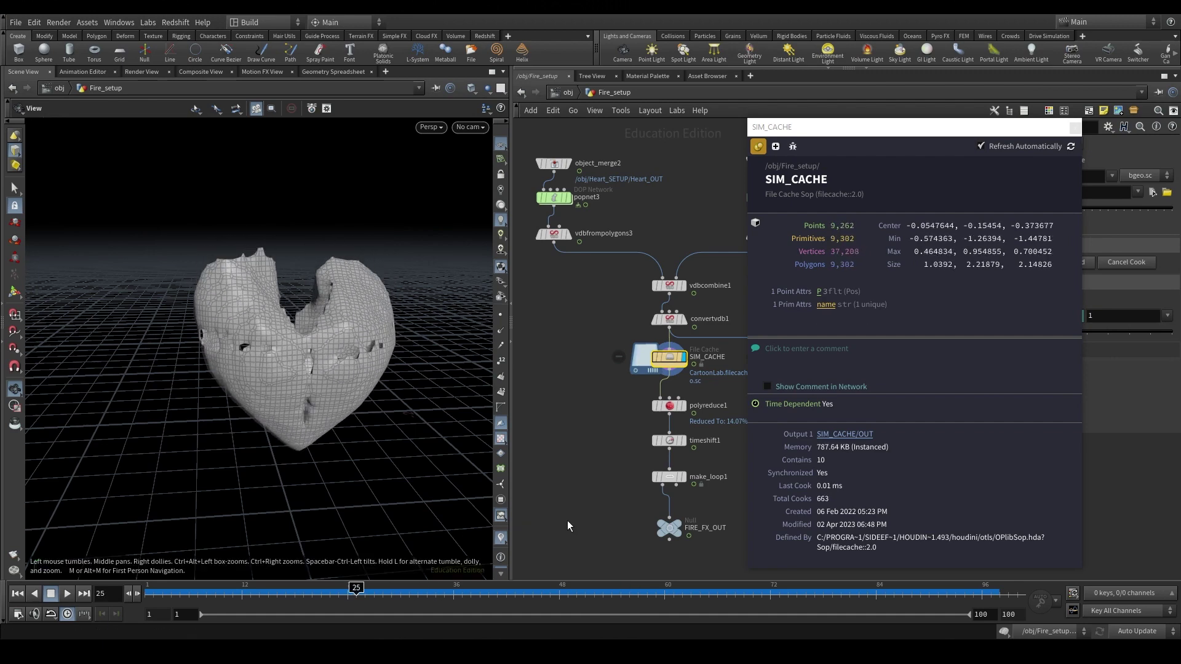
Select and display polyreduce1, and close SIM_CACHE's node info.
{"action": "middle_click_drag", "start_coordinate": [597, 439], "coordinate": [521, 397]}
{"action": "left_click", "coordinate": [627, 371]}
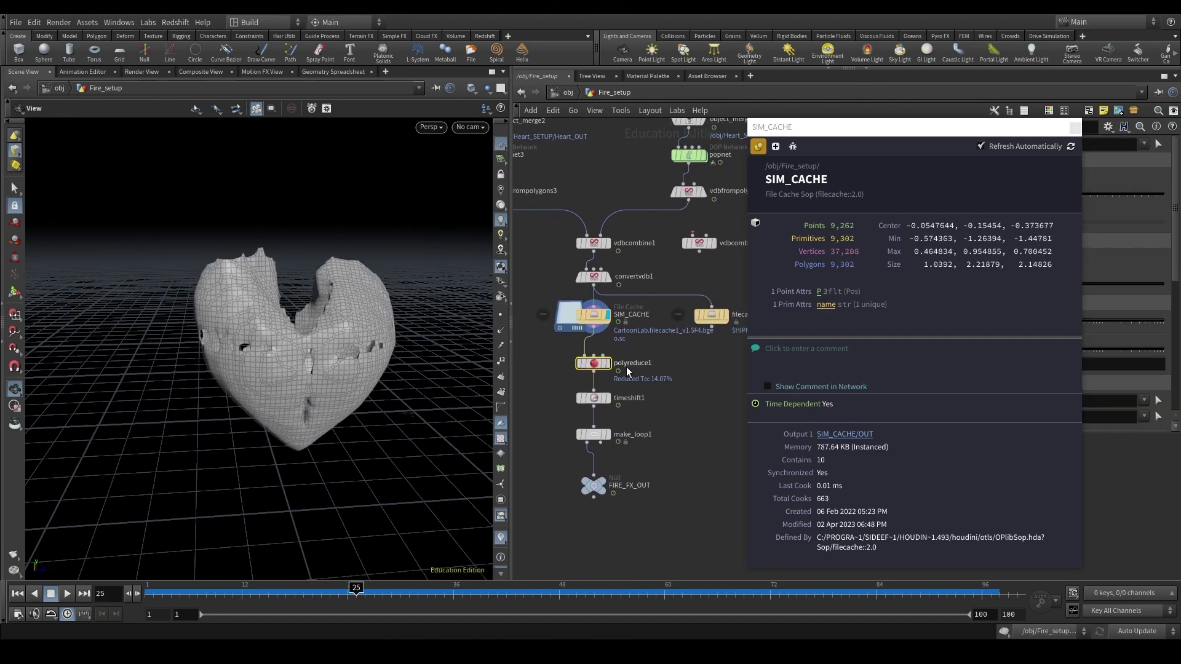
{"action": "key", "text": "r"}
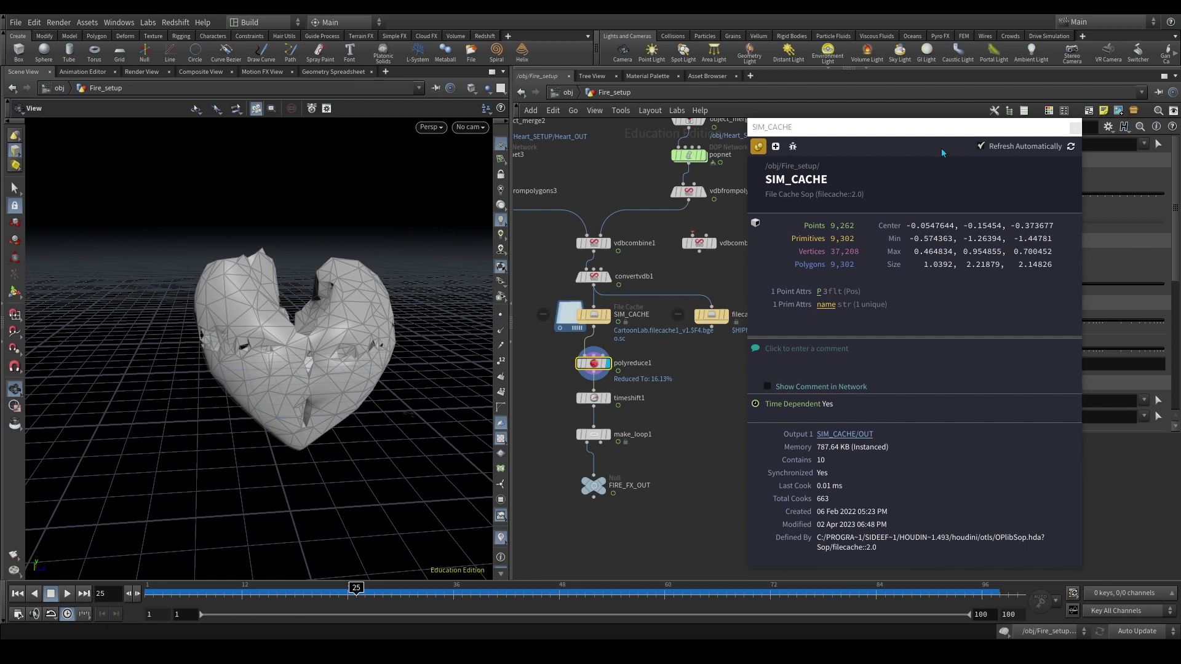
{"action": "left_click_drag", "start_coordinate": [1056, 128], "coordinate": [999, 133]}
{"action": "left_click", "coordinate": [1018, 133]}
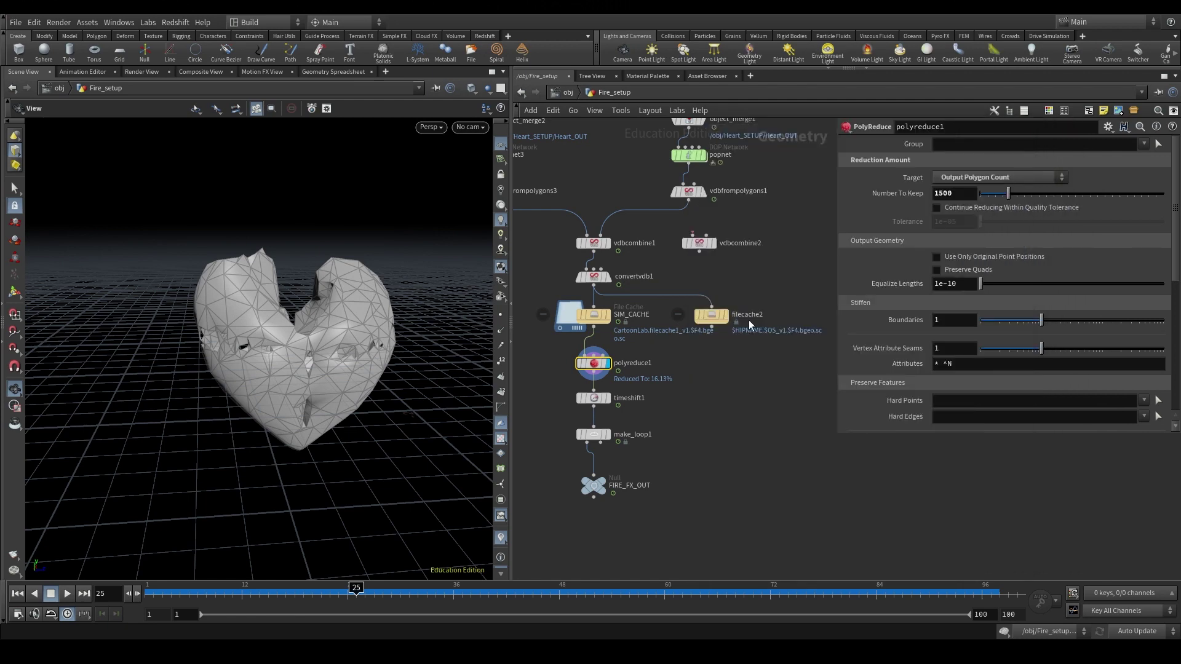
Open polyreduce1's node info pinned with automatic refresh, shrink it, and place it over the viewport beside the network.
{"action": "left_click", "coordinate": [567, 365]}
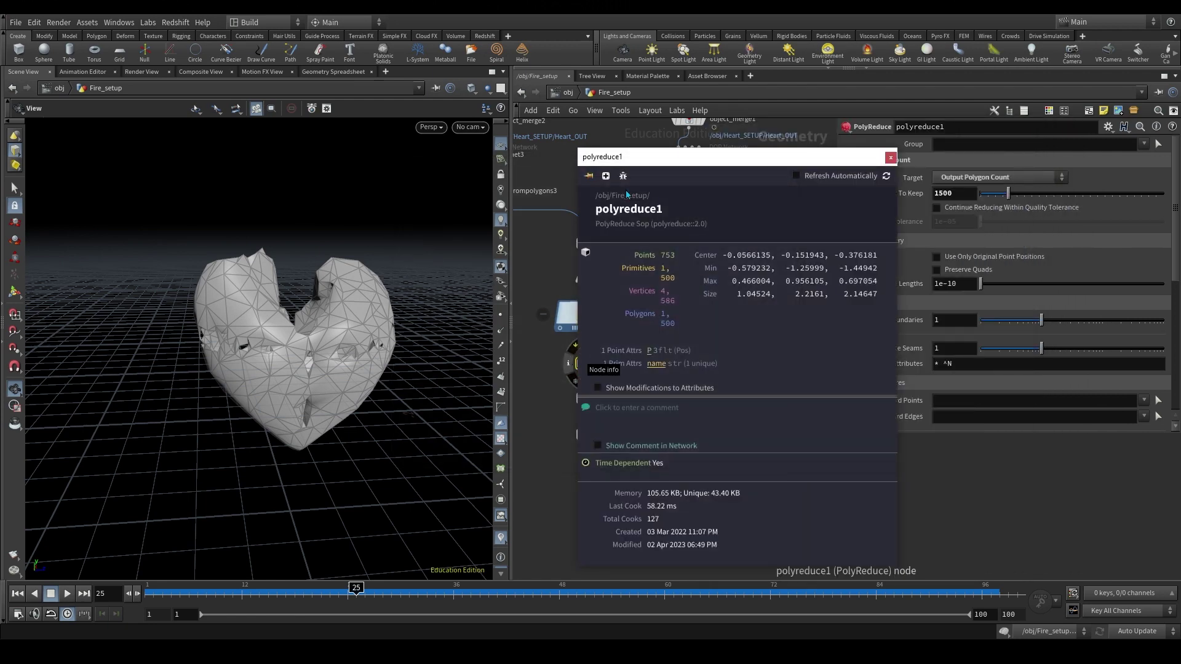
{"action": "left_click", "coordinate": [797, 176]}
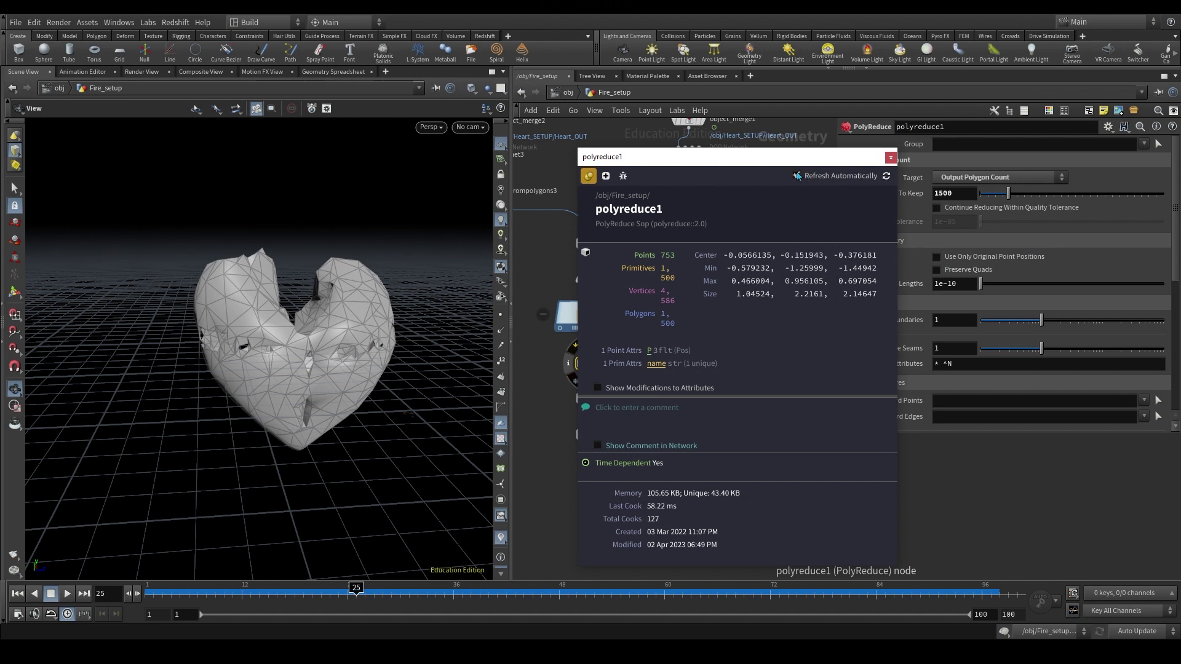
{"action": "mouse_move", "coordinate": [843, 147]}
{"action": "left_mouse_down"}
{"action": "mouse_move", "coordinate": [843, 215]}
{"action": "mouse_move", "coordinate": [844, 145]}
{"action": "left_mouse_up"}
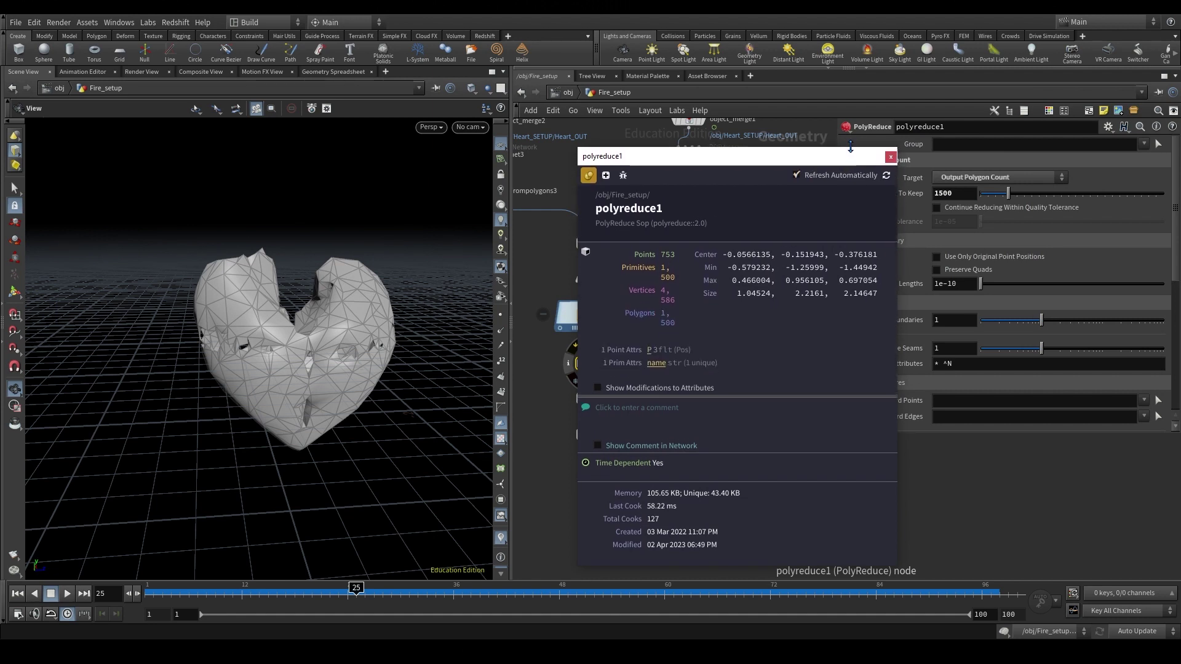
{"action": "left_click_drag", "start_coordinate": [893, 568], "coordinate": [867, 514]}
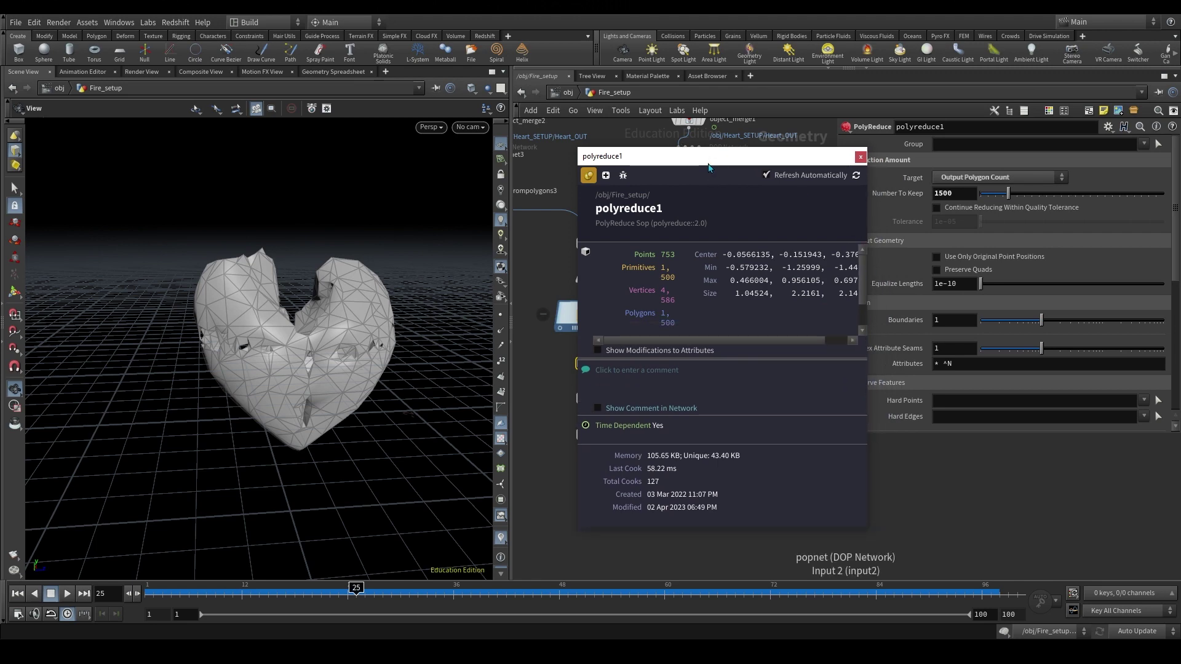
{"action": "left_click_drag", "start_coordinate": [708, 167], "coordinate": [177, 144]}
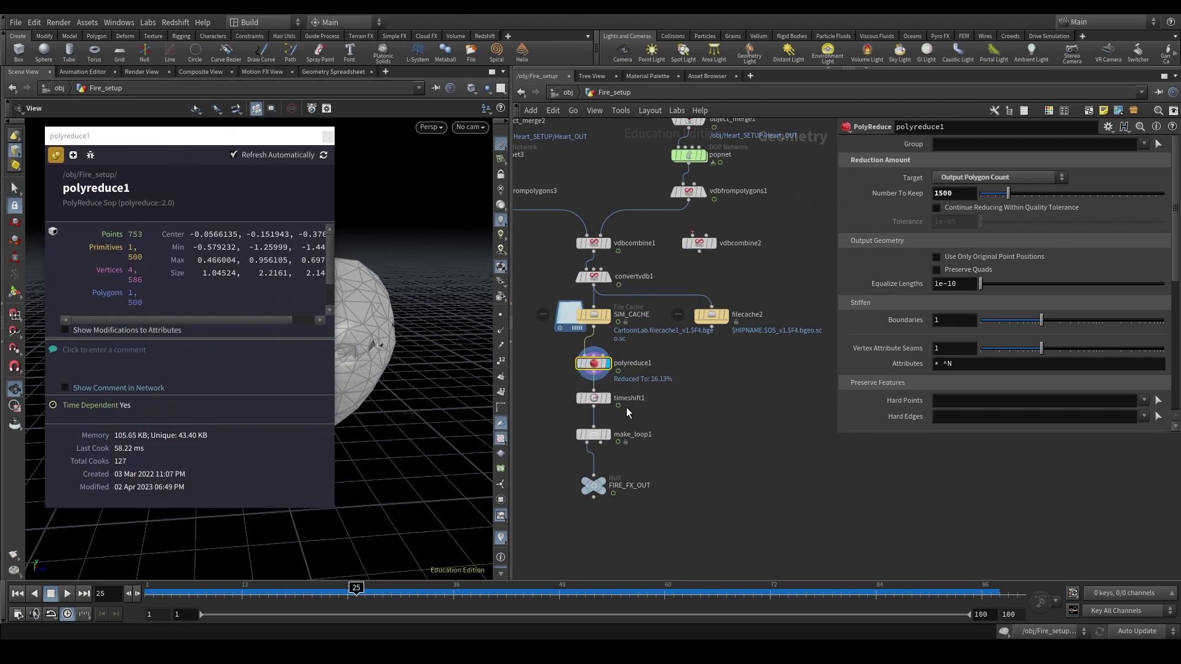
{"action": "scroll", "coordinate": [626, 407], "scroll_direction": "up", "scroll_amount": 5}
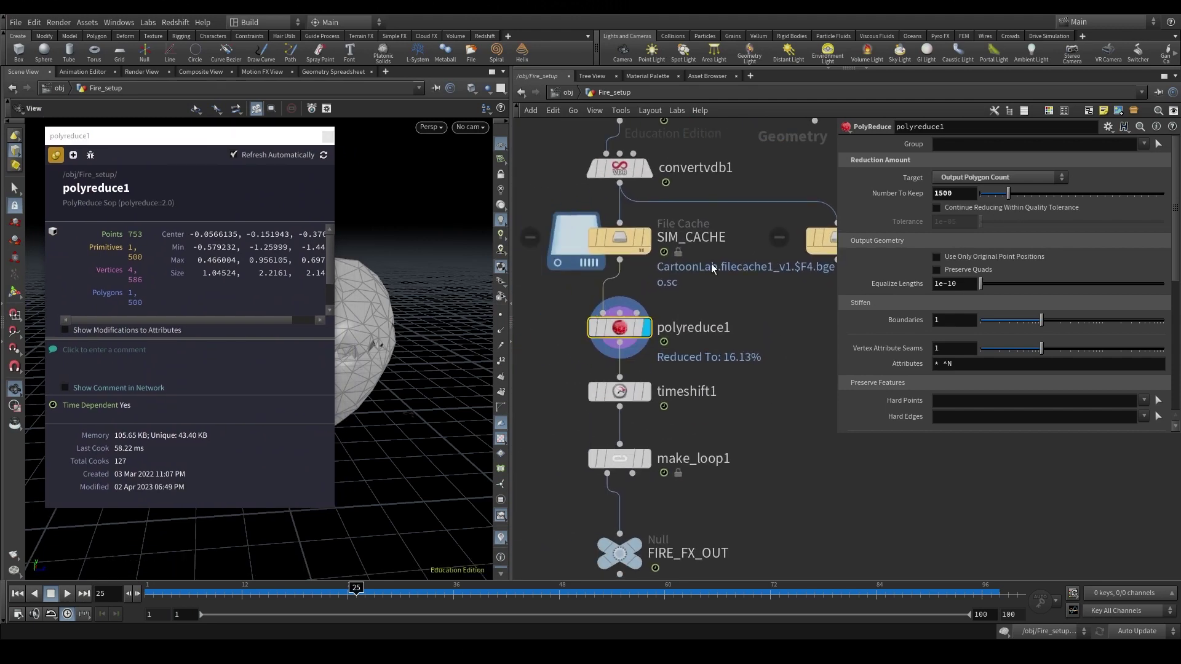
Try polyreduce1's percentage and Output Point Count targets to compare the geometry counts, and restore Output Polygon Count.
{"action": "left_click", "coordinate": [993, 178]}
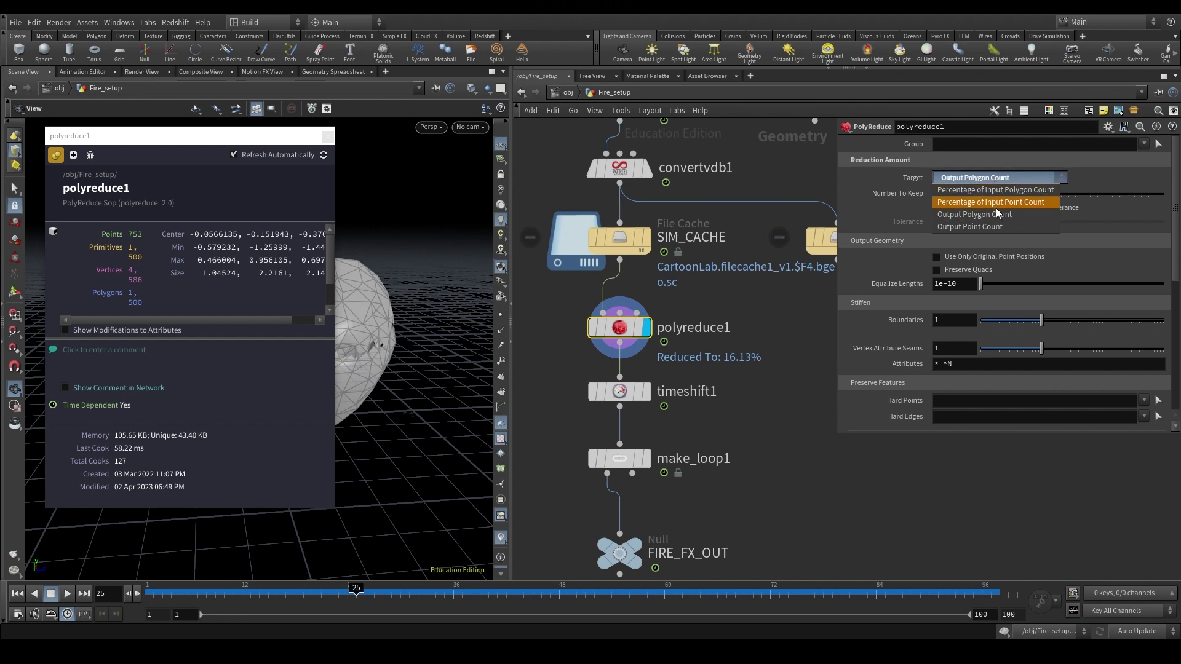
{"action": "left_click", "coordinate": [735, 337]}
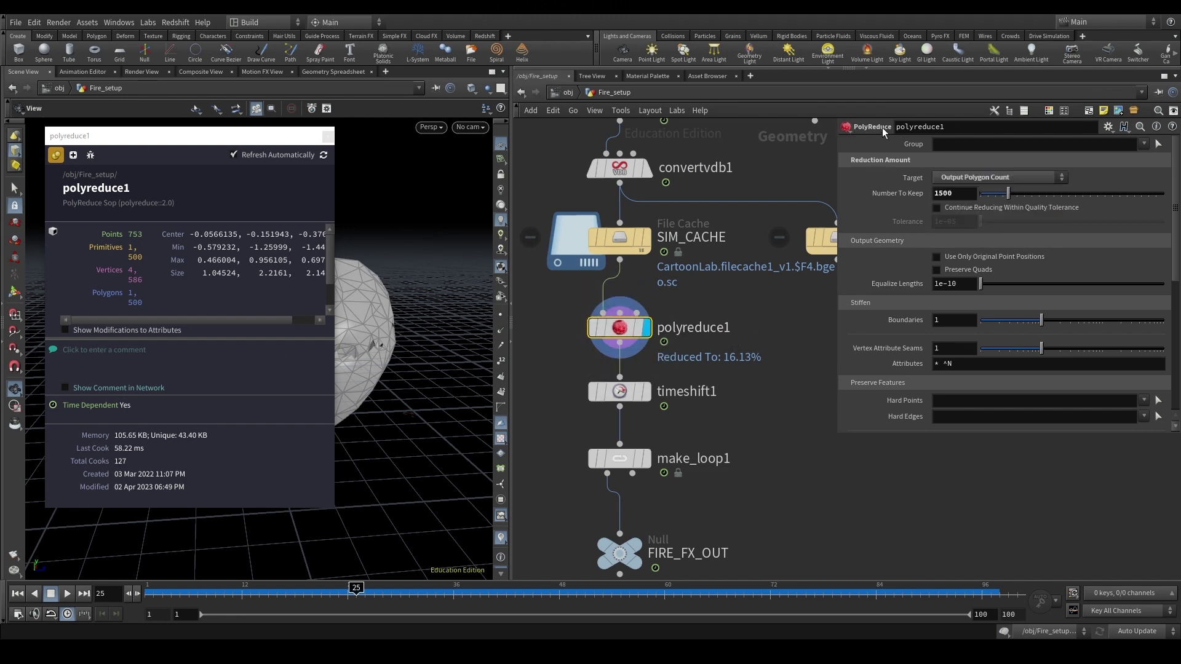
{"action": "left_click", "coordinate": [978, 178]}
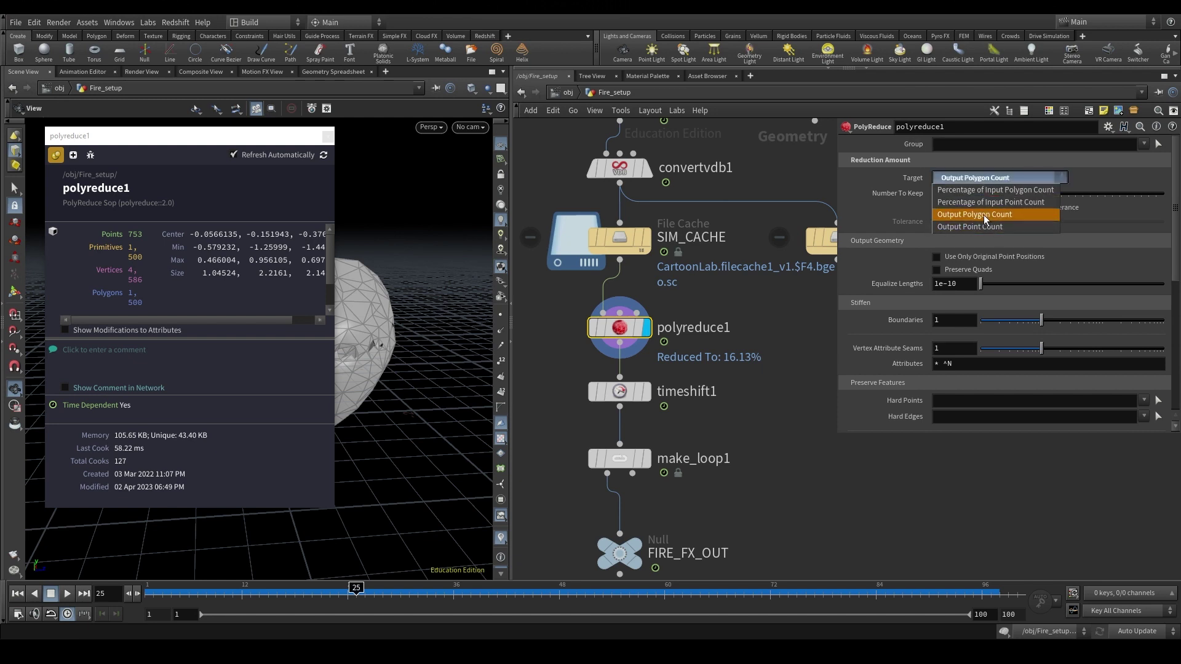
{"action": "left_click", "coordinate": [1008, 221]}
{"action": "left_click", "coordinate": [978, 180]}
{"action": "left_click", "coordinate": [980, 190]}
{"action": "left_click", "coordinate": [981, 181]}
{"action": "left_click", "coordinate": [982, 202]}
{"action": "left_click", "coordinate": [981, 180]}
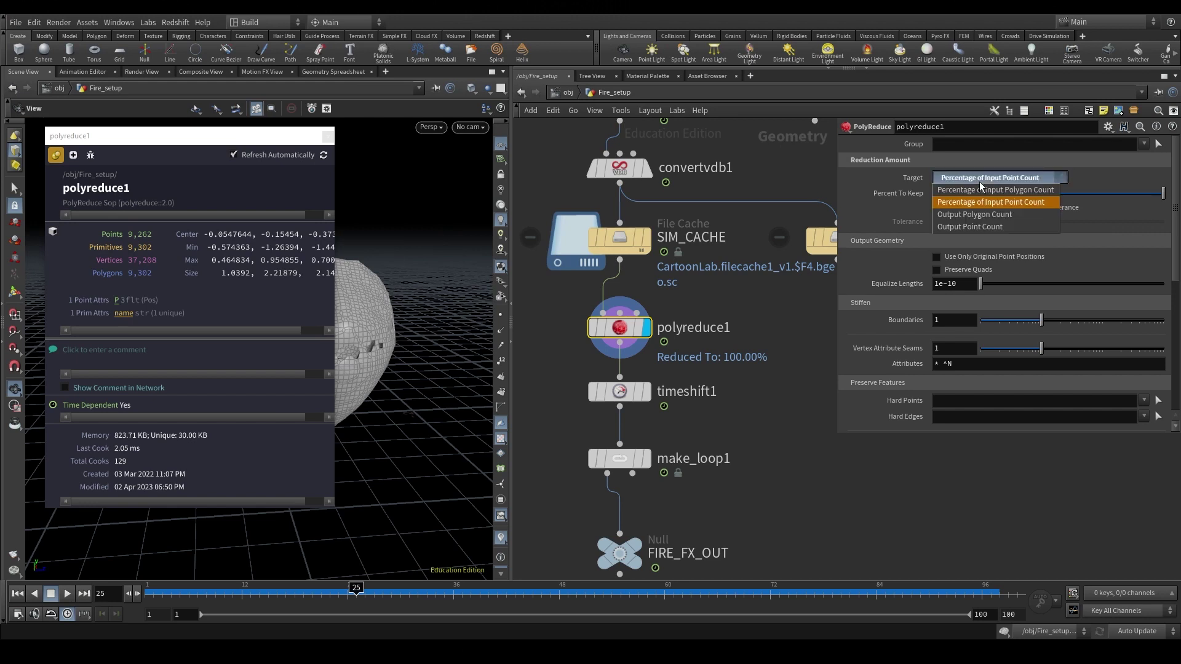
{"action": "left_click", "coordinate": [978, 226]}
{"action": "left_click", "coordinate": [981, 178]}
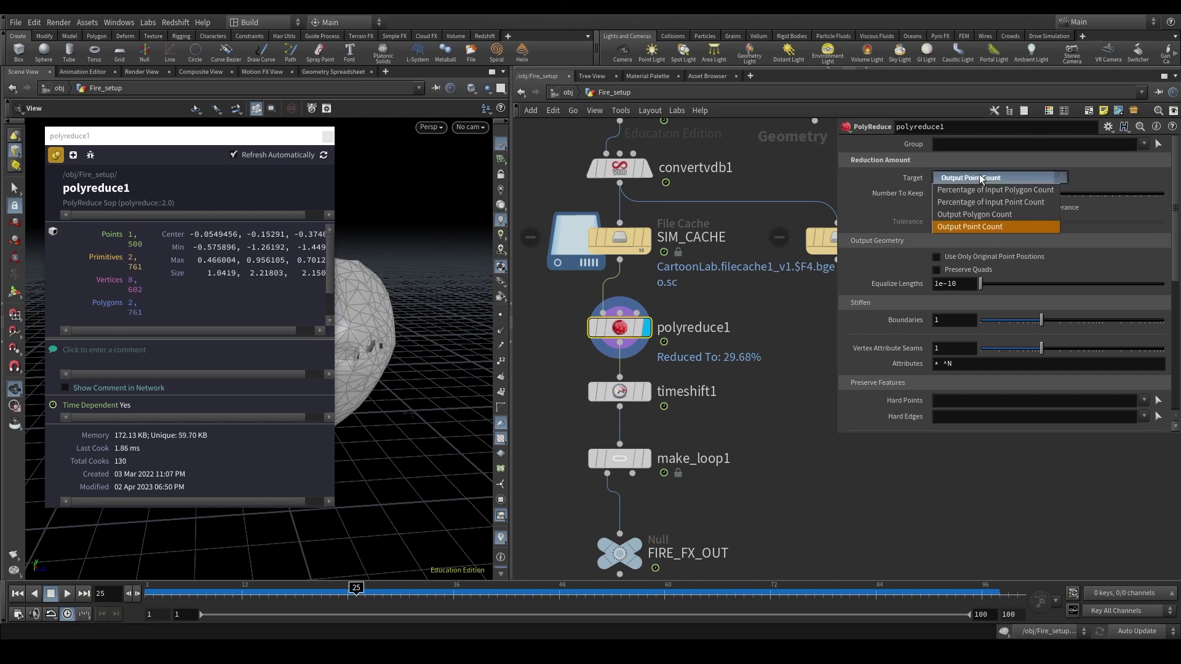
{"action": "left_click", "coordinate": [974, 216]}
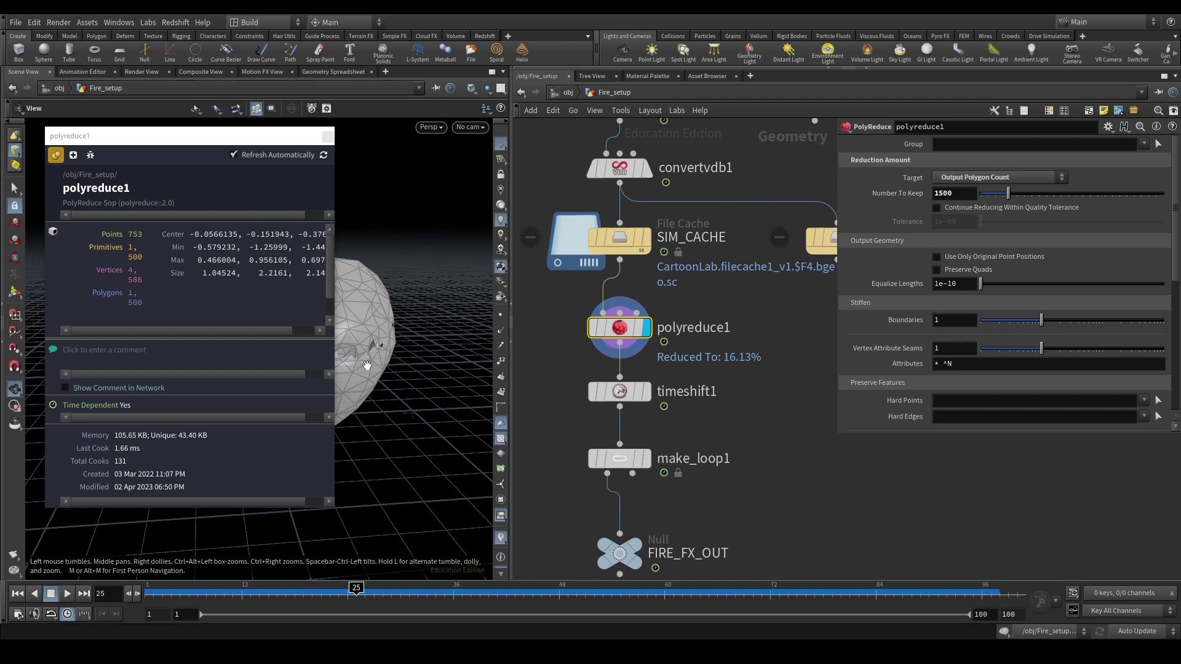
Enlarge polyreduce1's node info to read its geometry counts, close it, and scrub to frame 27 to examine the reduced mesh.
{"action": "left_click", "coordinate": [964, 195]}
{"action": "left_click_drag", "start_coordinate": [336, 271], "coordinate": [446, 267]}
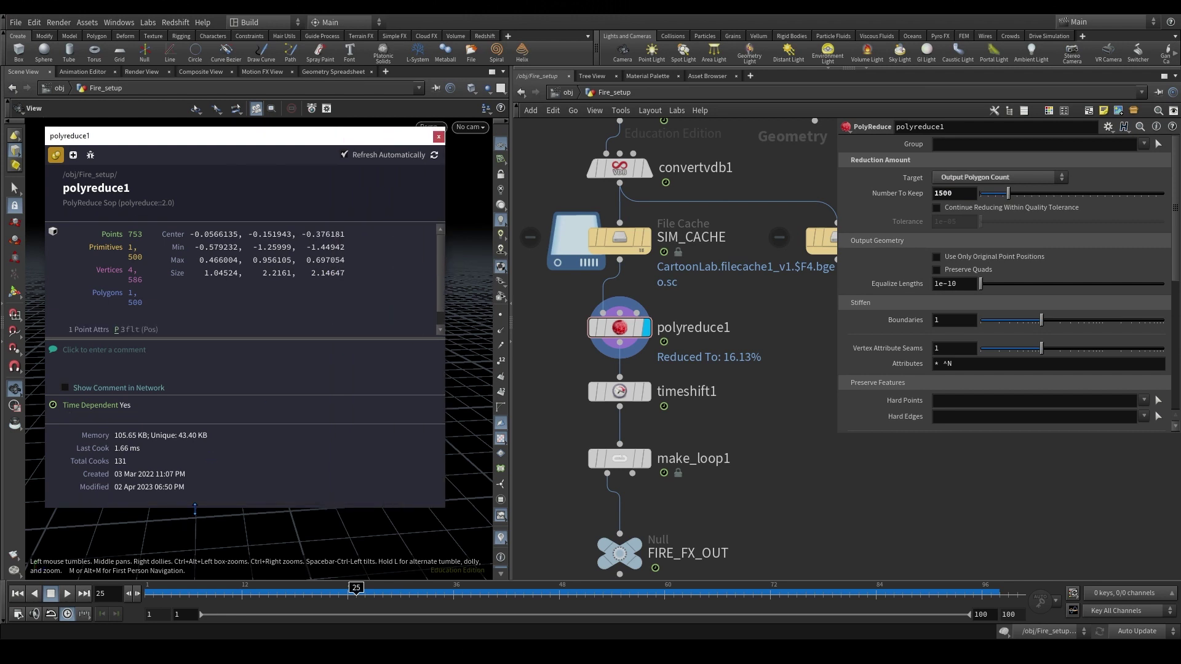
{"action": "left_click_drag", "start_coordinate": [171, 591], "coordinate": [278, 589]}
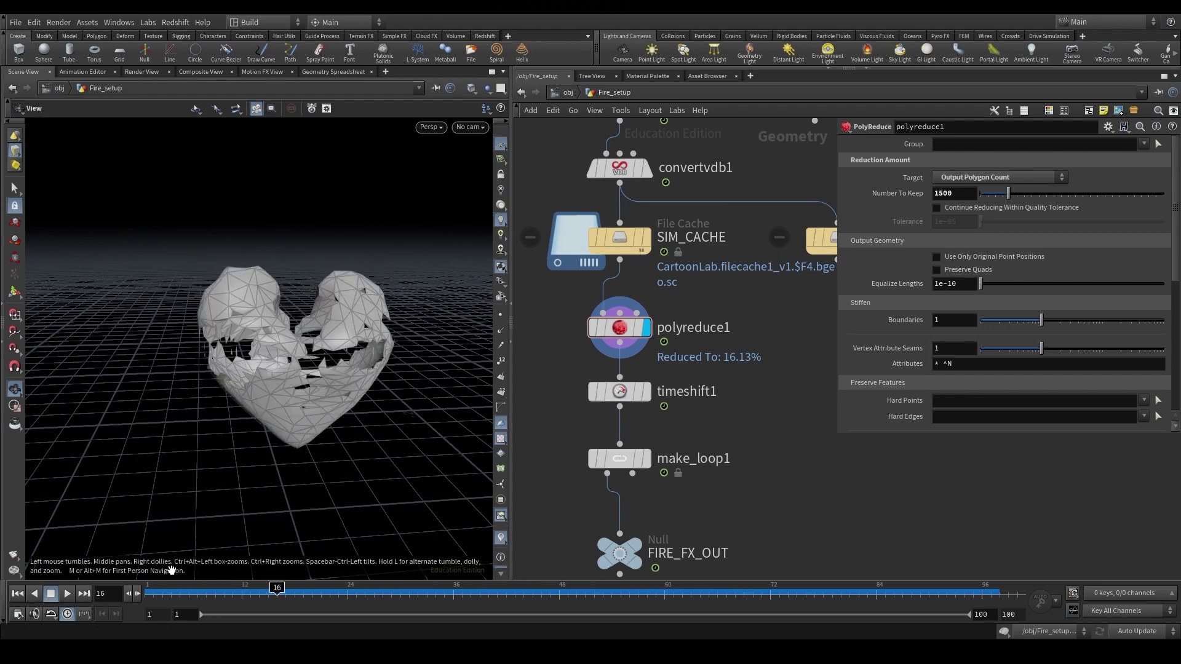
{"action": "left_click_drag", "start_coordinate": [175, 591], "coordinate": [374, 589]}
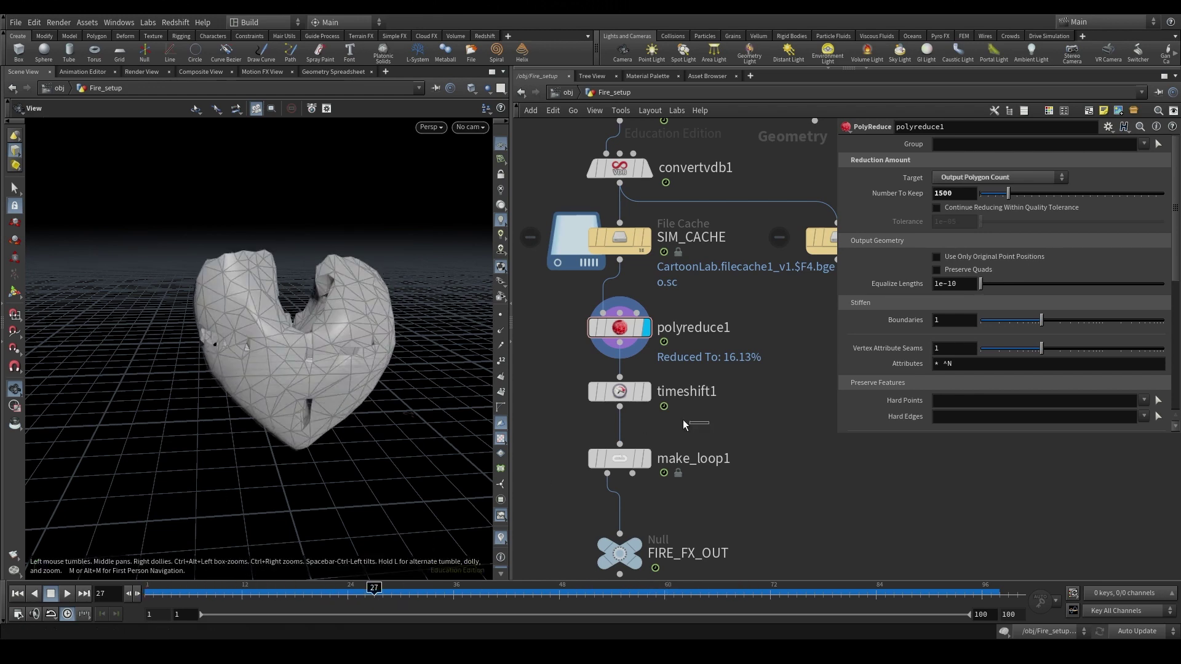
Display timeshift1, and add a second Time Shift node fed by polyreduce1's output.
{"action": "left_click", "coordinate": [646, 392]}
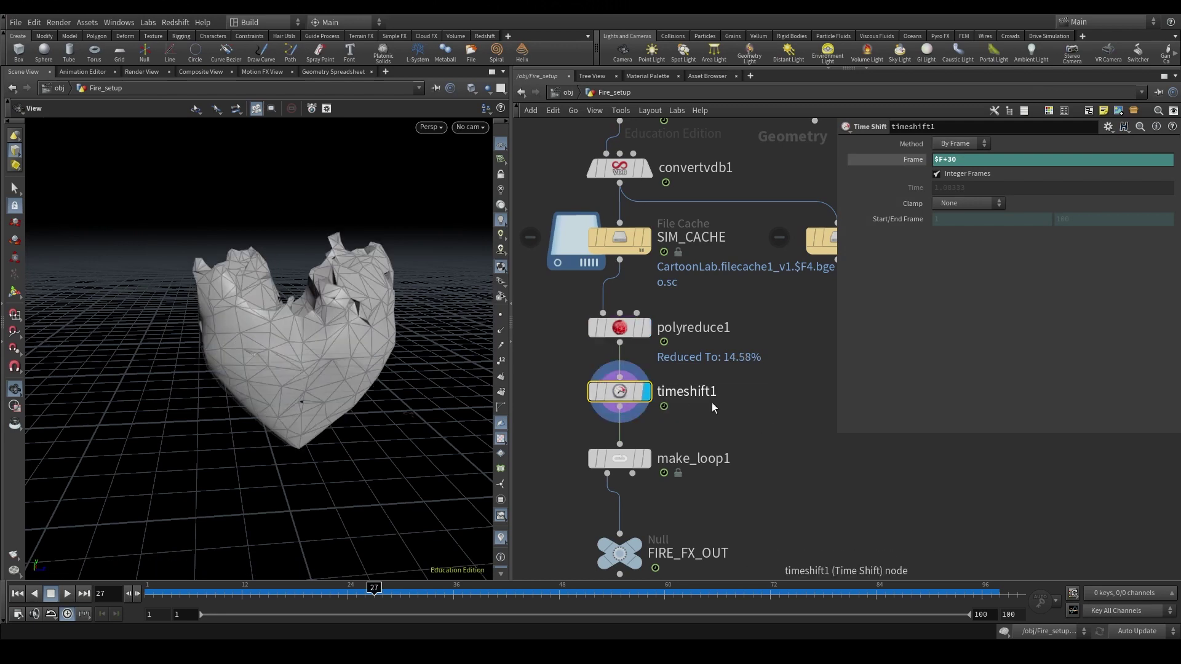
{"action": "key", "text": "Tab"}
{"action": "type", "text": "timeshift"}
{"action": "key", "text": "Return"}
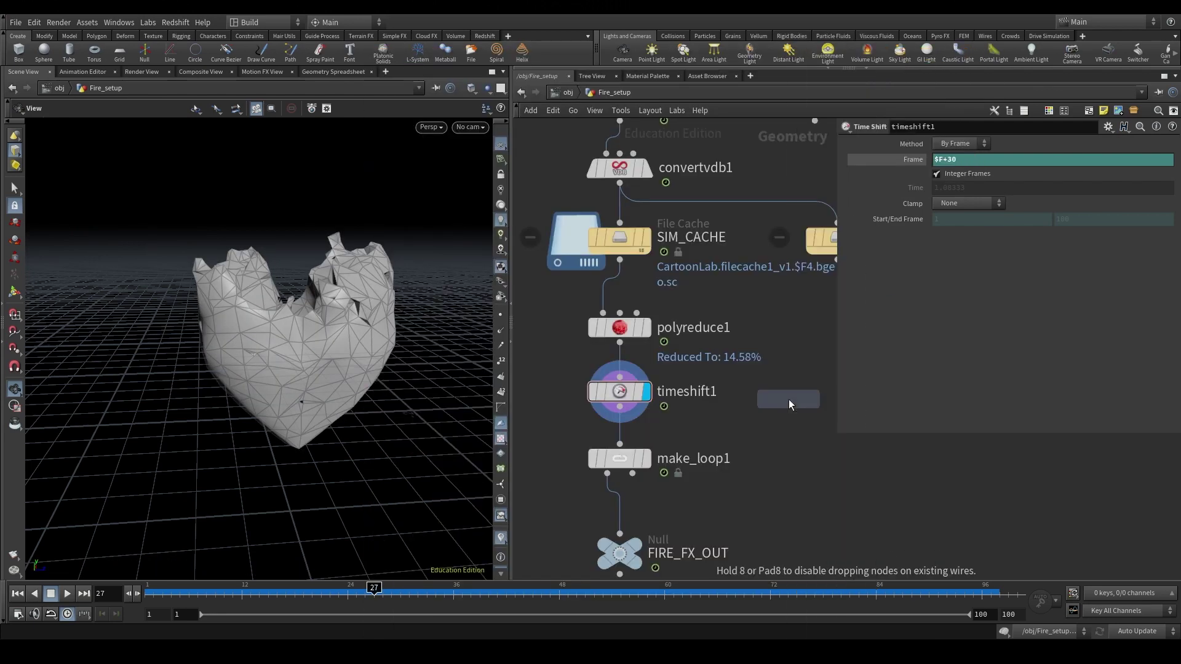
{"action": "left_click", "coordinate": [789, 400]}
{"action": "left_click_drag", "start_coordinate": [789, 386], "coordinate": [642, 331]}
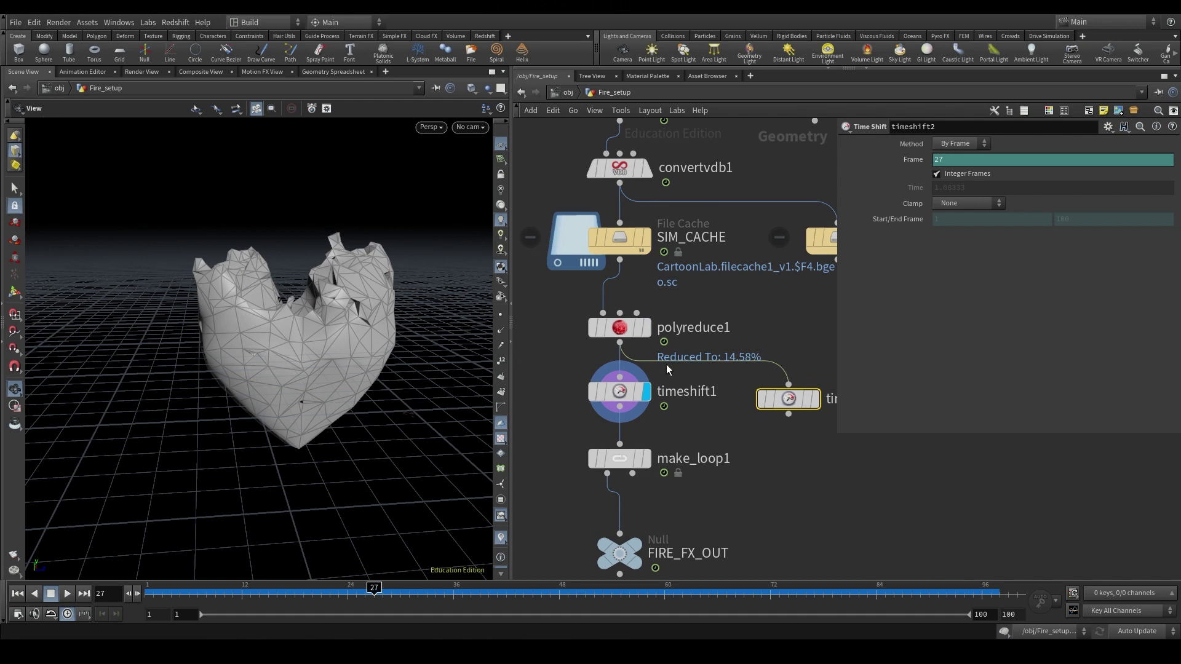
Display the new Time Shift node, and play and scrub the timeline to examine its default $F frame expression.
{"action": "left_click_drag", "start_coordinate": [784, 427], "coordinate": [782, 432]}
{"action": "key", "text": "r"}
{"action": "key", "text": "Up"}
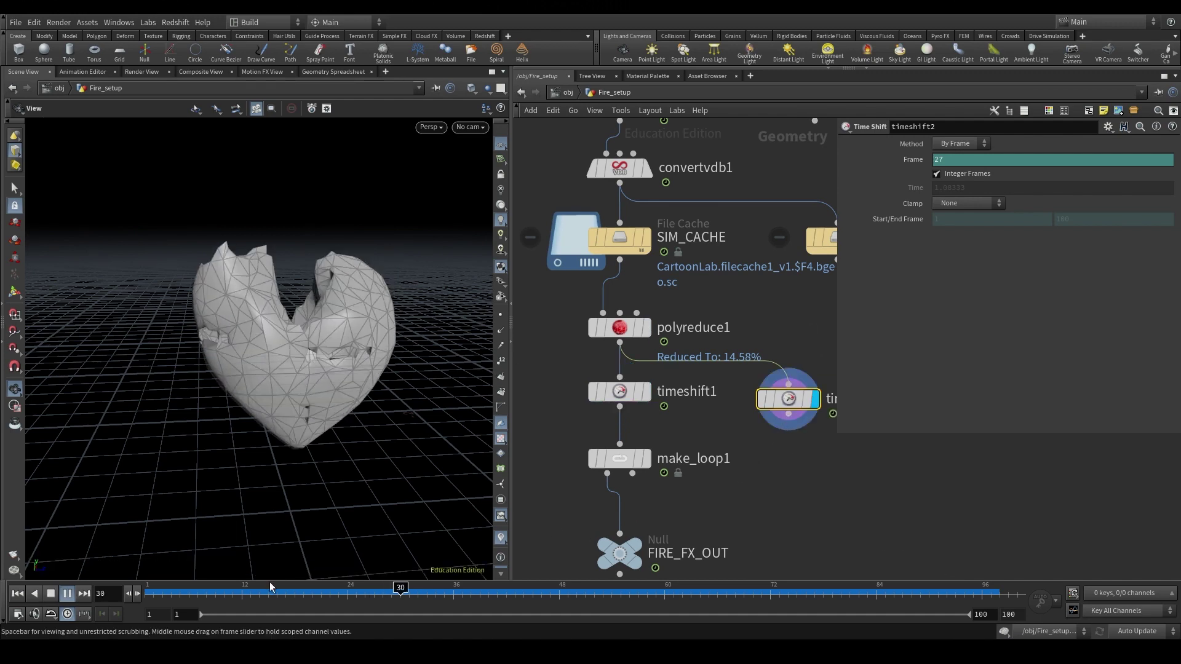
{"action": "key", "text": "Up"}
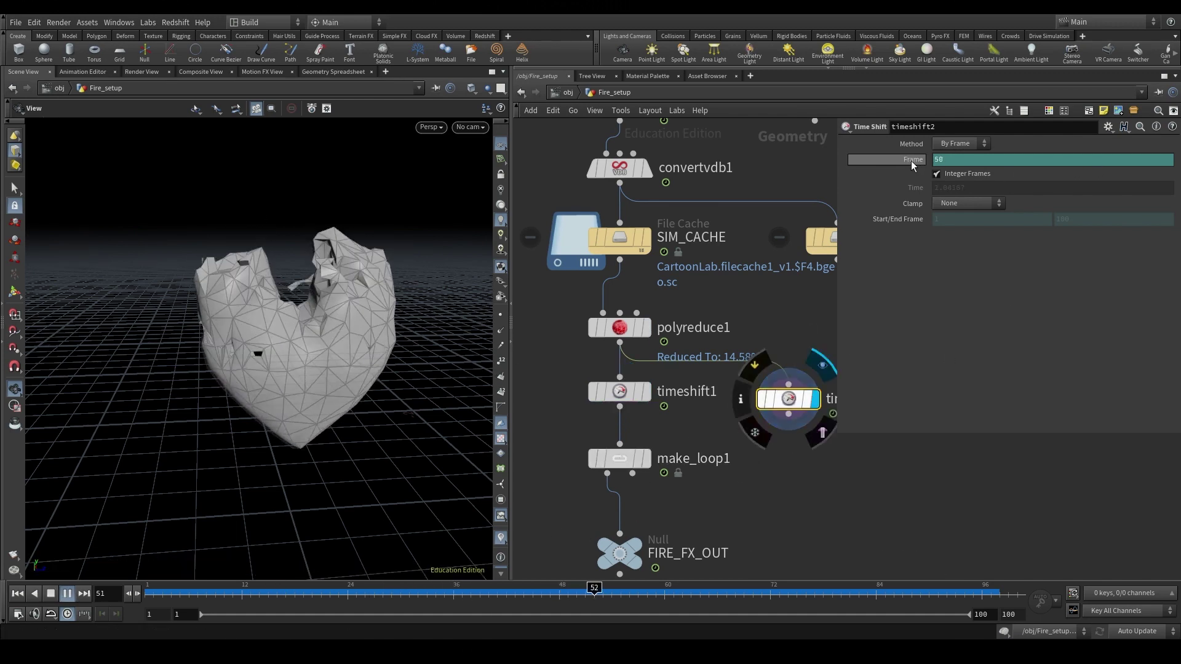
{"action": "key", "text": "ctrl+Up"}
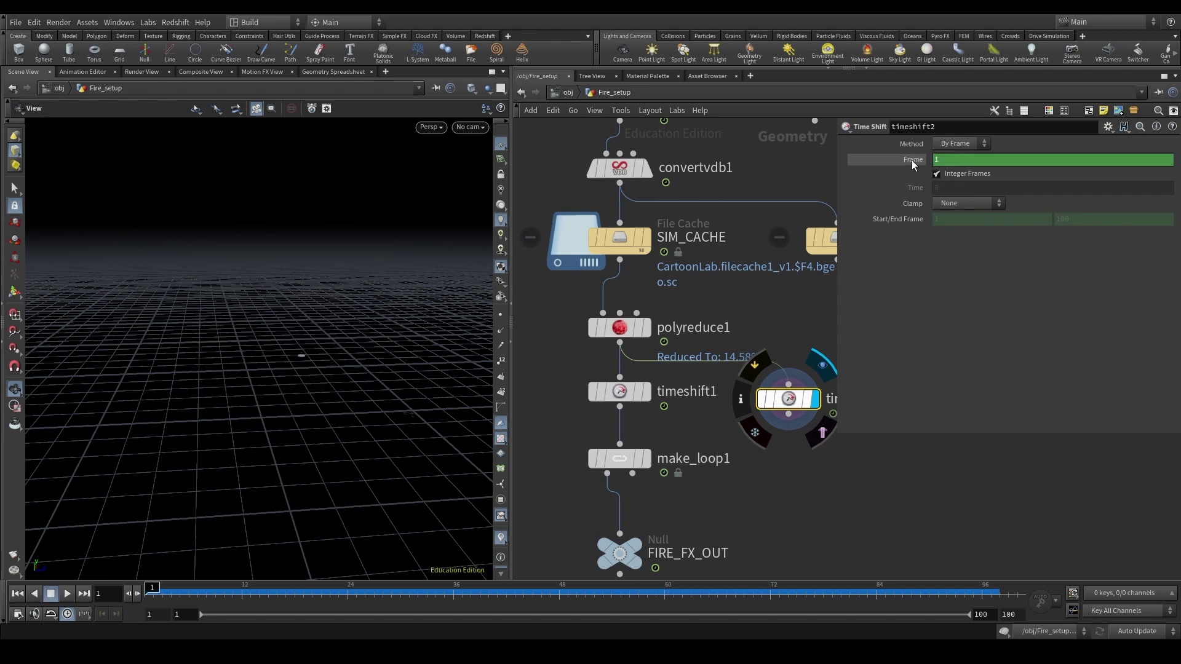
{"action": "key", "text": "Up"}
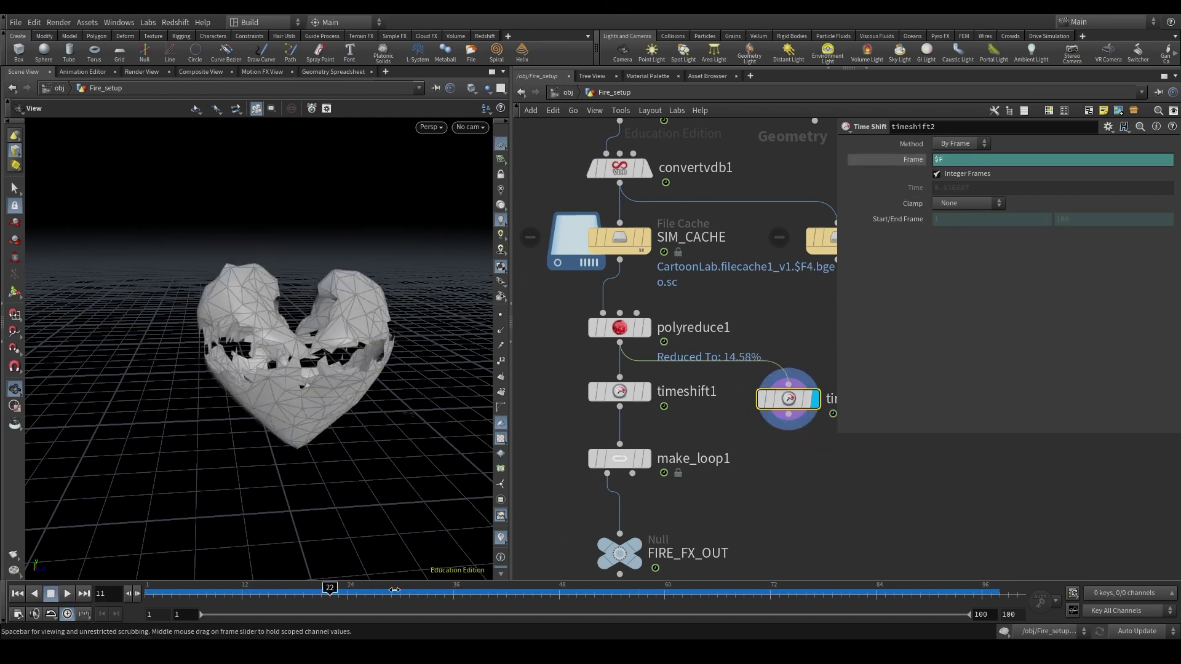
{"action": "key", "text": "Up"}
{"action": "key", "text": "Right"}
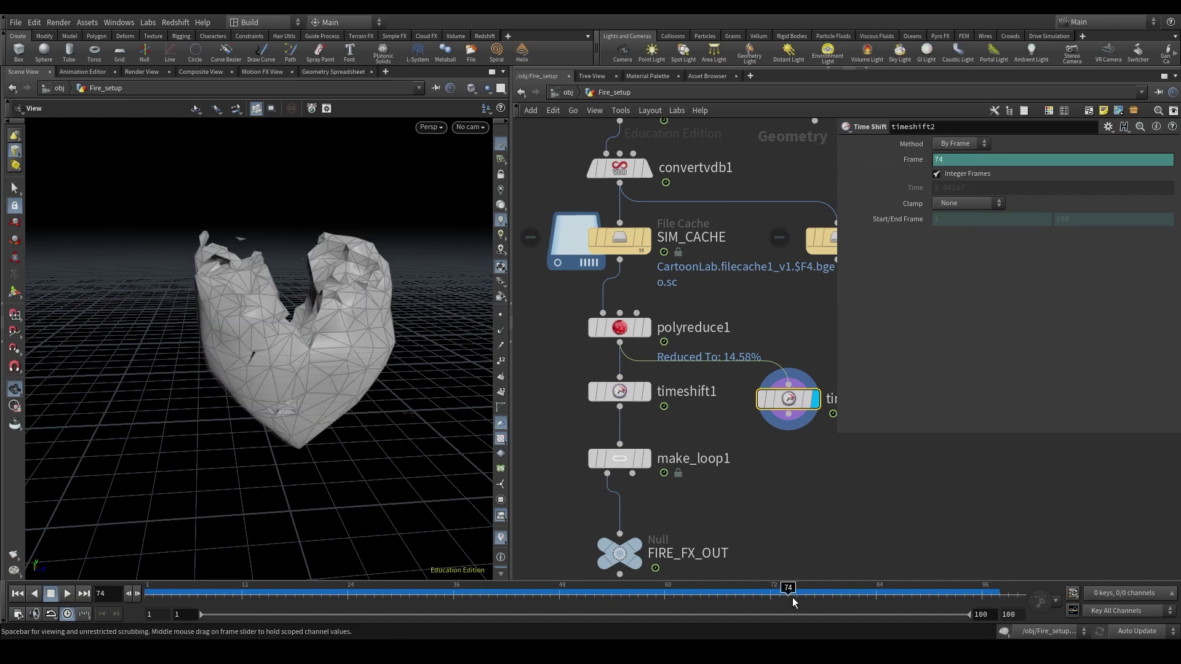
{"action": "left_click", "coordinate": [153, 591]}
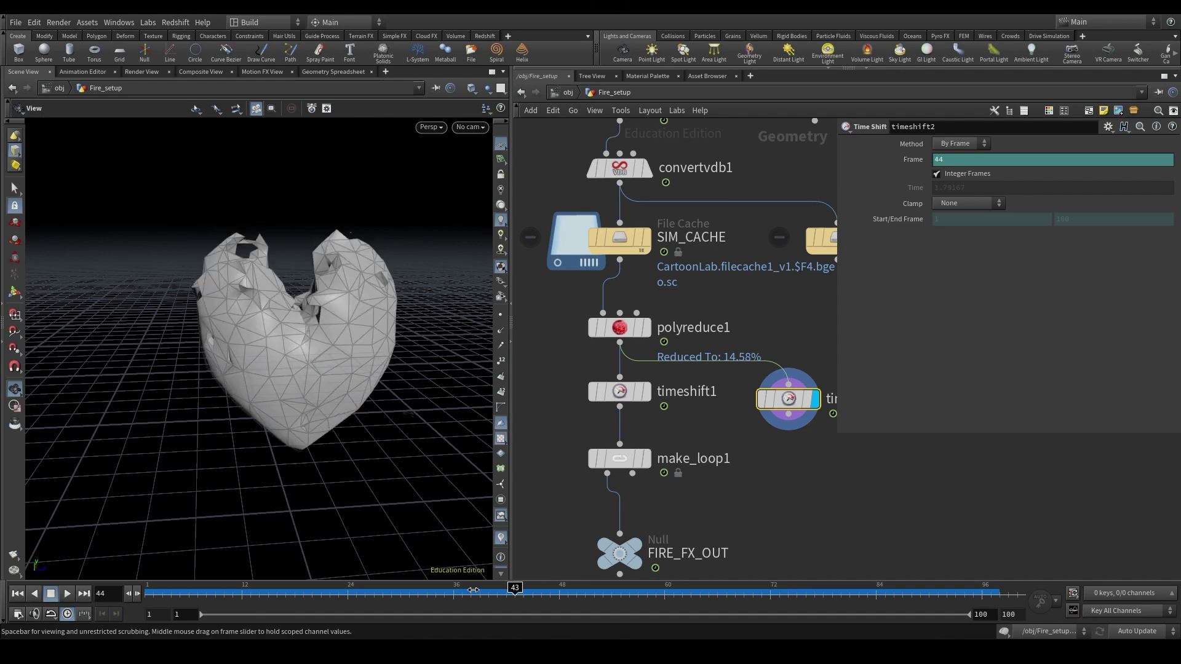
Compare timeshift1's $F+30 result at frame 2 with the new Time Shift node's result at frame 30.
{"action": "left_click", "coordinate": [627, 392]}
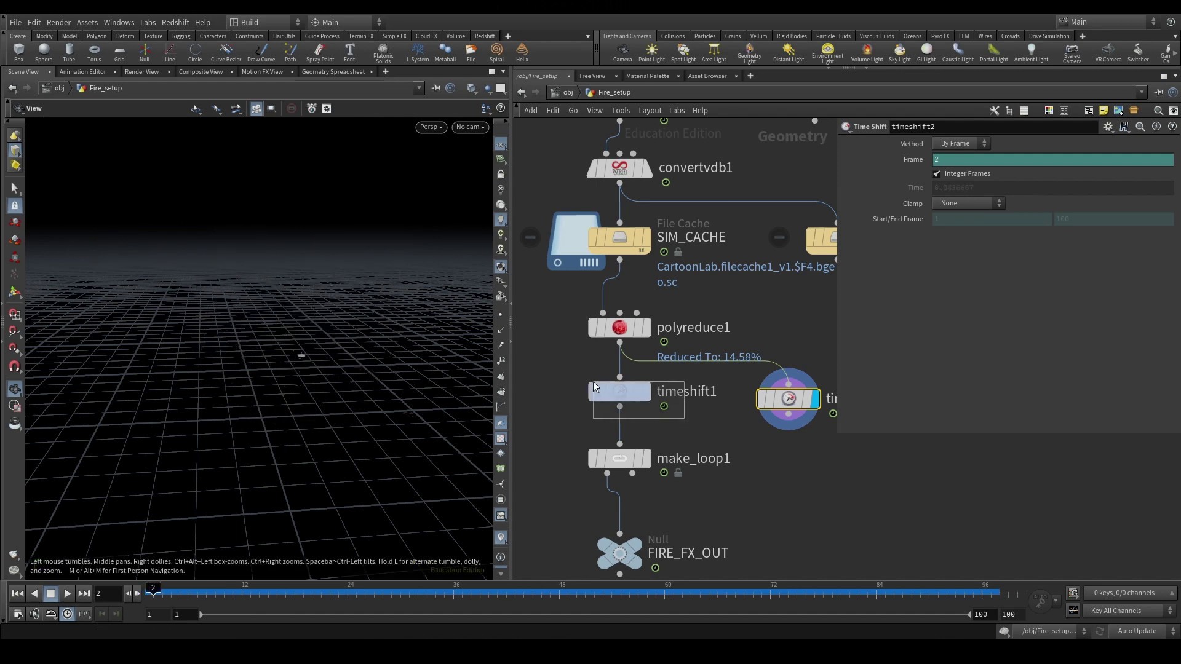
{"action": "left_click", "coordinate": [645, 397]}
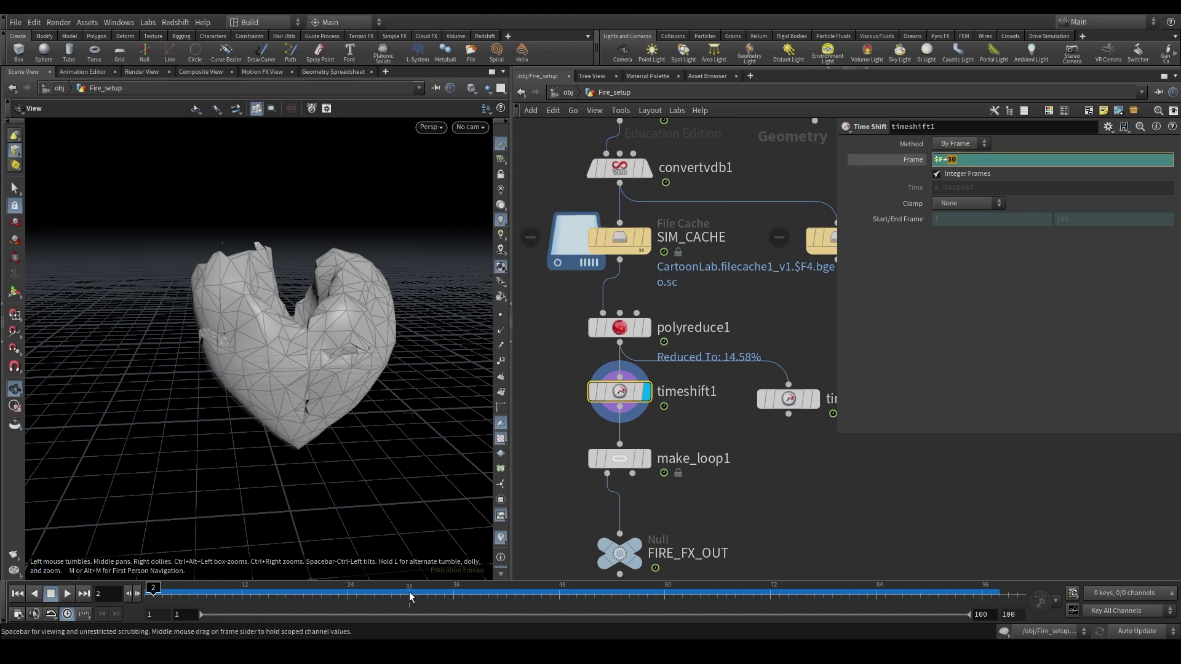
{"action": "left_click_drag", "start_coordinate": [186, 593], "coordinate": [153, 591]}
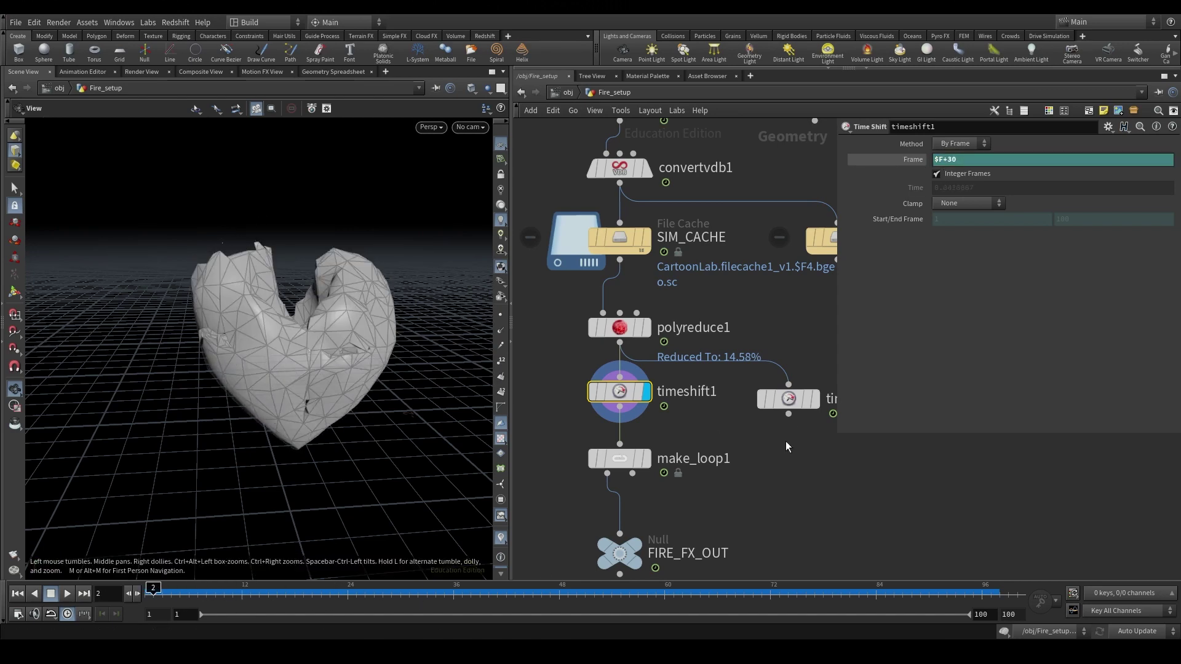
{"action": "left_click", "coordinate": [788, 403]}
{"action": "key", "text": "r"}
{"action": "left_click_drag", "start_coordinate": [286, 592], "coordinate": [401, 596]}
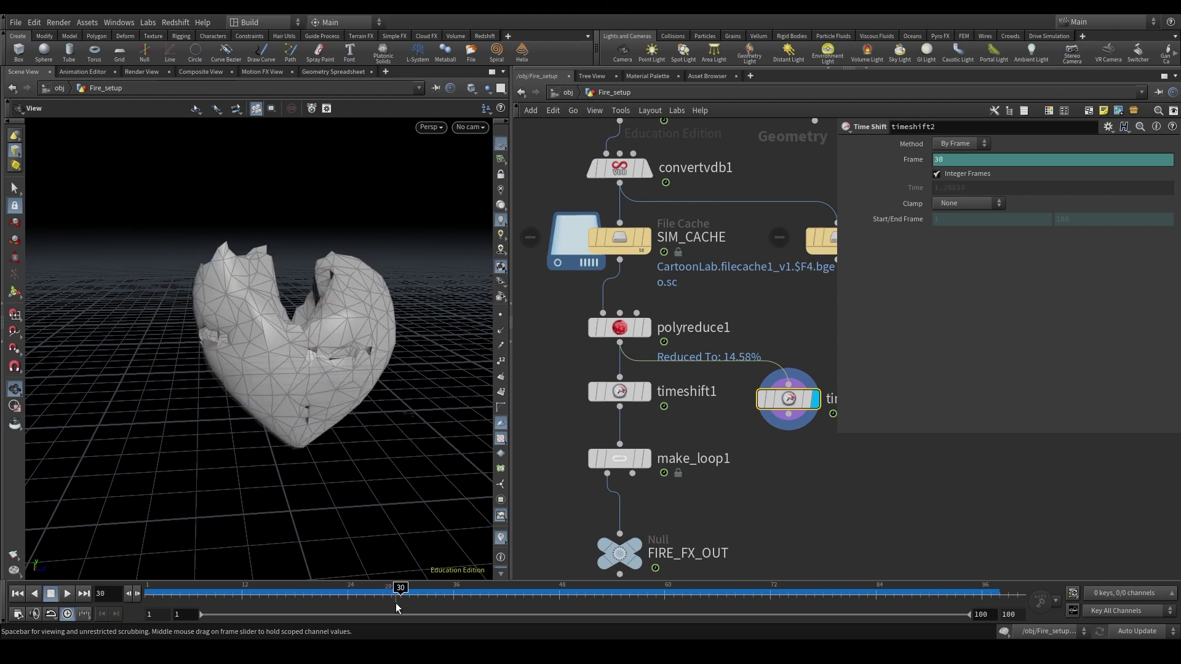
Display timeshift1, play and scrub through its offset animation from frame 1 to frame 97, and return to frame 1.
{"action": "left_click", "coordinate": [600, 392]}
{"action": "key", "text": "r"}
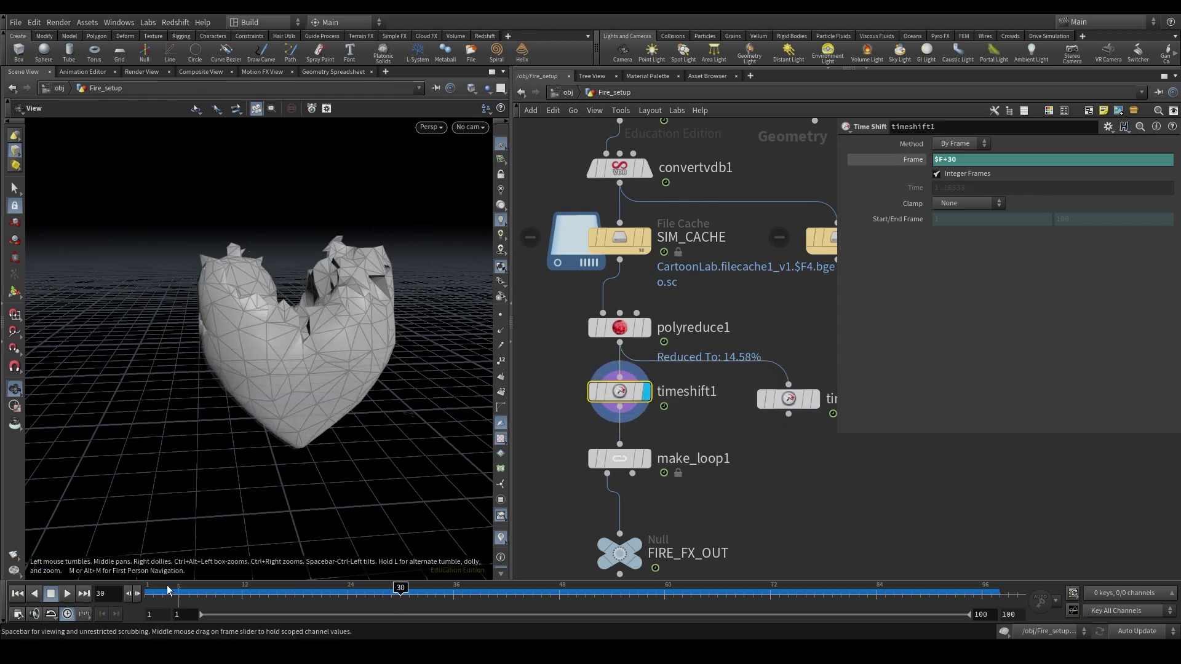
{"action": "left_click_drag", "start_coordinate": [169, 590], "coordinate": [132, 592]}
{"action": "key", "text": "Up"}
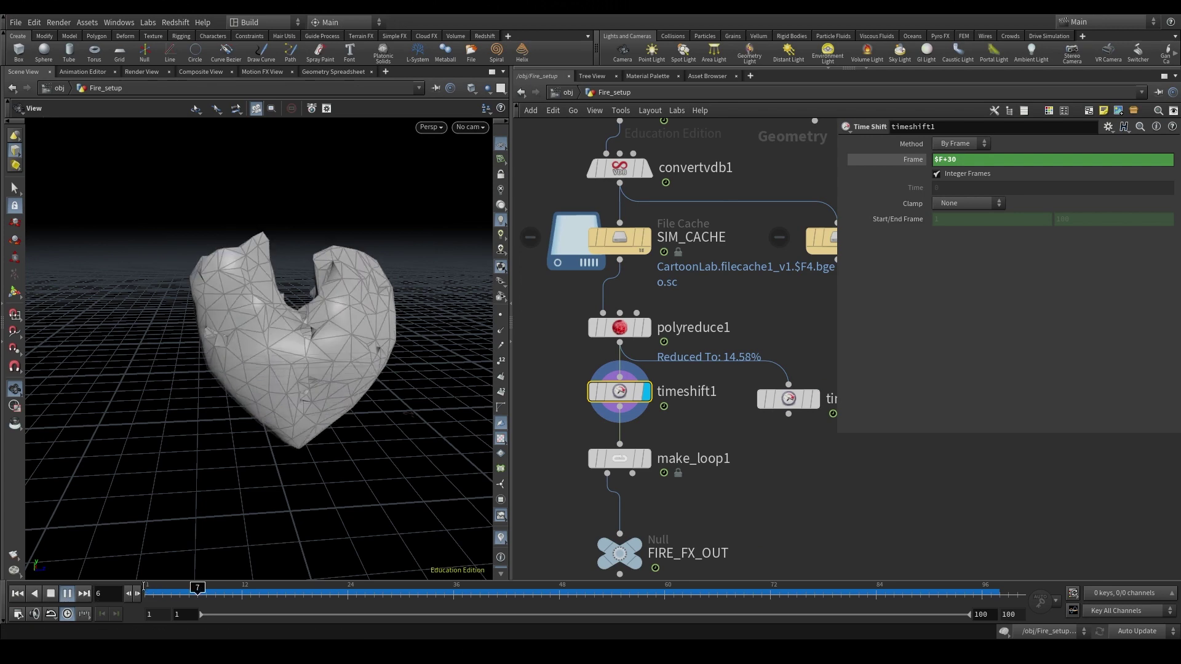
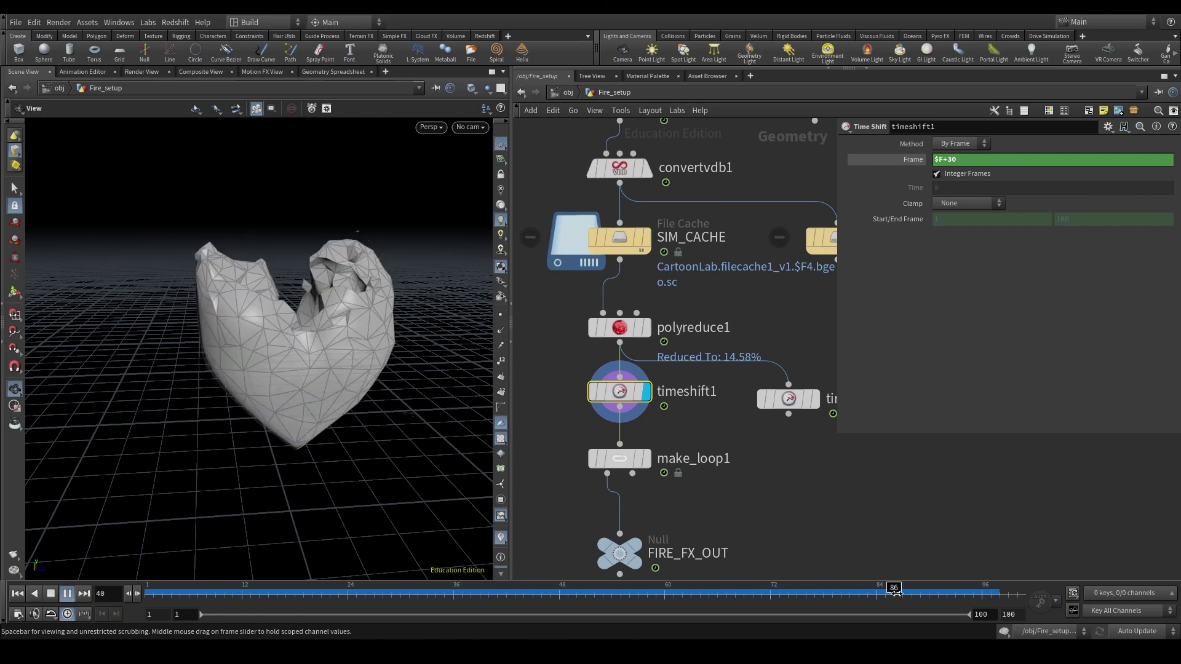
{"action": "left_click_drag", "start_coordinate": [912, 589], "coordinate": [912, 589]}
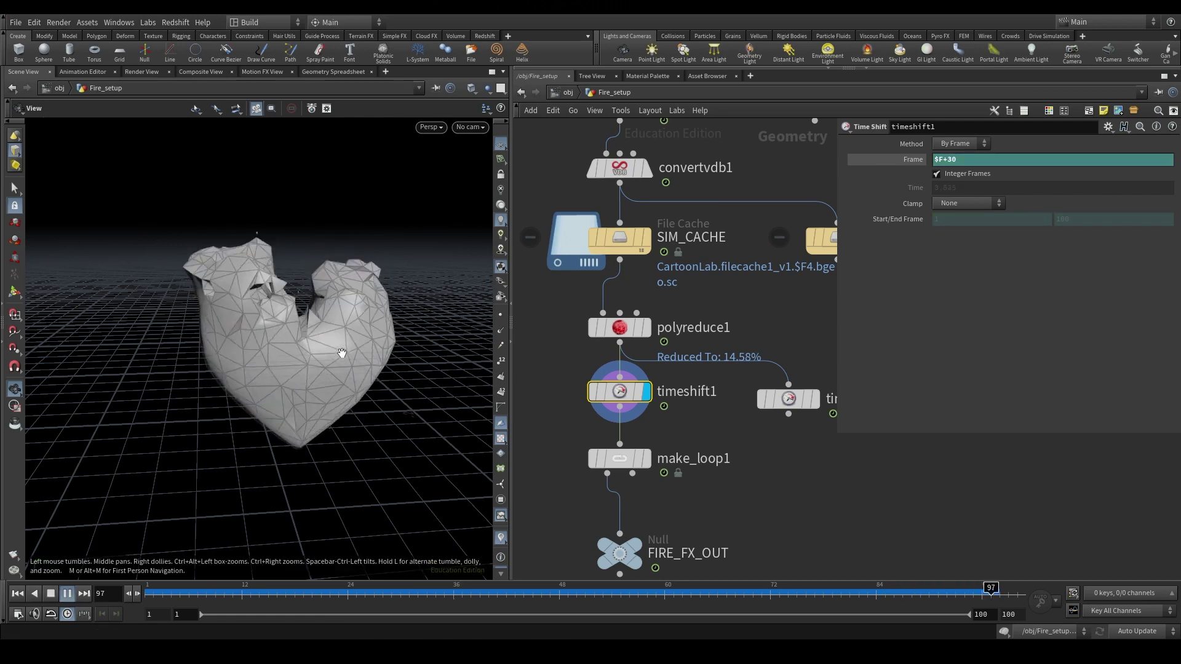
{"action": "left_click_drag", "start_coordinate": [178, 597], "coordinate": [82, 578]}
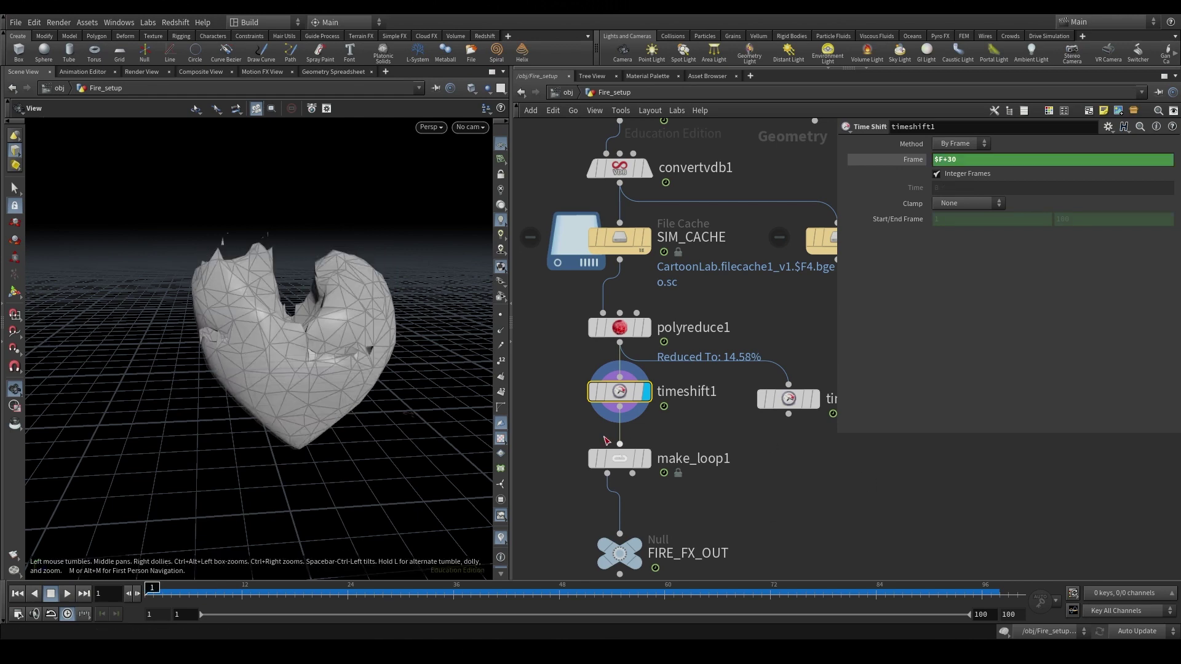
Select and display make_loop1, and delete the extra Time Shift node beside timeshift1.
{"action": "left_click_drag", "start_coordinate": [553, 433], "coordinate": [658, 464]}
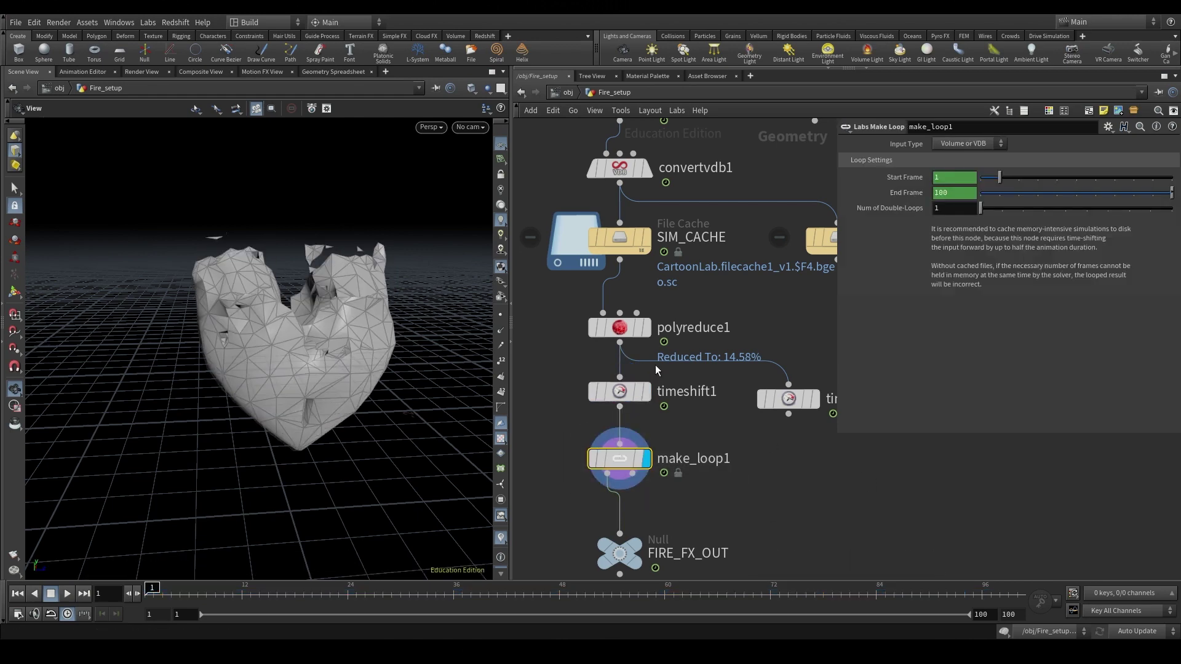
{"action": "left_click", "coordinate": [789, 399]}
{"action": "key", "text": "Delete"}
Add a second Labs Make Loop node beside make_loop1, connect it to timeshift1's output, and display it.
{"action": "key", "text": "Tab"}
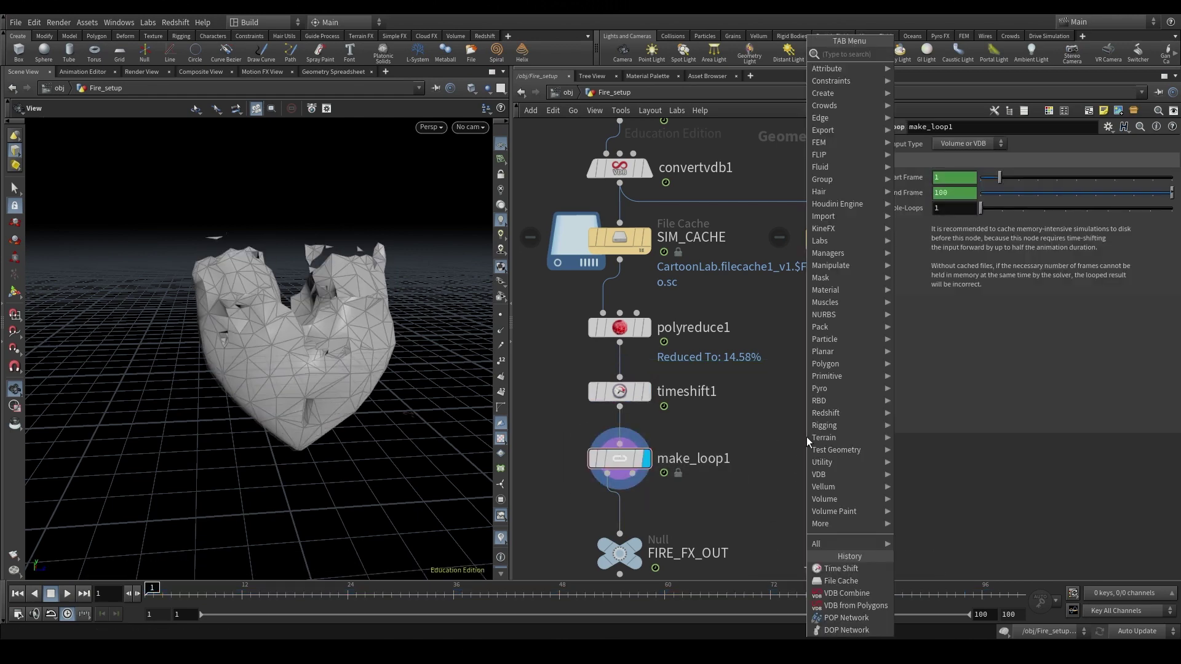
{"action": "key", "text": "Return"}
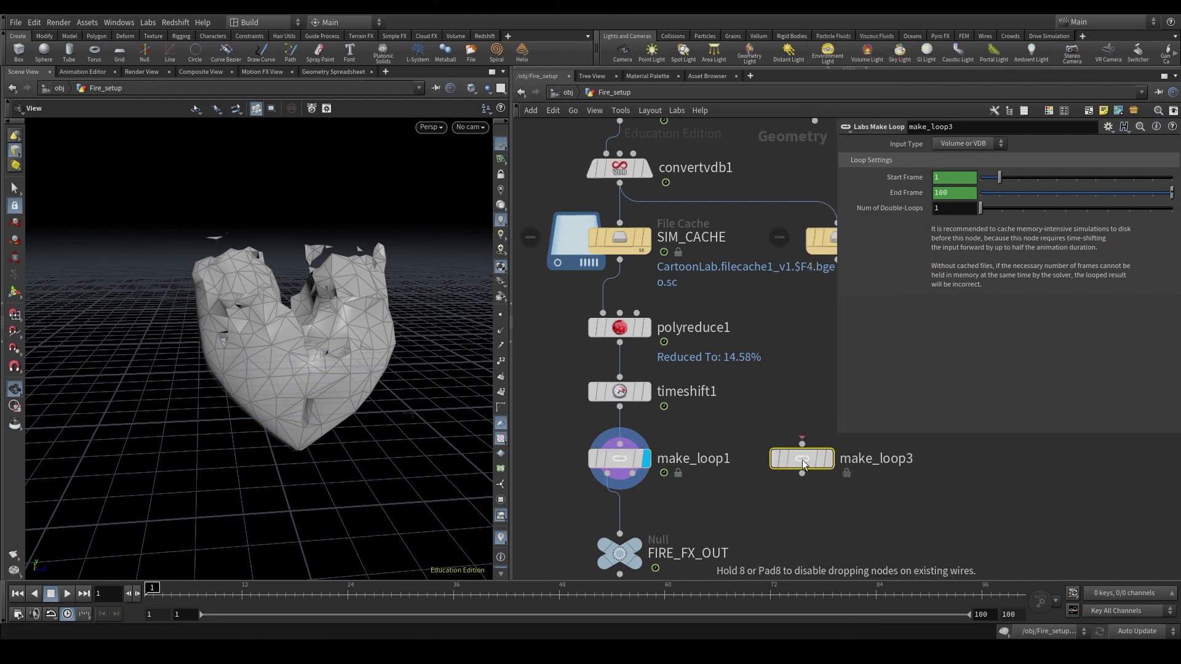
{"action": "left_click", "coordinate": [797, 462]}
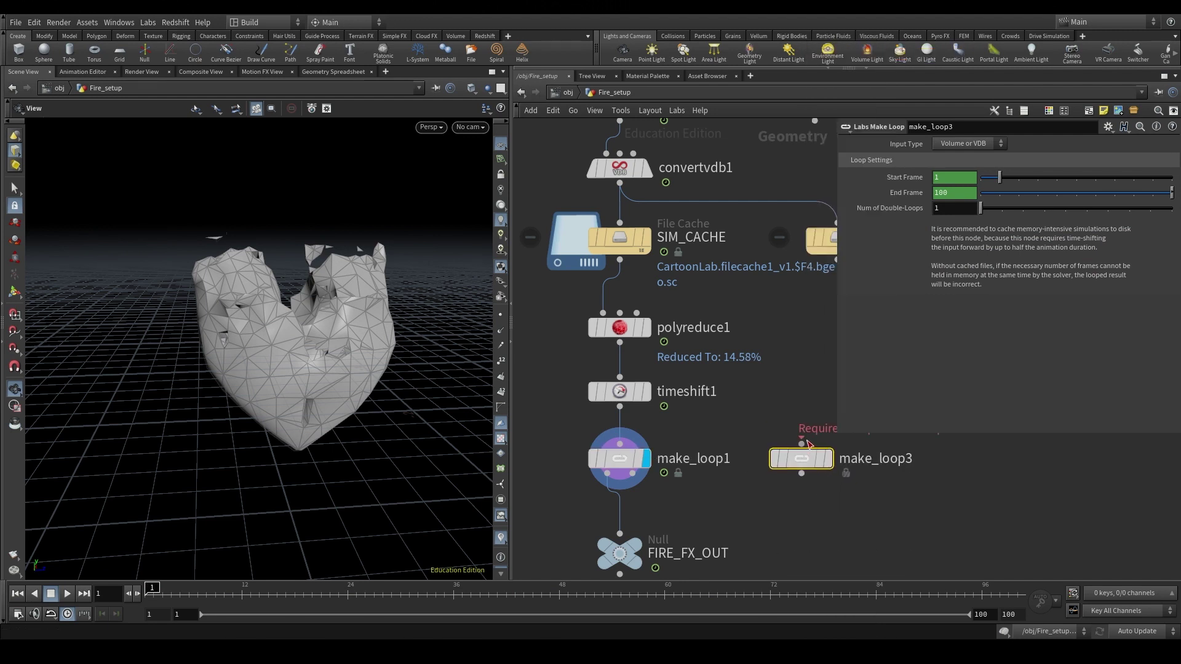
{"action": "left_click", "coordinate": [801, 443]}
{"action": "left_click", "coordinate": [664, 416]}
{"action": "key", "text": "r"}
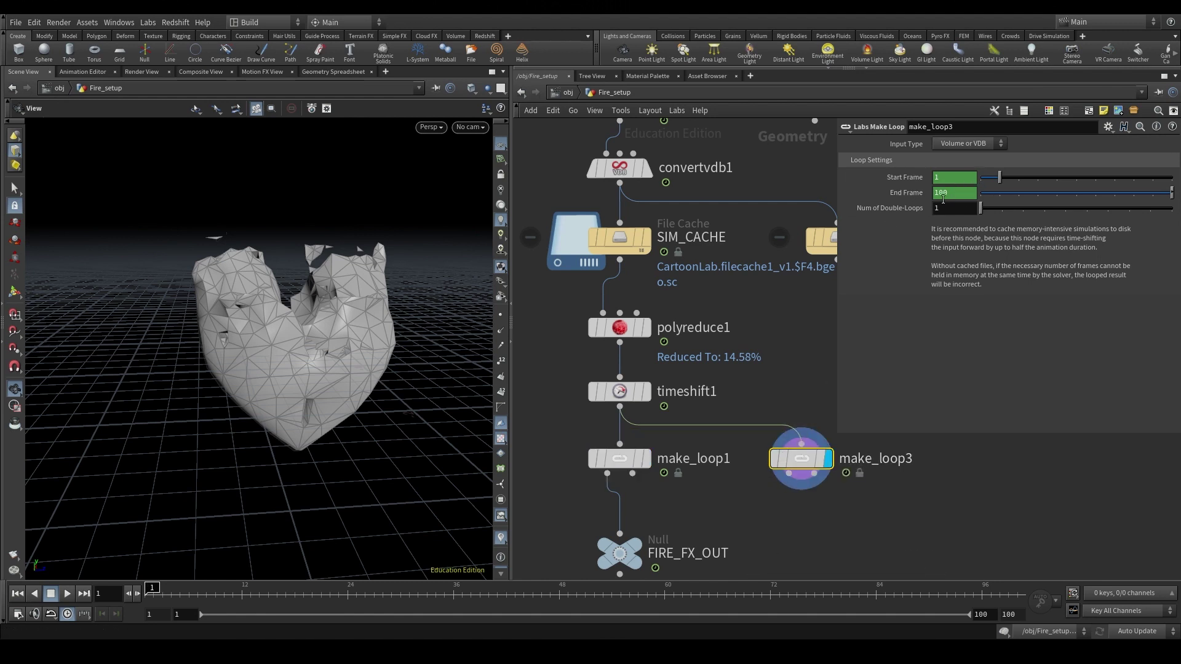
Select make_loop1 to show its loop settings, and display the FIRE_FX_OUT null.
{"action": "left_click", "coordinate": [619, 458]}
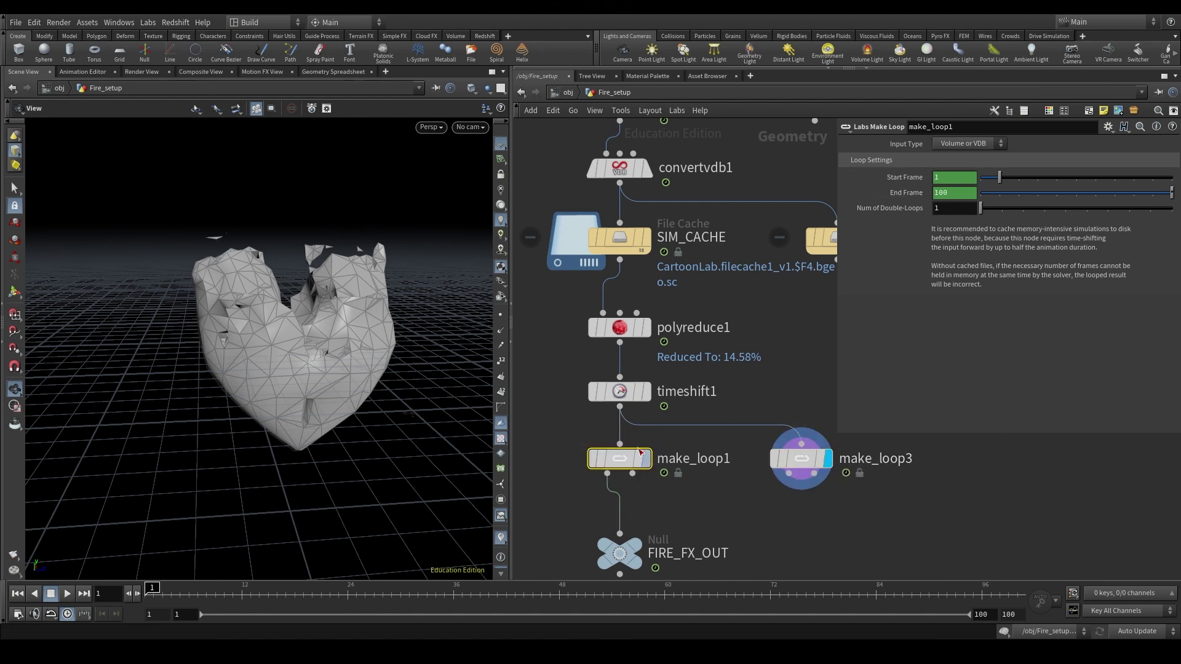
{"action": "key", "text": "r"}
{"action": "key", "text": "Up"}
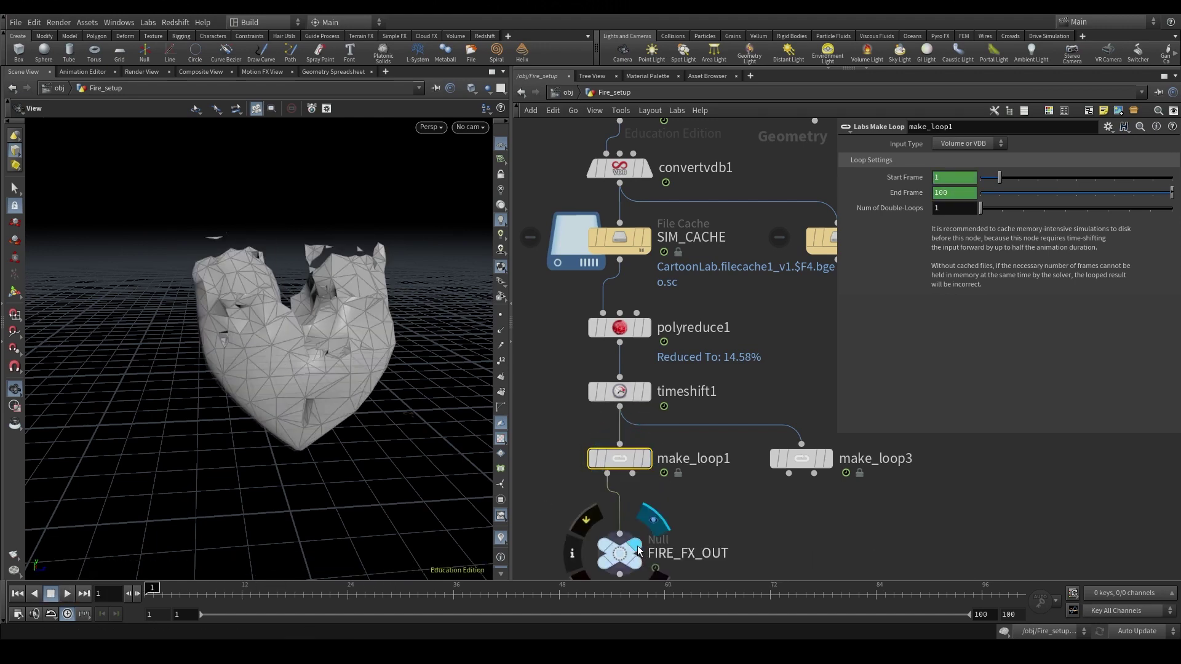
{"action": "left_click", "coordinate": [613, 564]}
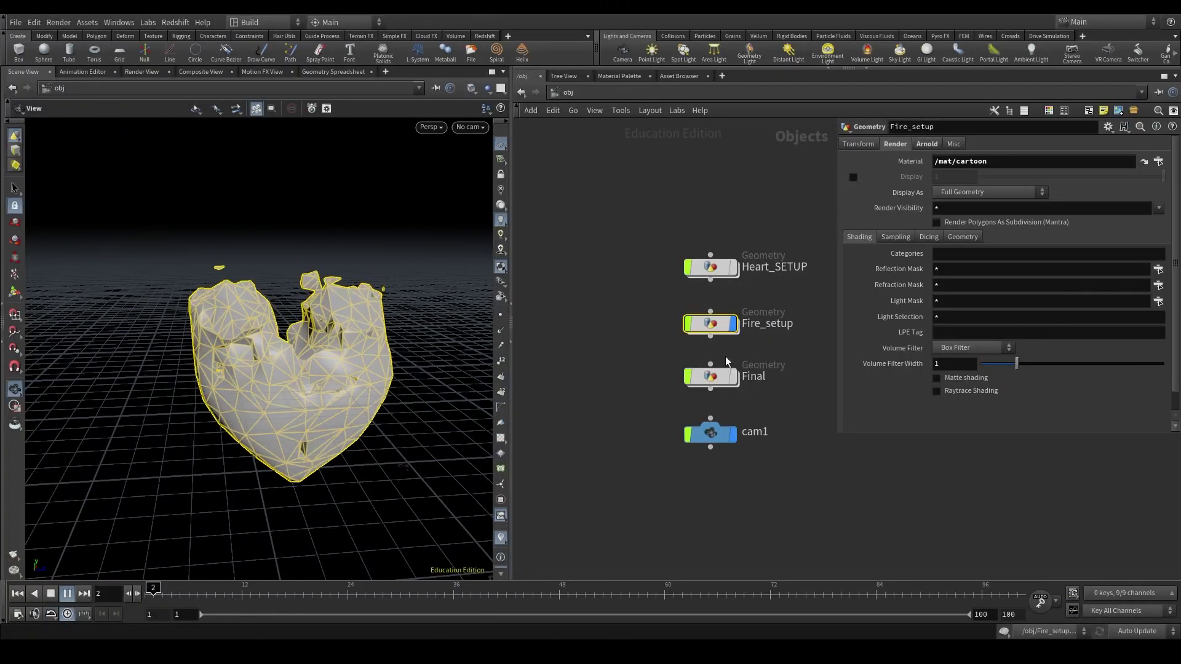
Deselect Fire_setup at object level, watch the looping animation play, and return to frame 1.
{"action": "left_click", "coordinate": [595, 415]}
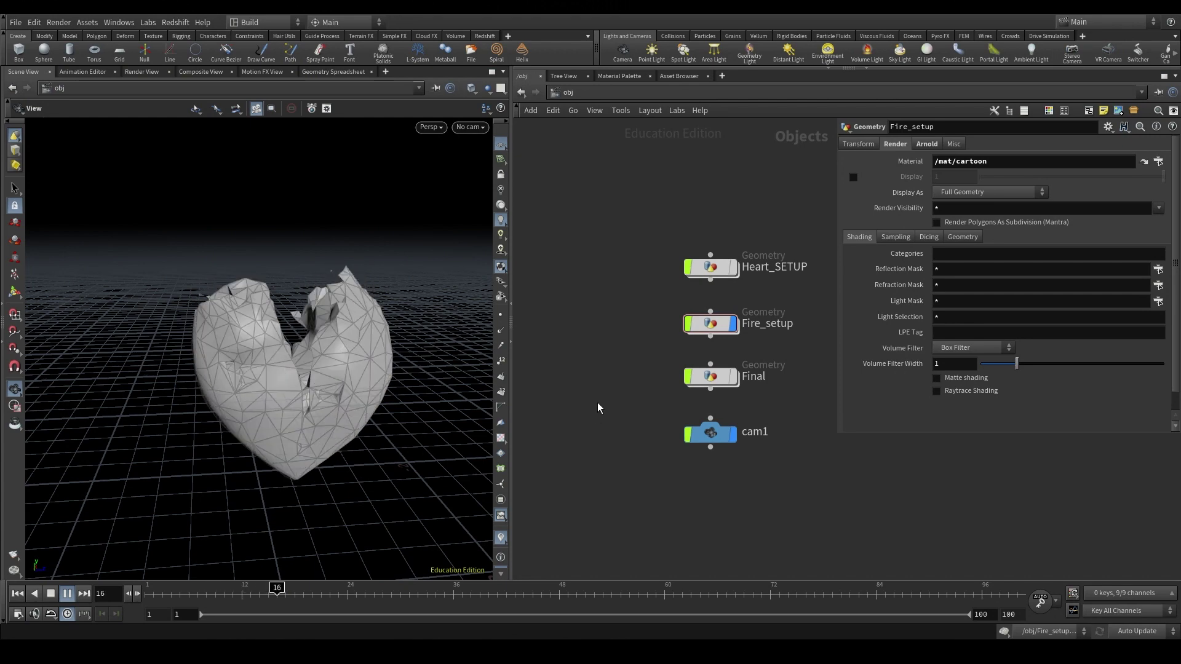
{"action": "key", "text": "Up"}
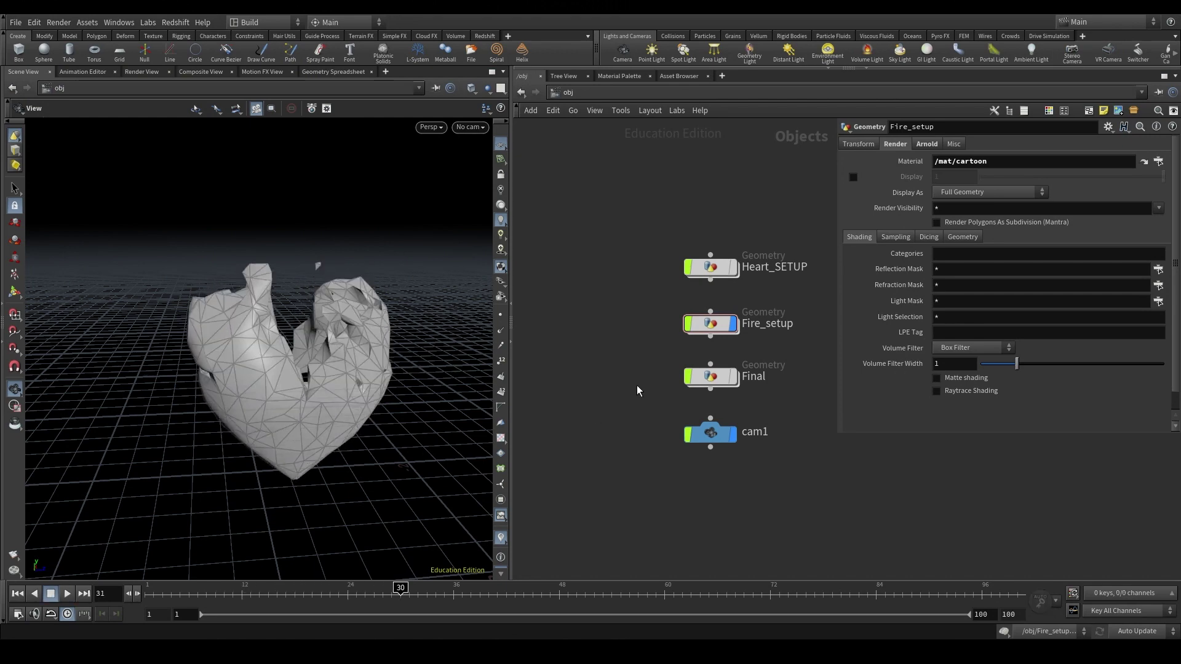
{"action": "key", "text": "ctrl+Up"}
Display the Final object, open its network, and inspect the heart at object_merge2.
{"action": "left_click", "coordinate": [732, 377]}
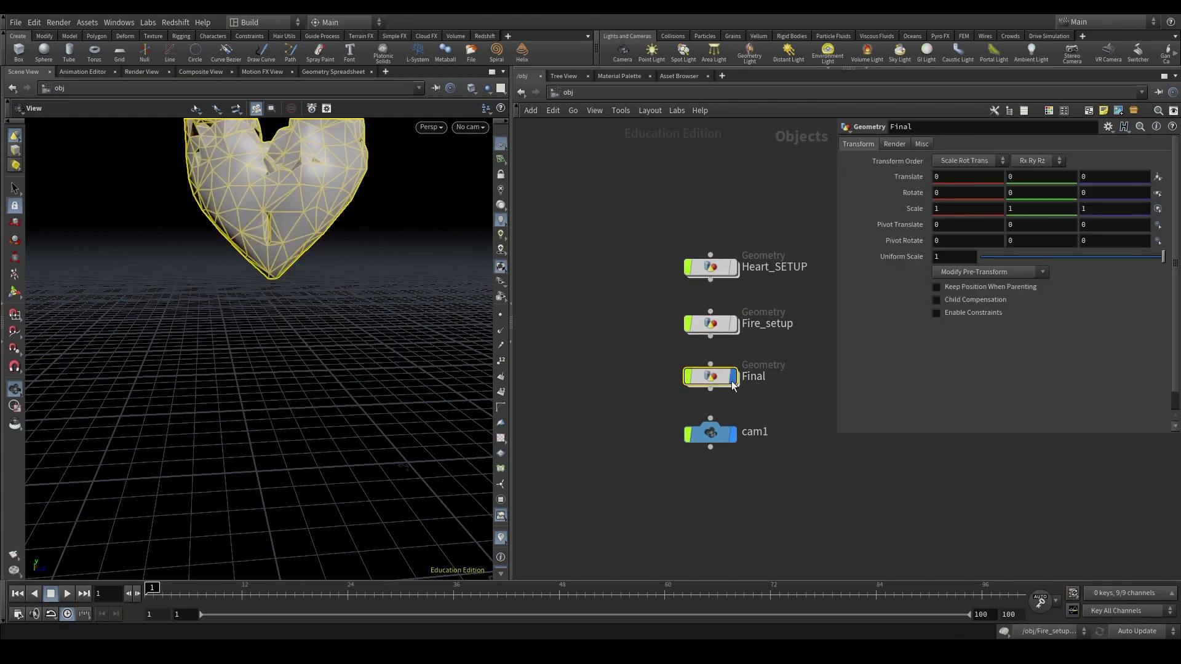
{"action": "double_click", "coordinate": [720, 378]}
{"action": "left_click_drag", "start_coordinate": [674, 275], "coordinate": [681, 285]}
{"action": "key", "text": "r"}
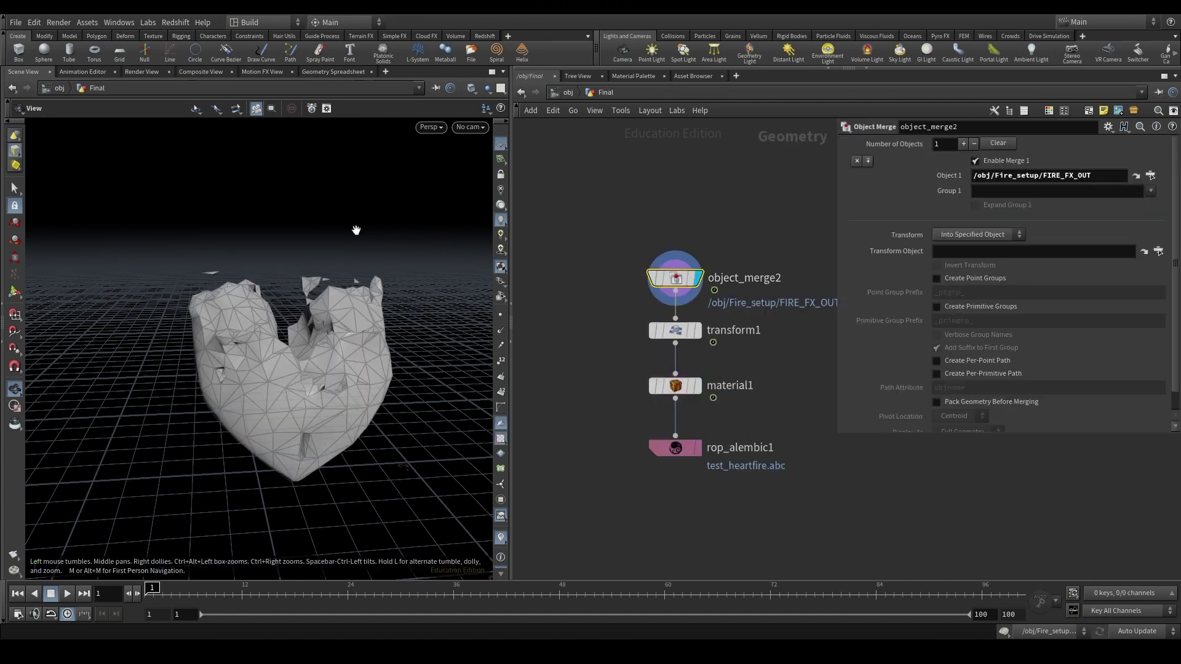
{"action": "mouse_move", "coordinate": [308, 392]}
{"action": "left_mouse_down"}
{"action": "mouse_move", "coordinate": [335, 393]}
{"action": "mouse_move", "coordinate": [311, 383]}
{"action": "left_mouse_up"}
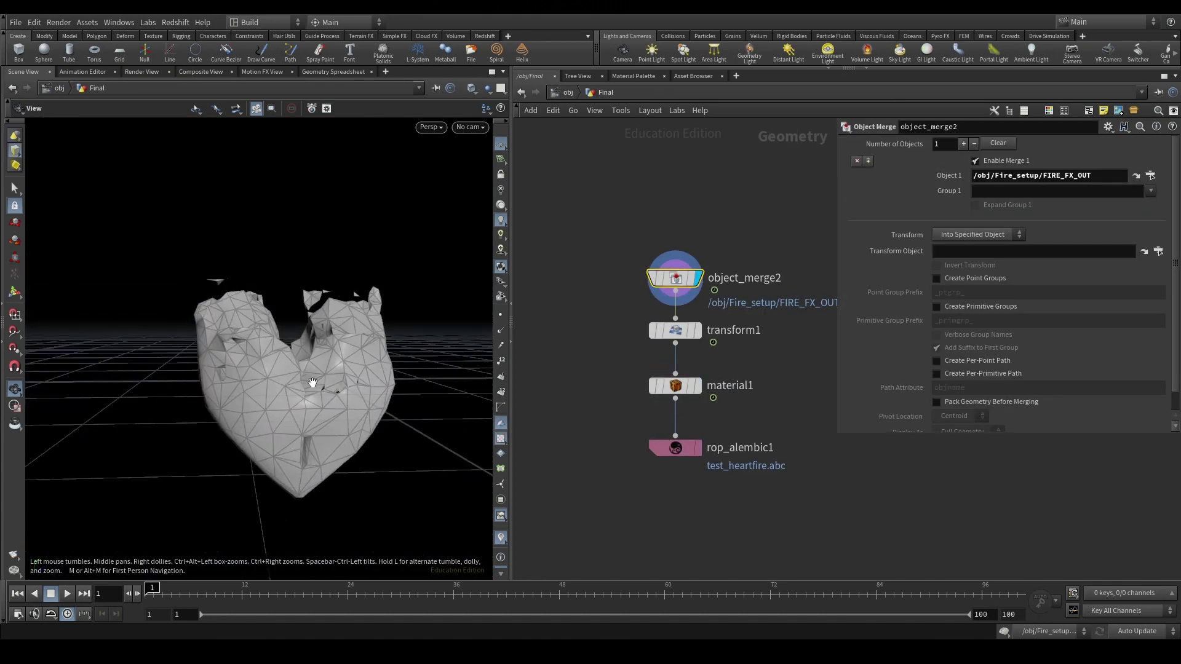
Browse the source operators available for object_merge2's Object 1 path, and close the chooser without changing it.
{"action": "left_click", "coordinate": [1150, 177]}
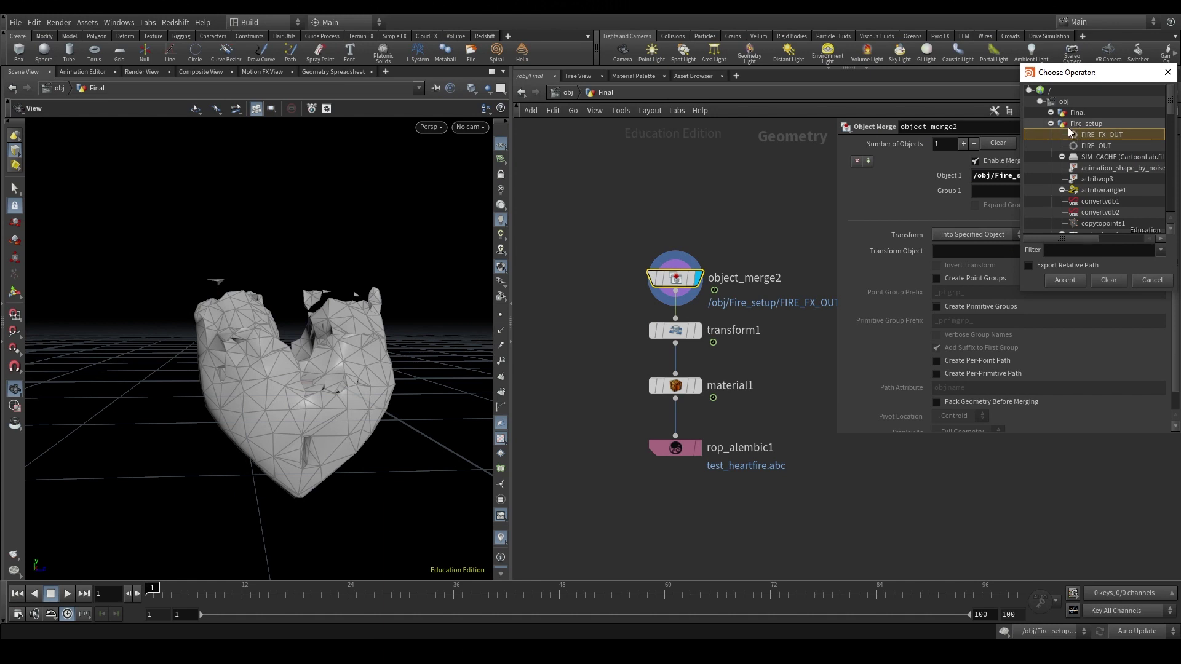
{"action": "left_click", "coordinate": [1050, 124]}
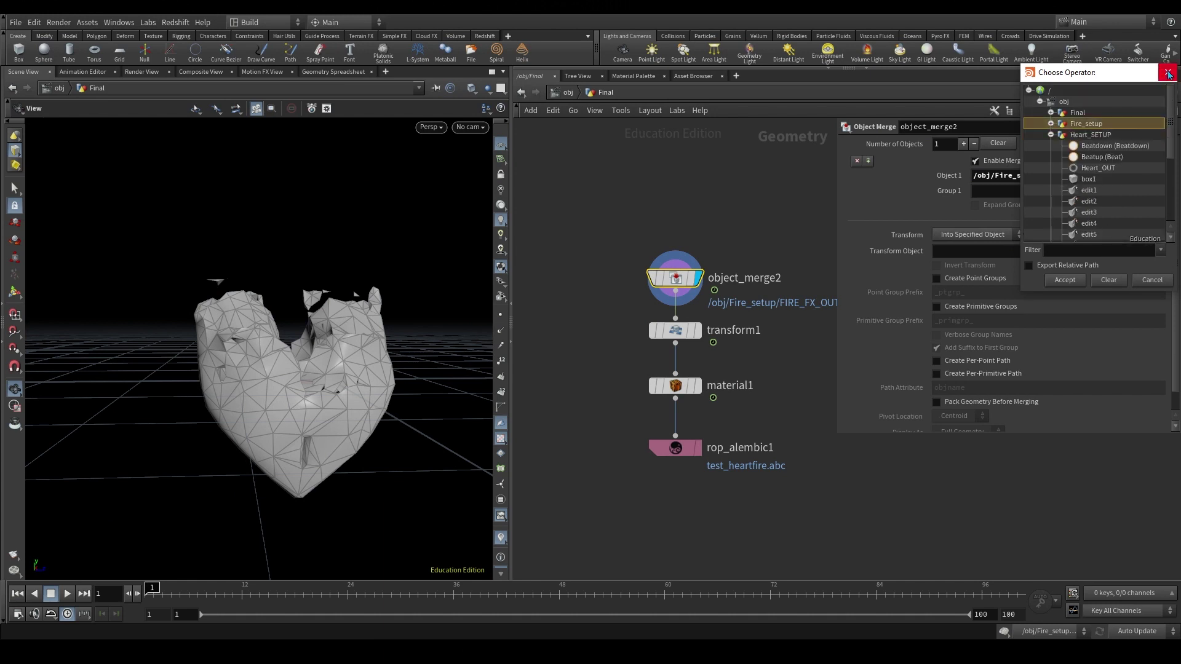
{"action": "left_click", "coordinate": [1168, 74]}
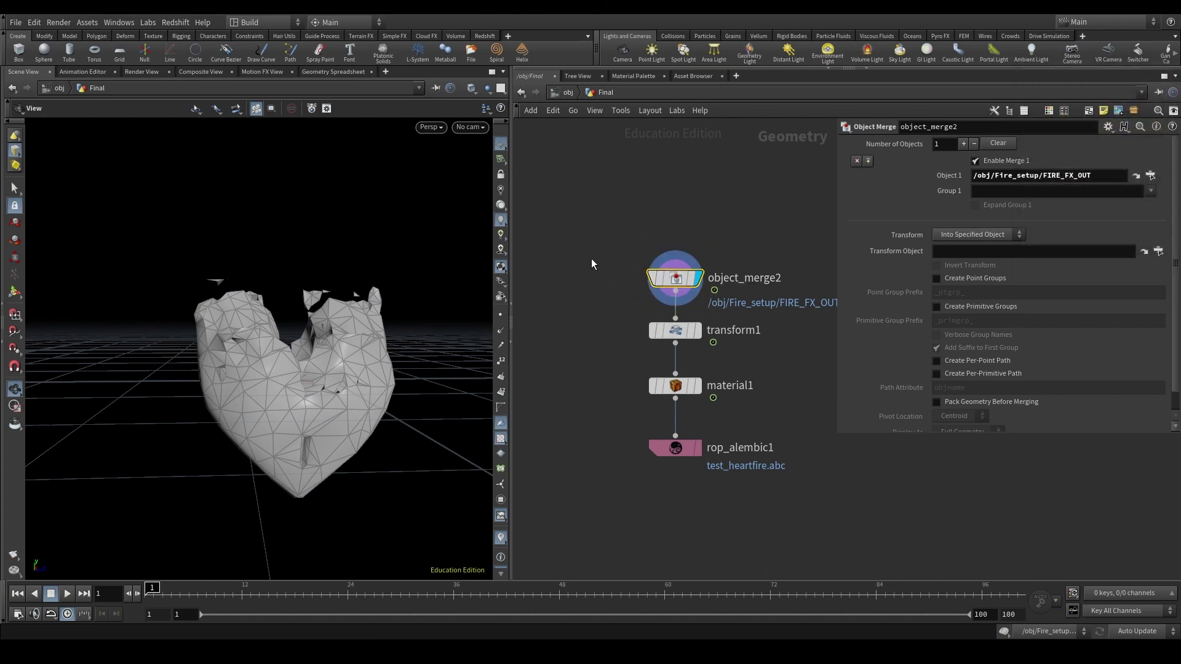
Select transform1 and display its result, and select and display material1 to show its material assignment.
{"action": "left_click", "coordinate": [698, 331]}
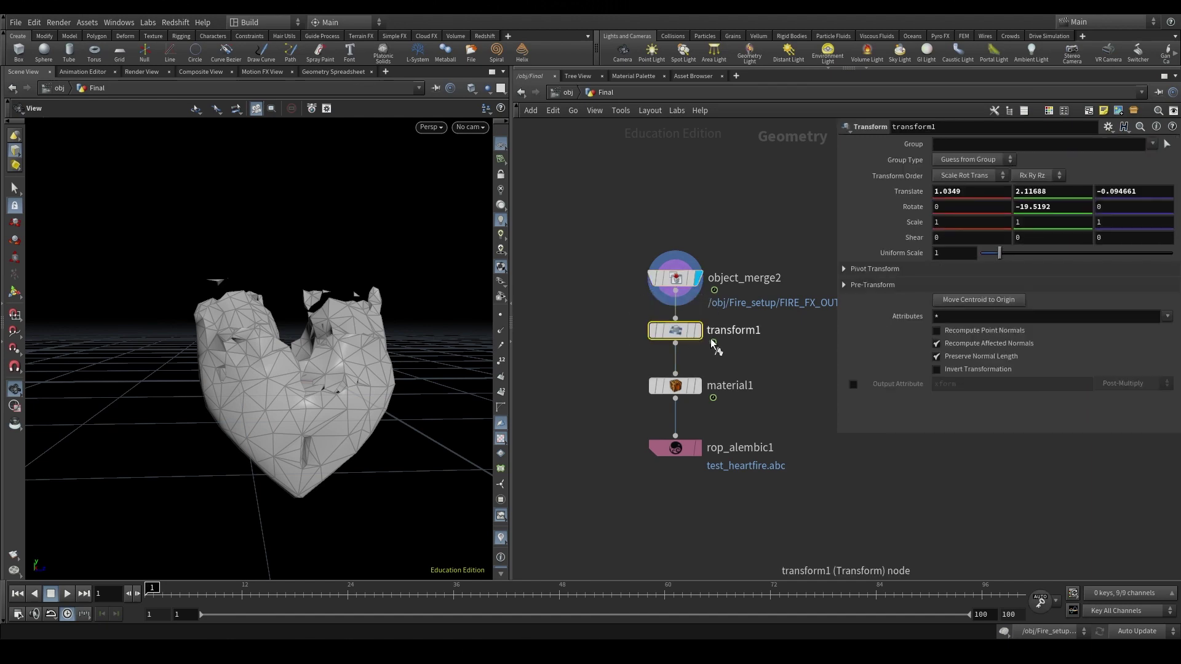
{"action": "left_click_drag", "start_coordinate": [383, 265], "coordinate": [431, 369]}
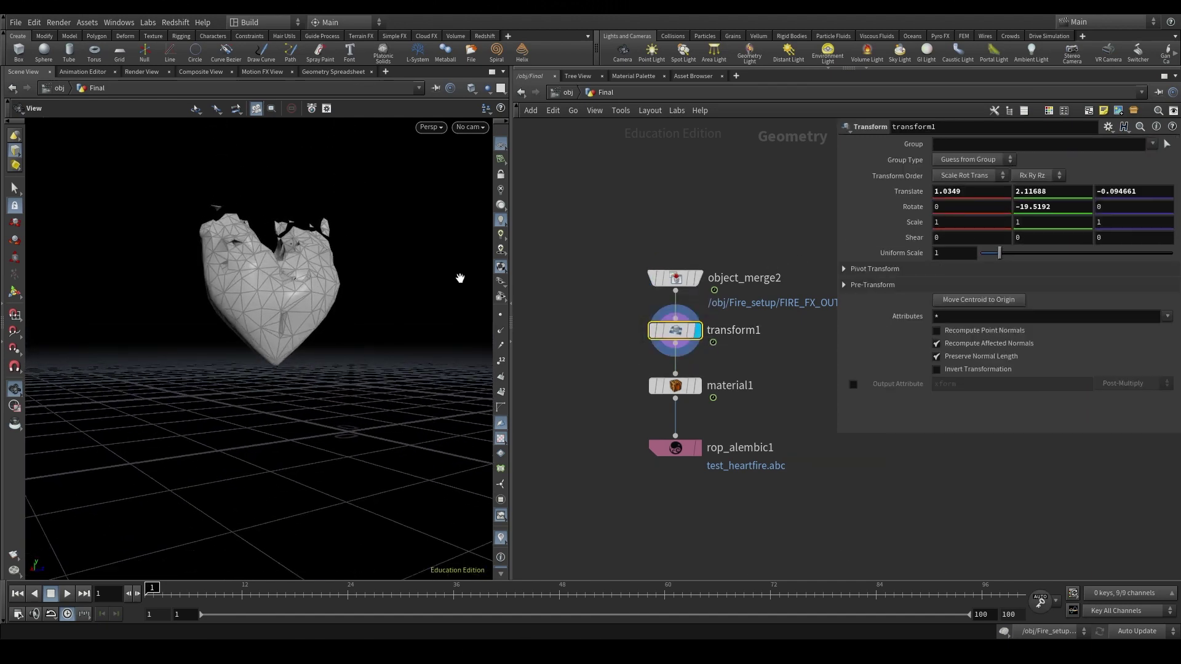
{"action": "left_click_drag", "start_coordinate": [460, 278], "coordinate": [369, 320]}
{"action": "left_click", "coordinate": [677, 385]}
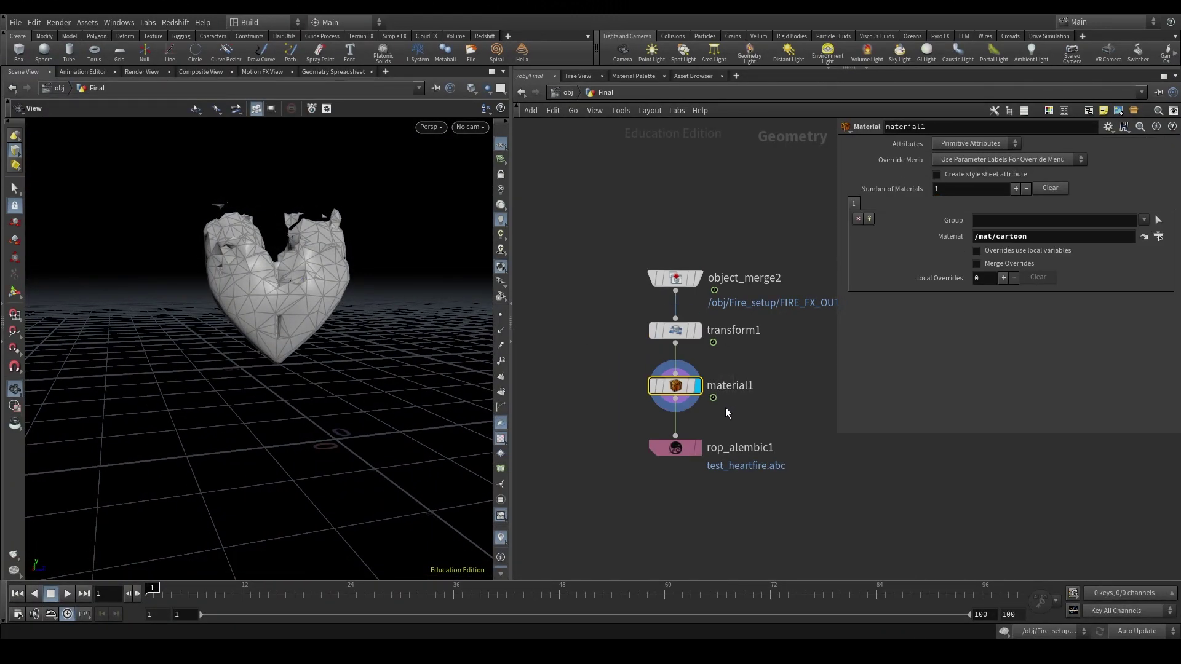
Go to the cartoon material assigned in material1, delete the extra materialbuilder1 beside it, and select cartoon.
{"action": "left_click", "coordinate": [1144, 237]}
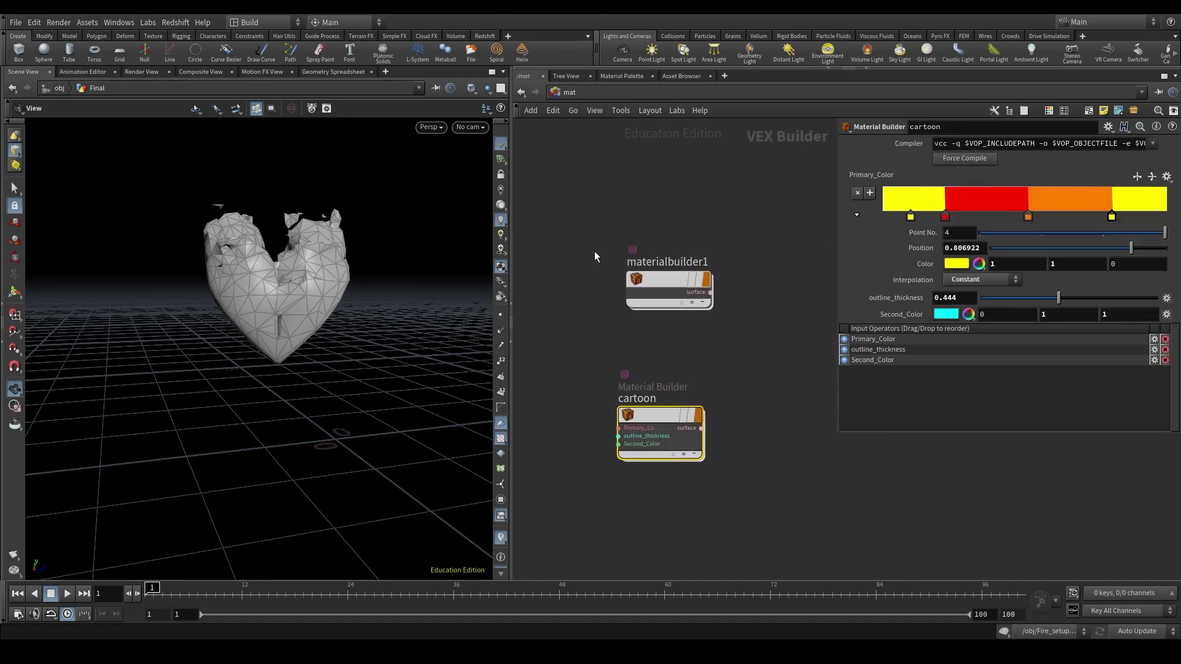
{"action": "left_click_drag", "start_coordinate": [594, 251], "coordinate": [762, 322]}
{"action": "key", "text": "Delete"}
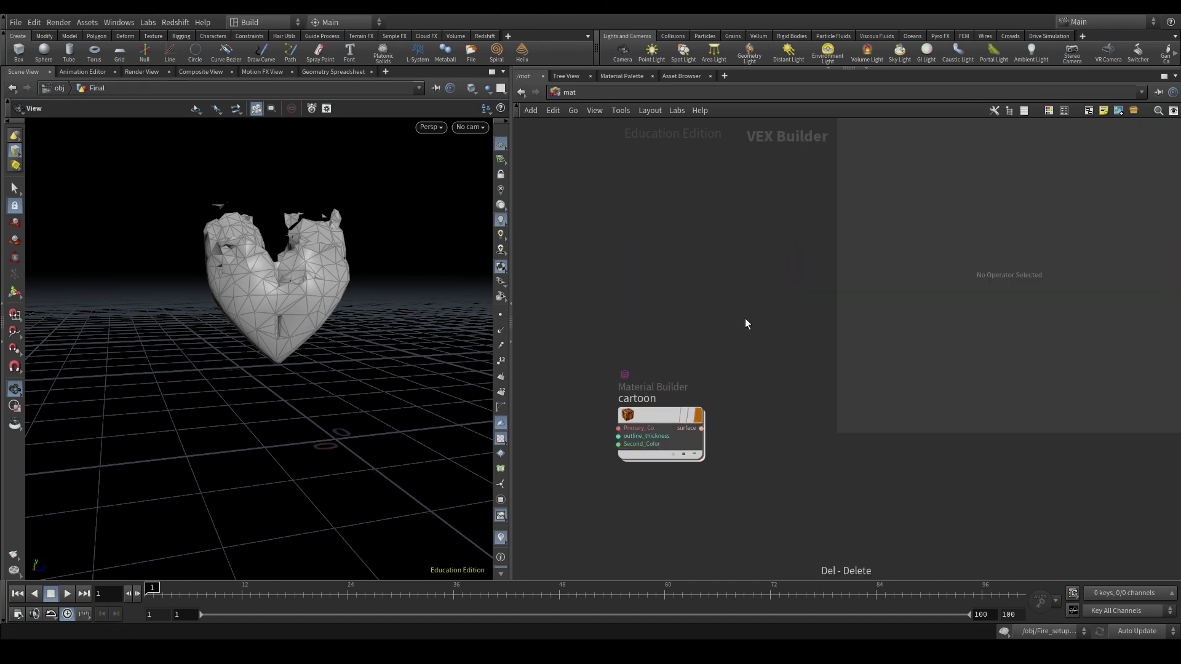
{"action": "left_click_drag", "start_coordinate": [648, 459], "coordinate": [665, 406]}
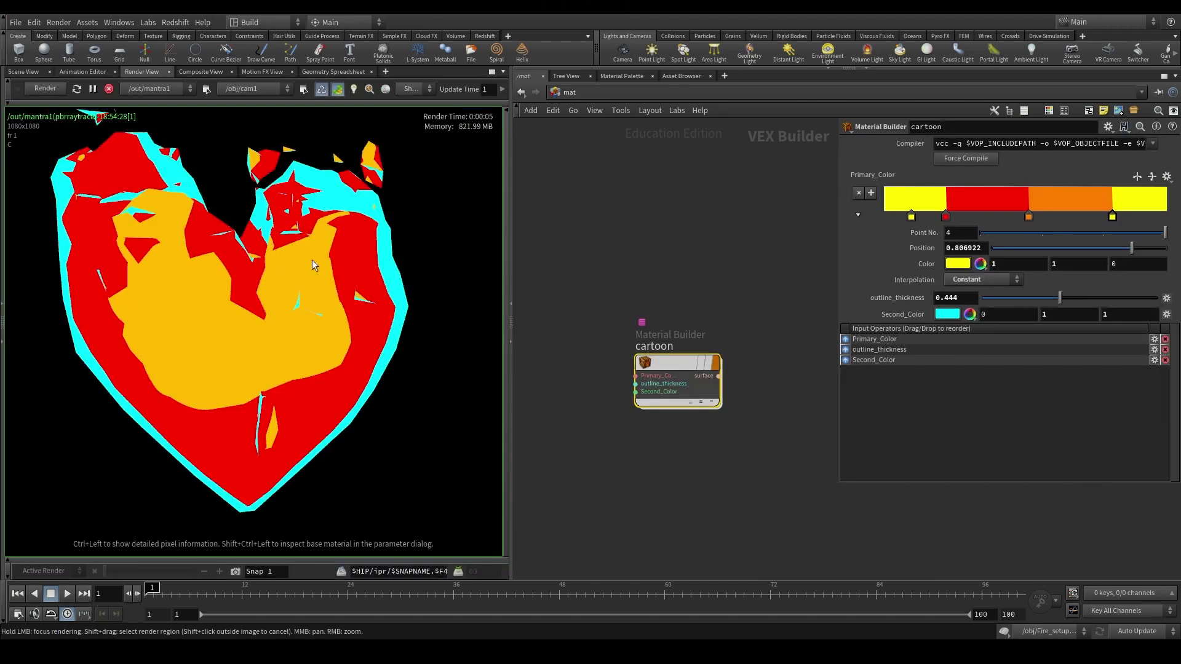
Check the cartoon-shaded heart in the live render at frames 38, 45 and beyond, ending on frame 55.
{"action": "scroll", "coordinate": [203, 272], "scroll_direction": "down", "scroll_amount": 5}
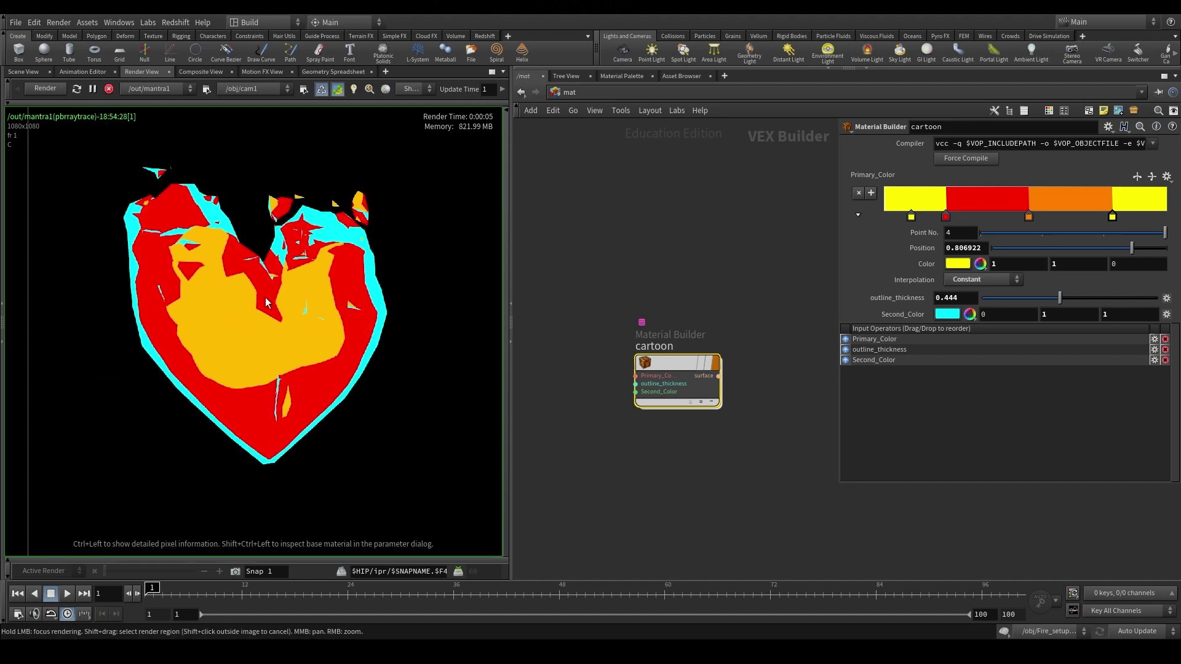
{"action": "middle_click_drag", "start_coordinate": [308, 304], "coordinate": [300, 313]}
{"action": "left_click", "coordinate": [470, 594]}
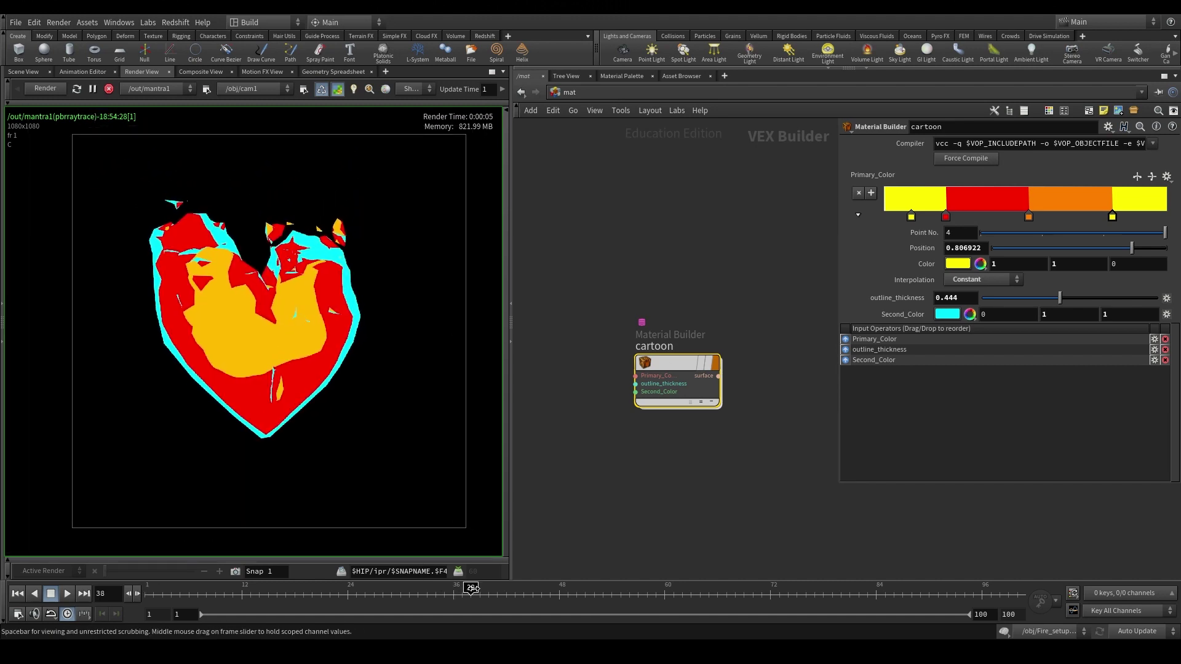
{"action": "left_click", "coordinate": [525, 600]}
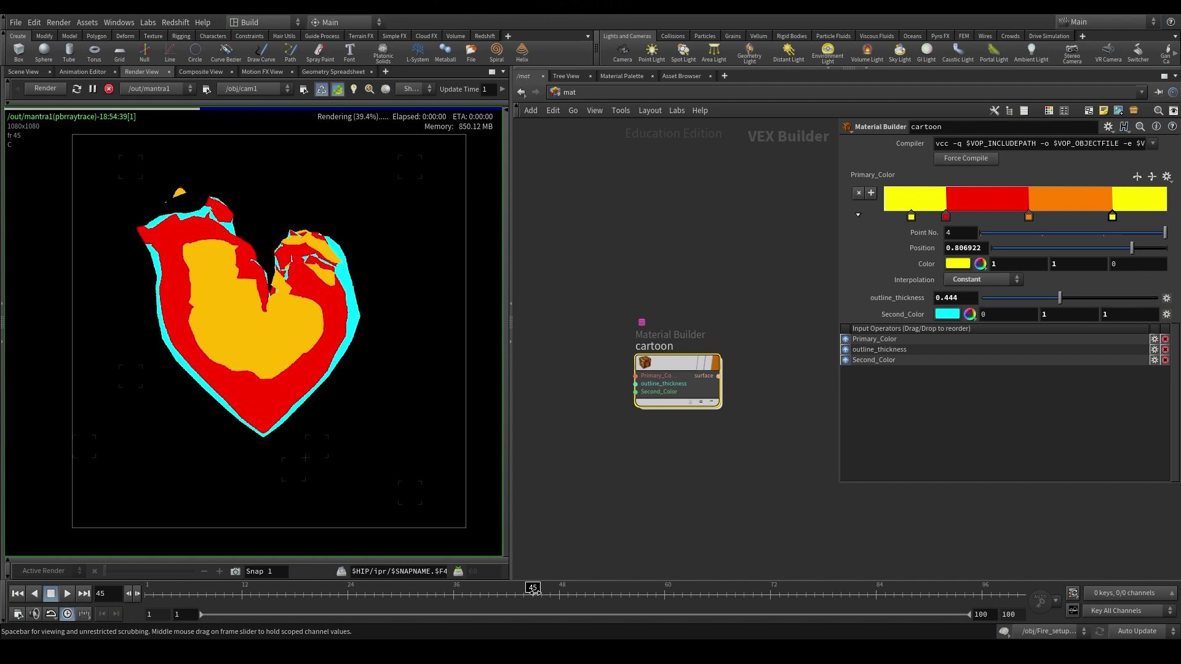
{"action": "left_click", "coordinate": [567, 594]}
{"action": "left_click", "coordinate": [620, 592]}
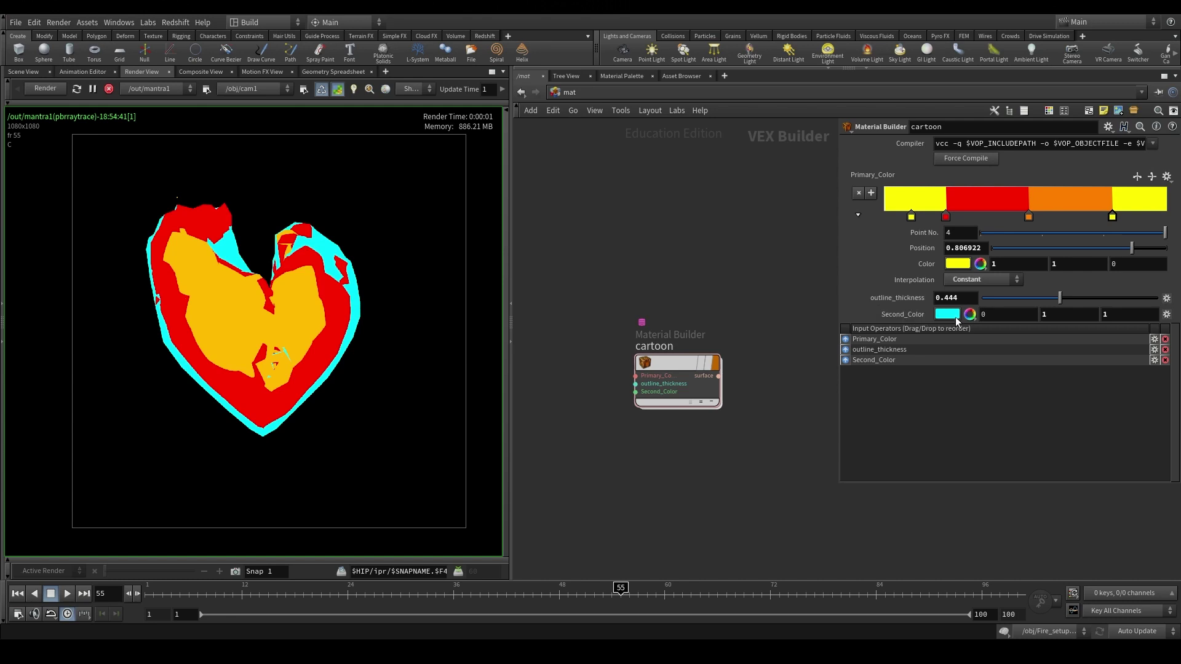
Set the cartoon material's outline_thickness to 0.074 and stop the live render.
{"action": "left_click_drag", "start_coordinate": [1060, 298], "coordinate": [996, 297]}
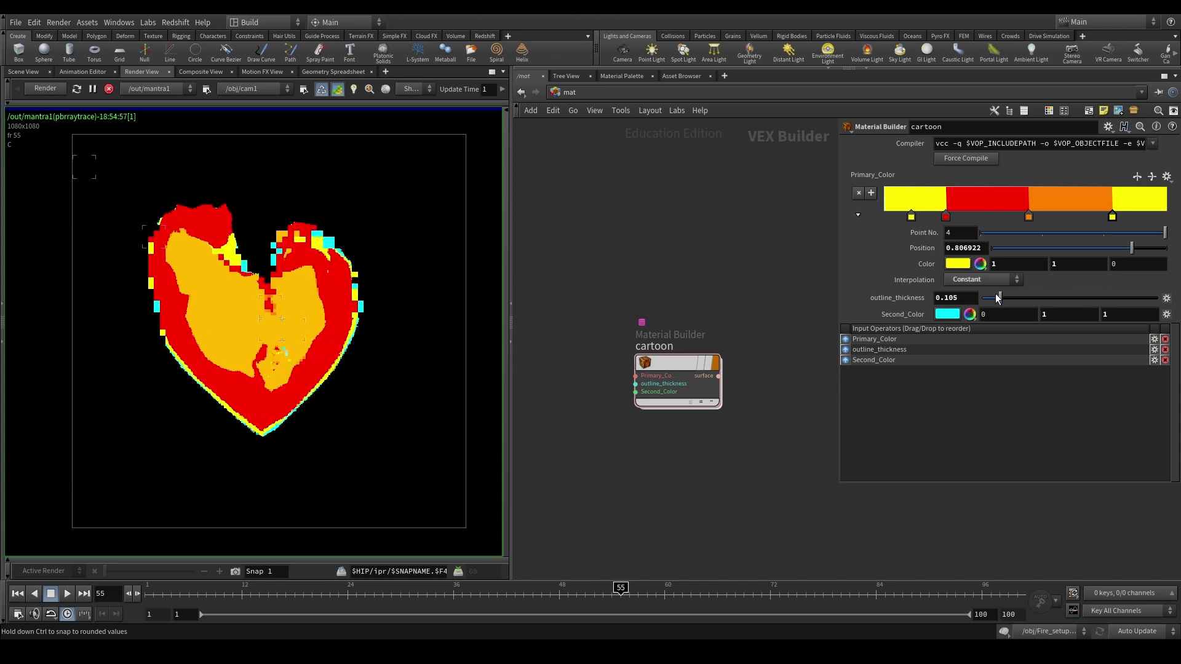
{"action": "left_click", "coordinate": [109, 89]}
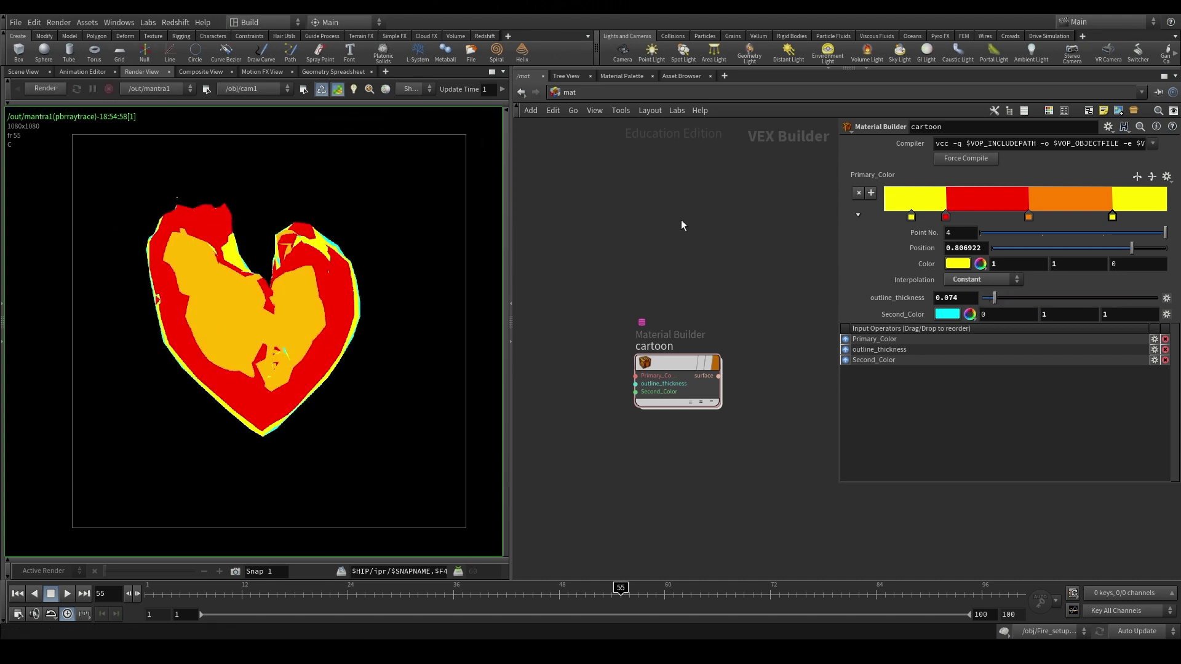
Open the cartoon material's node network and widen the network pane to show the whole shader graph.
{"action": "double_click", "coordinate": [679, 363]}
{"action": "scroll", "coordinate": [683, 358], "scroll_direction": "down", "scroll_amount": 4}
{"action": "middle_click_drag", "start_coordinate": [688, 354], "coordinate": [626, 294]}
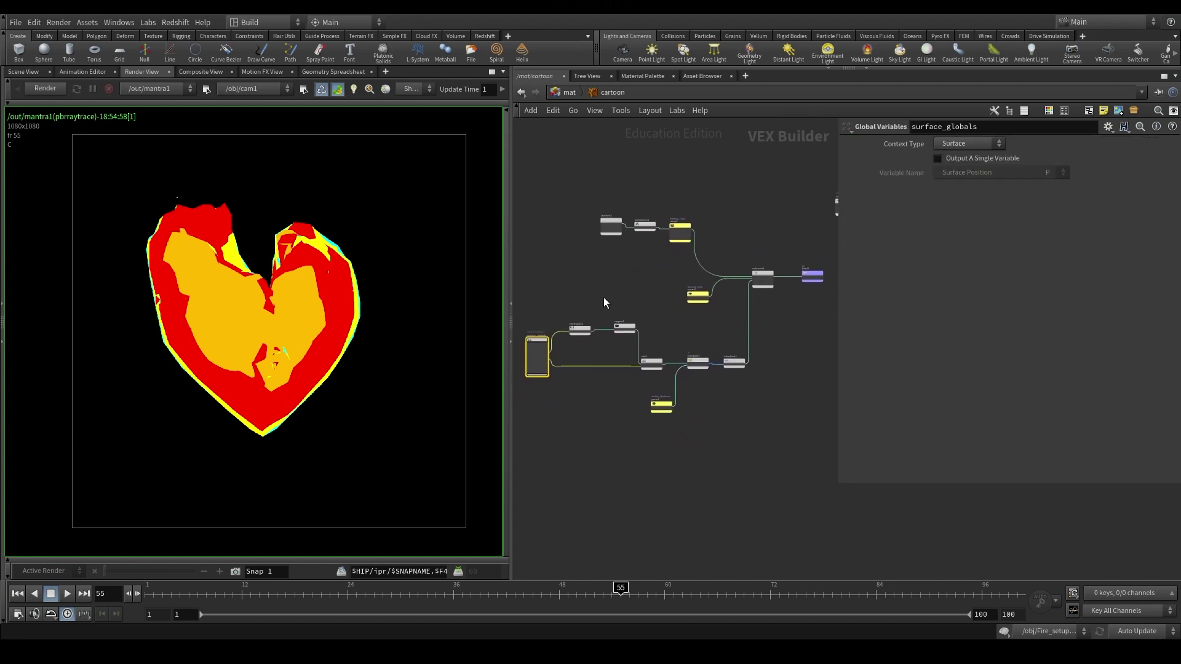
{"action": "left_click_drag", "start_coordinate": [514, 323], "coordinate": [278, 321]}
{"action": "key", "text": "l"}
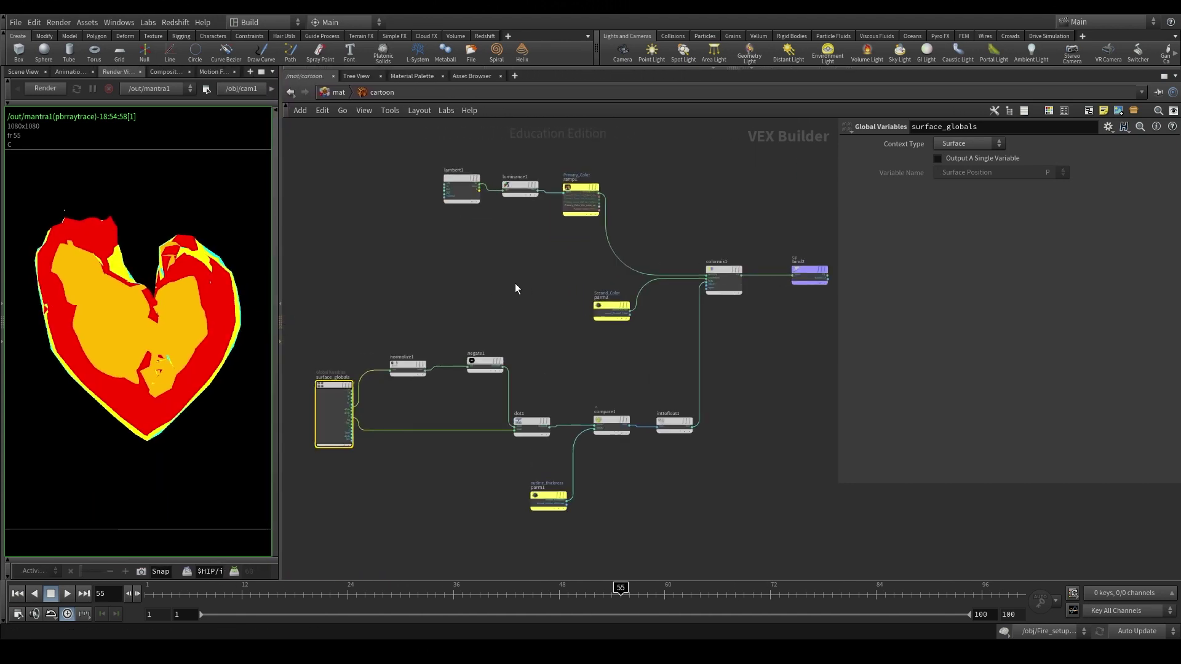
Add a new Material Builder beside cartoon at the mat level and open its network.
{"action": "key", "text": "u"}
{"action": "left_click", "coordinate": [584, 268]}
{"action": "key", "text": "Tab"}
{"action": "type", "text": "mate"}
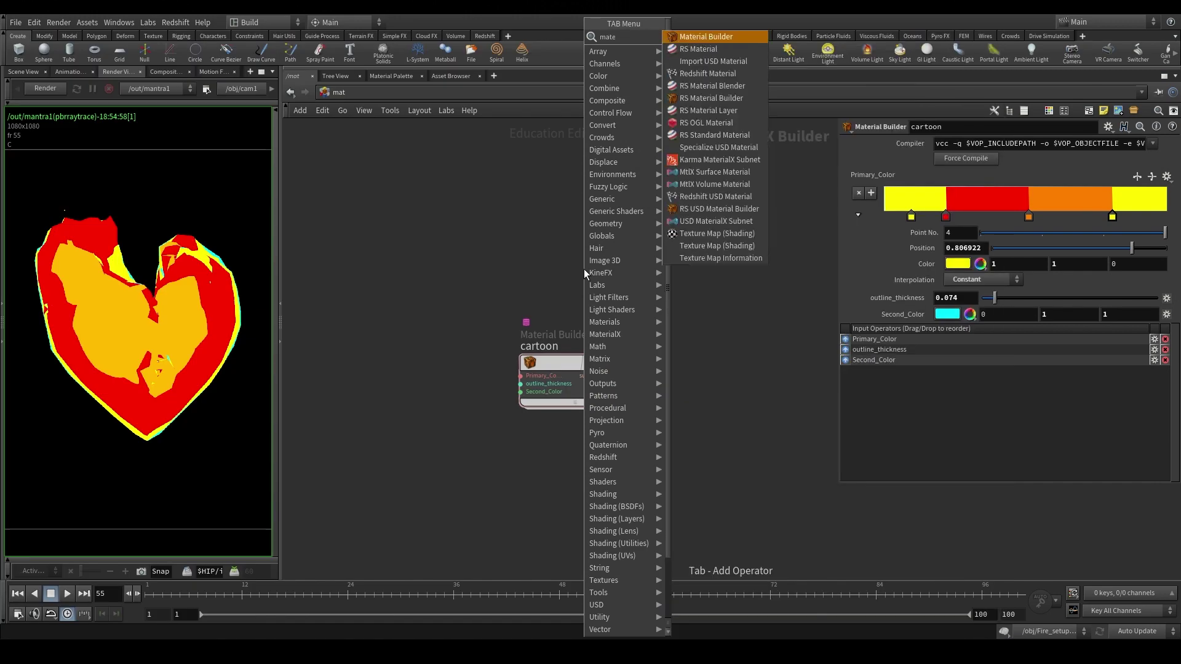
{"action": "key", "text": "Return"}
{"action": "left_click", "coordinate": [574, 258]}
{"action": "double_click", "coordinate": [575, 263]}
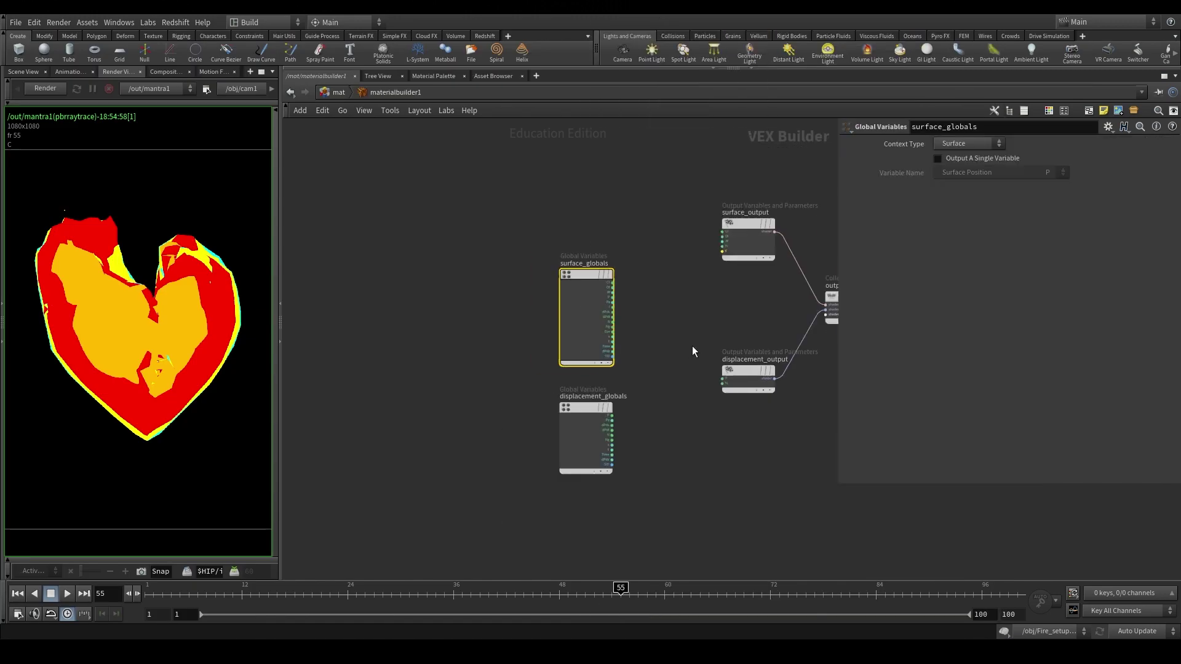
{"action": "scroll", "coordinate": [579, 388], "scroll_direction": "up", "scroll_amount": 2}
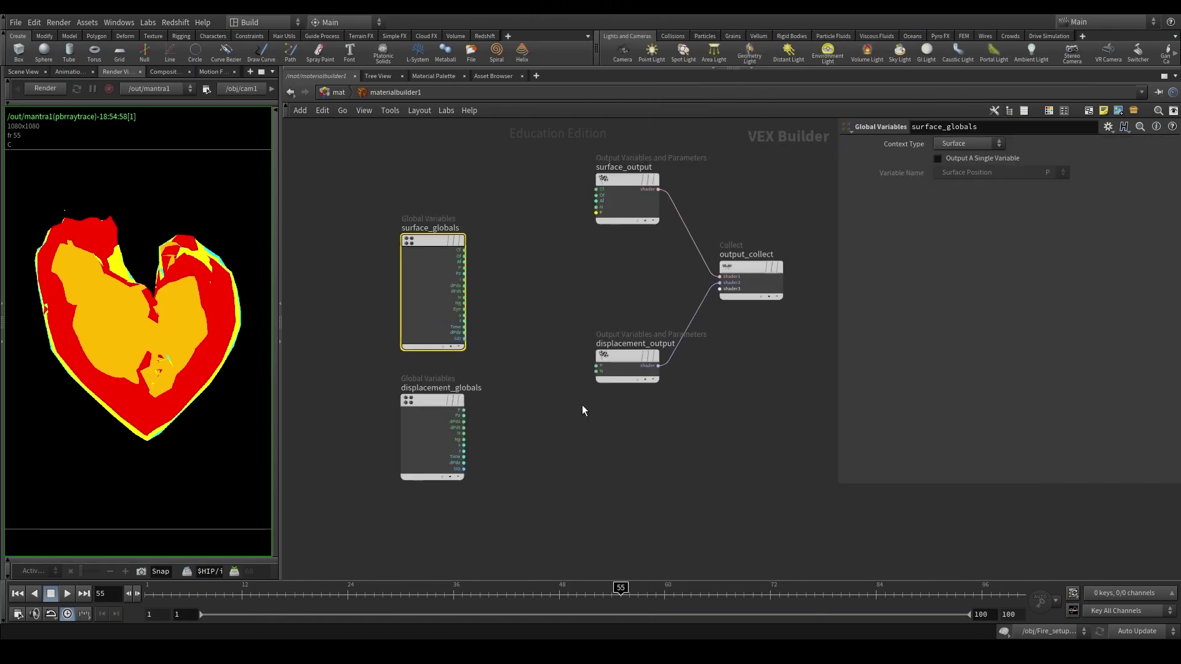
{"action": "middle_click_drag", "start_coordinate": [545, 334], "coordinate": [539, 350]}
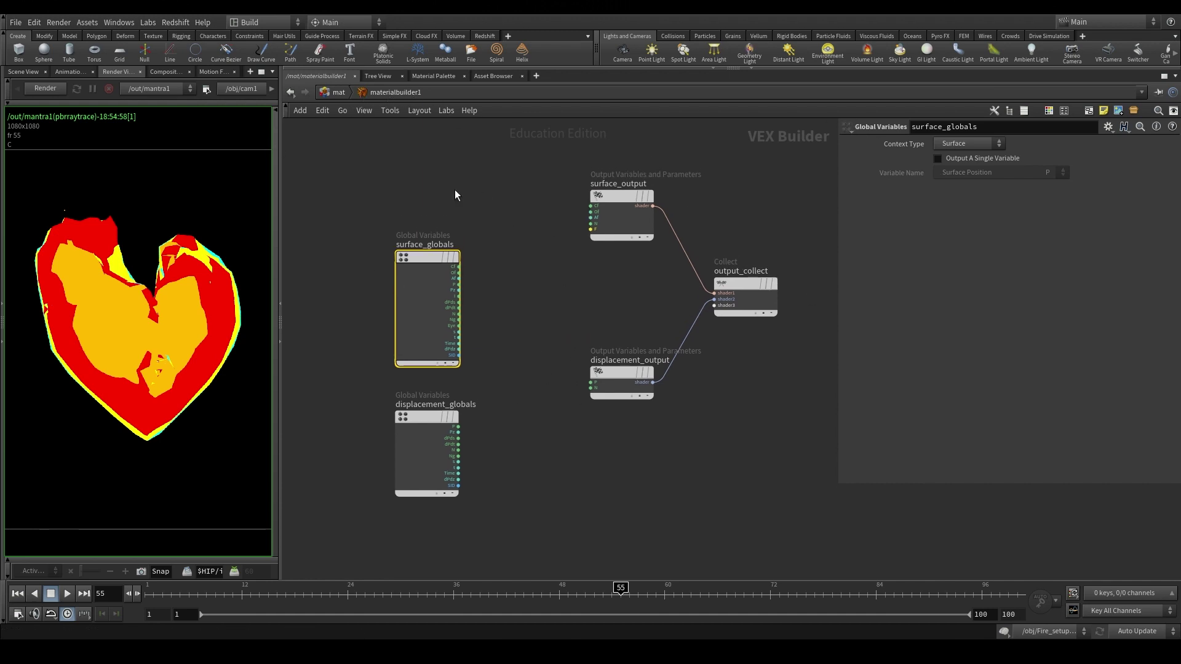
Delete displacement_globals and displacement_output, and spread surface_globals away from surface_output and output_collect.
{"action": "left_click_drag", "start_coordinate": [369, 390], "coordinate": [464, 483]}
{"action": "key", "text": "Delete"}
{"action": "left_click_drag", "start_coordinate": [604, 460], "coordinate": [622, 341]}
{"action": "key", "text": "Delete"}
{"action": "left_click_drag", "start_coordinate": [630, 197], "coordinate": [664, 277]}
{"action": "left_click_drag", "start_coordinate": [620, 222], "coordinate": [754, 308]}
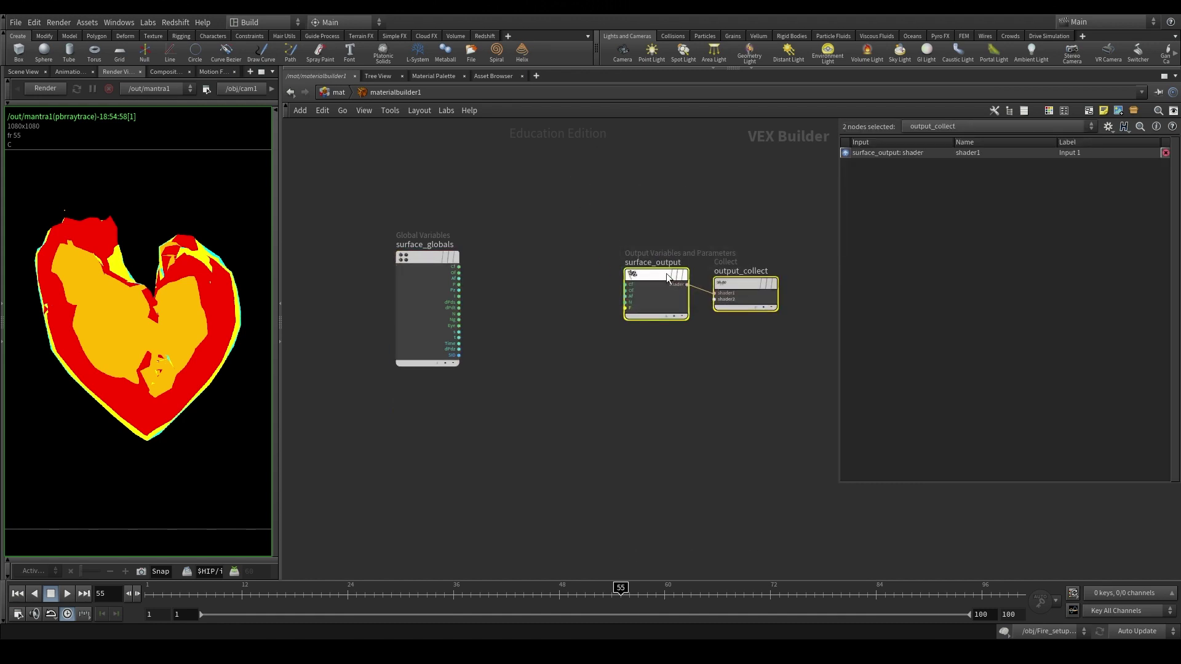
{"action": "left_click_drag", "start_coordinate": [668, 278], "coordinate": [726, 189]}
{"action": "left_click_drag", "start_coordinate": [416, 256], "coordinate": [338, 319]}
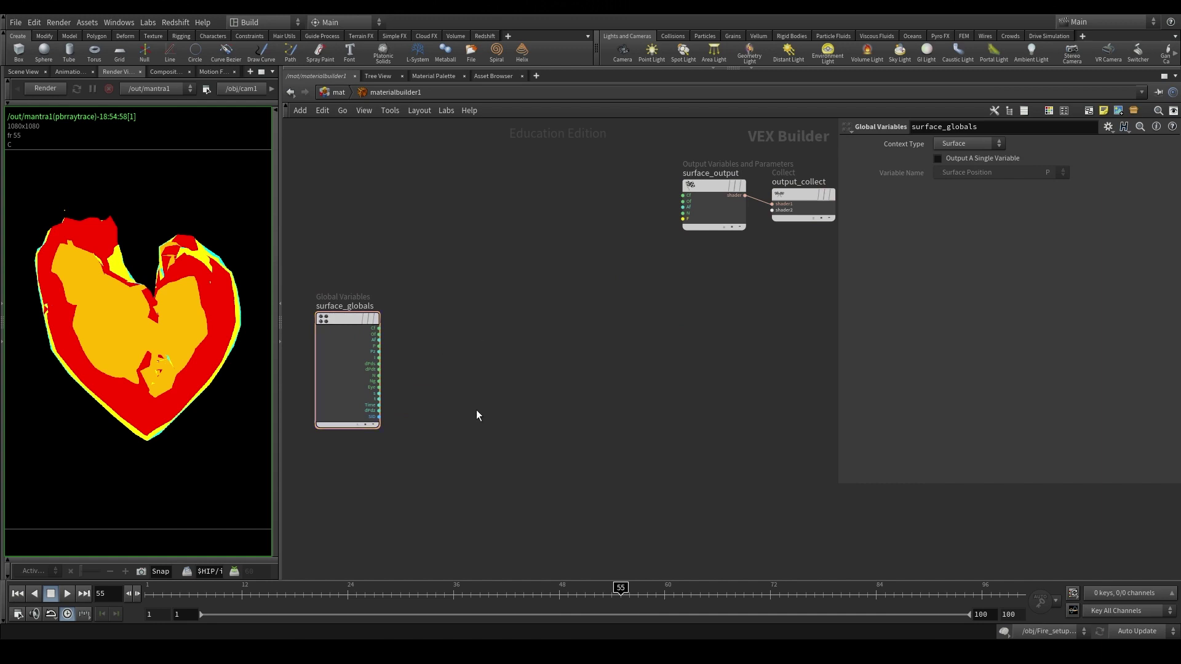
Return to the cartoon material's network and select the bind2 node that follows colormix1.
{"action": "key", "text": "u"}
{"action": "double_click", "coordinate": [561, 369]}
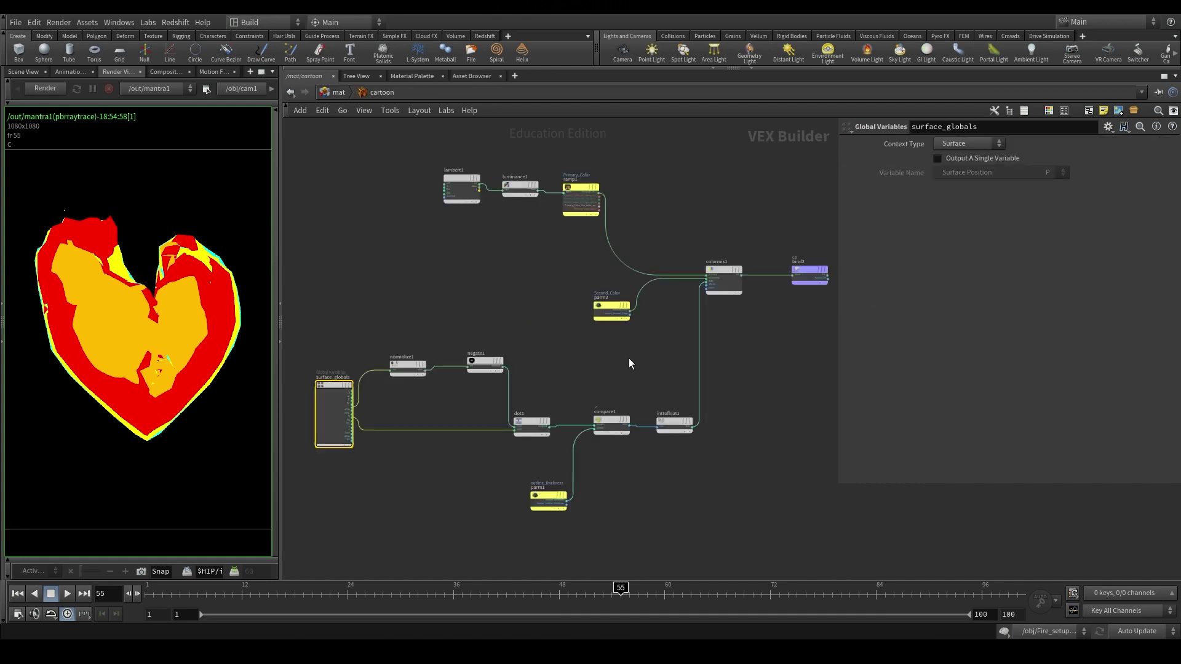
{"action": "scroll", "coordinate": [757, 315], "scroll_direction": "up", "scroll_amount": 5}
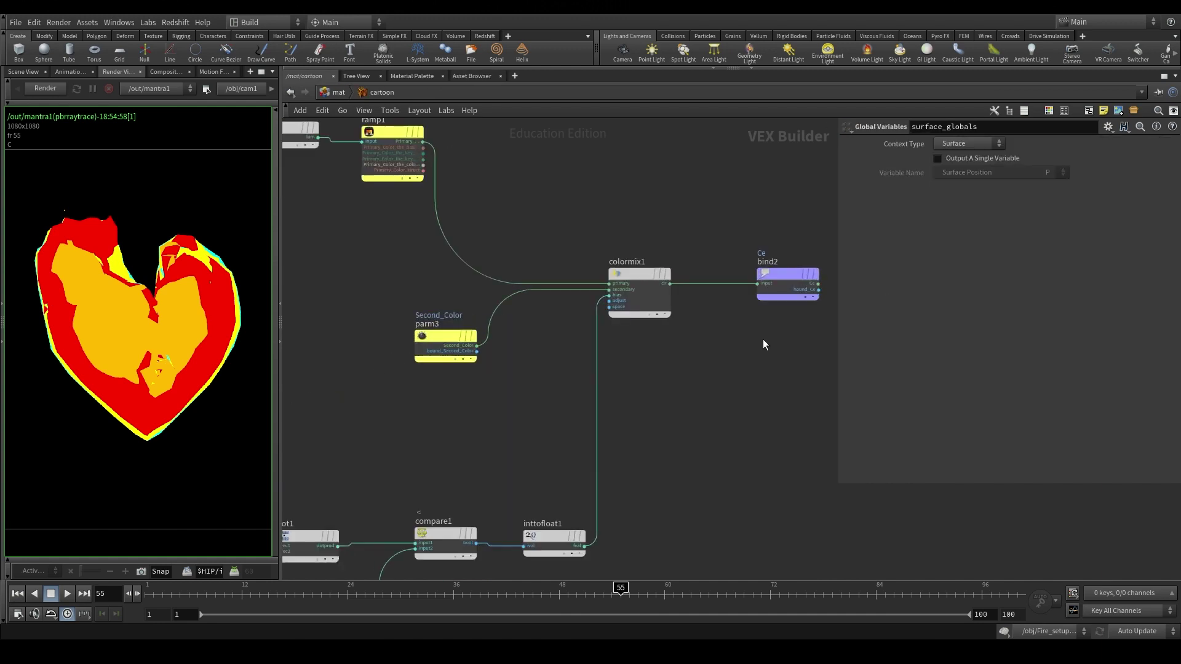
{"action": "middle_click_drag", "start_coordinate": [763, 338], "coordinate": [655, 413]}
{"action": "scroll", "coordinate": [660, 406], "scroll_direction": "up", "scroll_amount": 2}
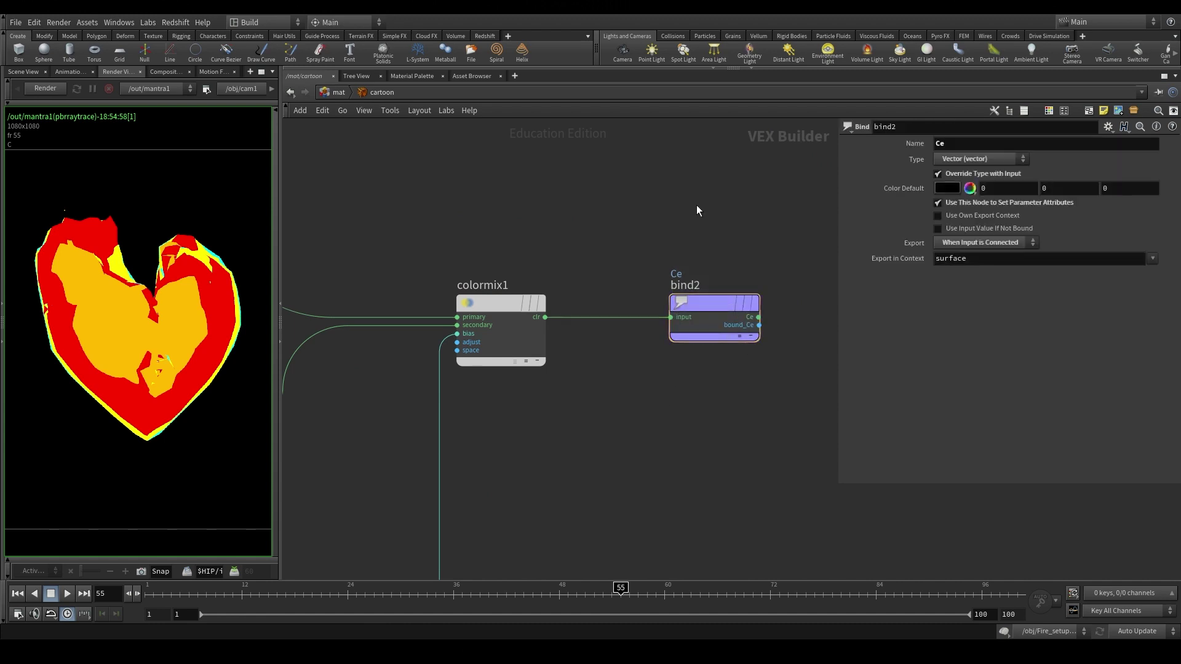
Look up Bind Export among the available nodes by searching for bind, without adding a node.
{"action": "key", "text": "Tab"}
{"action": "type", "text": "bind"}
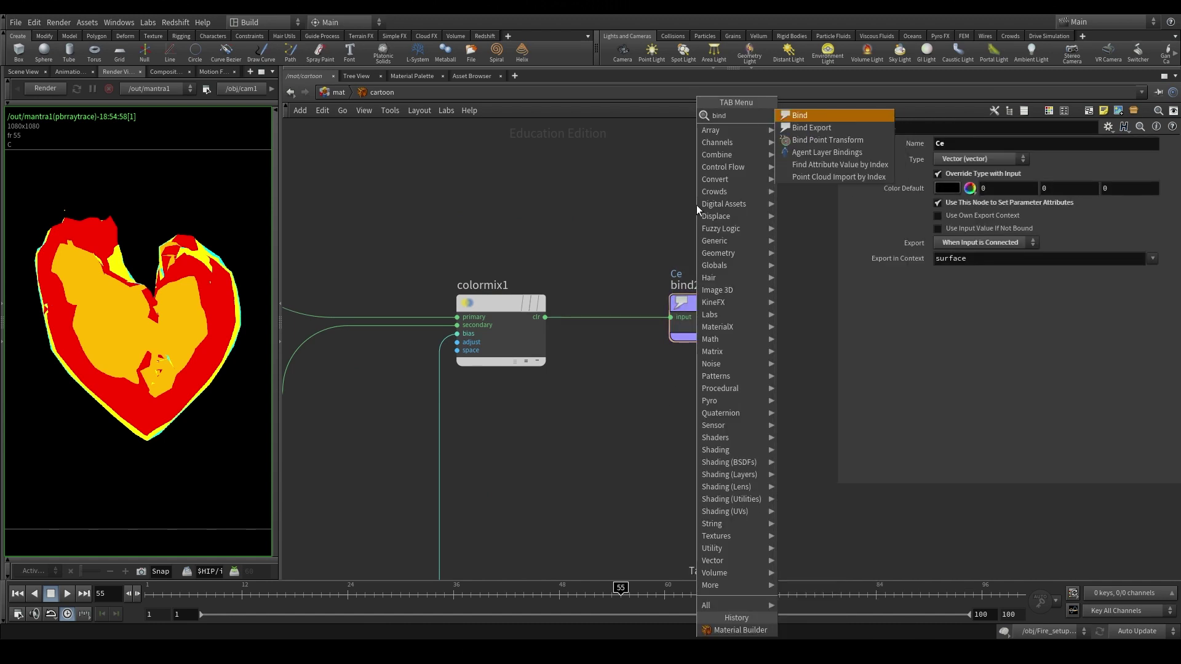
{"action": "key", "text": "Down"}
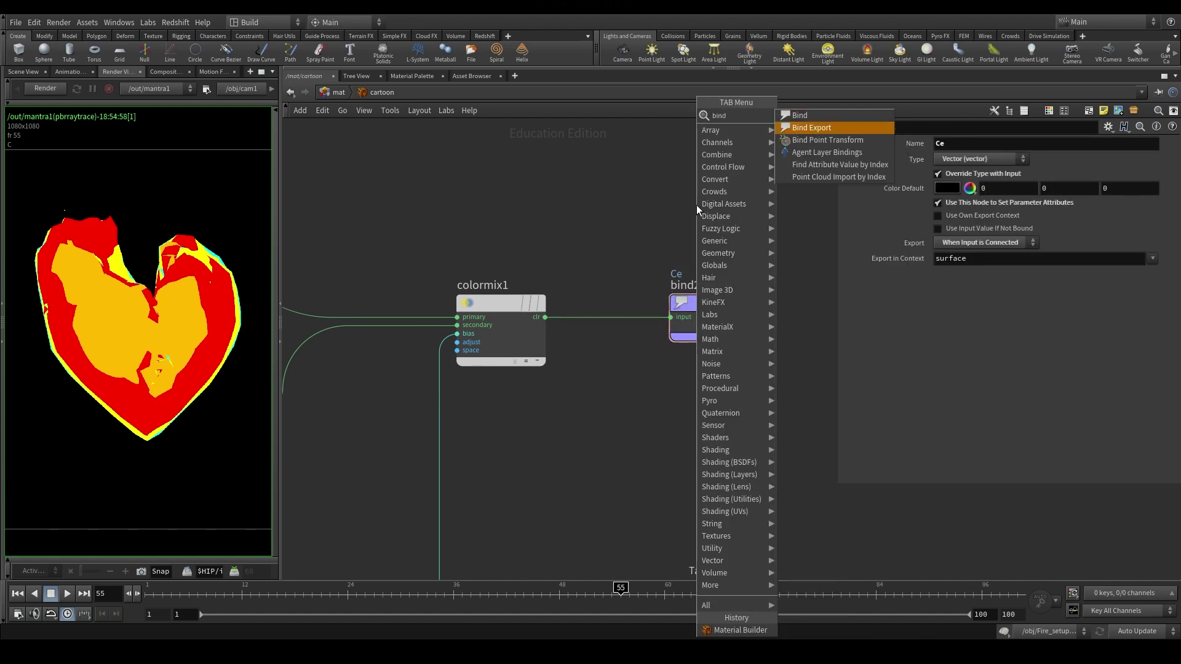
{"action": "left_click", "coordinate": [631, 206]}
Review bind2's Name and available Type options without changing them, and select colormix1 to show its color mixing settings.
{"action": "left_click", "coordinate": [706, 305]}
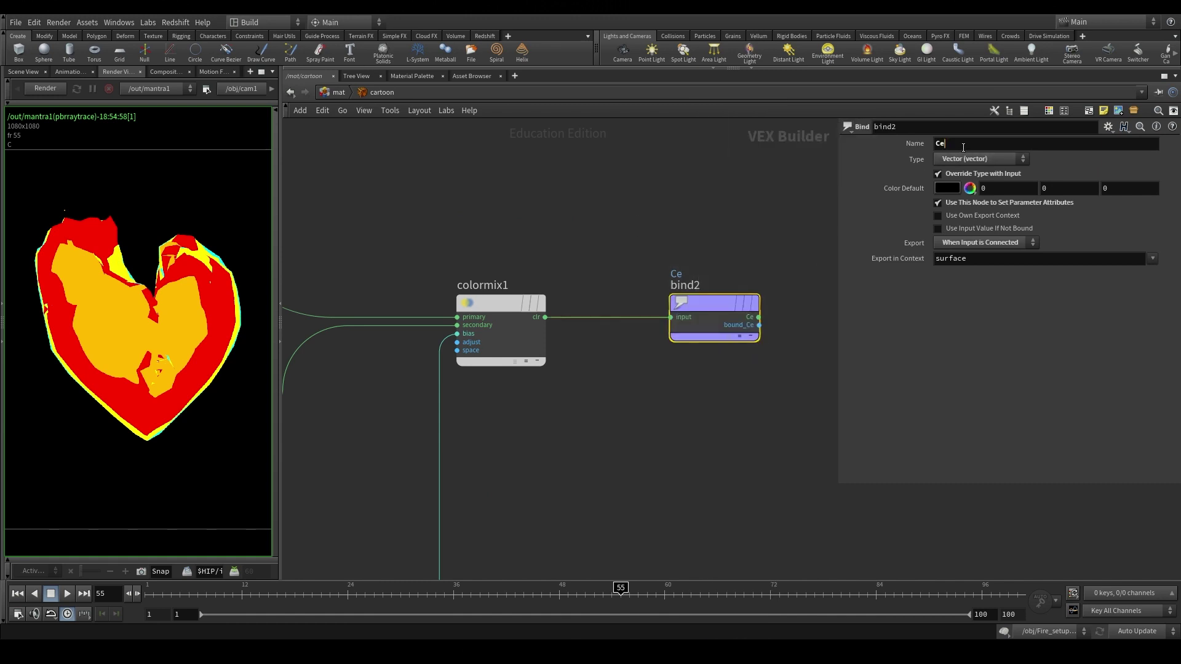
{"action": "key", "text": "Return"}
{"action": "left_click", "coordinate": [983, 160]}
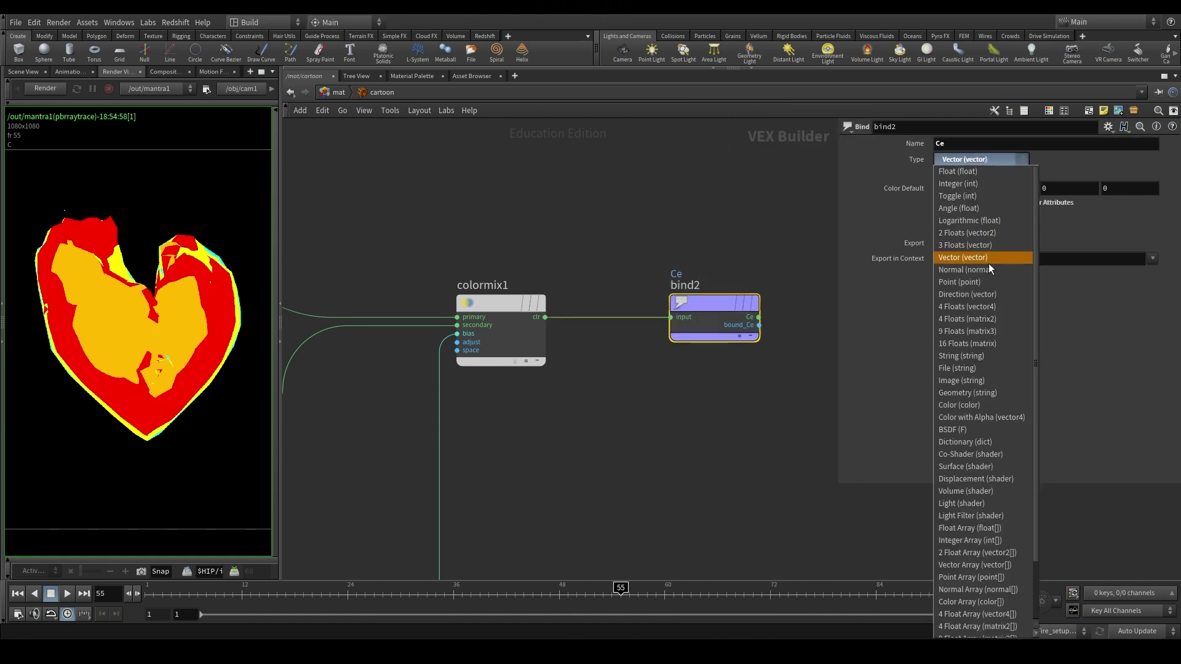
{"action": "key", "text": "Escape"}
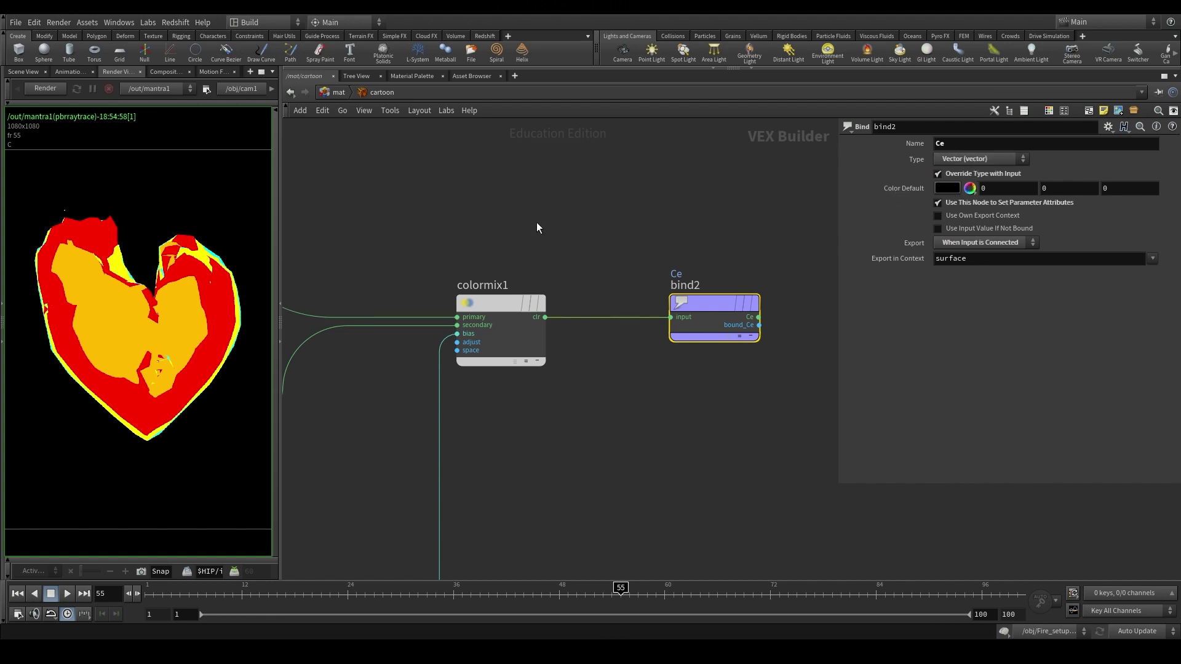
{"action": "middle_click_drag", "start_coordinate": [536, 223], "coordinate": [642, 232]}
{"action": "left_click", "coordinate": [611, 331]}
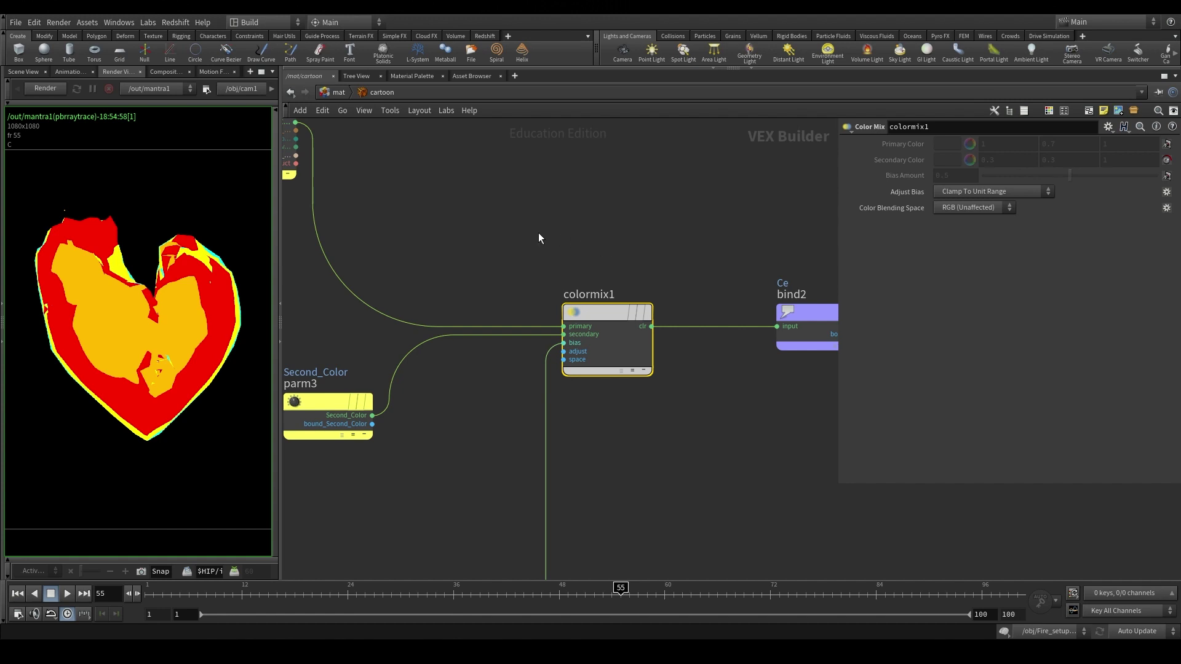
Trace colormix1's primary input back to the start of its branch and inspect the lambert1 and luminance1 nodes.
{"action": "scroll", "coordinate": [567, 315], "scroll_direction": "up", "scroll_amount": 3}
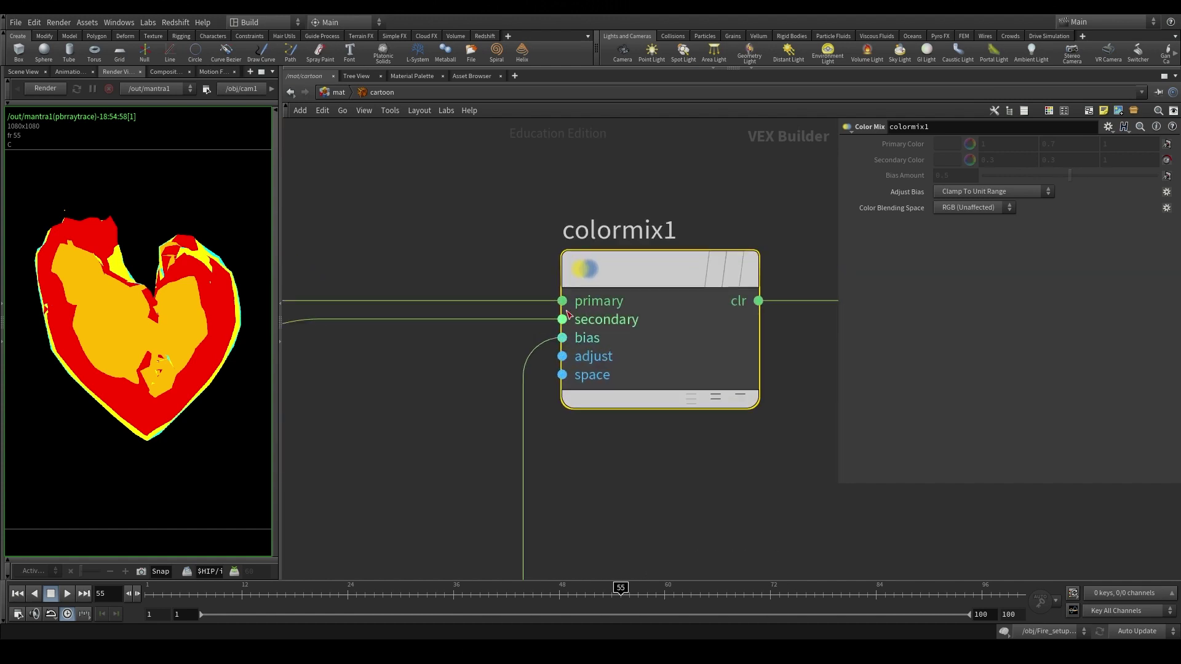
{"action": "scroll", "coordinate": [555, 335], "scroll_direction": "down", "scroll_amount": 5}
{"action": "middle_click_drag", "start_coordinate": [483, 258], "coordinate": [664, 326]}
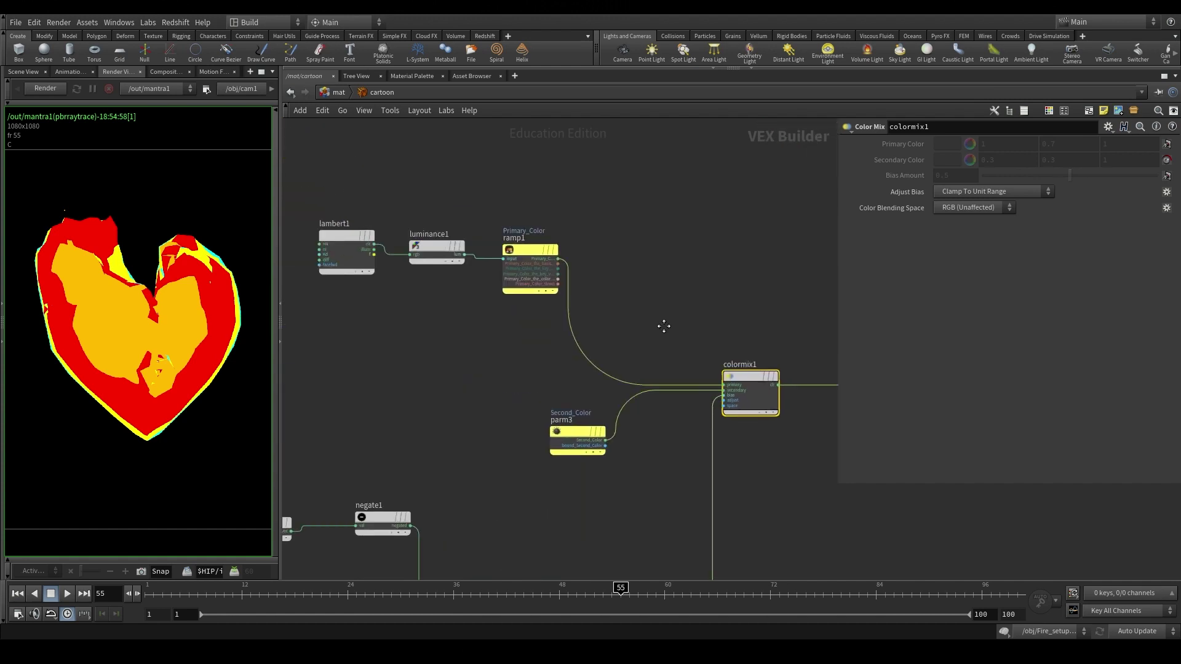
{"action": "middle_click_drag", "start_coordinate": [429, 286], "coordinate": [509, 350]}
{"action": "scroll", "coordinate": [509, 351], "scroll_direction": "up", "scroll_amount": 4}
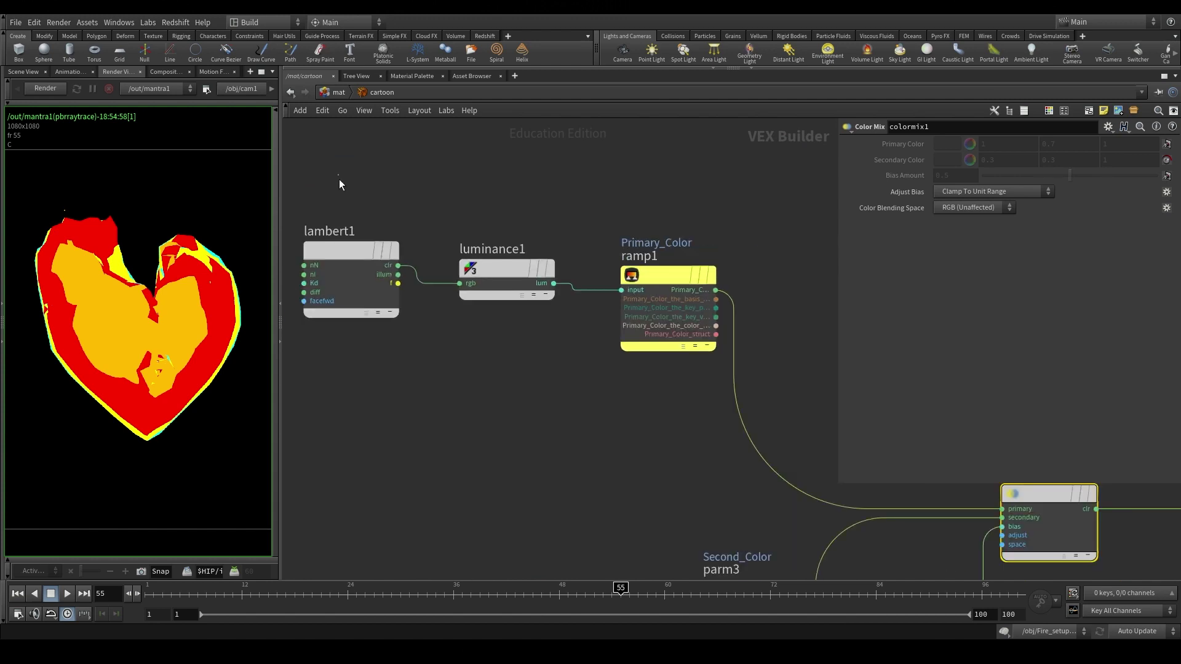
{"action": "left_click", "coordinate": [353, 273]}
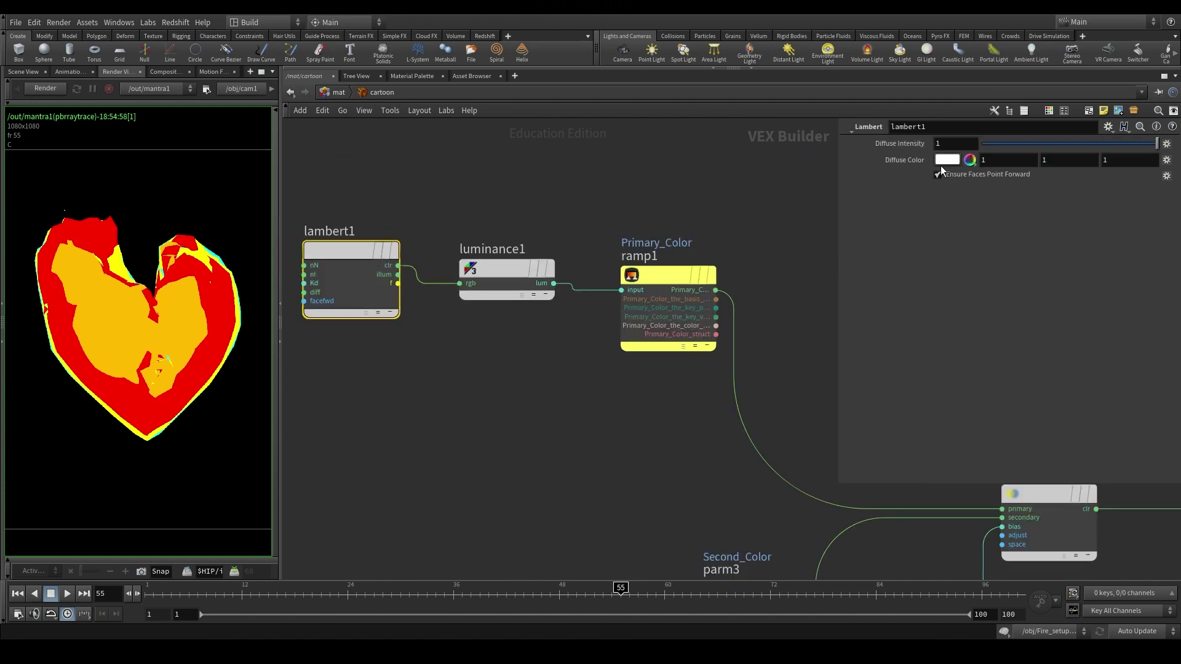
{"action": "left_click", "coordinate": [513, 289]}
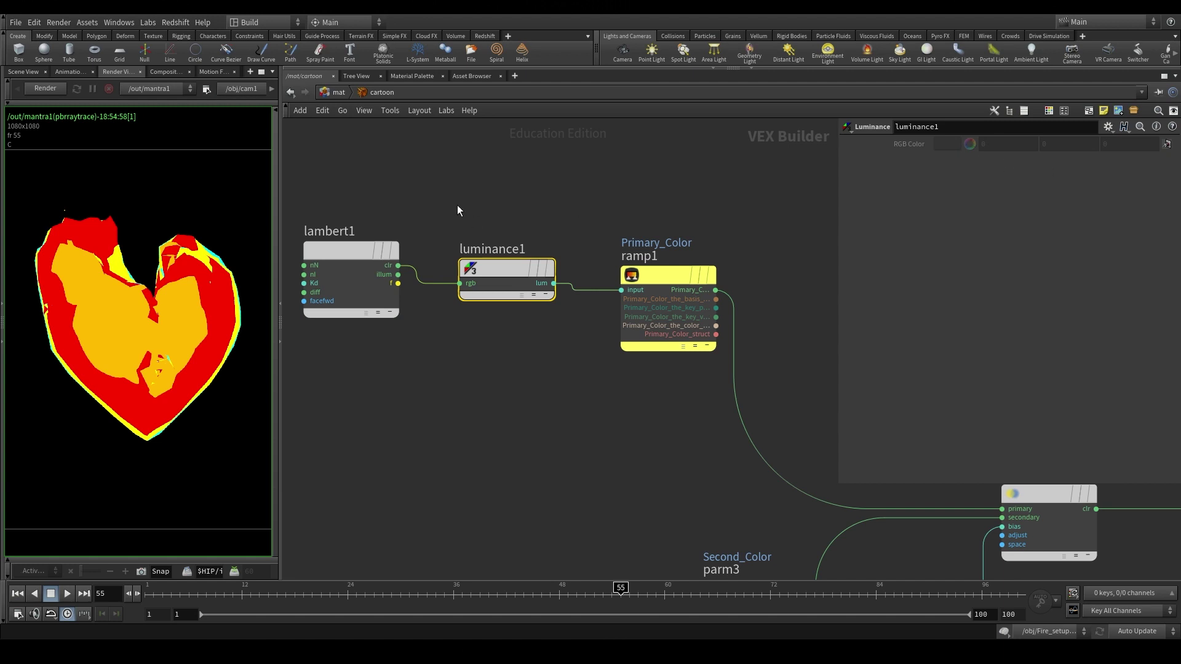
Select the ramp1 node after luminance1 and review its Name and Label fields.
{"action": "left_click", "coordinate": [677, 328]}
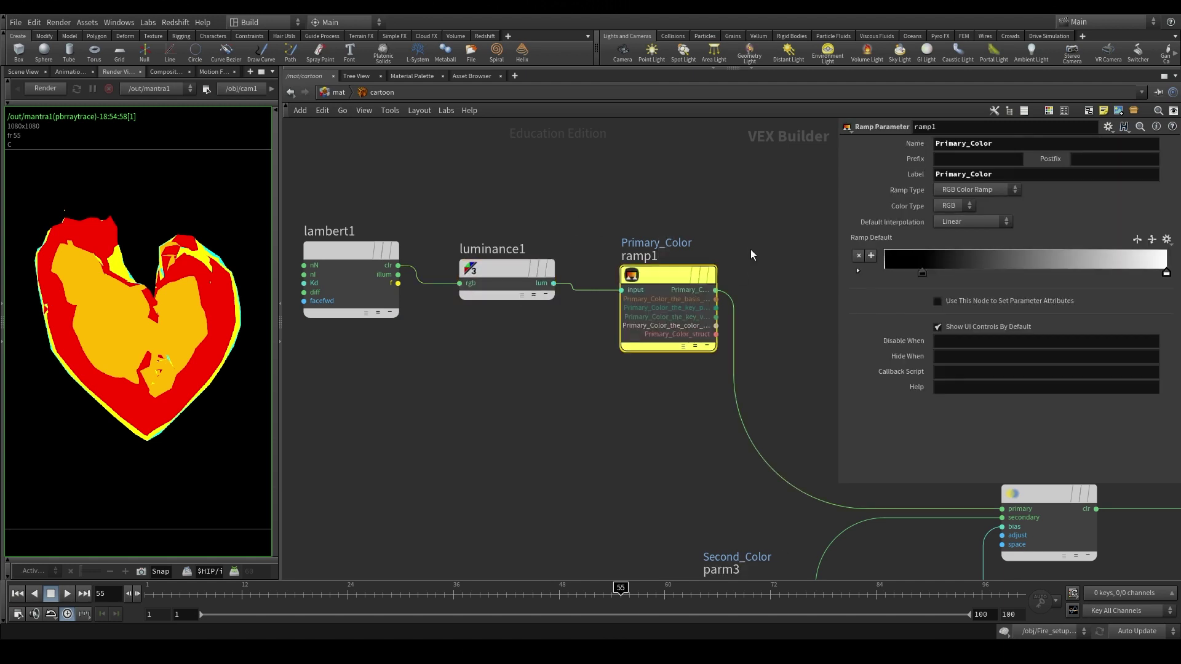
{"action": "middle_click_drag", "start_coordinate": [750, 249], "coordinate": [669, 243]}
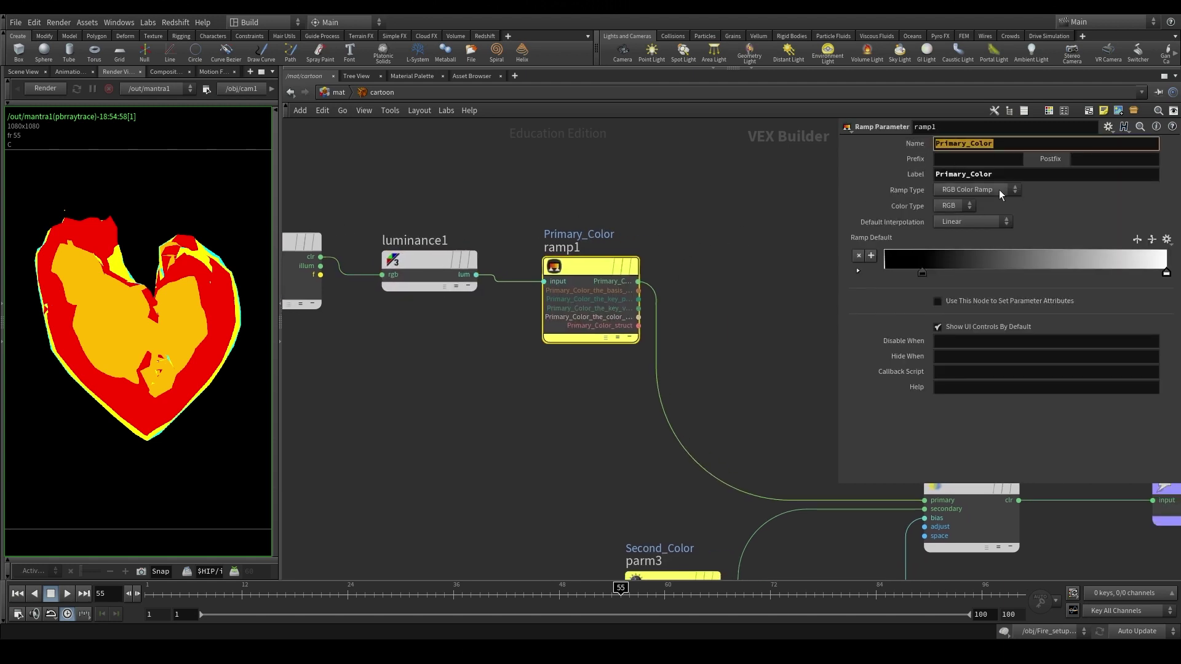
{"action": "double_click", "coordinate": [972, 174]}
{"action": "middle_click_drag", "start_coordinate": [786, 364], "coordinate": [712, 316]}
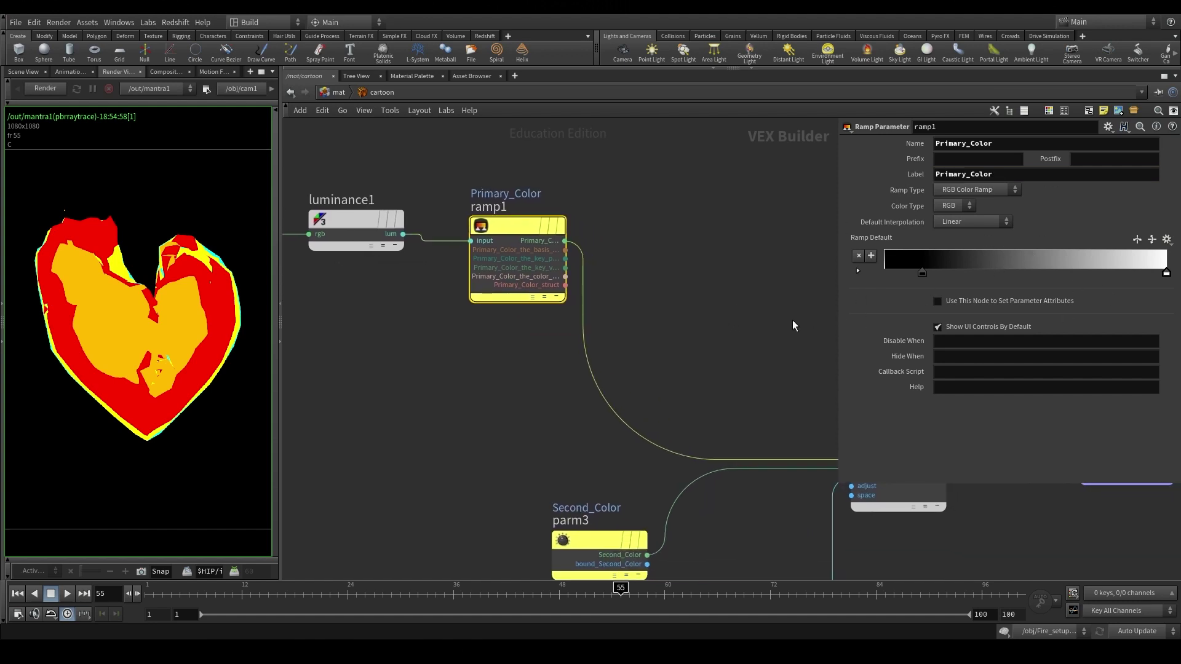
Follow colormix1's secondary input and select the parm3 node that feeds it.
{"action": "middle_click_drag", "start_coordinate": [792, 326], "coordinate": [614, 314]}
{"action": "middle_click_drag", "start_coordinate": [713, 334], "coordinate": [746, 273]}
{"action": "left_click_drag", "start_coordinate": [377, 304], "coordinate": [515, 406]}
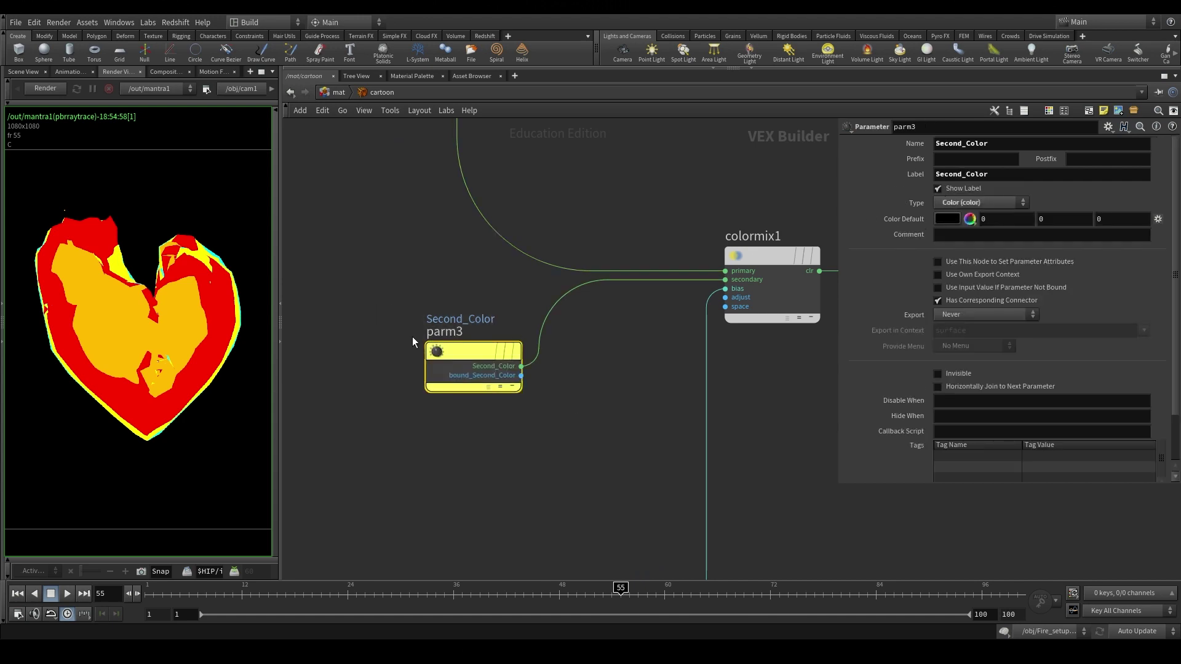
Add a Ramp Parameter node just below parm3.
{"action": "key", "text": "Tab"}
{"action": "type", "text": "param"}
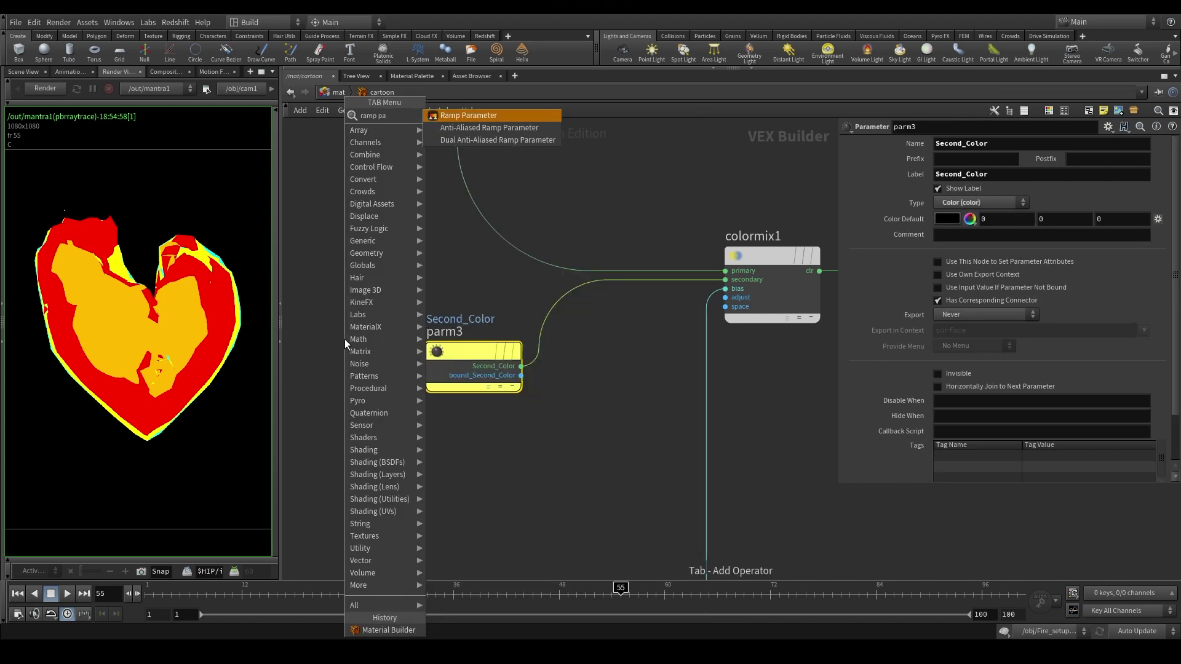
{"action": "key", "text": "Return"}
{"action": "left_click", "coordinate": [384, 469]}
{"action": "left_click_drag", "start_coordinate": [383, 459], "coordinate": [463, 432]}
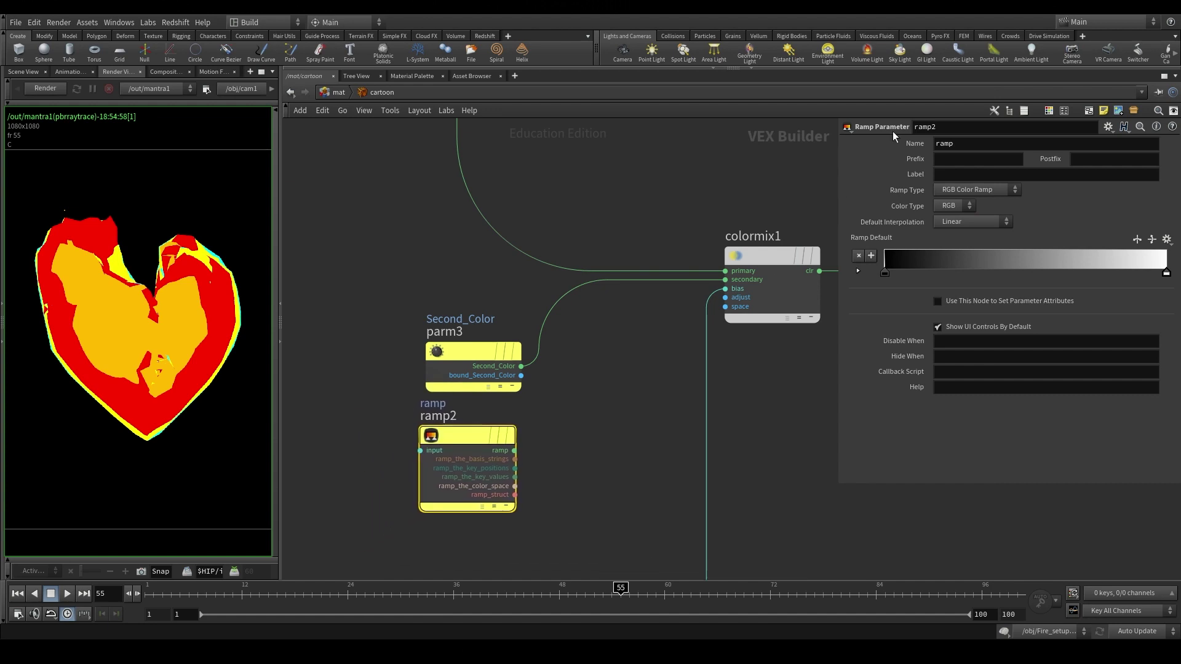
Review parm3's Name and Label, and pick Color (color) from its Type options.
{"action": "left_click", "coordinate": [443, 353]}
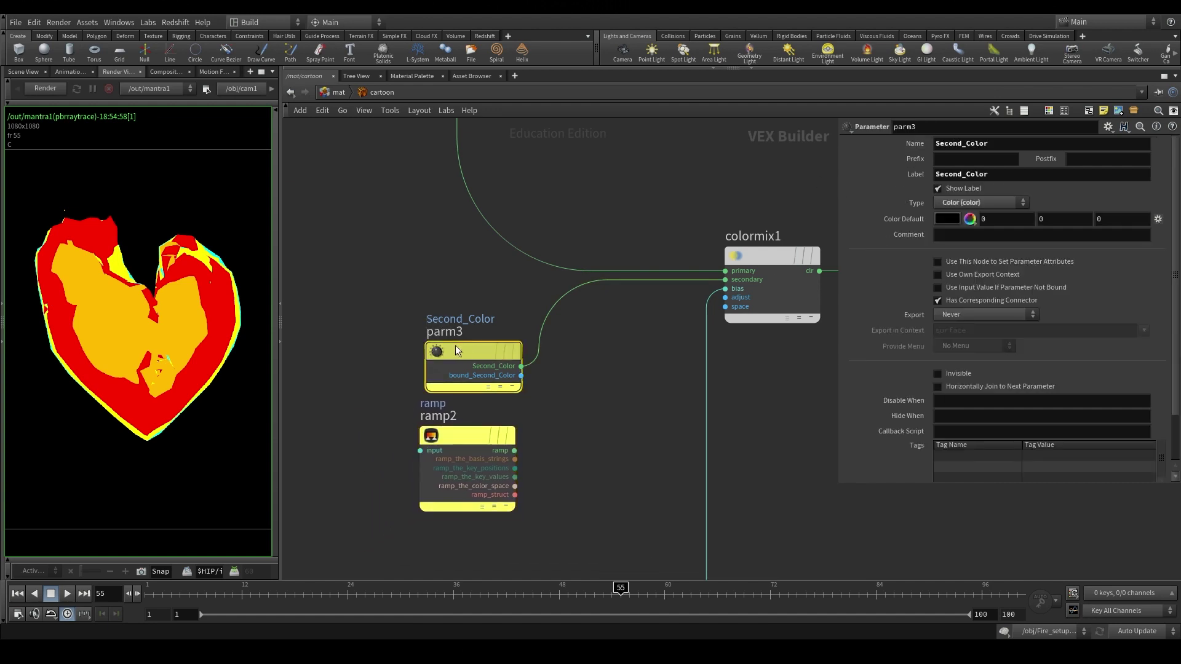
{"action": "double_click", "coordinate": [989, 144]}
{"action": "double_click", "coordinate": [993, 178]}
{"action": "left_click", "coordinate": [988, 206]}
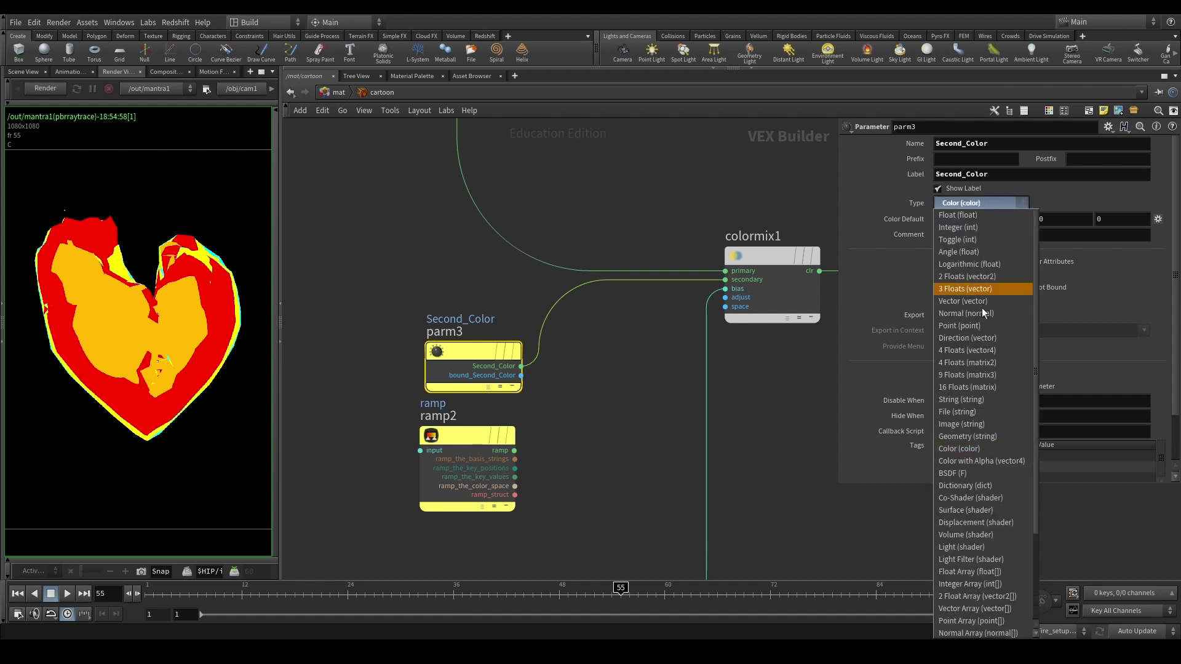
{"action": "left_click", "coordinate": [969, 452]}
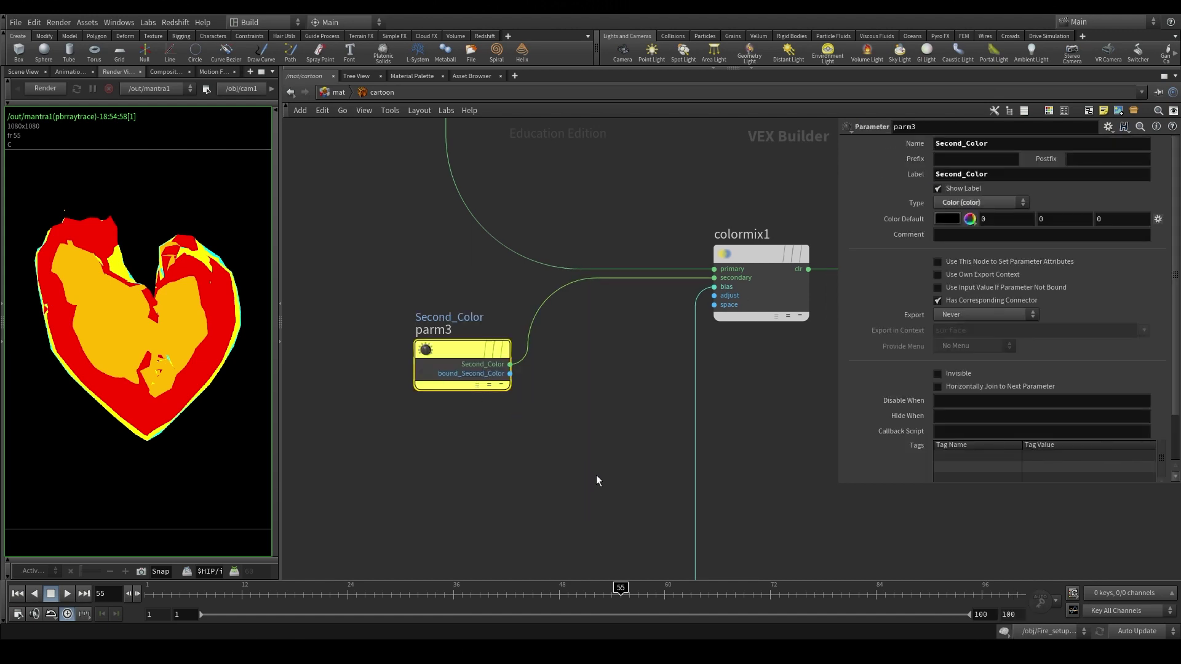
Go to the branch that feeds colormix1's bias input and select compare1 to show its Test setting.
{"action": "middle_click_drag", "start_coordinate": [596, 475], "coordinate": [564, 454]}
{"action": "scroll", "coordinate": [604, 394], "scroll_direction": "down", "scroll_amount": 3}
{"action": "middle_click_drag", "start_coordinate": [400, 271], "coordinate": [585, 271]}
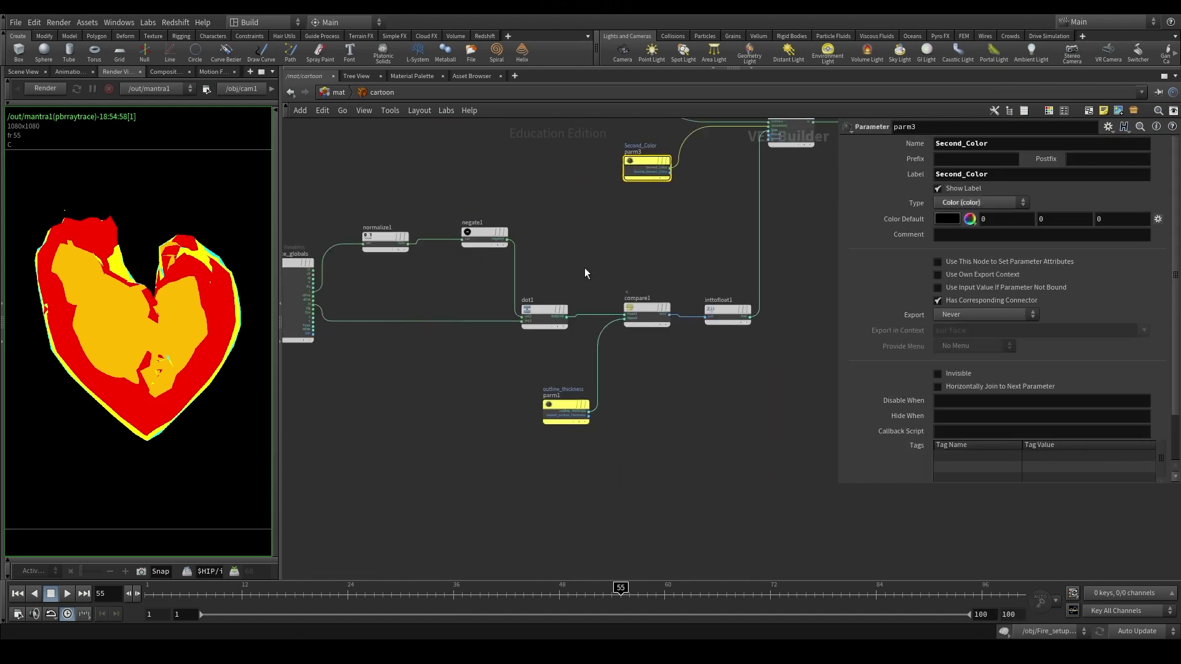
{"action": "scroll", "coordinate": [508, 219], "scroll_direction": "down", "scroll_amount": 1}
{"action": "left_click_drag", "start_coordinate": [643, 313], "coordinate": [620, 309]}
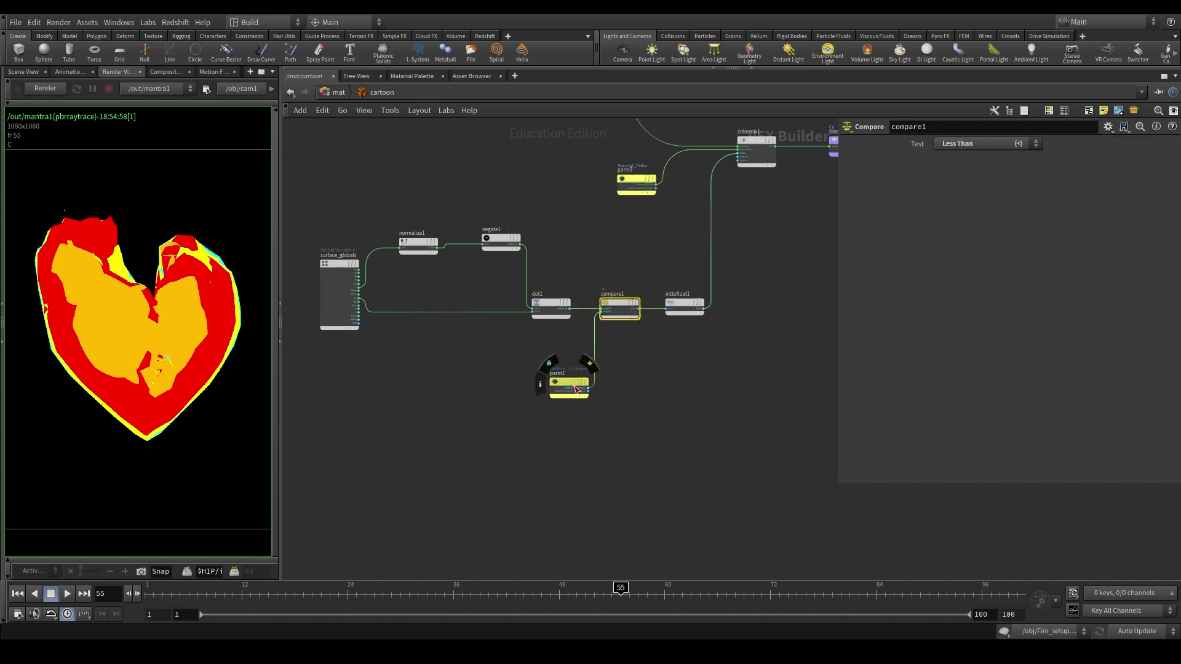
Examine the N and I outputs of surface_globals at the start of the outline branch.
{"action": "scroll", "coordinate": [462, 337], "scroll_direction": "up", "scroll_amount": 2}
{"action": "middle_click_drag", "start_coordinate": [463, 343], "coordinate": [584, 376]}
{"action": "scroll", "coordinate": [453, 255], "scroll_direction": "up", "scroll_amount": 3}
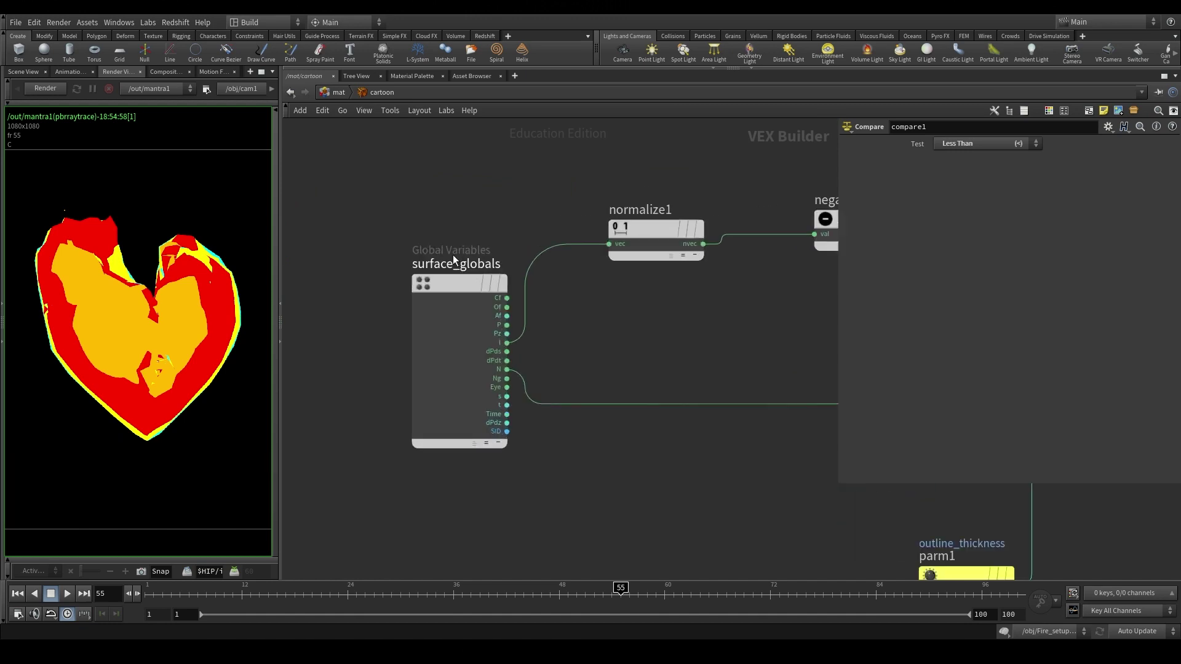
{"action": "middle_click_drag", "start_coordinate": [566, 437], "coordinate": [508, 423]}
{"action": "scroll", "coordinate": [429, 364], "scroll_direction": "up", "scroll_amount": 3}
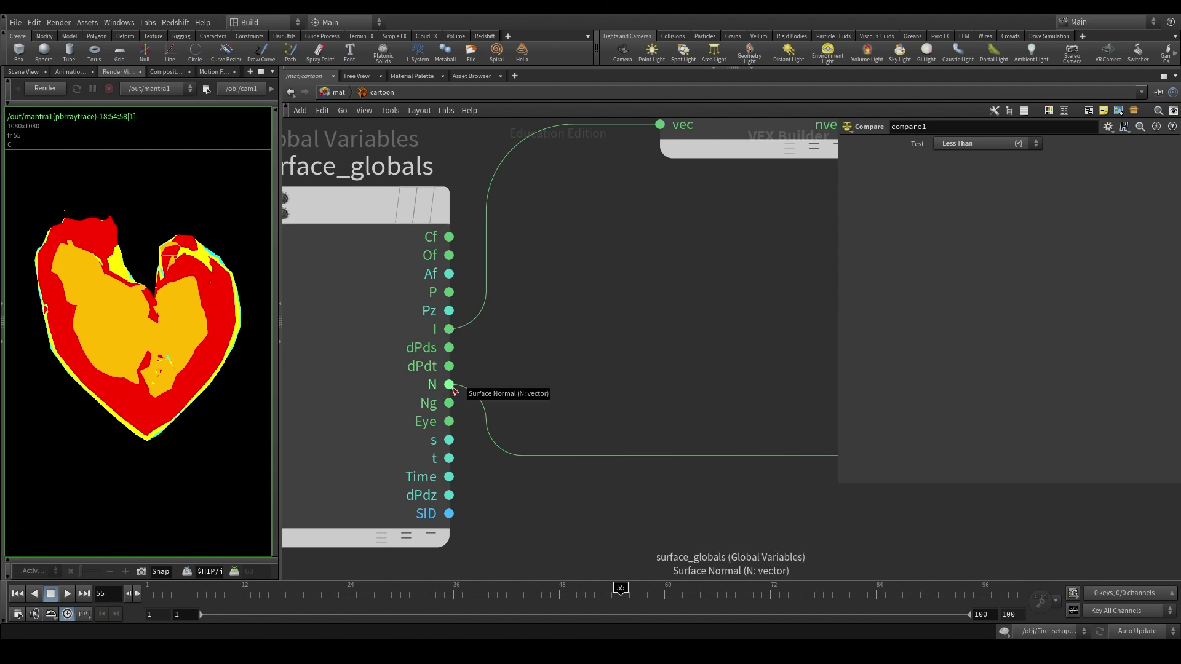
{"action": "middle_click_drag", "start_coordinate": [521, 330], "coordinate": [495, 355]}
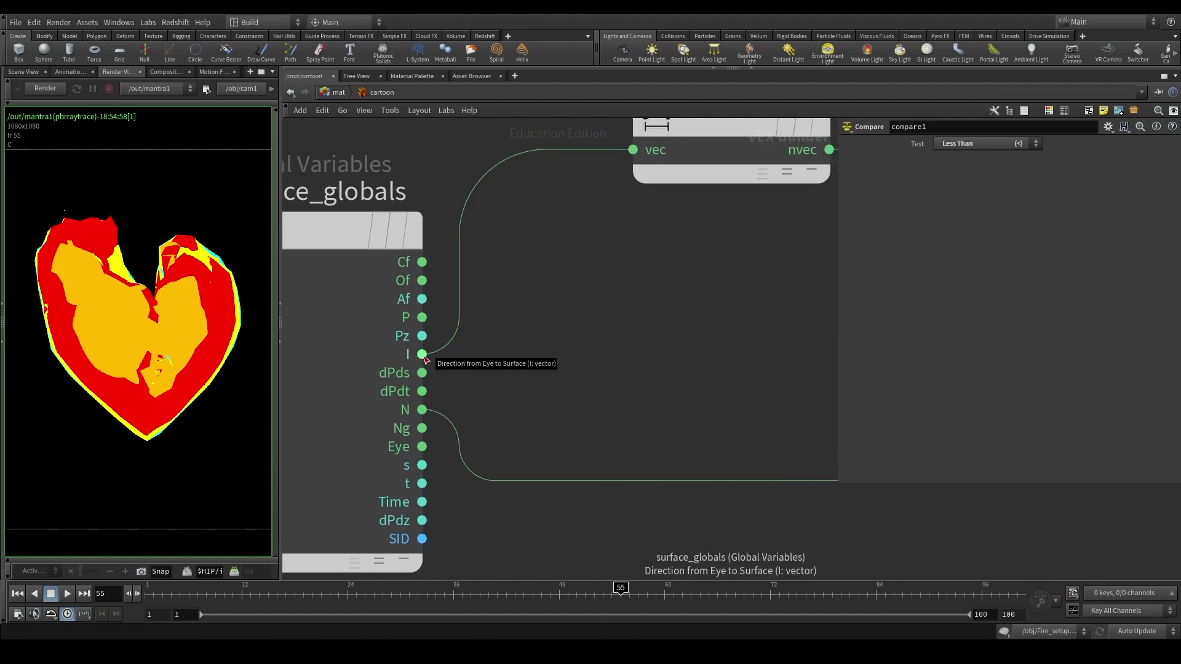
Follow the I output through normalize1 and select negate1 to inspect its Signature setting.
{"action": "middle_click_drag", "start_coordinate": [633, 312], "coordinate": [446, 380]}
{"action": "middle_click_drag", "start_coordinate": [581, 321], "coordinate": [521, 366]}
{"action": "left_click_drag", "start_coordinate": [355, 161], "coordinate": [641, 361]}
{"action": "scroll", "coordinate": [641, 361], "scroll_direction": "down", "scroll_amount": 3}
{"action": "middle_click_drag", "start_coordinate": [712, 395], "coordinate": [399, 354]}
{"action": "left_click_drag", "start_coordinate": [443, 167], "coordinate": [640, 289]}
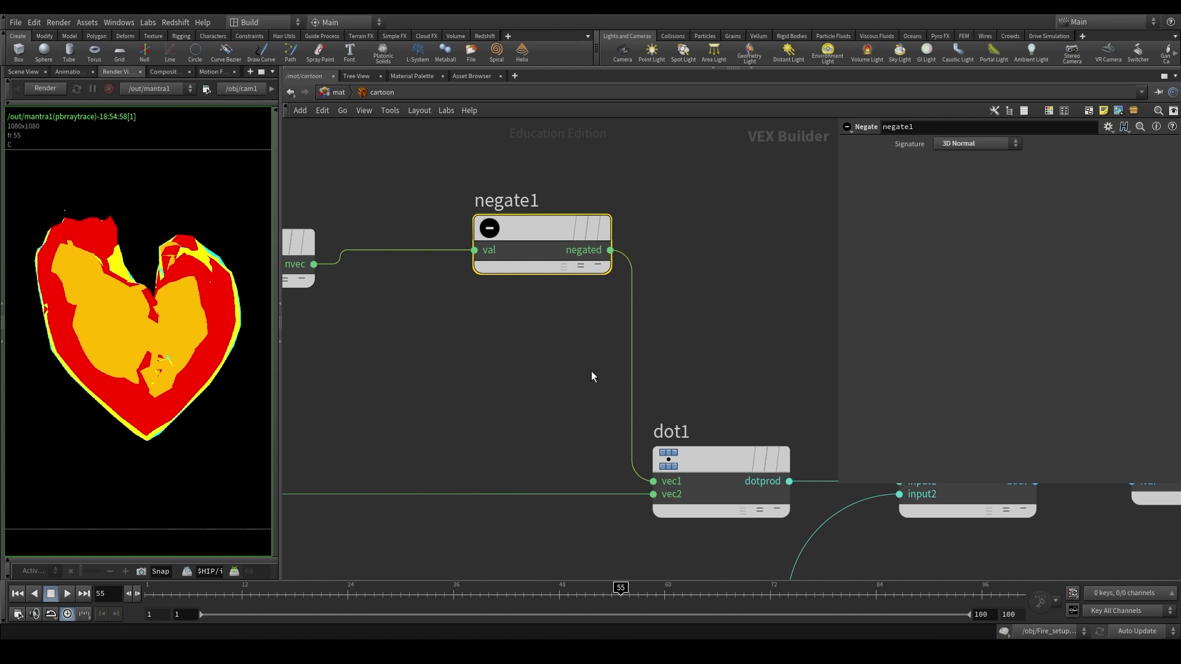
Select dot1 and trace its two vector inputs back to negate1 and the surface_globals N output.
{"action": "middle_click_drag", "start_coordinate": [591, 371], "coordinate": [606, 258]}
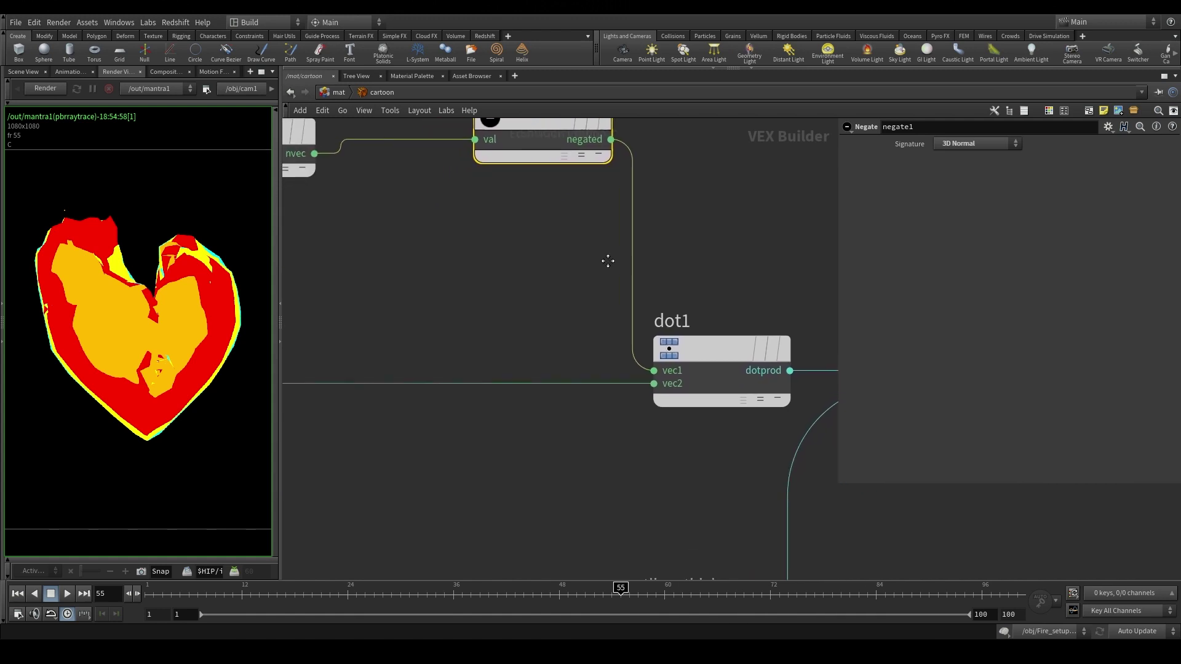
{"action": "scroll", "coordinate": [614, 282], "scroll_direction": "down", "scroll_amount": 2}
{"action": "left_click", "coordinate": [732, 326]}
{"action": "scroll", "coordinate": [519, 355], "scroll_direction": "down", "scroll_amount": 1}
{"action": "middle_click_drag", "start_coordinate": [519, 355], "coordinate": [641, 383]}
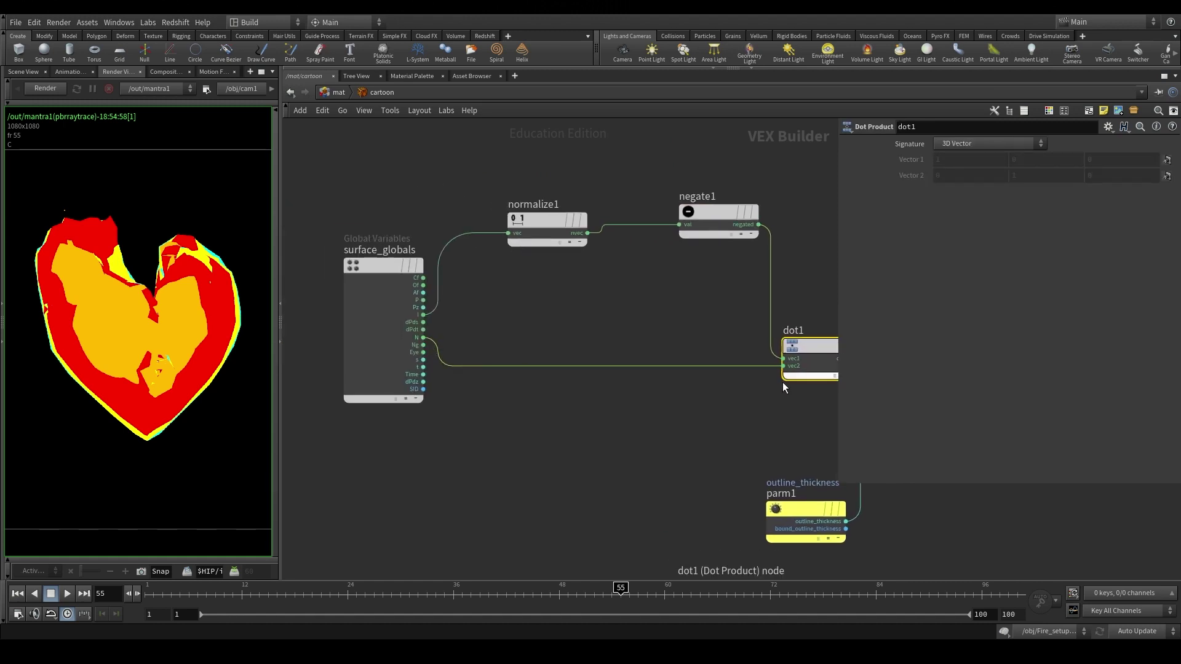
Follow dot1's dotprod output into input1 of compare1 and inspect the compare1 node.
{"action": "middle_click_drag", "start_coordinate": [783, 382], "coordinate": [489, 376]}
{"action": "scroll", "coordinate": [604, 359], "scroll_direction": "up", "scroll_amount": 1}
{"action": "scroll", "coordinate": [605, 363], "scroll_direction": "up", "scroll_amount": 1}
{"action": "scroll", "coordinate": [612, 402], "scroll_direction": "down", "scroll_amount": 1}
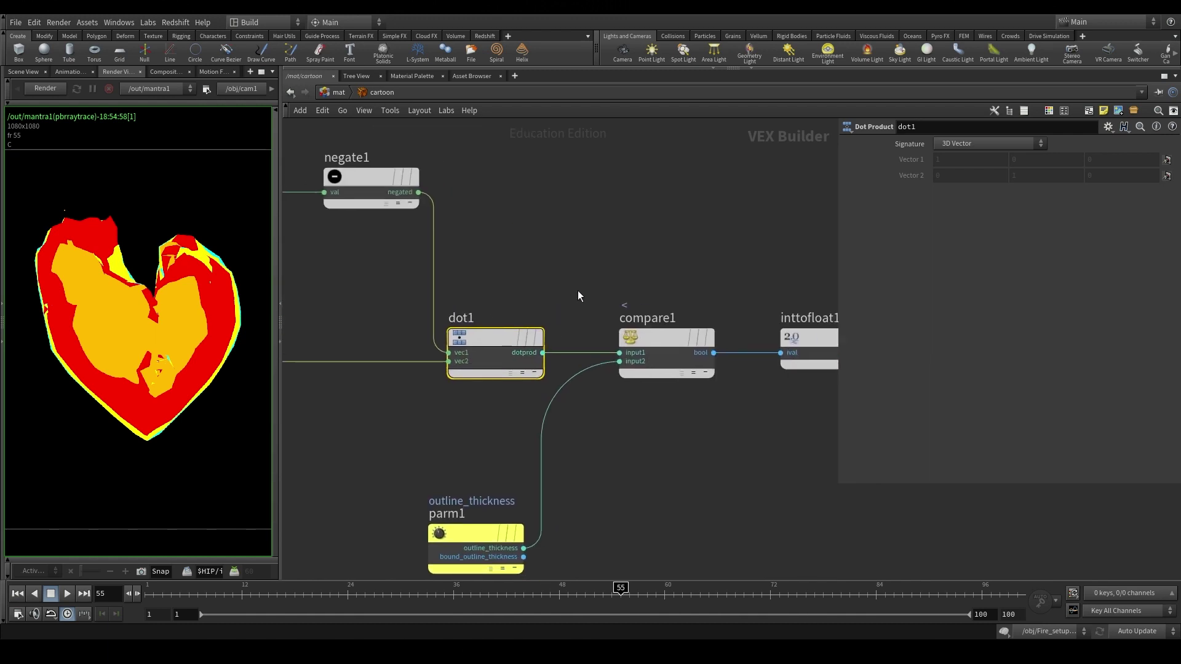
{"action": "left_click_drag", "start_coordinate": [577, 291], "coordinate": [491, 349]}
{"action": "scroll", "coordinate": [532, 368], "scroll_direction": "up", "scroll_amount": 1}
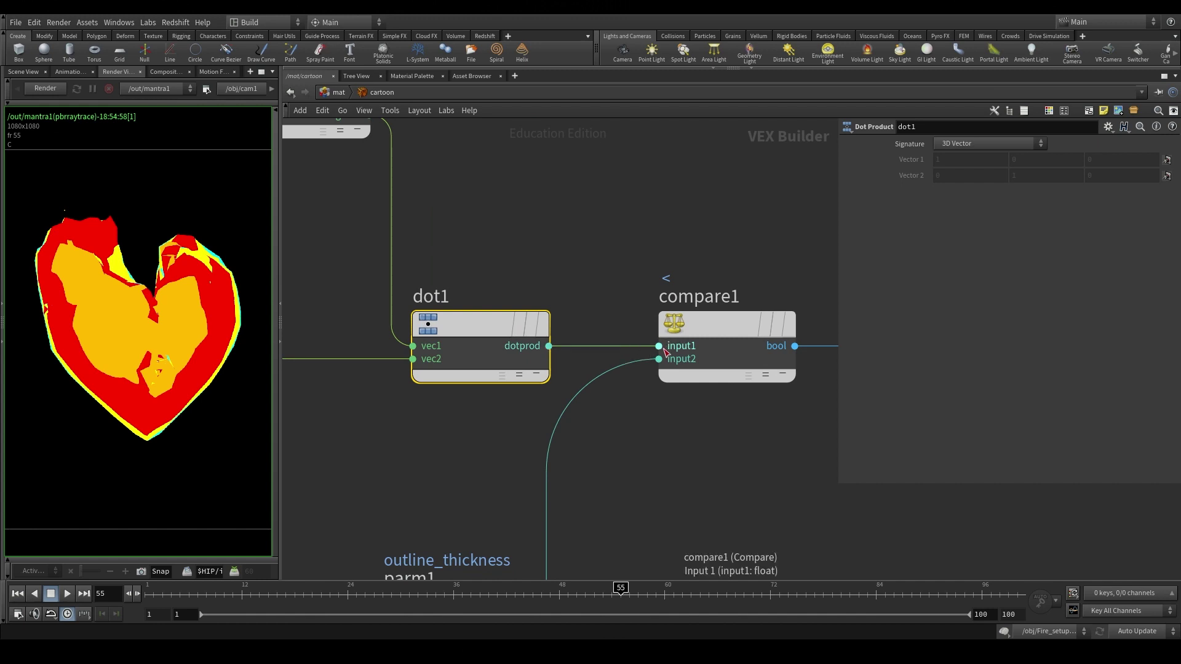
{"action": "left_click_drag", "start_coordinate": [742, 211], "coordinate": [718, 376]}
Select parm1, which feeds compare1's input2, and review its Name, Label and available Type options without changing them.
{"action": "scroll", "coordinate": [707, 428], "scroll_direction": "down", "scroll_amount": 2}
{"action": "middle_click_drag", "start_coordinate": [698, 431], "coordinate": [735, 321]}
{"action": "left_click_drag", "start_coordinate": [565, 351], "coordinate": [575, 430]}
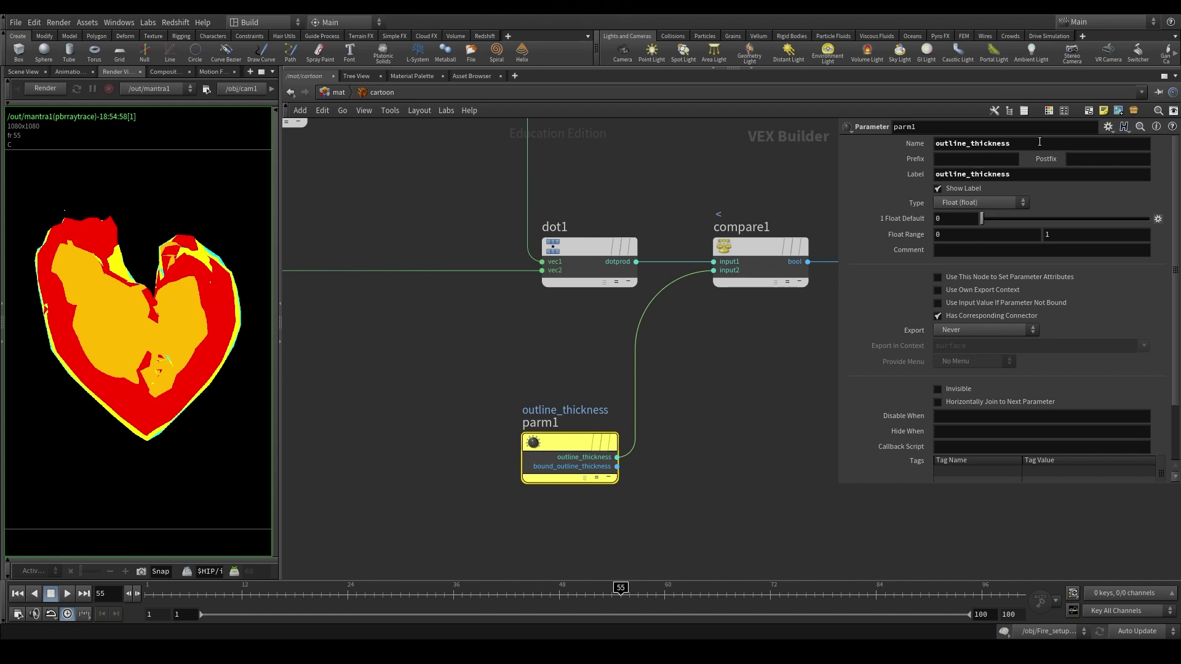
{"action": "left_click_drag", "start_coordinate": [1039, 143], "coordinate": [953, 145]}
{"action": "left_click_drag", "start_coordinate": [490, 356], "coordinate": [571, 495]}
{"action": "left_click_drag", "start_coordinate": [1018, 177], "coordinate": [905, 171]}
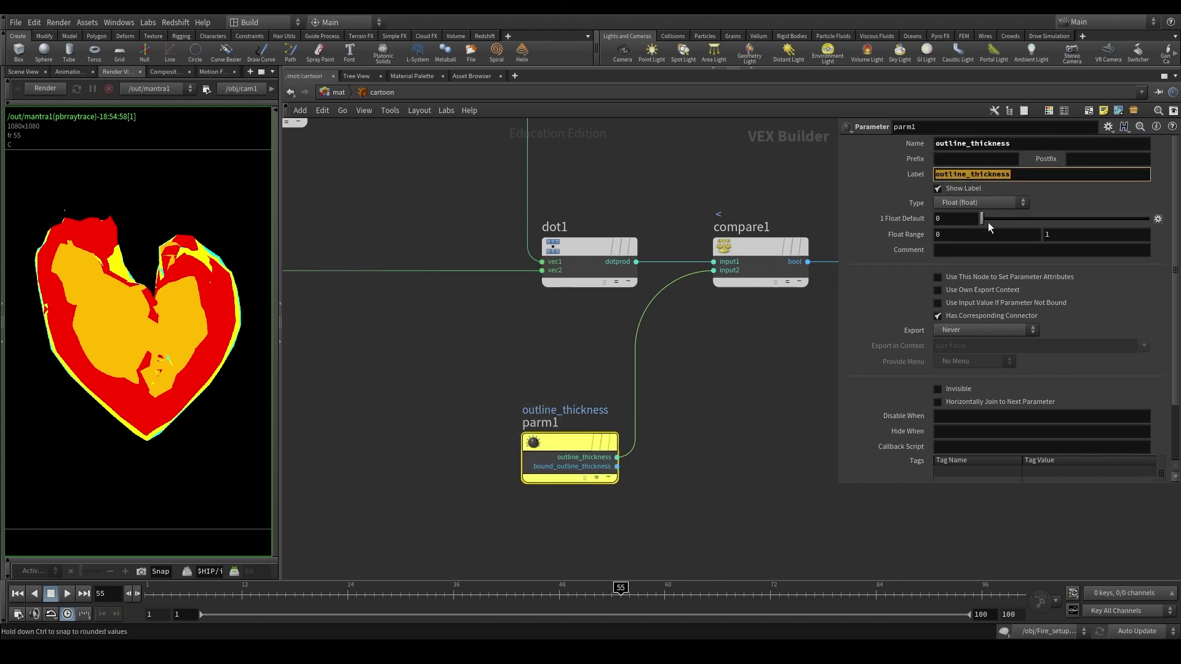
{"action": "left_click", "coordinate": [985, 204]}
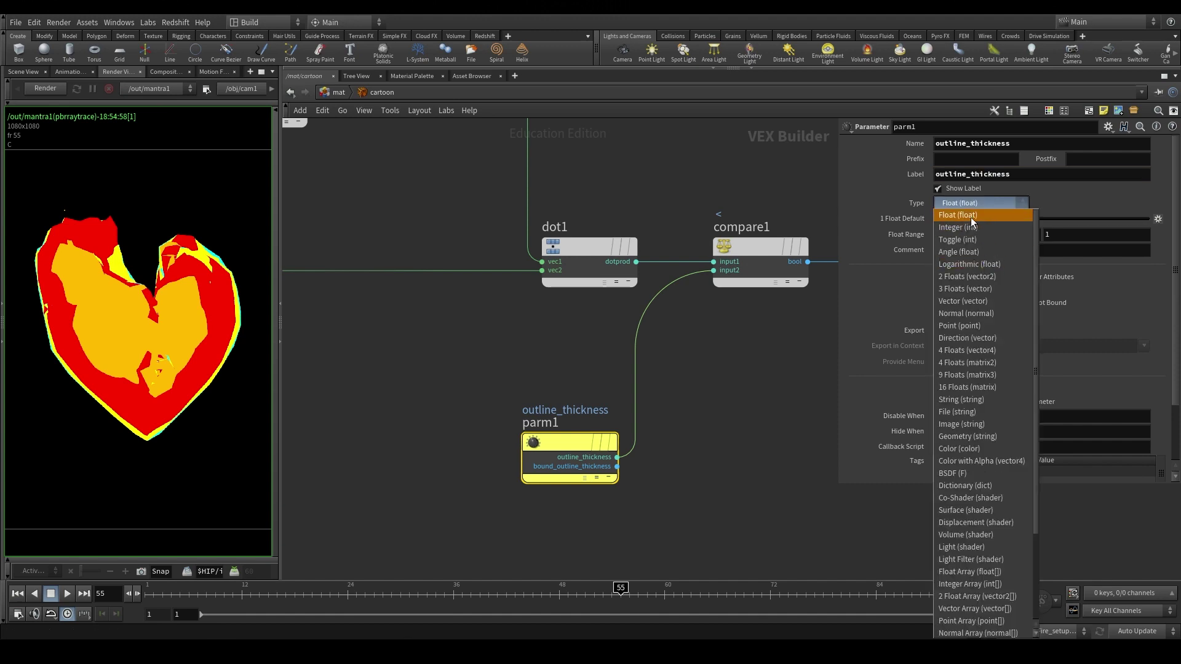
{"action": "left_click", "coordinate": [514, 340]}
{"action": "left_click_drag", "start_coordinate": [494, 358], "coordinate": [563, 473]}
Follow compare1's bool output and select inttofloat1 to inspect its integer-to-float conversion.
{"action": "scroll", "coordinate": [585, 226], "scroll_direction": "up", "scroll_amount": 3}
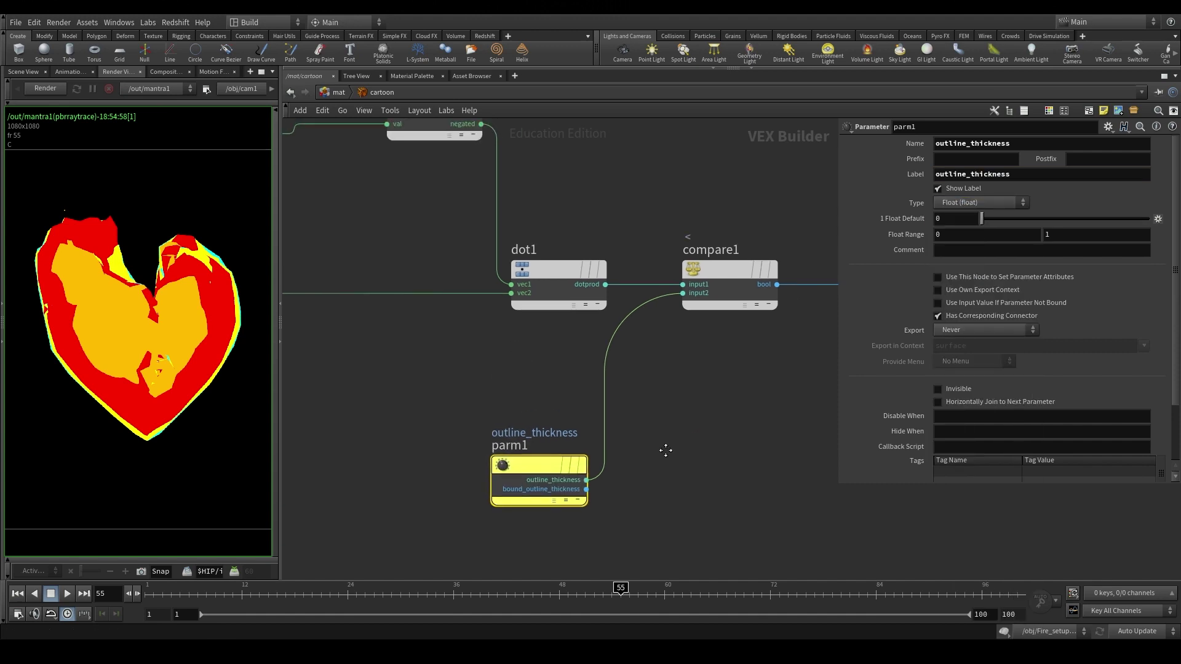
{"action": "left_click", "coordinate": [646, 283]}
{"action": "middle_click_drag", "start_coordinate": [670, 418], "coordinate": [490, 483]}
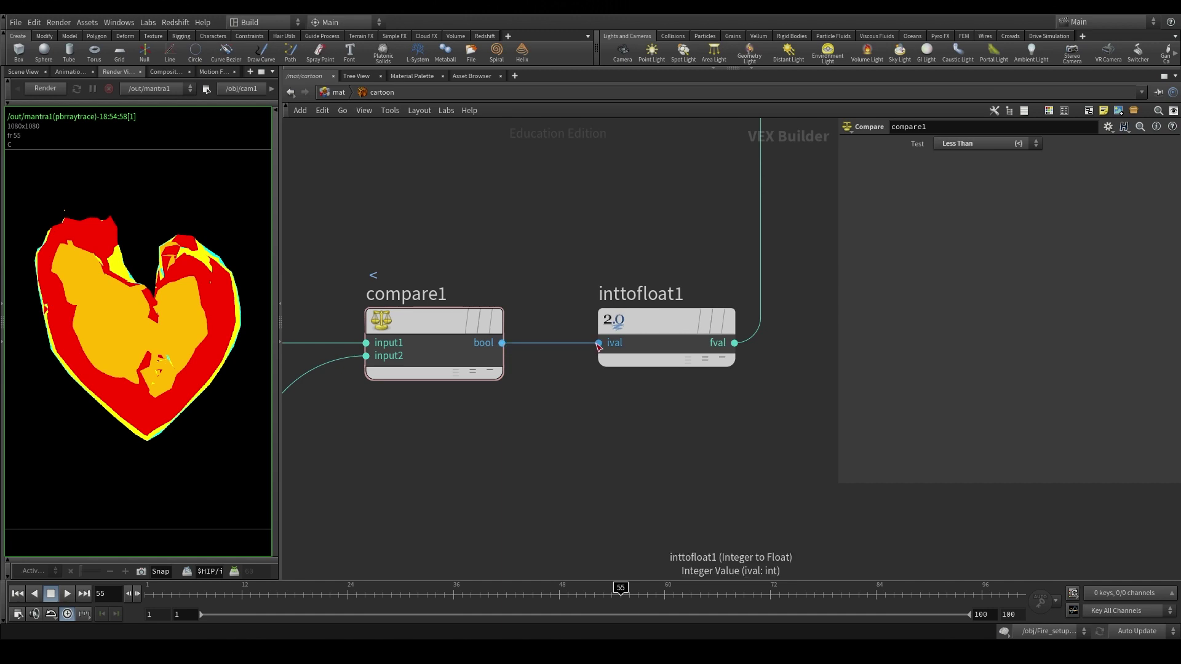
{"action": "left_click", "coordinate": [699, 335]}
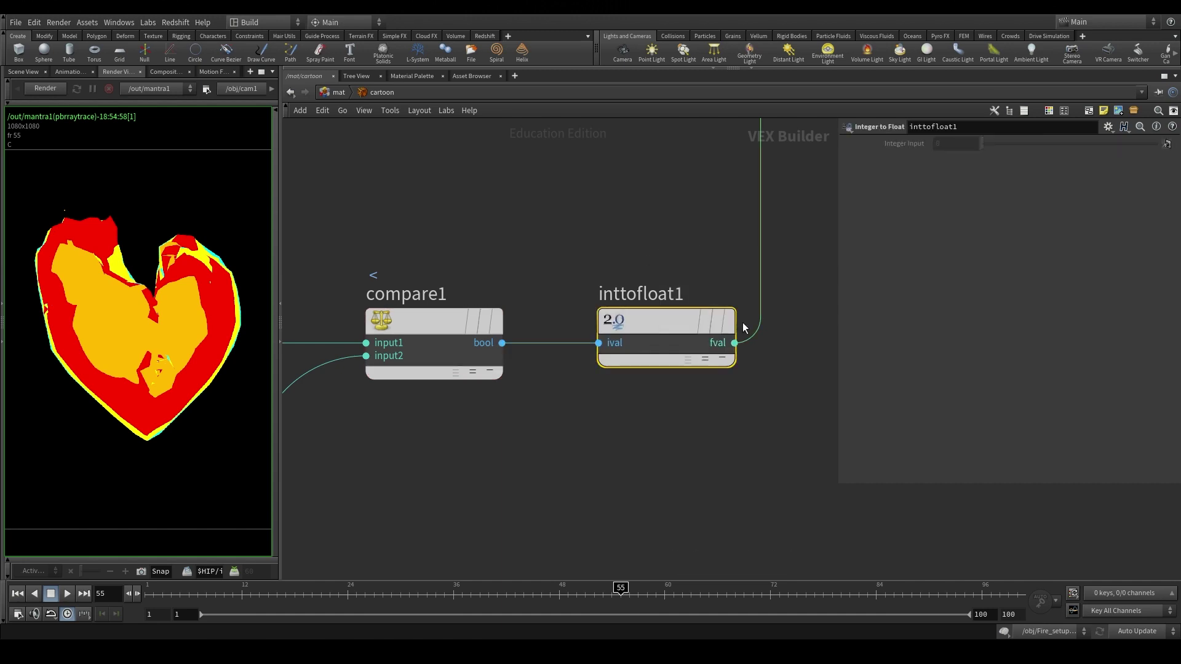
Select compare1 again and review its available Test options without changing the choice.
{"action": "left_click", "coordinate": [448, 312]}
{"action": "left_click", "coordinate": [1017, 143]}
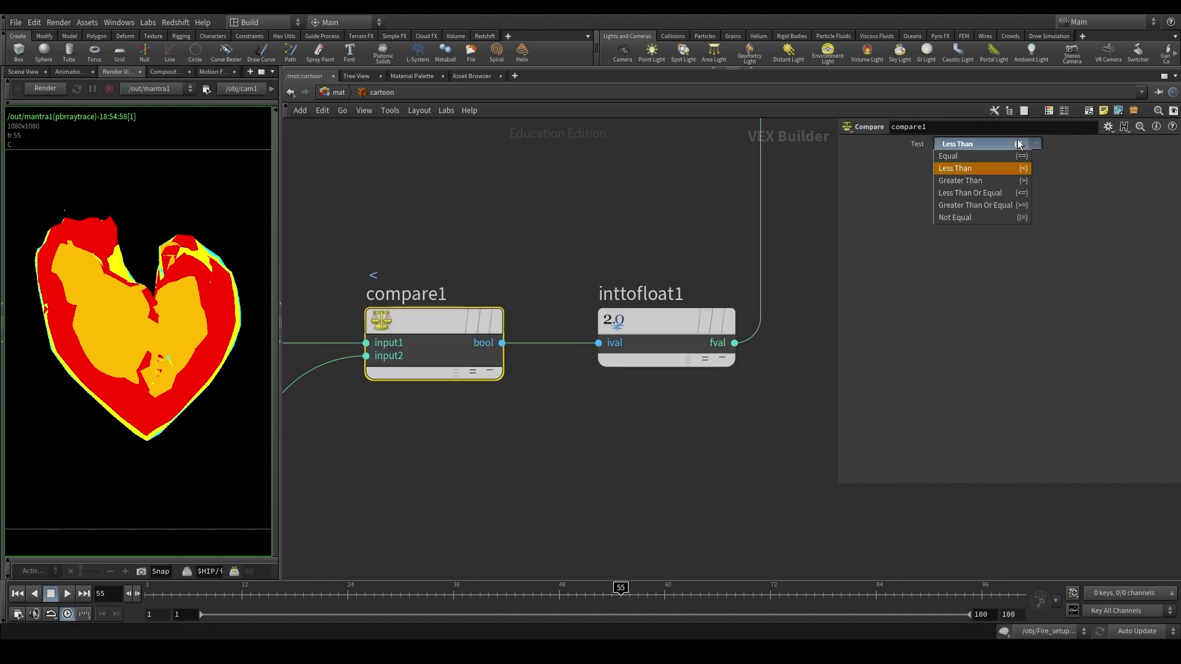
{"action": "left_click", "coordinate": [1018, 142]}
{"action": "middle_click_drag", "start_coordinate": [387, 228], "coordinate": [363, 294]}
Follow inttofloat1's fval output up to the bias input of colormix1 and select colormix1.
{"action": "left_click", "coordinate": [629, 377]}
{"action": "middle_click_drag", "start_coordinate": [647, 308], "coordinate": [496, 451]}
{"action": "scroll", "coordinate": [509, 394], "scroll_direction": "down", "scroll_amount": 3}
{"action": "middle_click_drag", "start_coordinate": [618, 192], "coordinate": [555, 342]}
{"action": "scroll", "coordinate": [556, 340], "scroll_direction": "up", "scroll_amount": 3}
{"action": "left_click_drag", "start_coordinate": [599, 386], "coordinate": [610, 323]}
Inspect bind2's settings after colormix1, and return to the mat network to show the cartoon material's parameters.
{"action": "middle_click_drag", "start_coordinate": [727, 406], "coordinate": [523, 434]}
{"action": "scroll", "coordinate": [524, 433], "scroll_direction": "down", "scroll_amount": 3}
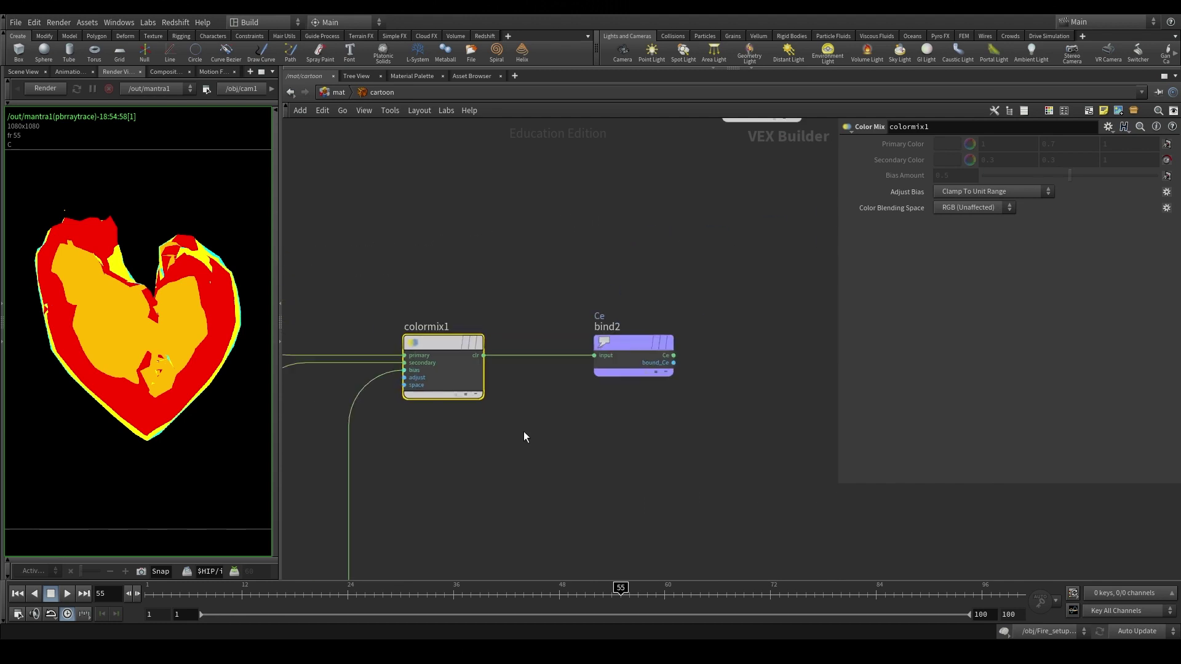
{"action": "scroll", "coordinate": [523, 436], "scroll_direction": "down", "scroll_amount": 2}
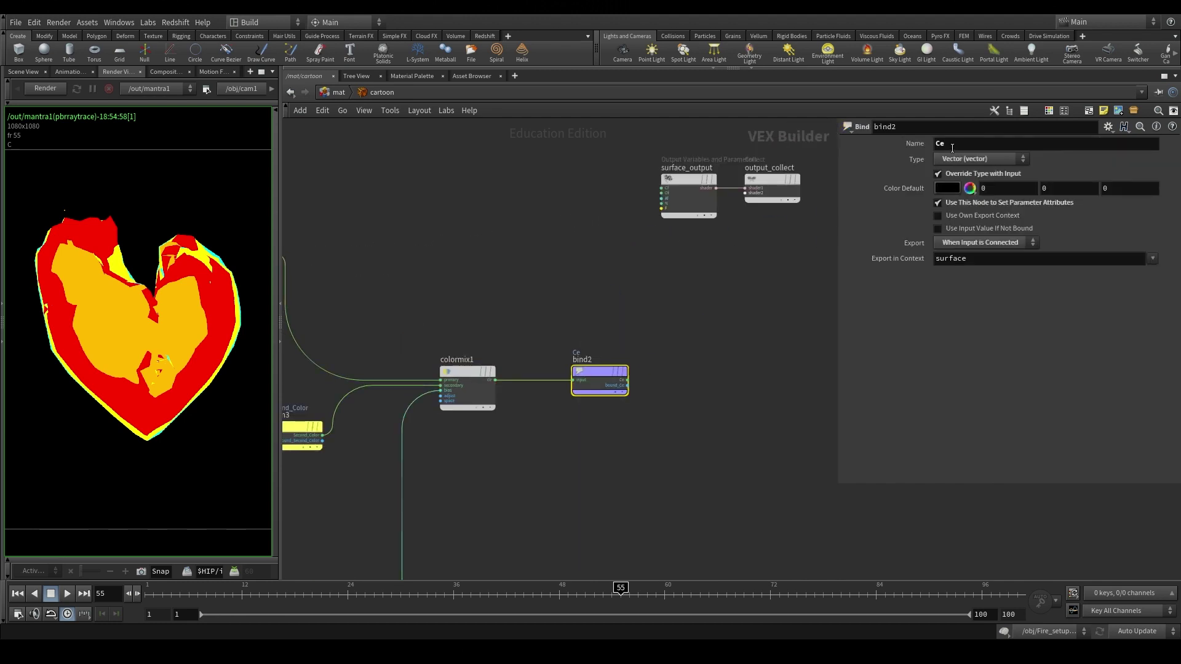
{"action": "middle_click_drag", "start_coordinate": [551, 493], "coordinate": [553, 473]}
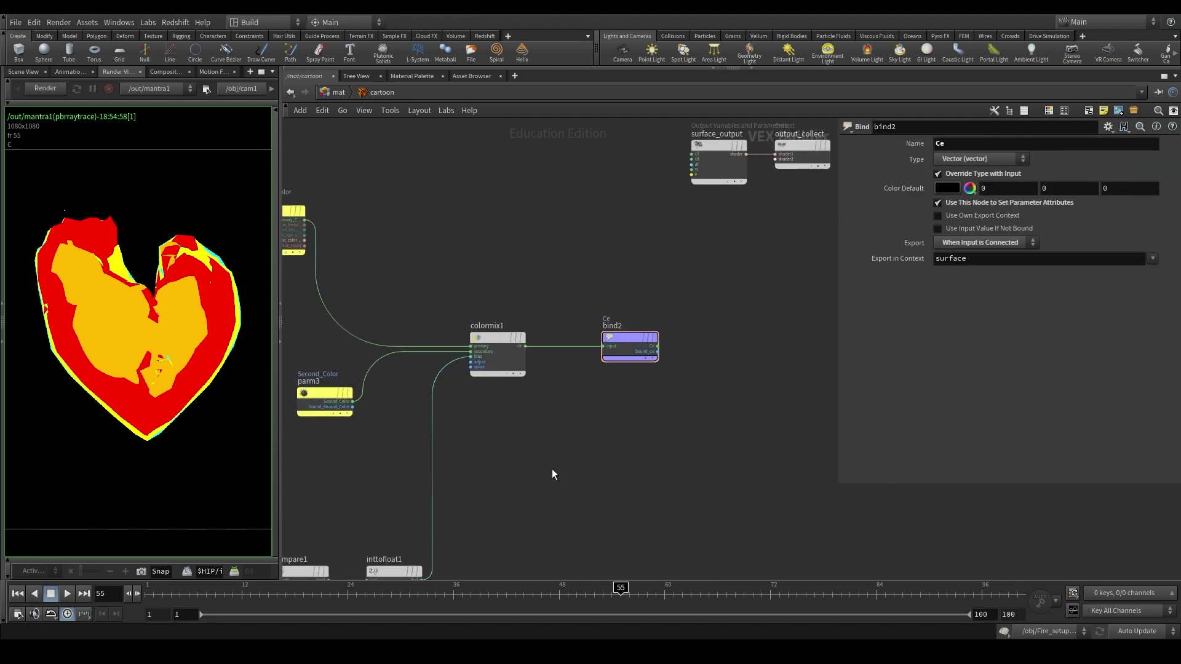
{"action": "key", "text": "u"}
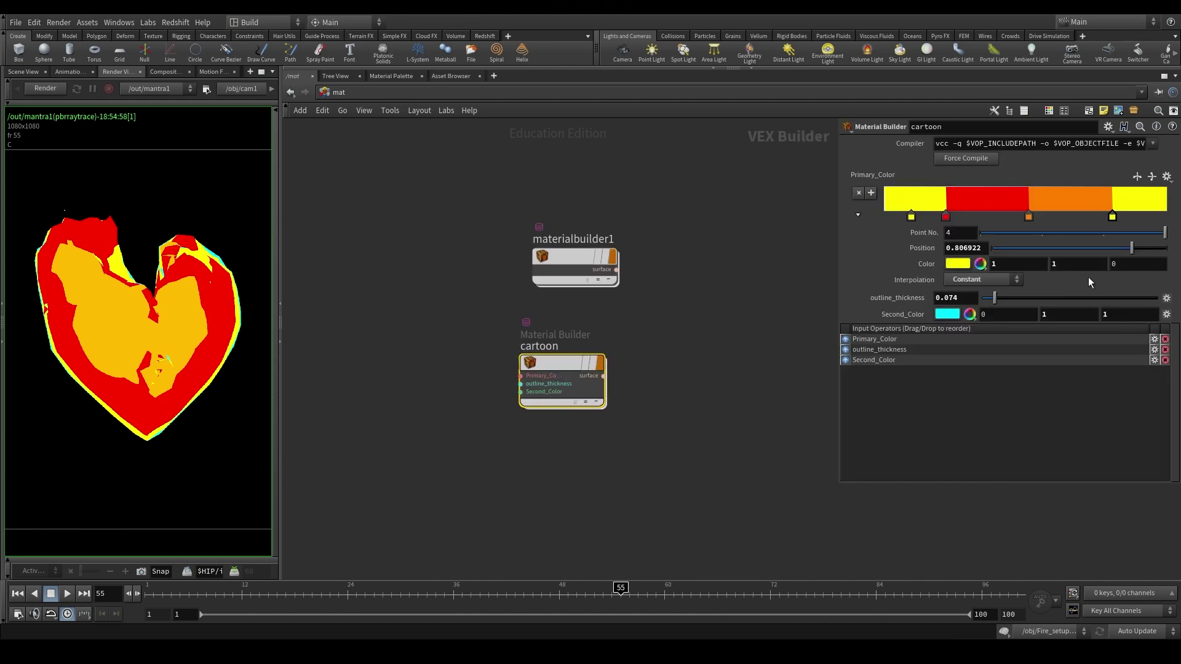
Reset the cartoon material's Primary_Color ramp to its default, add two intermediate points and place the first point at about 0.13.
{"action": "middle_click", "coordinate": [875, 178], "text": "ctrl"}
{"action": "left_click", "coordinate": [978, 210]}
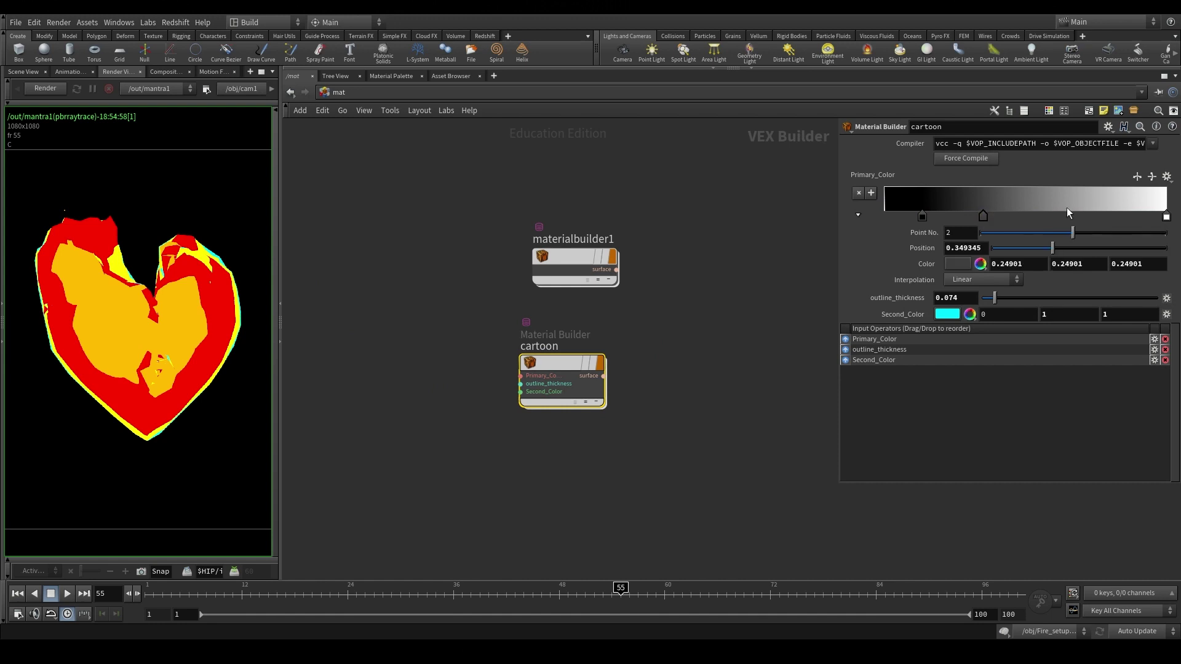
{"action": "left_click", "coordinate": [1091, 209]}
{"action": "double_click", "coordinate": [1092, 216]}
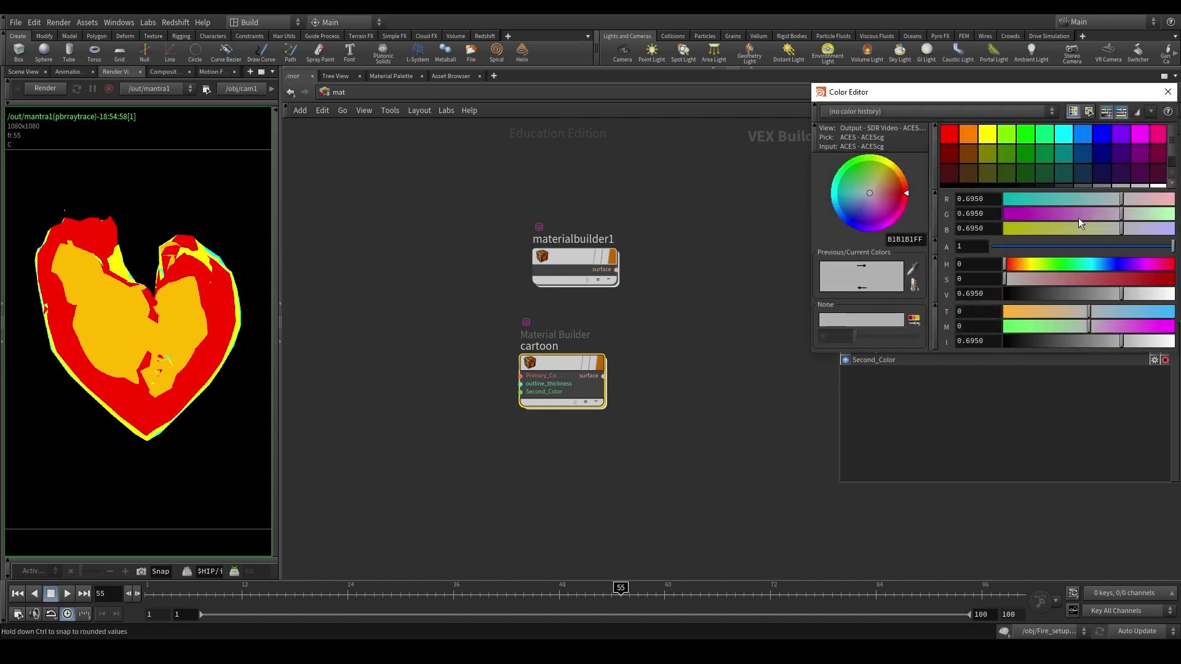
{"action": "key", "text": "Escape"}
{"action": "left_click_drag", "start_coordinate": [884, 217], "coordinate": [925, 222]}
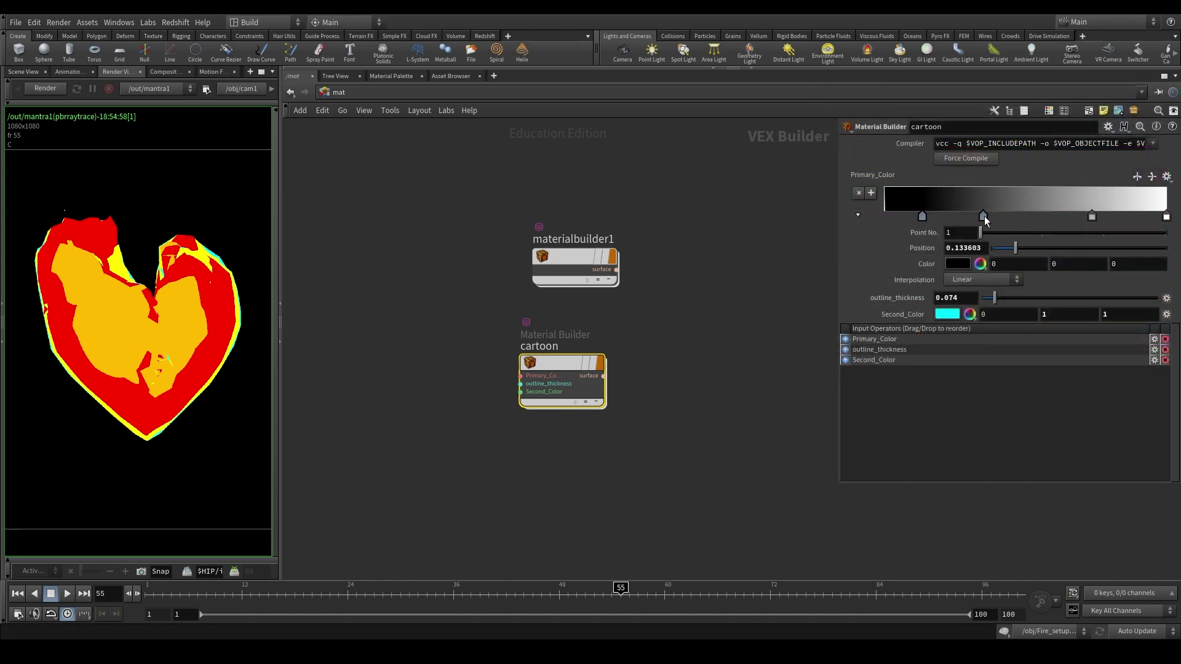
Select all four points of the Primary_Color ramp and set their interpolation to Constant.
{"action": "left_click", "coordinate": [983, 216]}
{"action": "left_click", "coordinate": [1092, 216]}
{"action": "left_click", "coordinate": [1167, 217]}
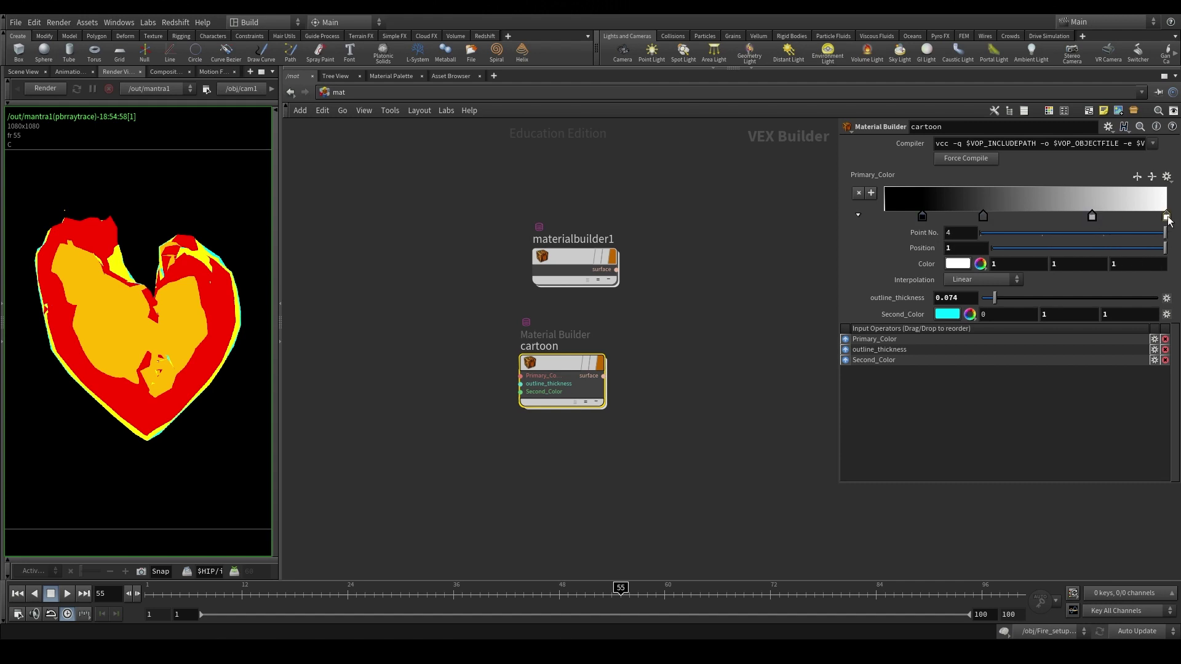
{"action": "right_click", "coordinate": [1167, 217]}
{"action": "mouse_move", "coordinate": [1146, 224]}
{"action": "left_click", "coordinate": [1024, 225]}
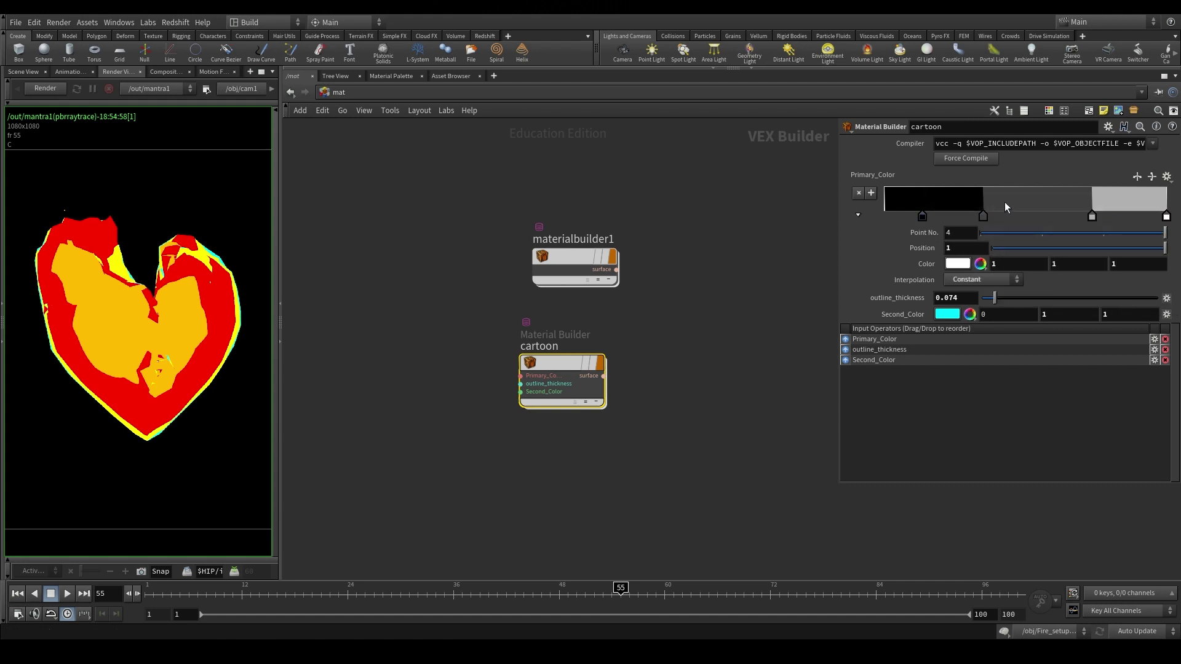
Shift the Primary_Color points so the second sits at about 0.30, and slide the third to about 0.61 and the last one lower.
{"action": "left_click_drag", "start_coordinate": [984, 217], "coordinate": [971, 218]}
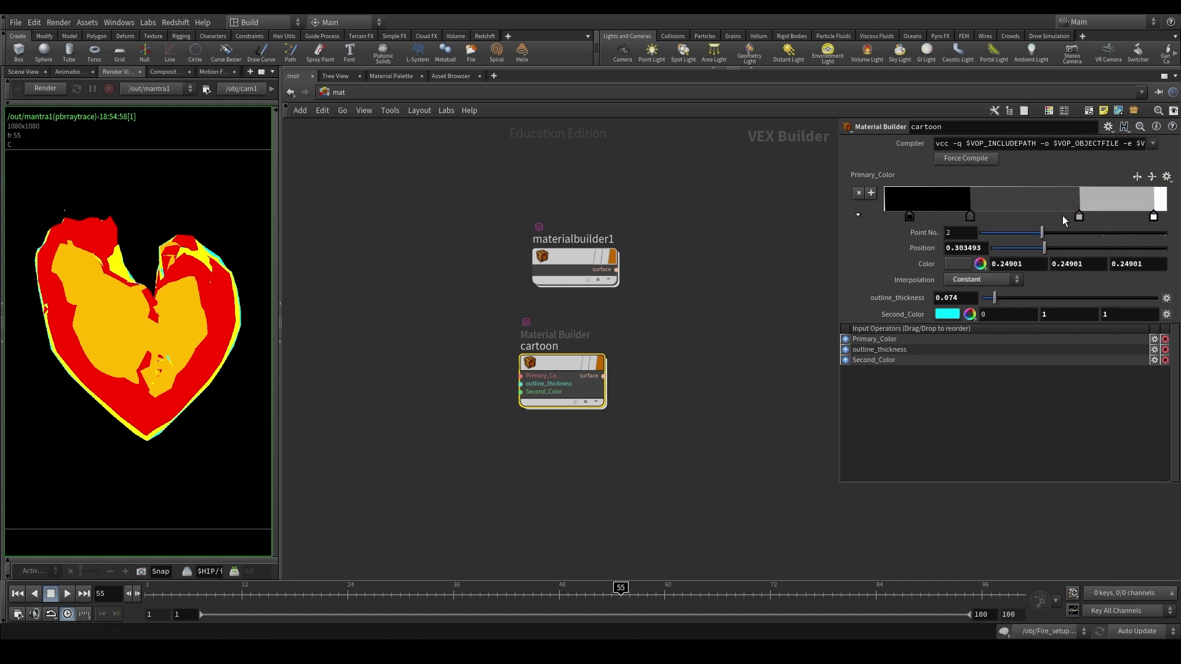
{"action": "left_click_drag", "start_coordinate": [1079, 216], "coordinate": [1056, 217]}
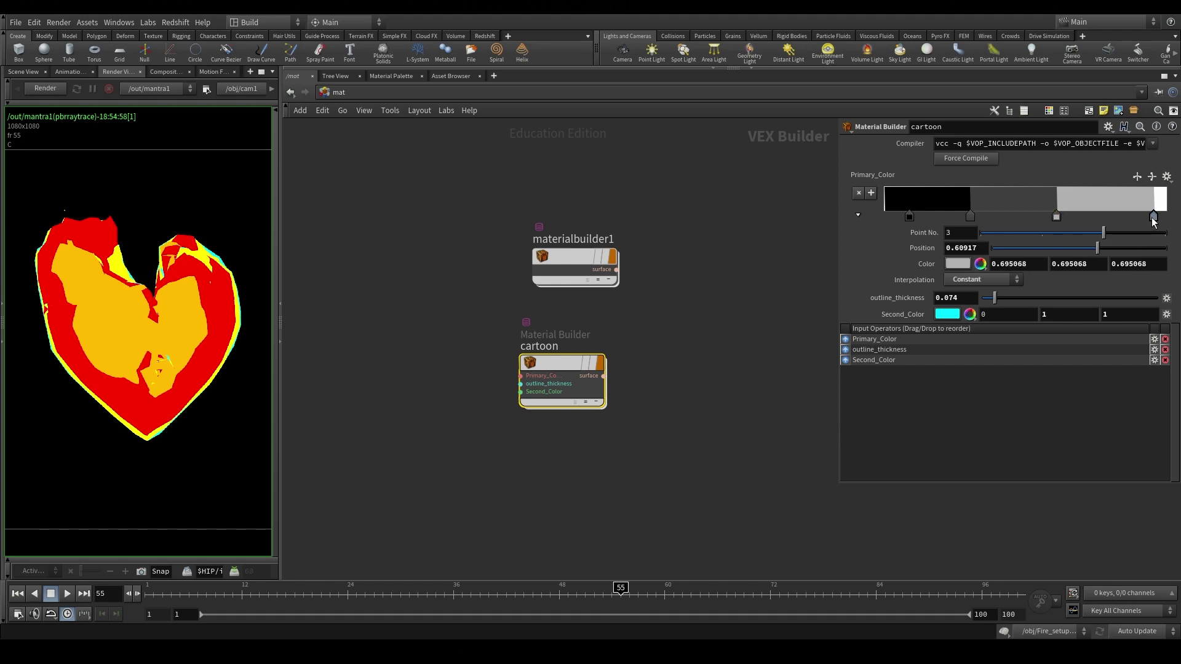
{"action": "left_click_drag", "start_coordinate": [1153, 216], "coordinate": [1057, 216]}
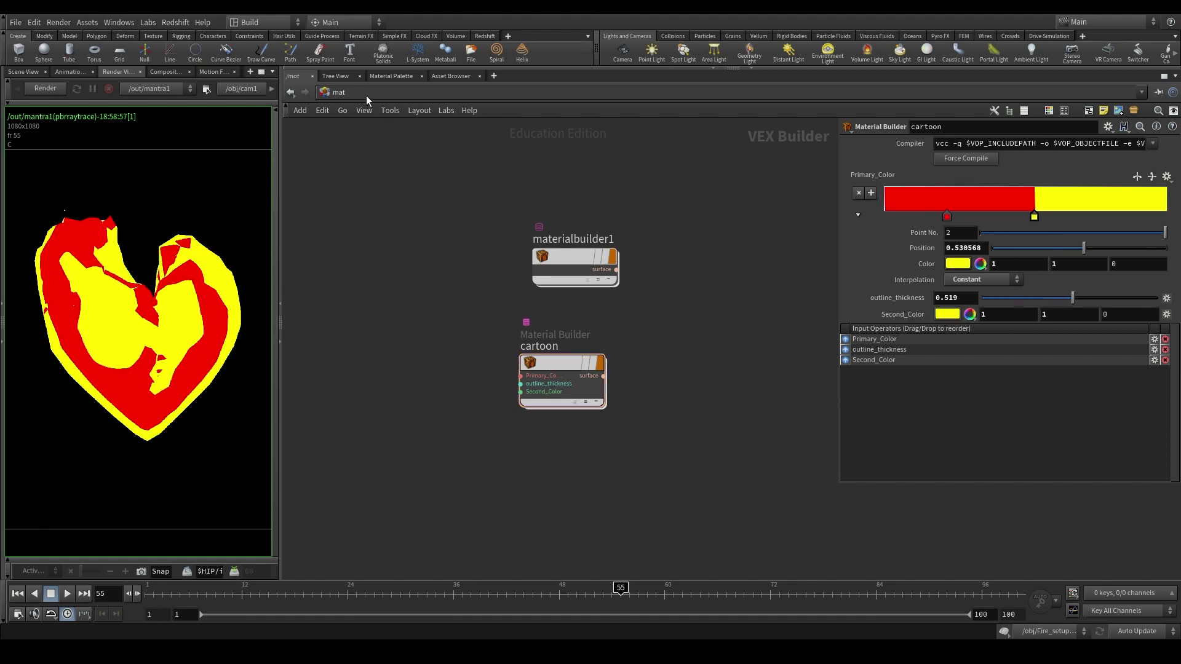
Switch from the mat network to the out network and frame the mantra1 render node.
{"action": "left_click", "coordinate": [364, 92]}
{"action": "left_click", "coordinate": [396, 159]}
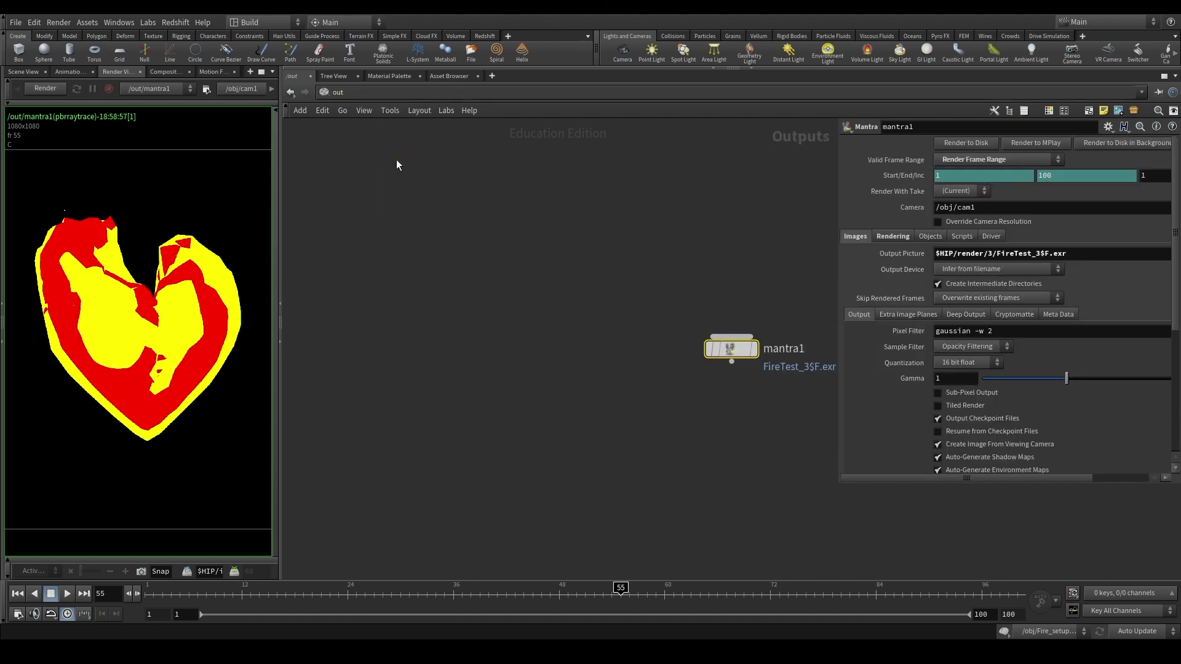
{"action": "key", "text": "h"}
Add a second Mantra node above mantra1 in the out network and delete it again.
{"action": "key", "text": "Tab"}
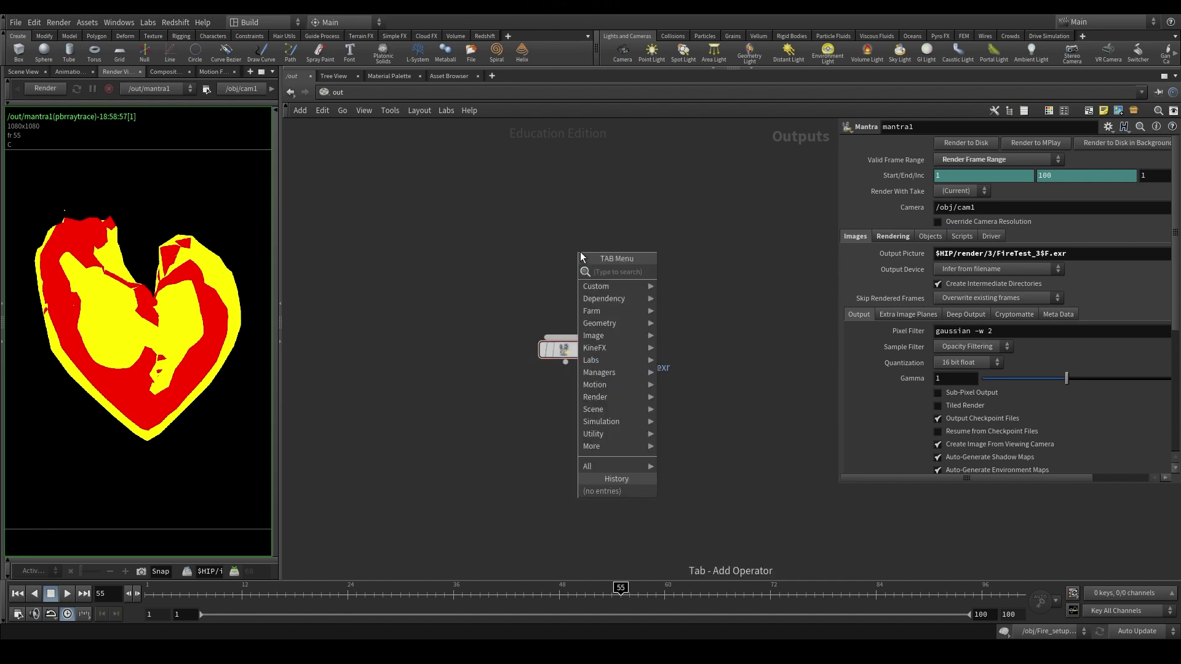
{"action": "type", "text": "mantra"}
{"action": "key", "text": "Return"}
{"action": "left_click", "coordinate": [516, 256]}
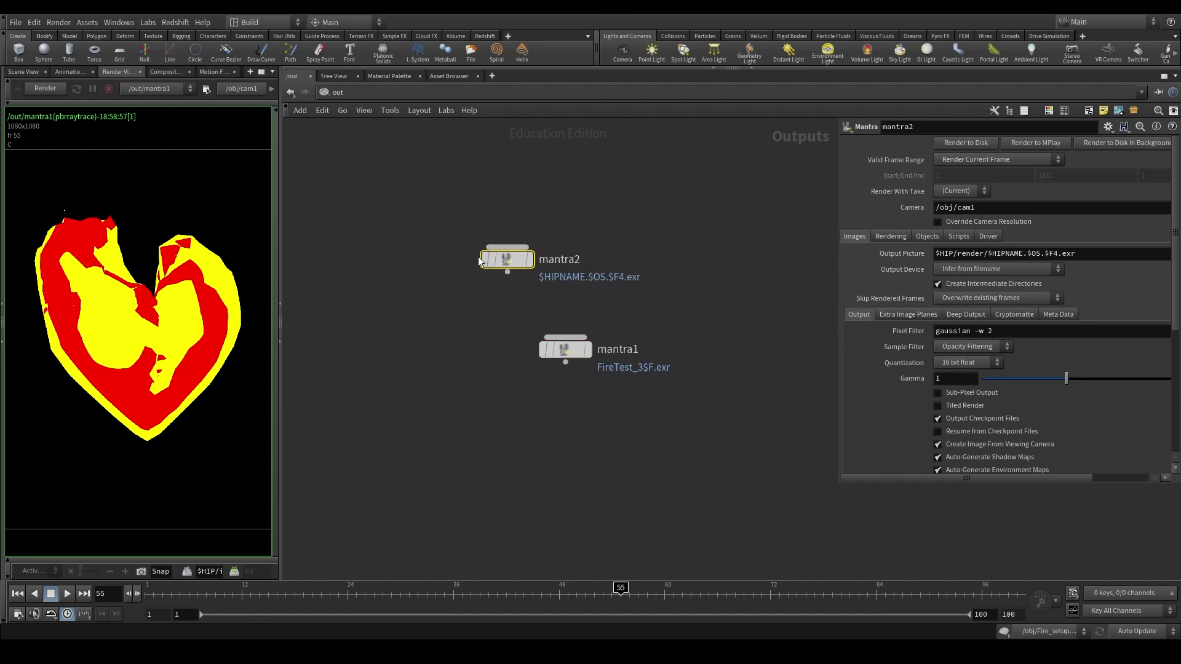
{"action": "key", "text": "Delete"}
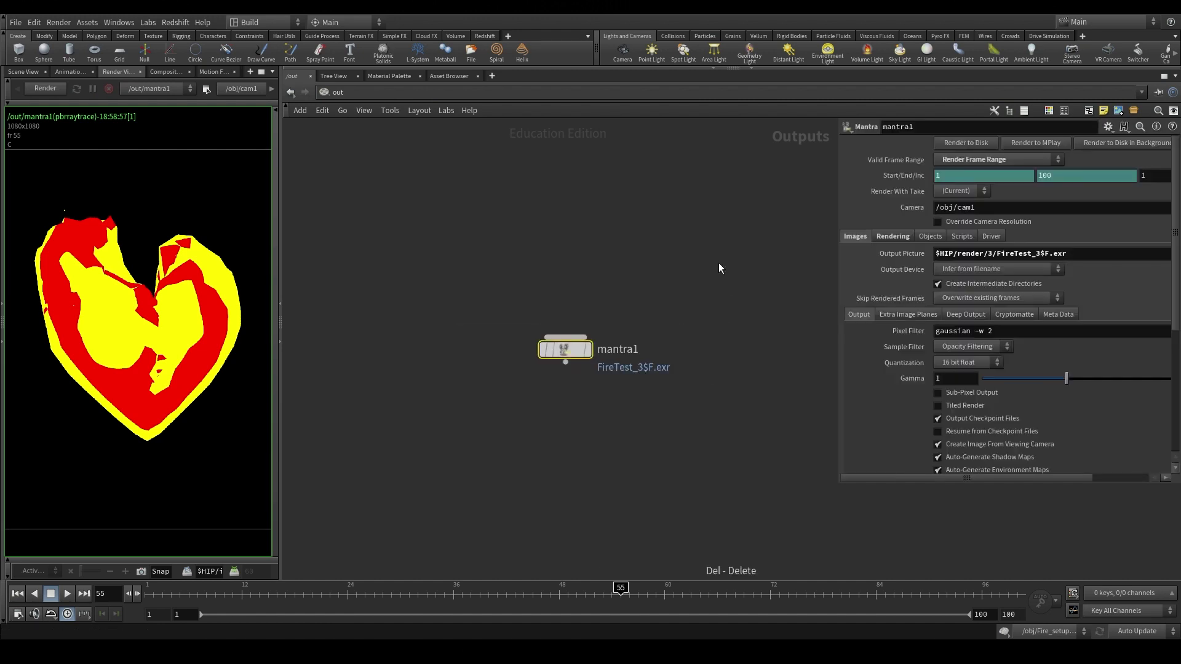
Widen mantra1's parameter area, review Valid Frame Range with Render Frame Range chosen, and highlight the Camera path.
{"action": "middle_click_drag", "start_coordinate": [718, 263], "coordinate": [670, 264]}
{"action": "left_click_drag", "start_coordinate": [847, 488], "coordinate": [627, 554]}
{"action": "key", "text": "h"}
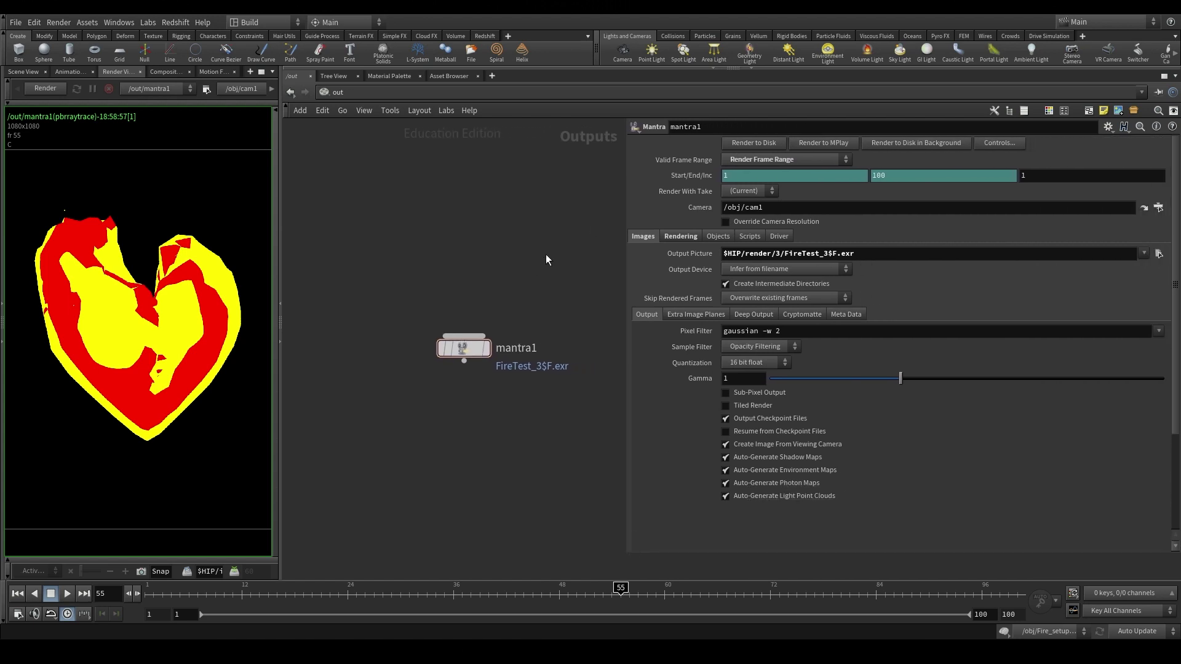
{"action": "left_click", "coordinate": [774, 160]}
{"action": "left_click", "coordinate": [786, 185]}
{"action": "left_click", "coordinate": [824, 203]}
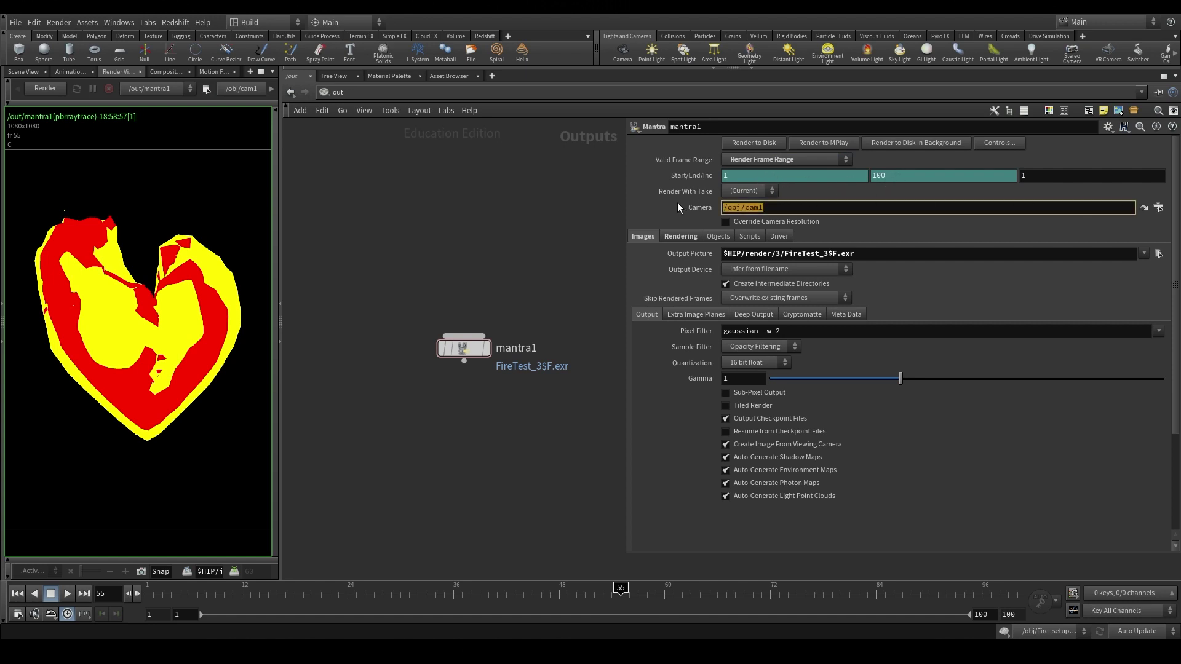
Show mantra1's Images settings and browse the Output Picture folder, closing the file chooser without picking a file.
{"action": "left_click", "coordinate": [675, 237]}
{"action": "left_click", "coordinate": [641, 235]}
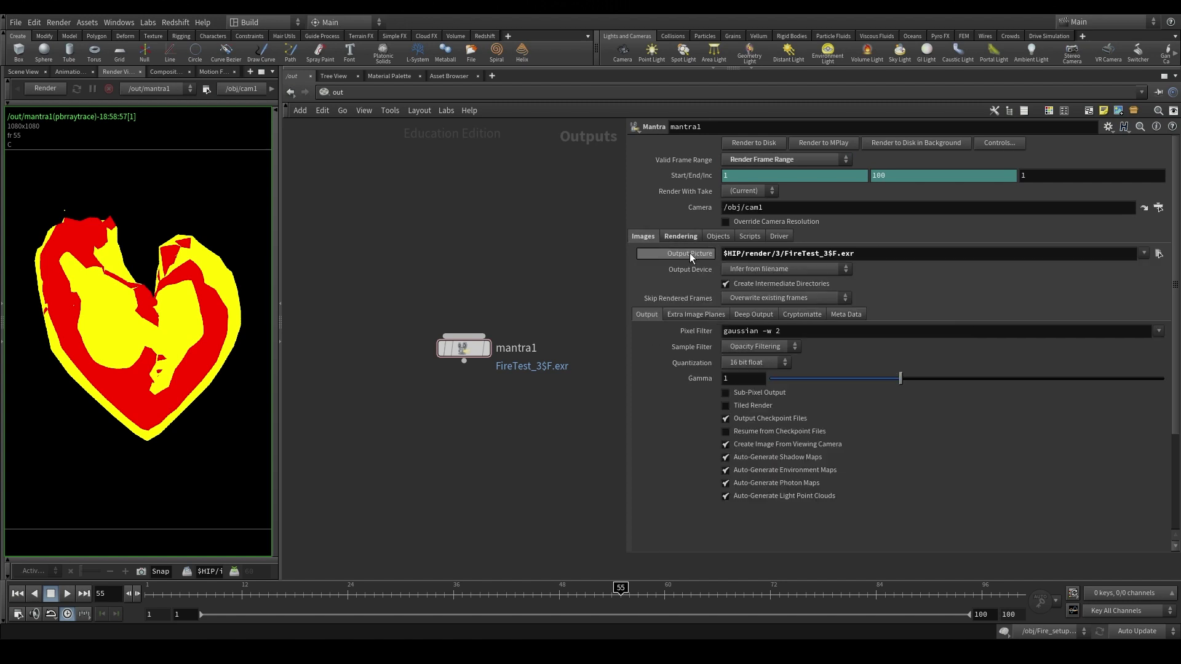
{"action": "left_click", "coordinate": [1159, 253]}
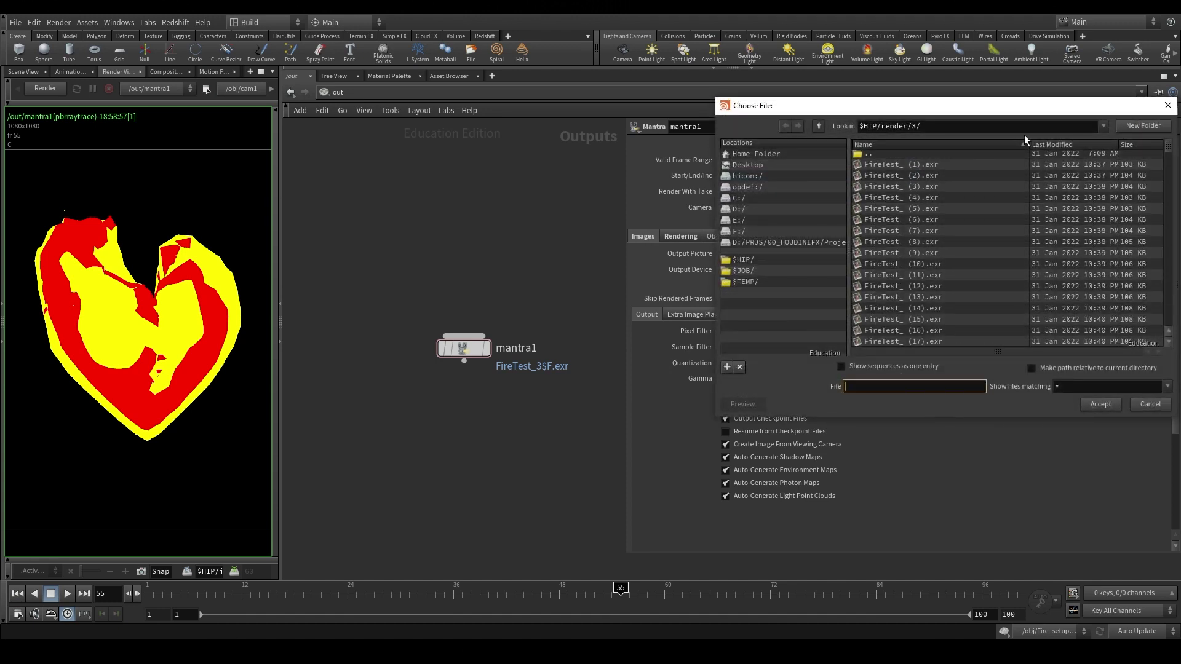
{"action": "left_click", "coordinate": [1168, 106]}
Highlight the $HIP, render folder and FireTest_3$F.exr portions of the Output Picture path without editing it.
{"action": "double_click", "coordinate": [736, 254]}
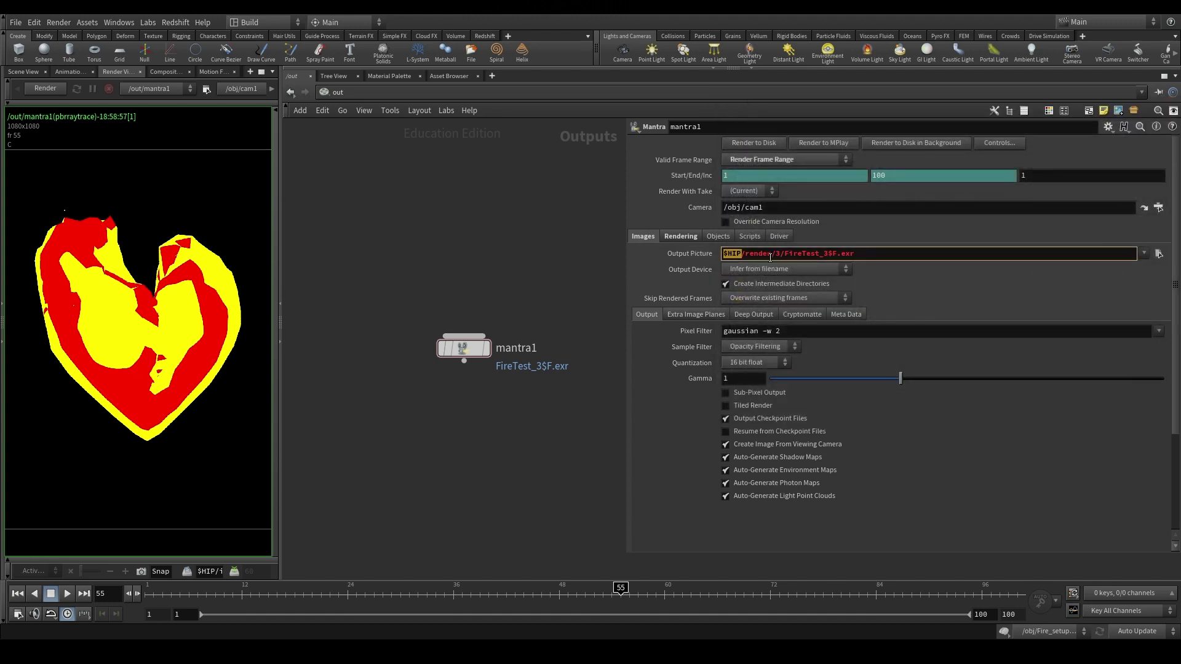
{"action": "double_click", "coordinate": [769, 255]}
{"action": "left_click", "coordinate": [777, 253]}
{"action": "left_click", "coordinate": [780, 253]}
{"action": "left_click_drag", "start_coordinate": [784, 252], "coordinate": [834, 262]}
{"action": "left_click", "coordinate": [880, 253]}
Review mantra1's Rendering settings, including the available Rendering Engine options and the sampling values, without changing them.
{"action": "left_click", "coordinate": [679, 234]}
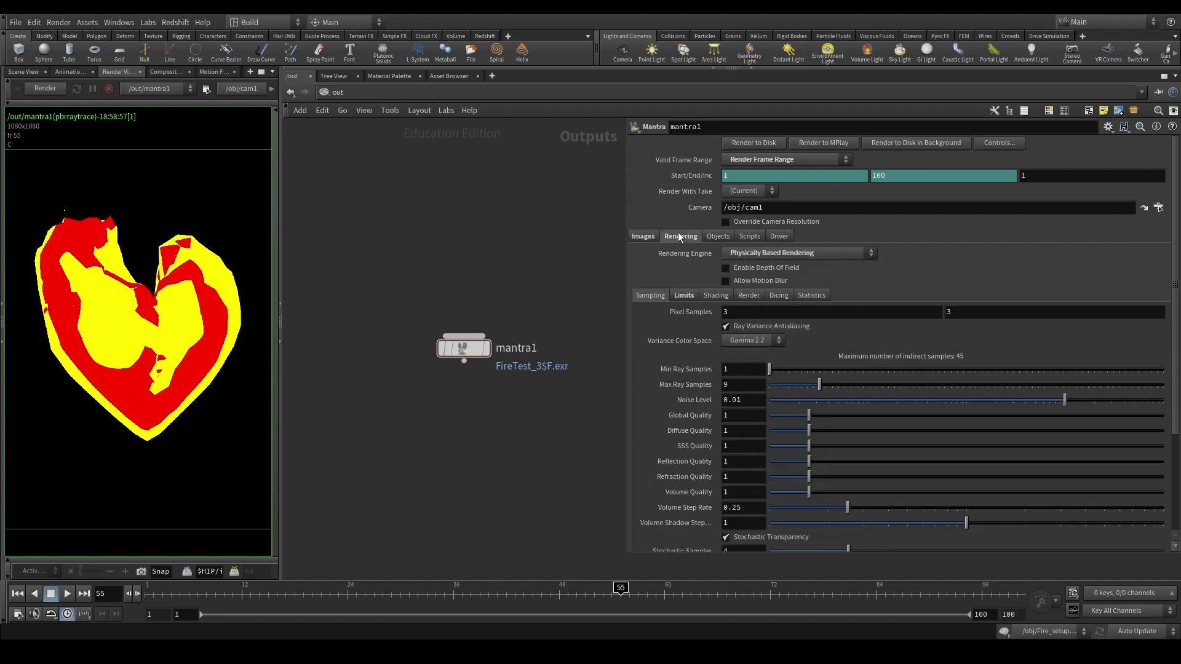
{"action": "left_click", "coordinate": [831, 256]}
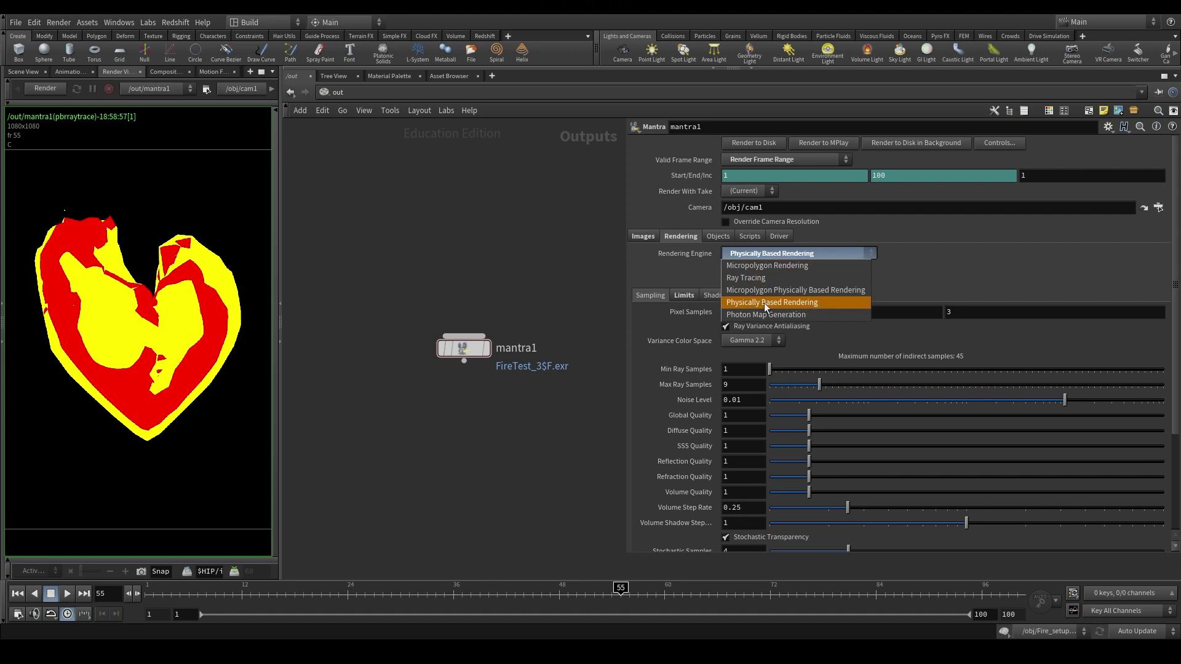
{"action": "left_click", "coordinate": [1018, 246]}
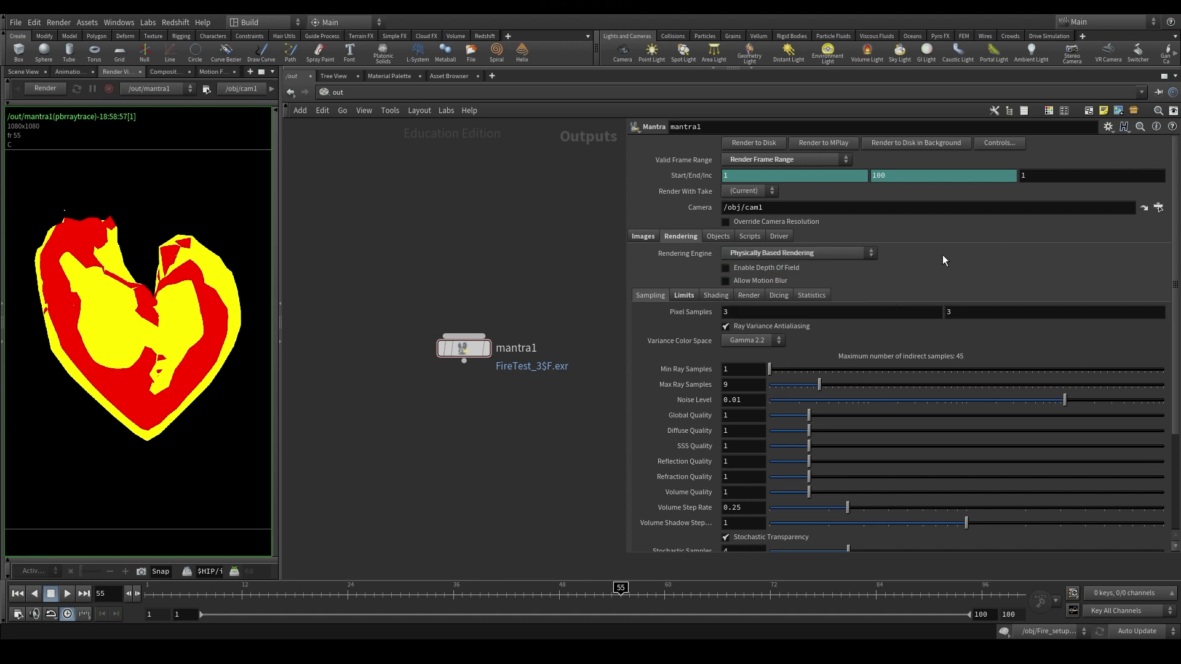
{"action": "scroll", "coordinate": [873, 267], "scroll_direction": "down", "scroll_amount": 4}
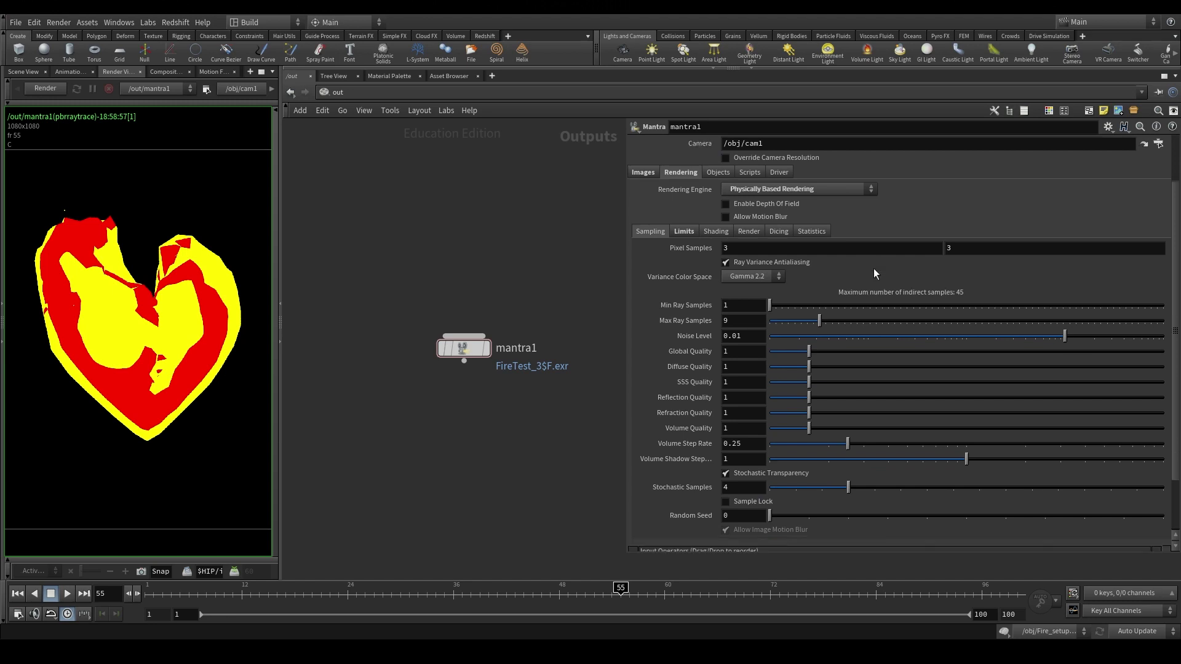
{"action": "scroll", "coordinate": [775, 315], "scroll_direction": "up", "scroll_amount": 2}
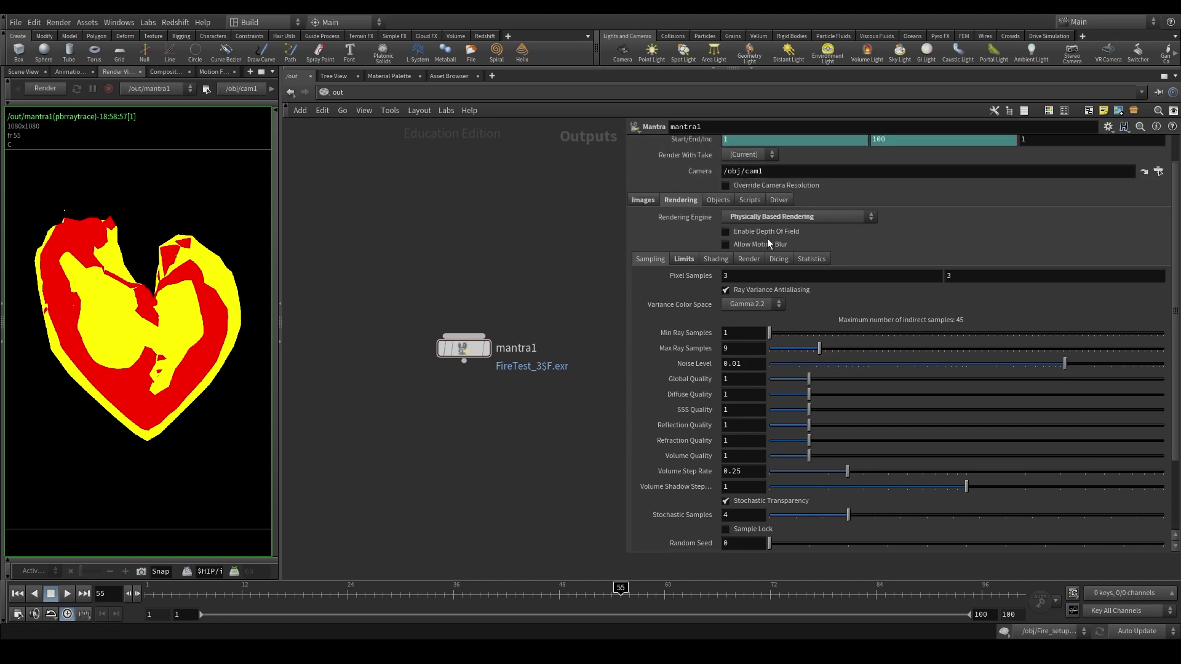
{"action": "scroll", "coordinate": [767, 238], "scroll_direction": "up", "scroll_amount": 1}
Return to mantra1's Images settings and render the frame range 1 to 100 to disk.
{"action": "left_click", "coordinate": [644, 216]}
{"action": "scroll", "coordinate": [643, 271], "scroll_direction": "up", "scroll_amount": 1}
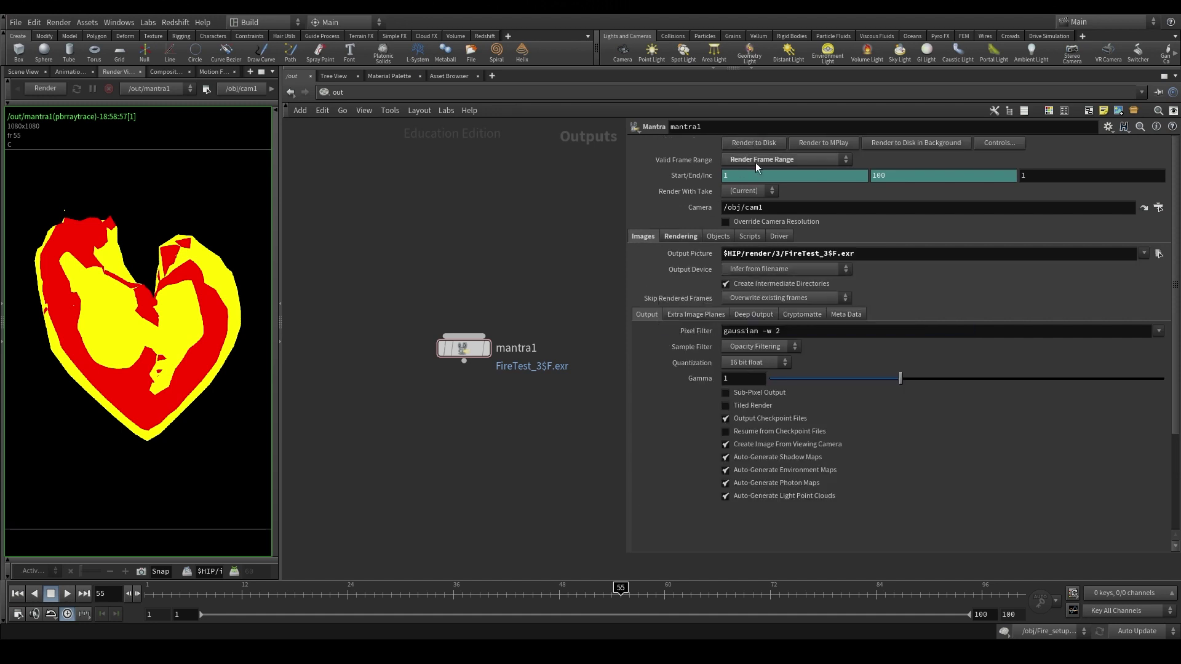
{"action": "left_click", "coordinate": [755, 142]}
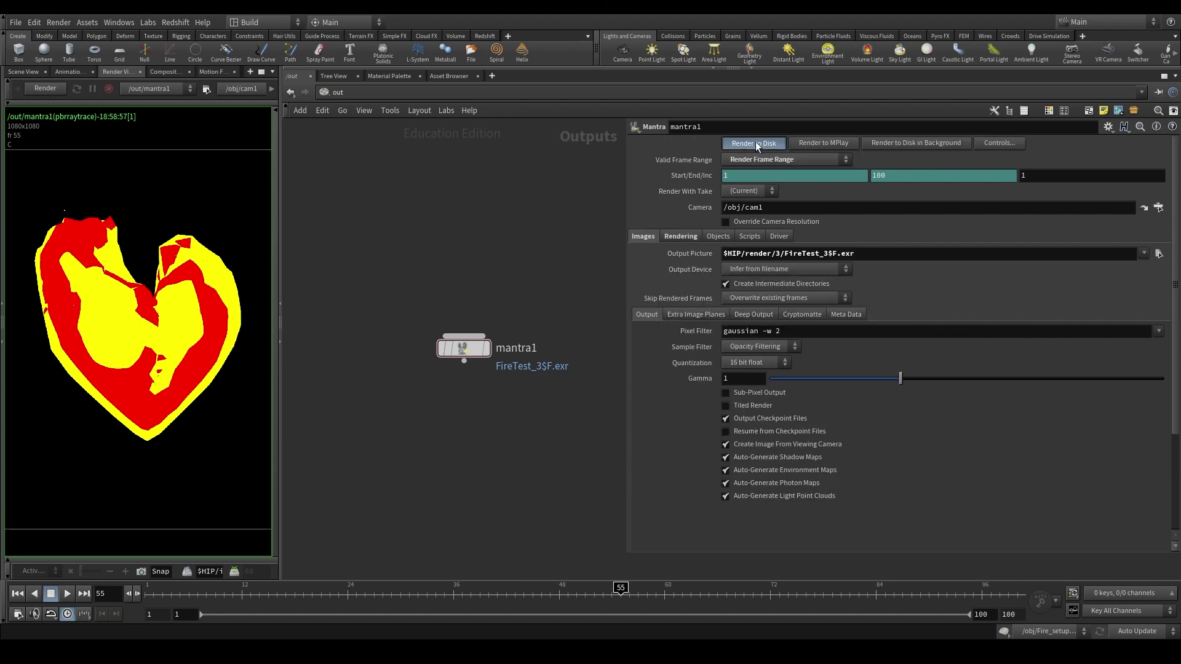